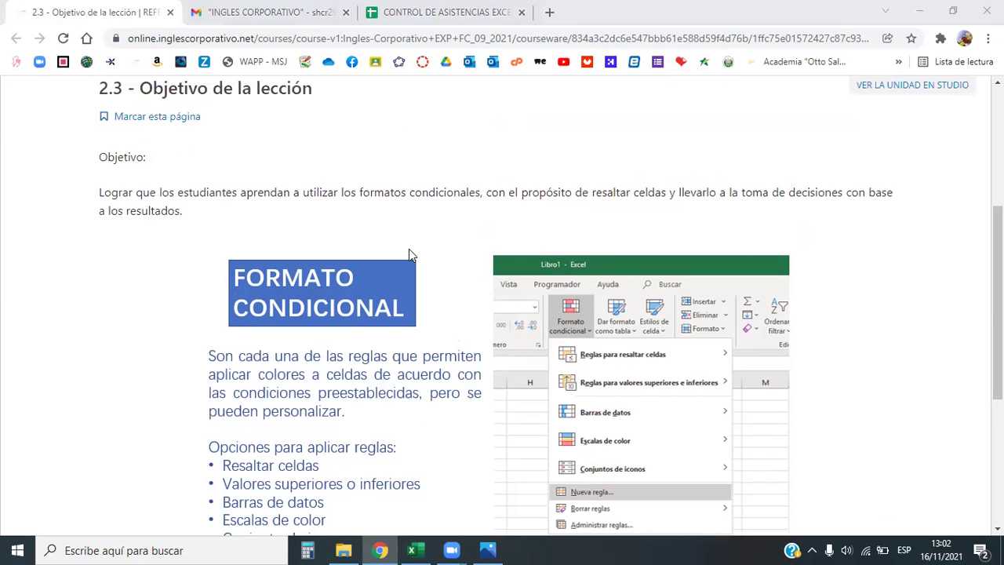
Switch from the course page to the Excel practice workbook with the multiplication table sheet
scroll(428, 275, "up", 1)
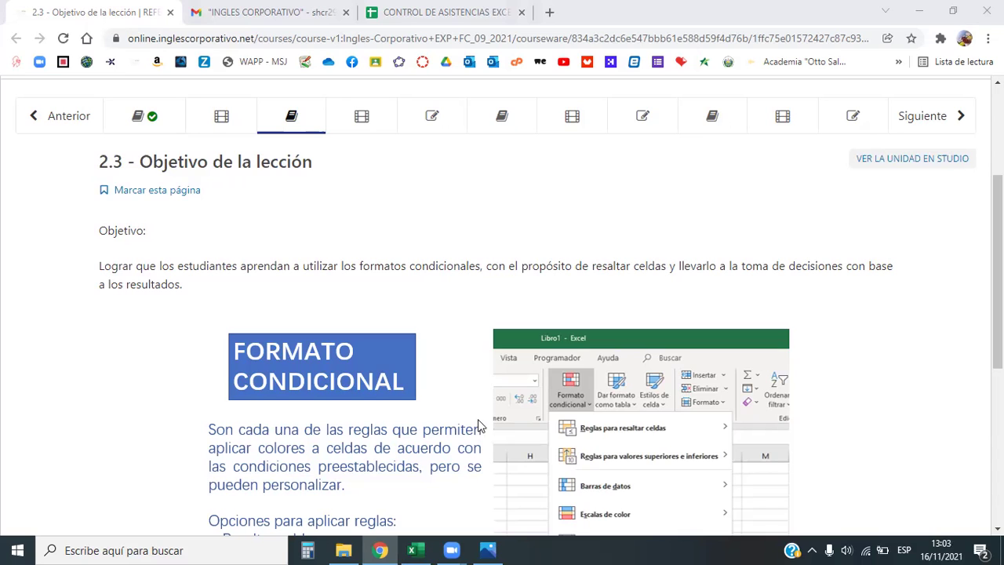
left_click(414, 549)
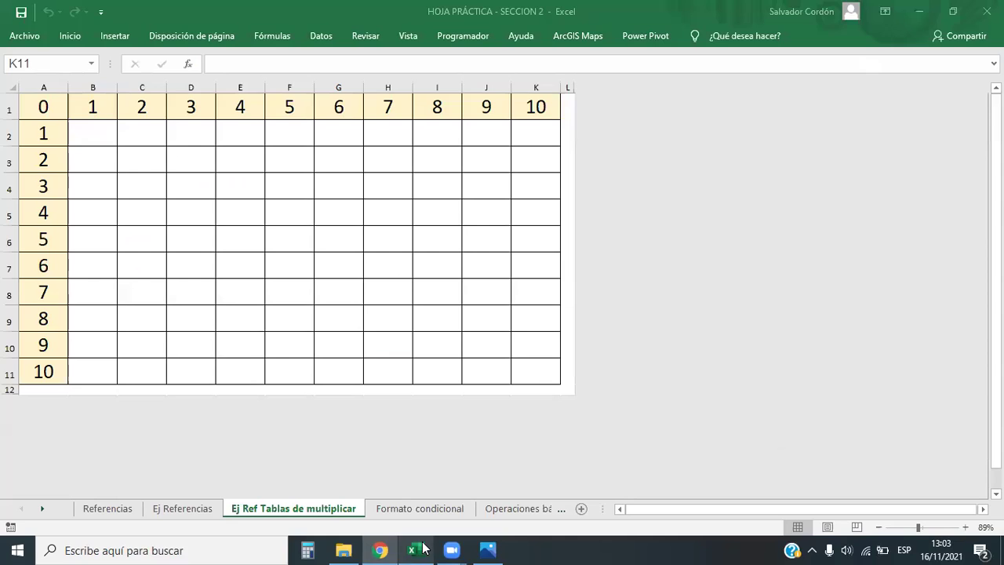
left_click(224, 218)
left_click(262, 238)
left_click(285, 259)
left_click(337, 267)
left_click(394, 312)
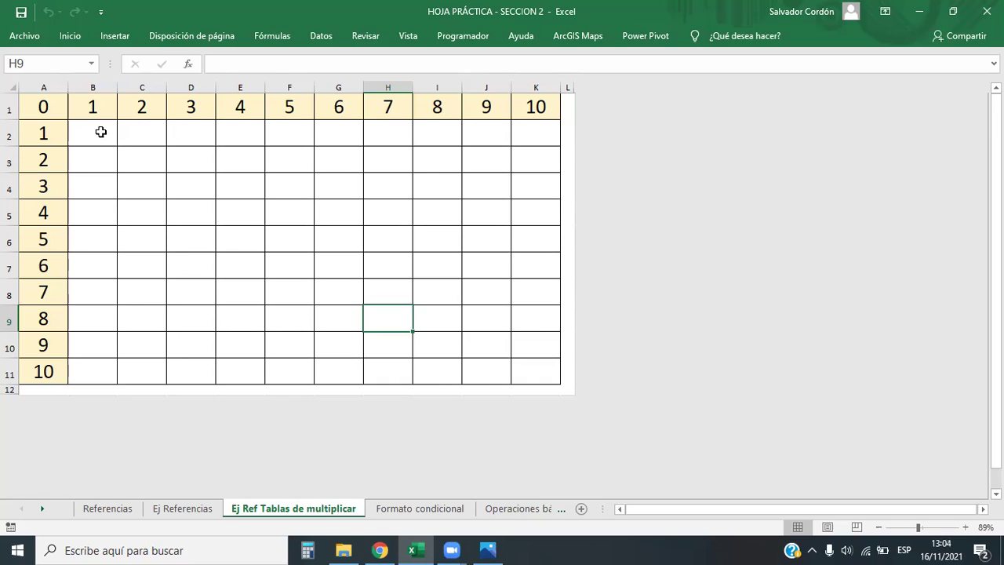
left_click(349, 268)
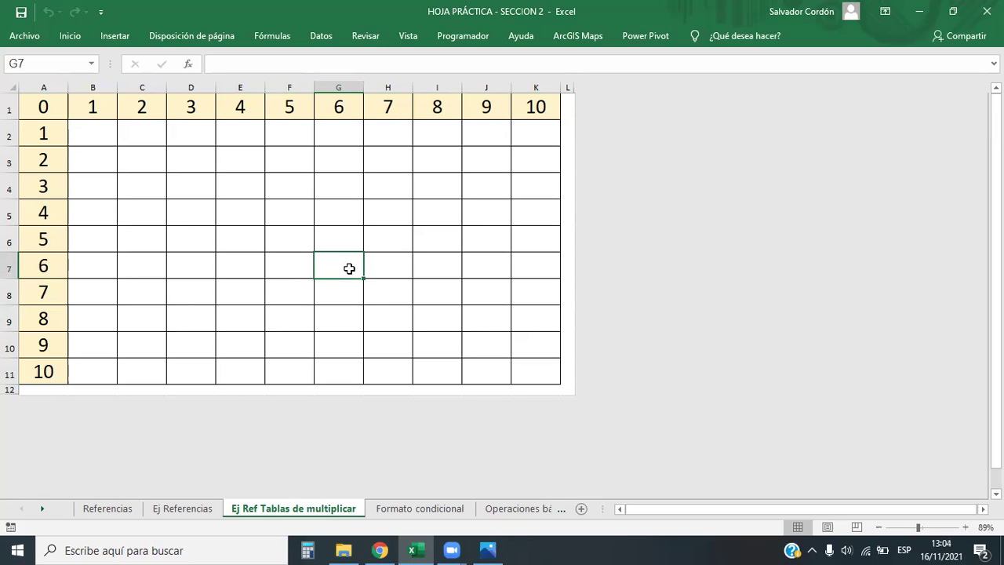
Enter the formula =A2*B1 in cell B2 to multiply the row header by the column header
left_click(106, 134)
left_click(227, 62)
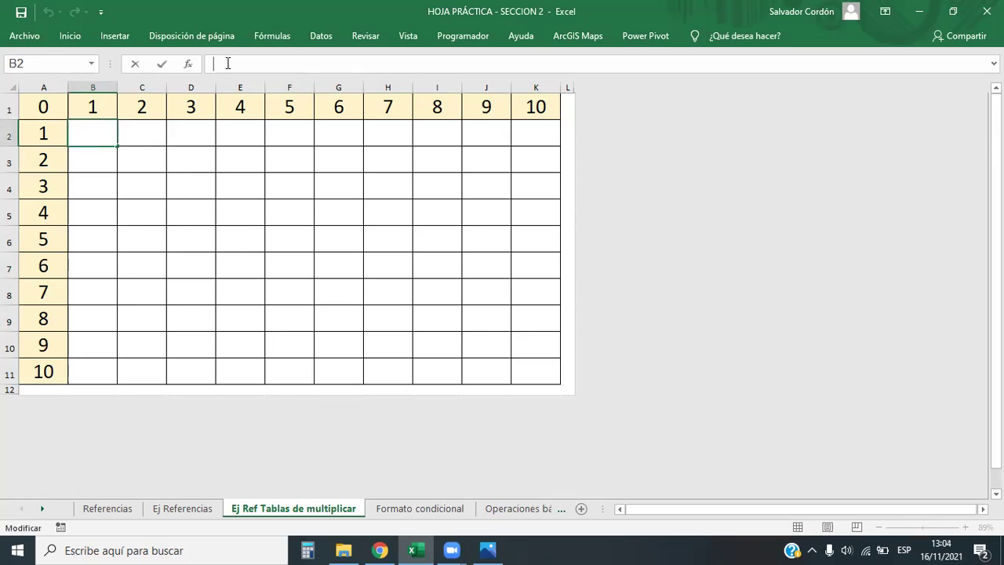
type("=")
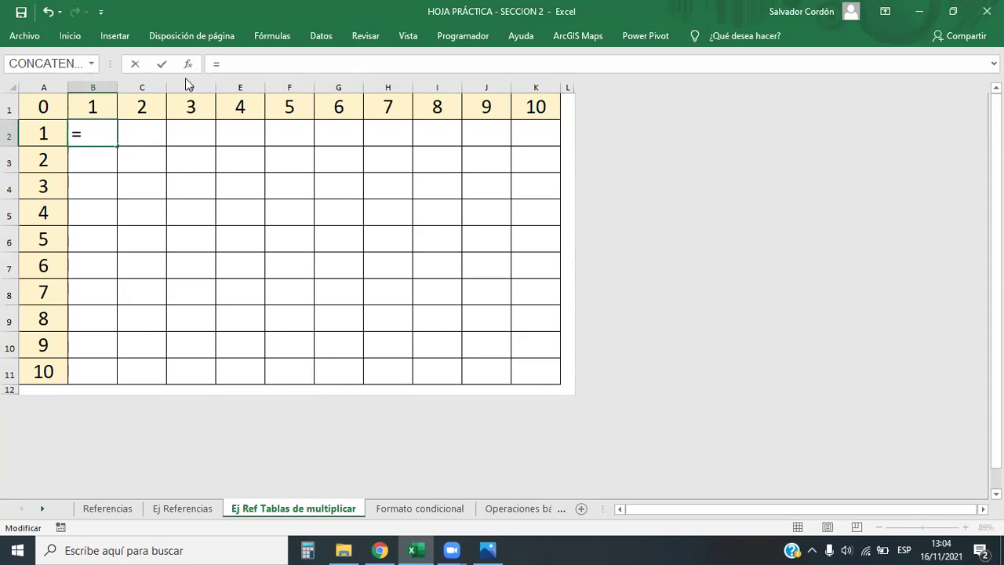
left_click(35, 132)
left_click(261, 61)
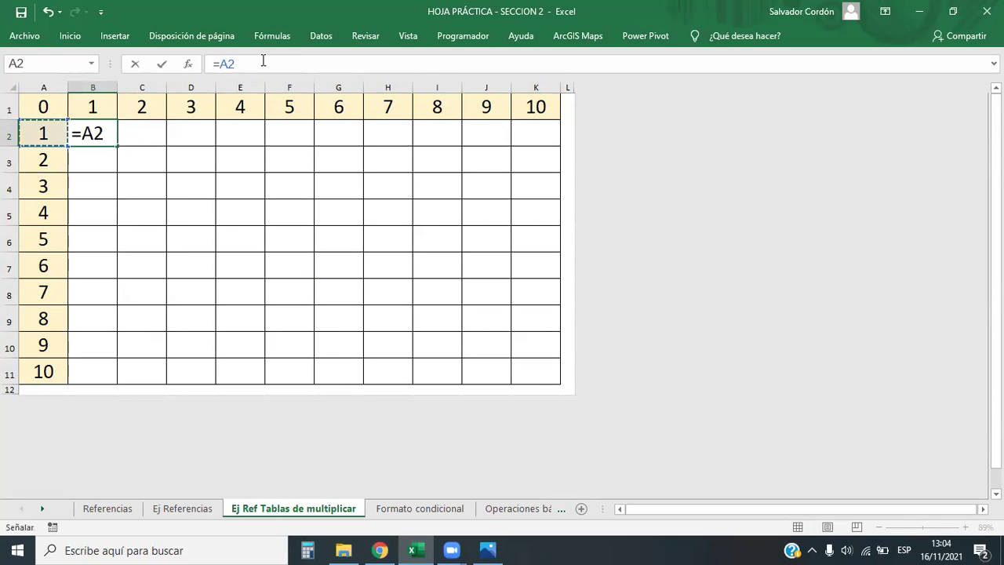
type("*")
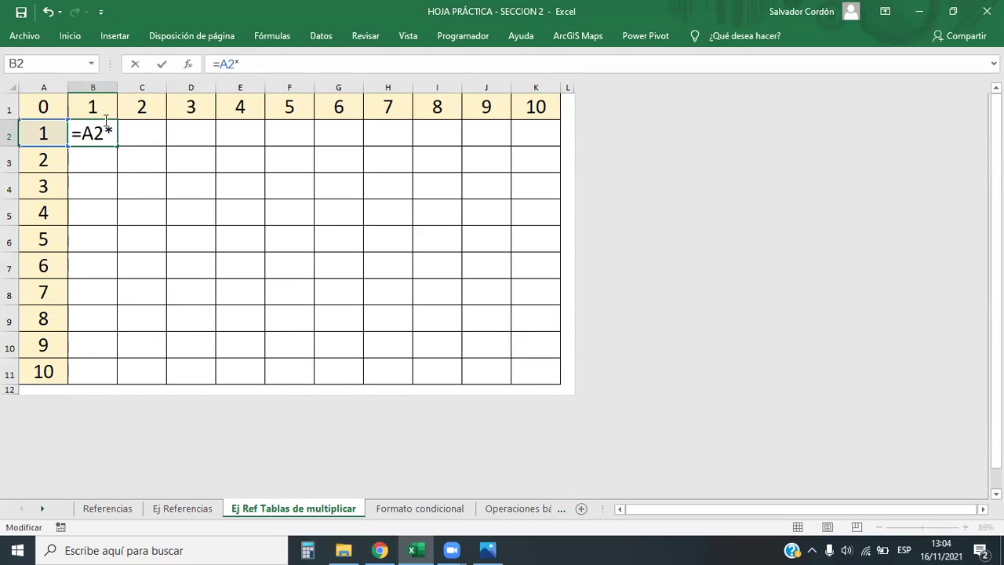
left_click(86, 106)
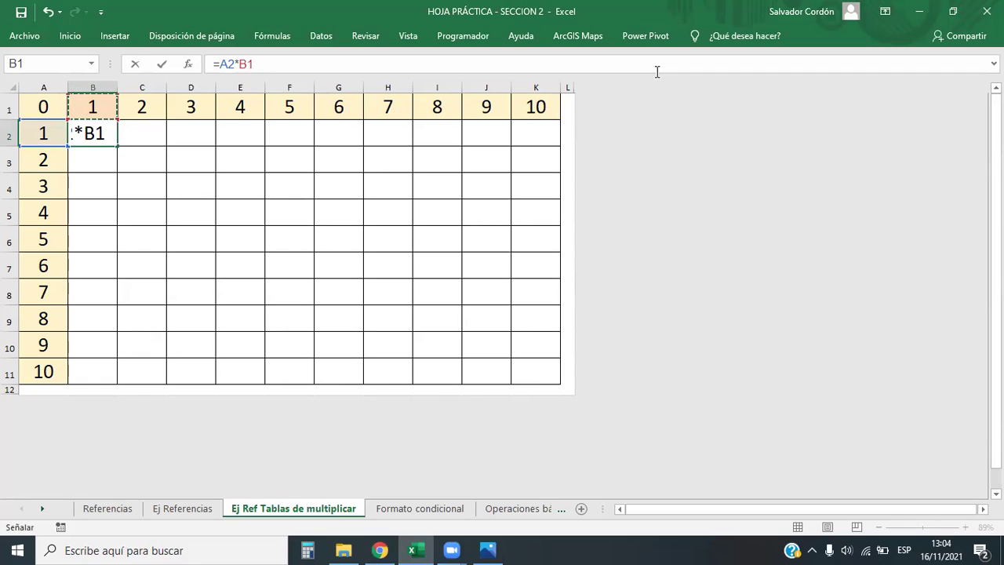
key("Return")
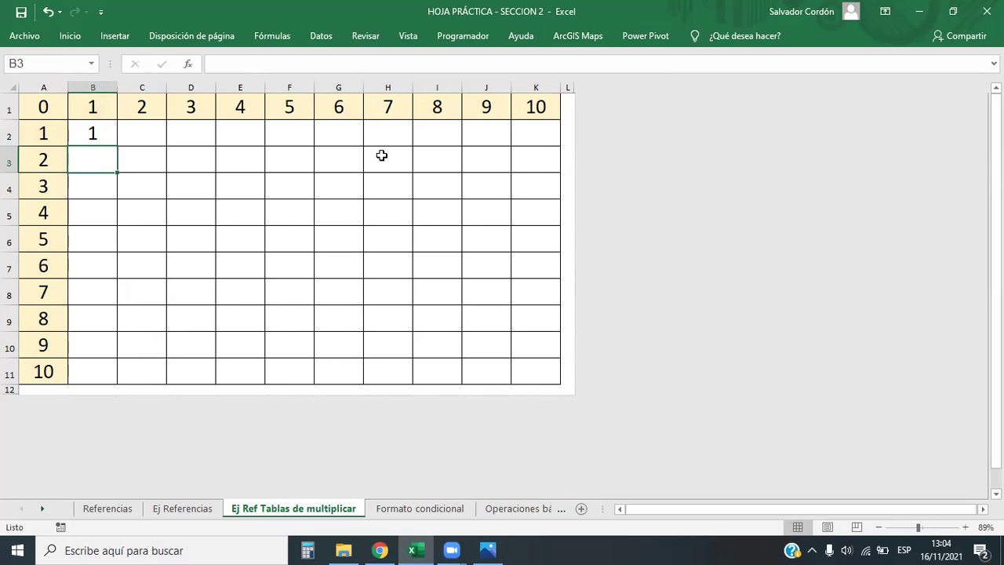
Fill the formula in B2 across the whole table through K11 and check the copied formula in D4
left_click(100, 137)
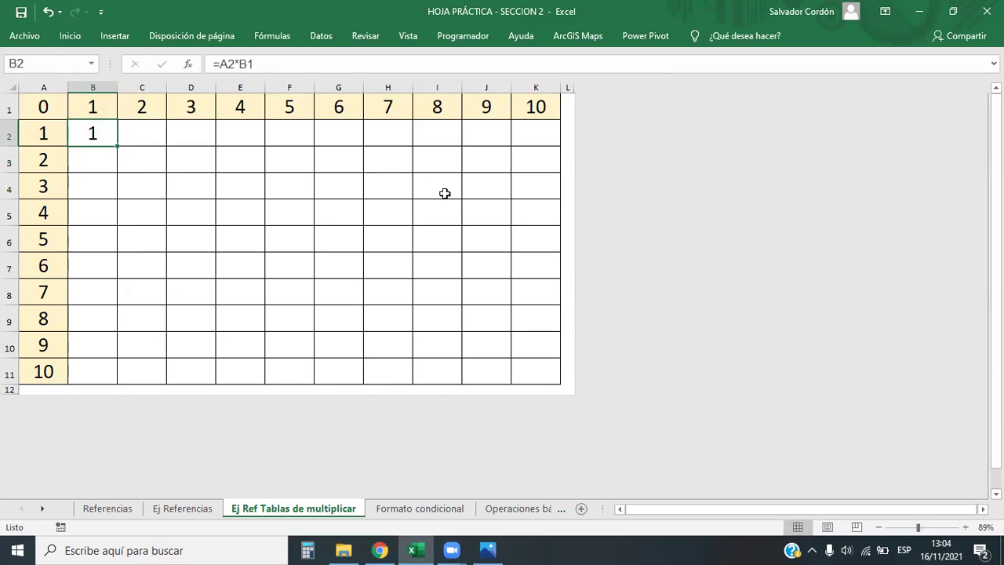
left_click_drag(117, 146, 541, 367)
left_click(181, 180)
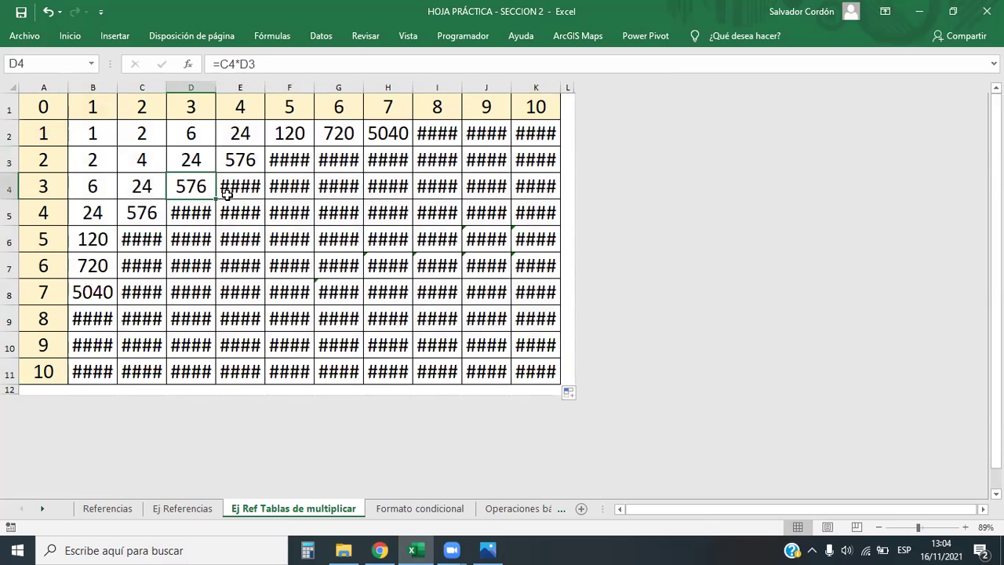
Examine which cells the copied formulas in F6 and D4 refer to, leaving the formulas unedited
left_click(288, 234)
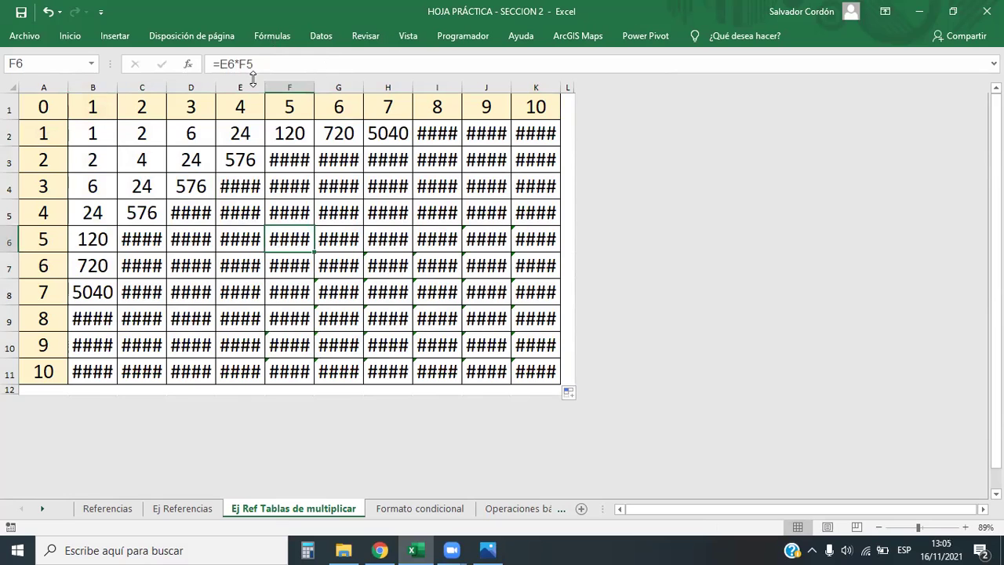
left_click_drag(219, 63, 252, 63)
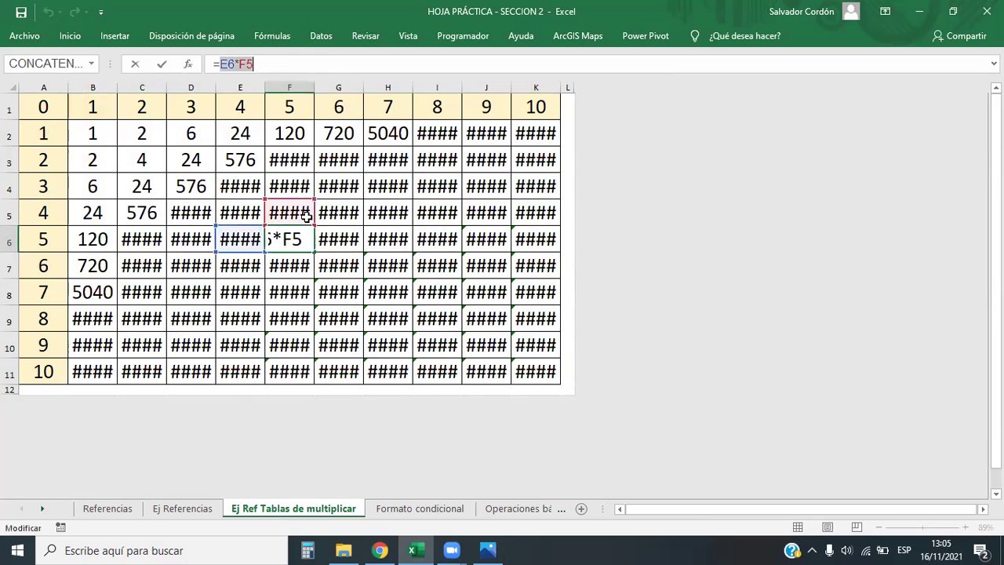
left_click(442, 239)
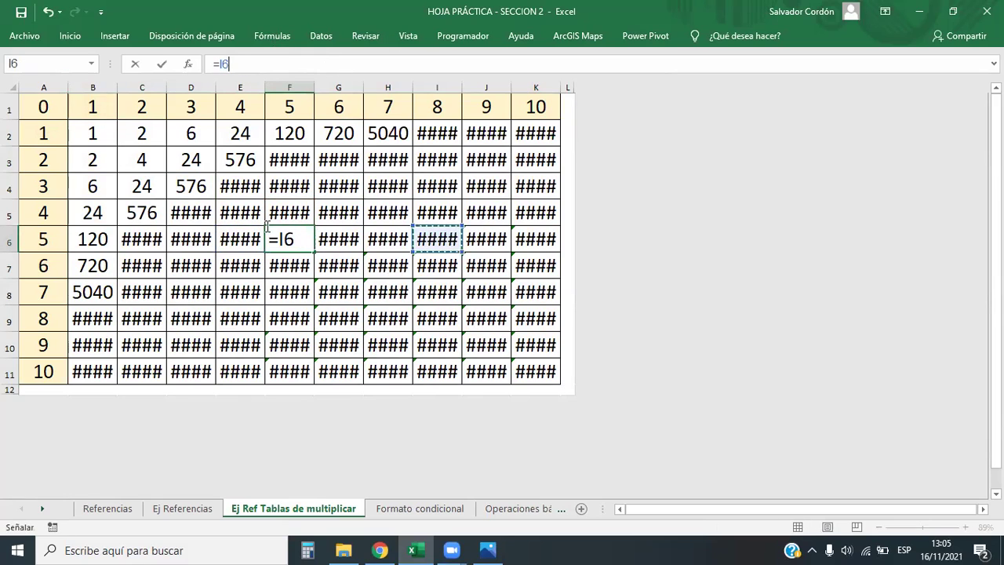
key("Escape")
left_click(185, 192)
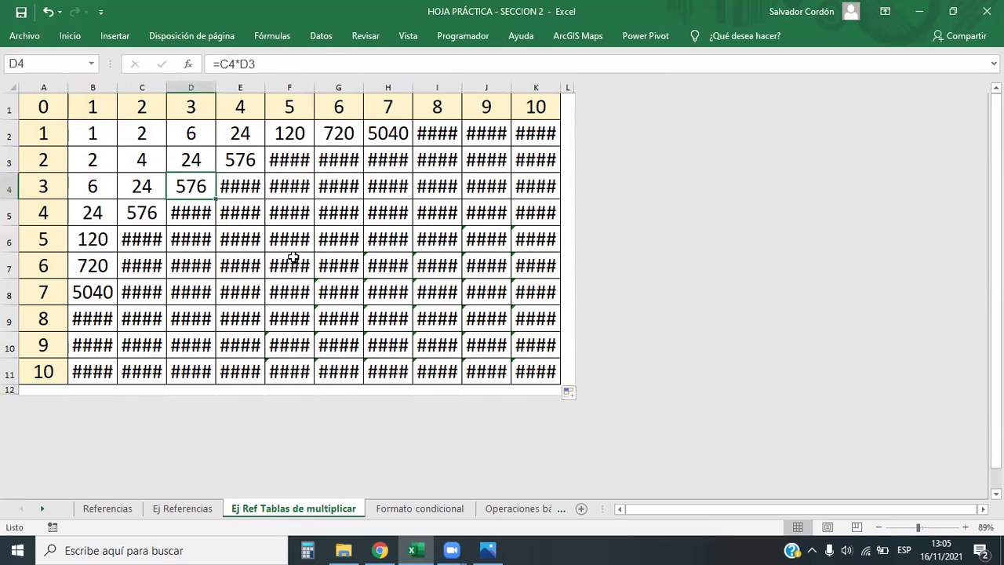
double_click(180, 179)
left_click(228, 240)
left_click(190, 186)
left_click(278, 64)
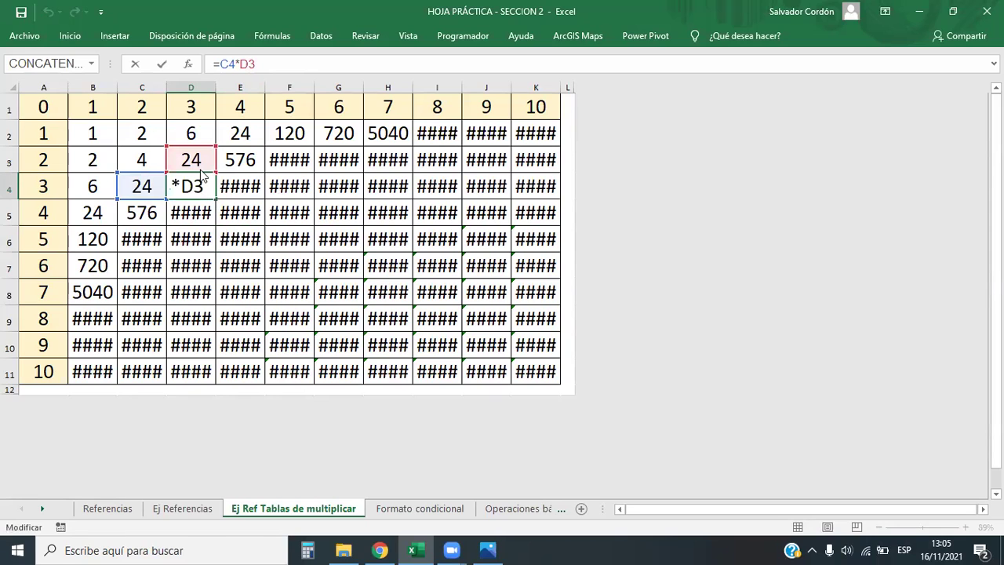
left_click_drag(202, 174, 195, 103)
left_click(457, 316)
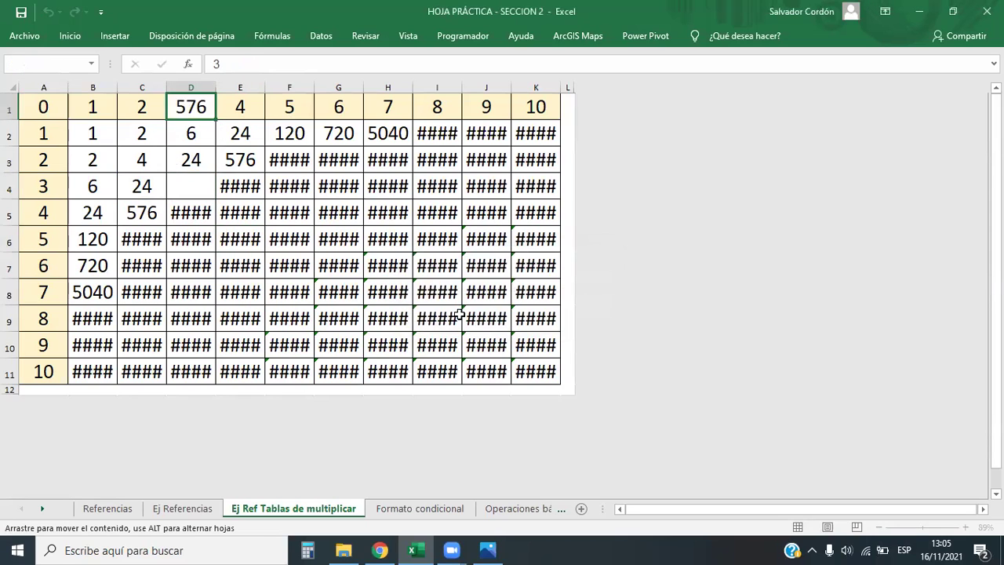
key("ctrl+z")
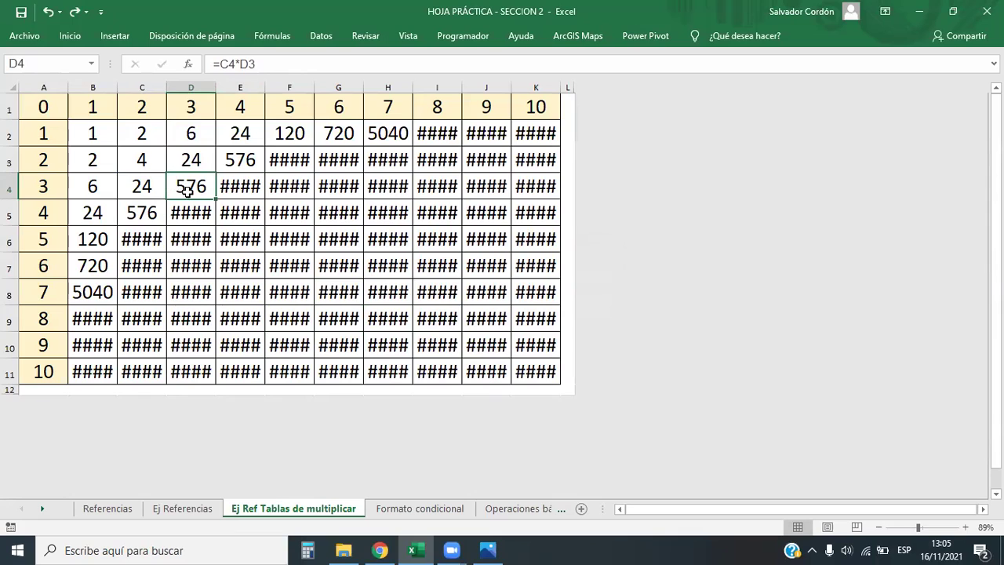
Correct the formula in D4 to =A4*D1 so it multiplies the row header by the column header
left_click(265, 64)
key("BackSpace")
key("BackSpace")
left_click(202, 106)
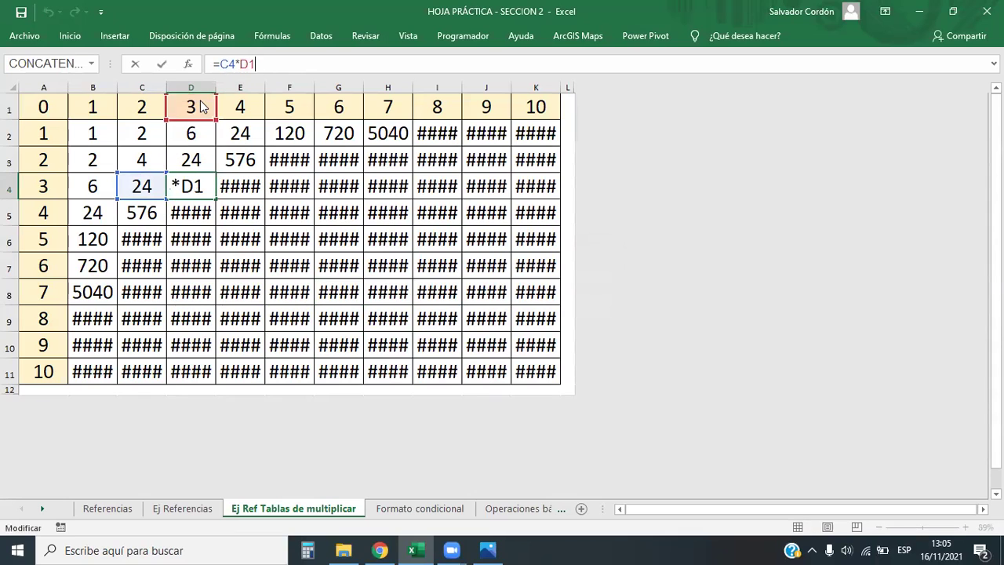
left_click_drag(141, 202, 11, 196)
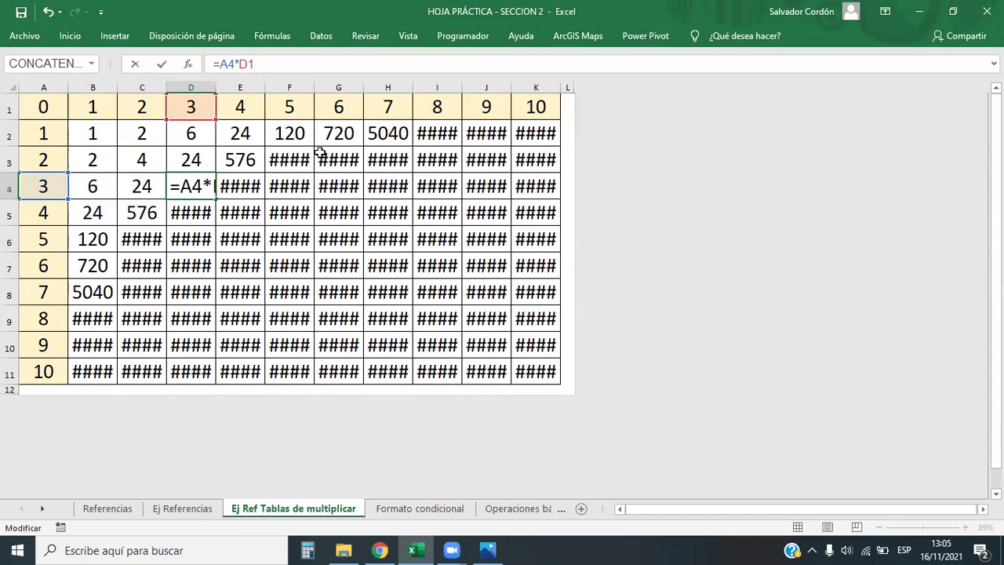
key("Return")
Undo the D4 formula correction and the fill of the table, keeping only the formula in B2
left_click(310, 276)
left_click(170, 185)
key("ctrl+z")
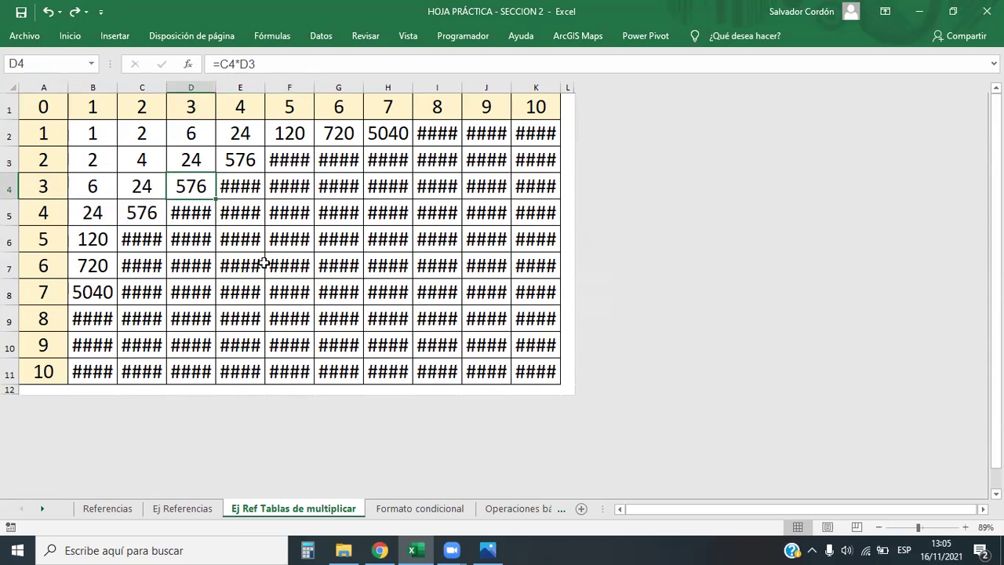
left_click(400, 283, "ctrl")
key("ctrl+z")
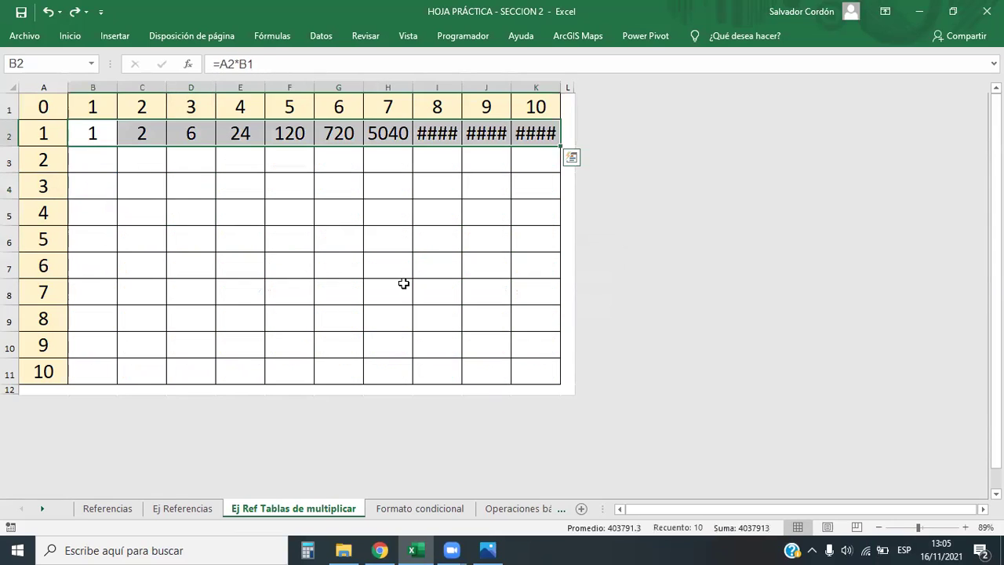
key("ctrl+z")
left_click(402, 284)
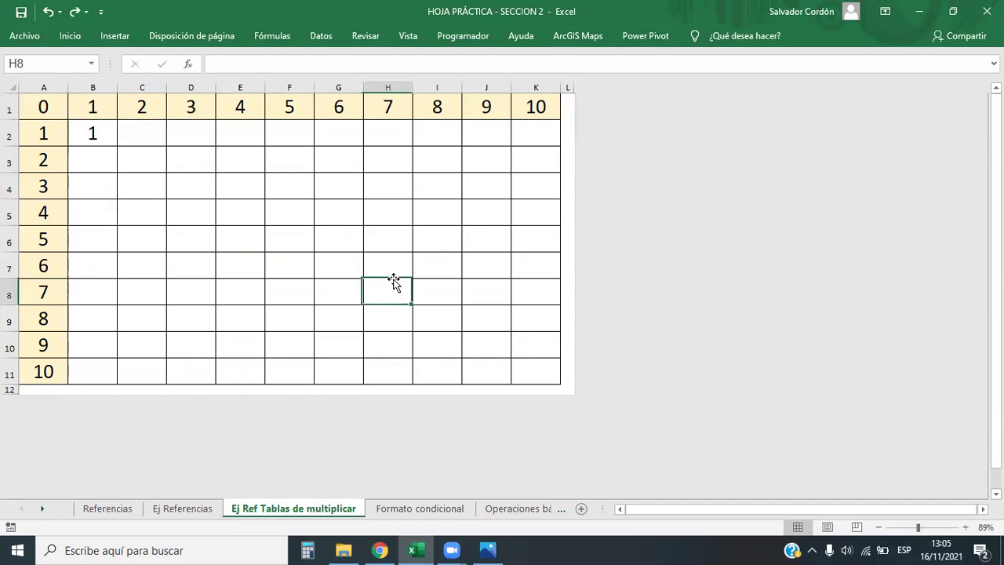
Make both references in B2's formula absolute, giving =$A$2*$B$1
left_click(84, 132)
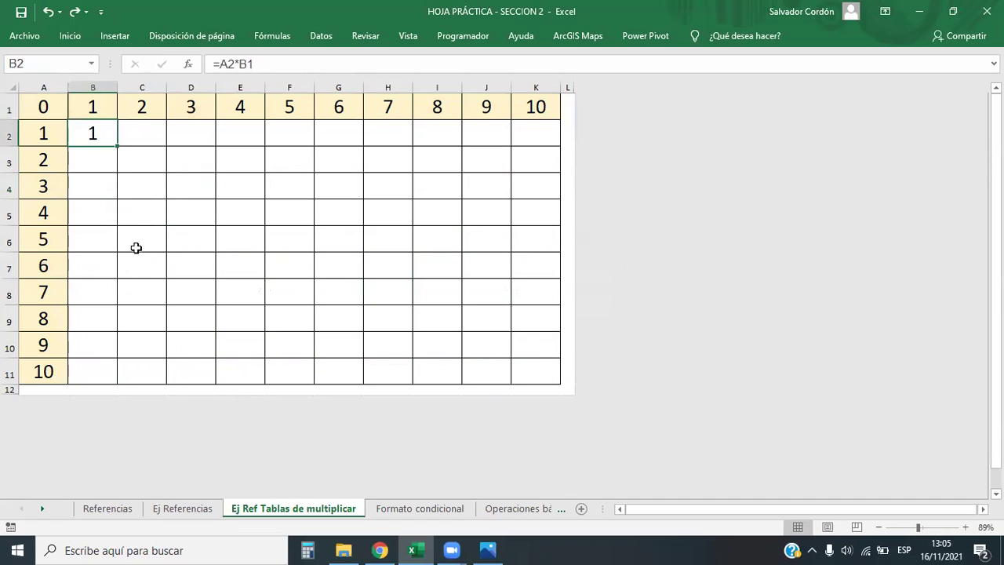
left_click(213, 71)
key("F4")
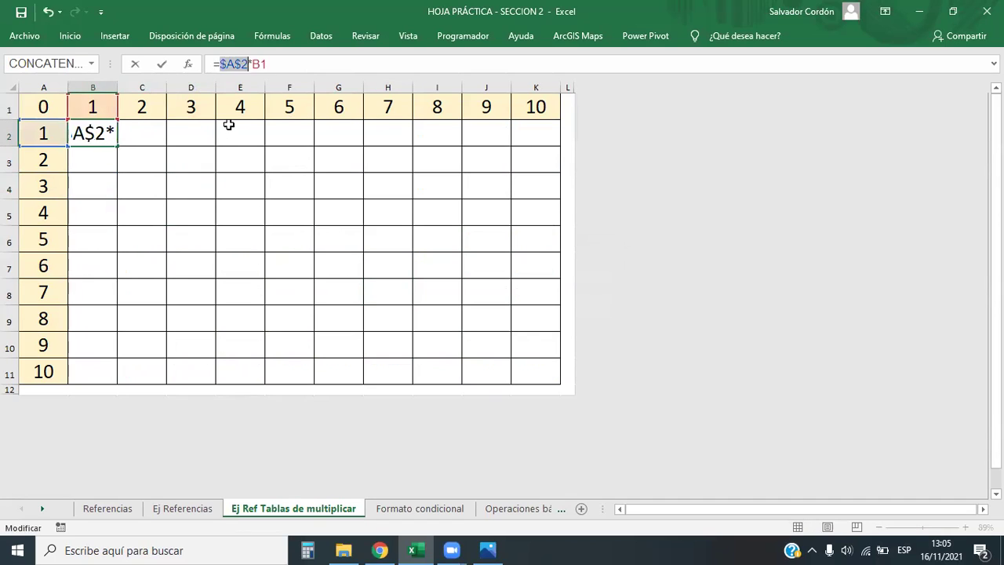
left_click(256, 64)
key("F4")
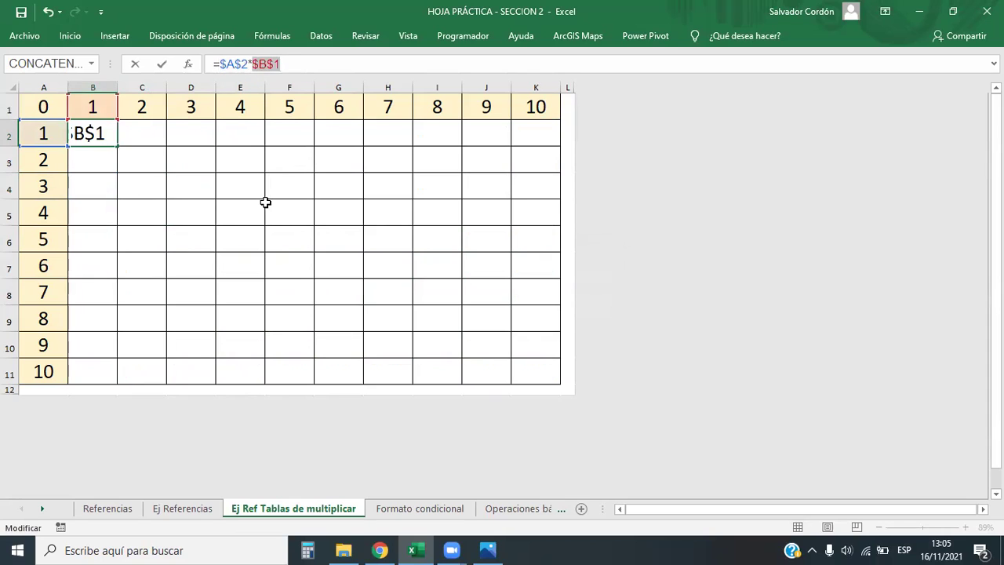
left_click(261, 203)
double_click(259, 63)
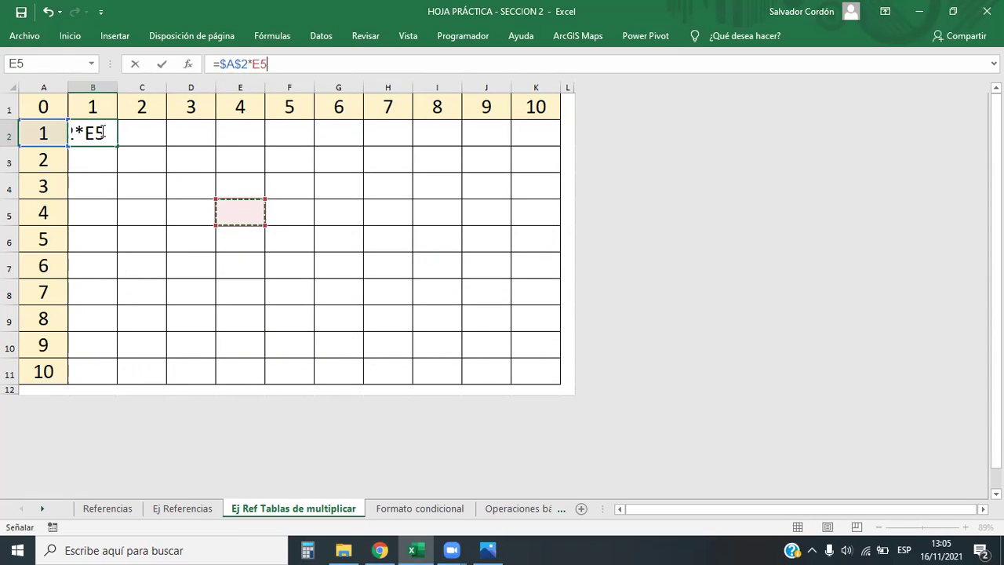
type("B1")
key("F4")
key("F4")
key("Return")
Fill the absolute-reference formula from B2 through K11 and inspect the references in cell I9
left_click(100, 133)
left_click_drag(117, 146, 541, 386)
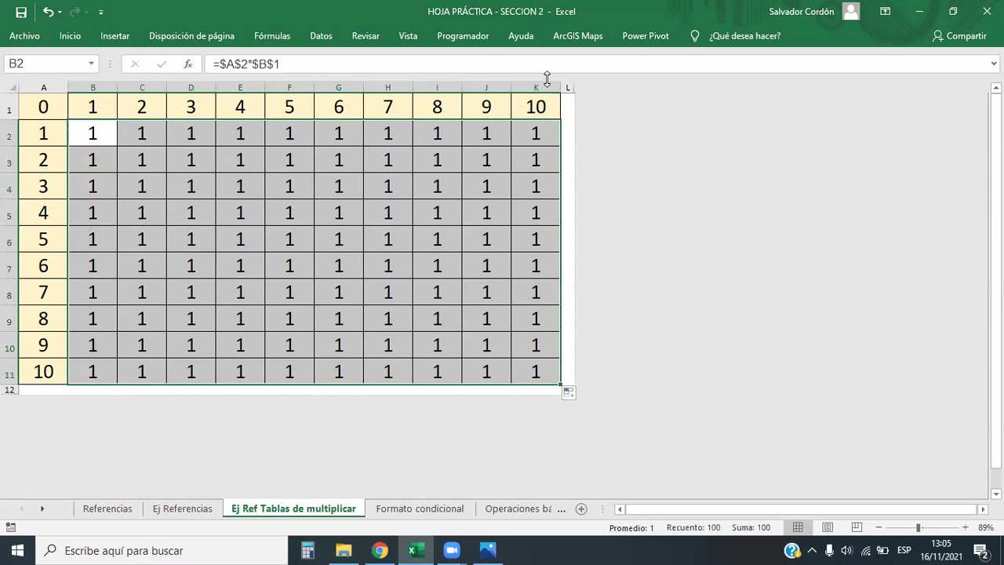
double_click(439, 321)
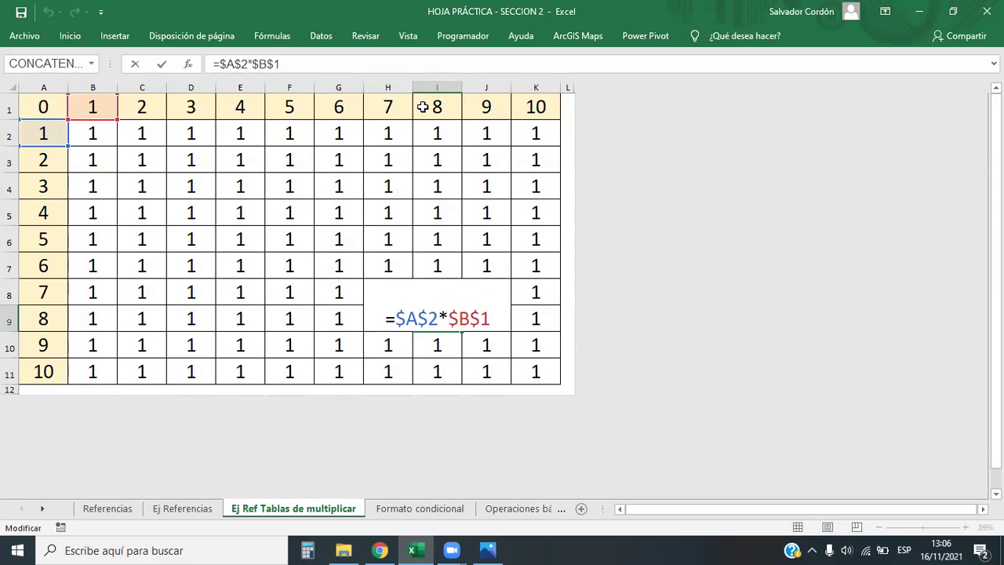
left_click_drag(220, 63, 313, 62)
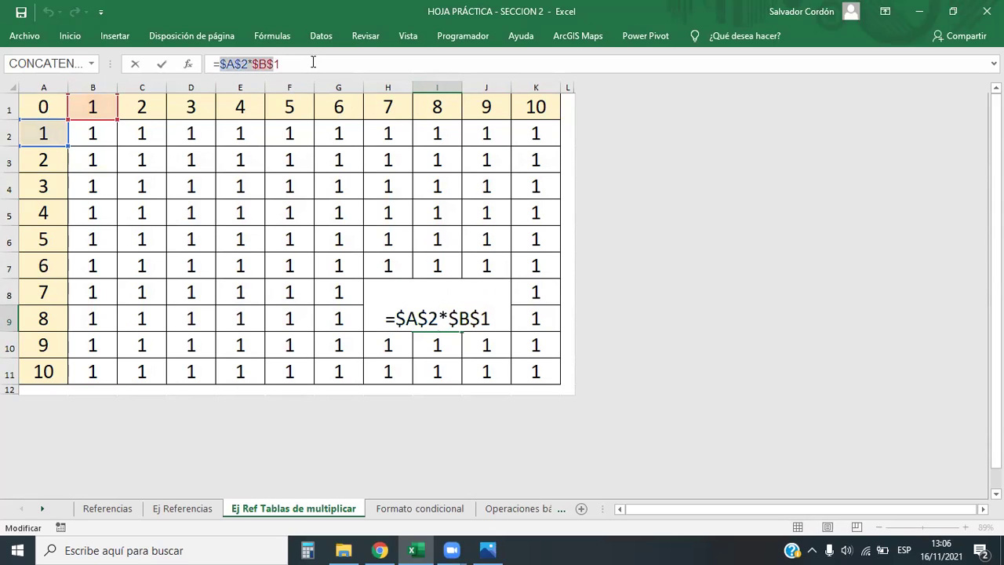
key("Escape")
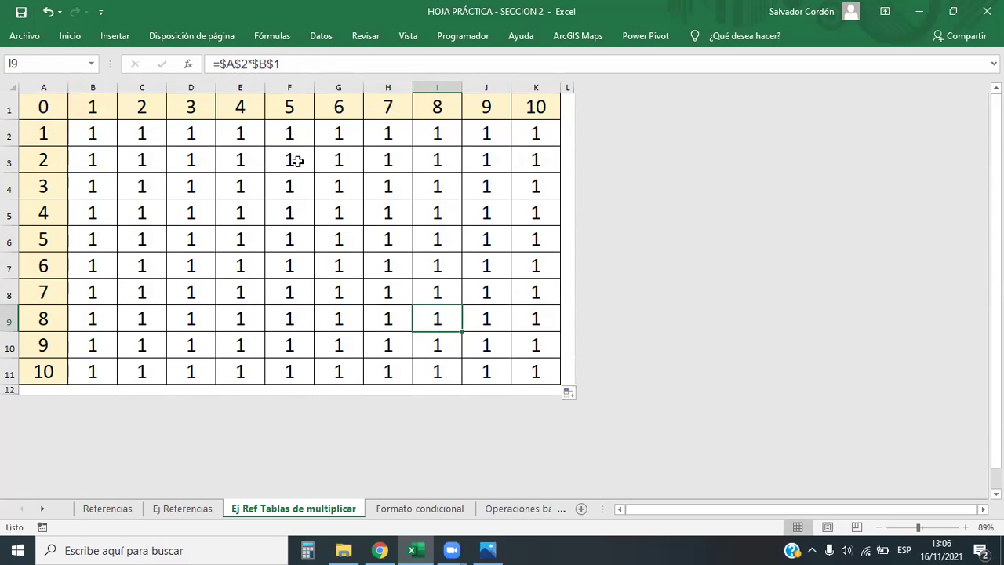
Undo the table fill and the absolute references, restoring B2's formula to =A2*B1
left_click(228, 217)
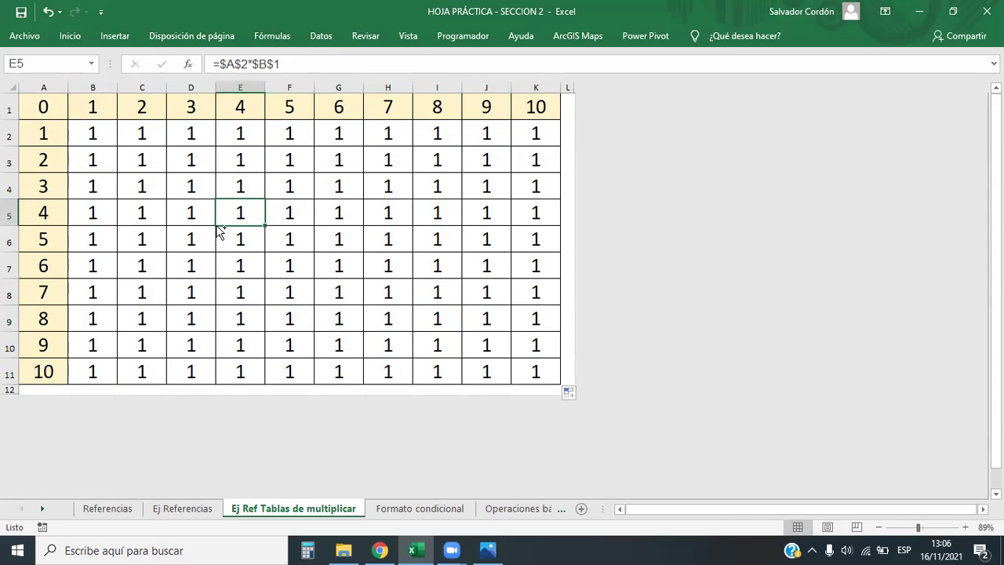
key("ctrl+z")
left_click(218, 219)
left_click(107, 135)
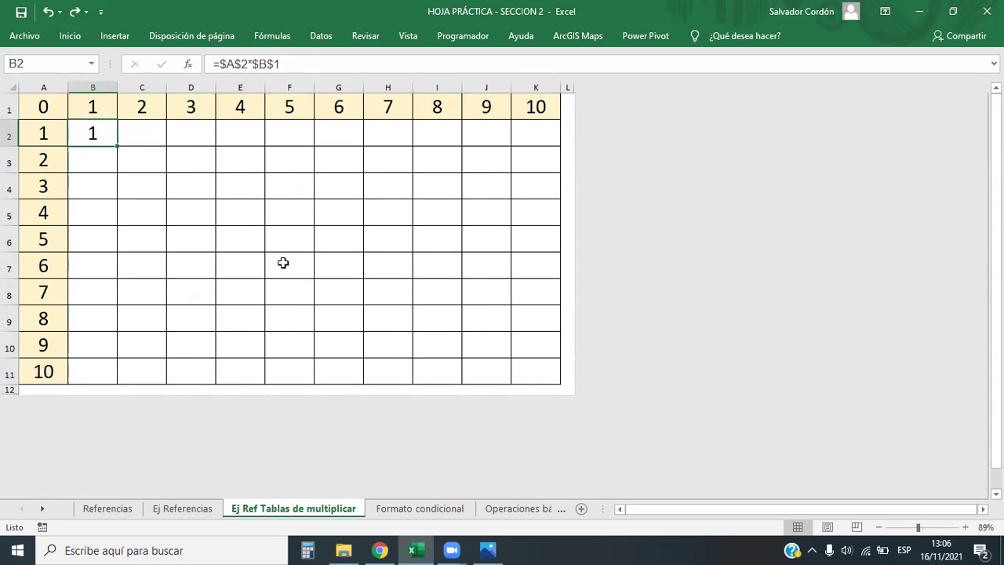
key("ctrl+z")
key("ctrl+z")
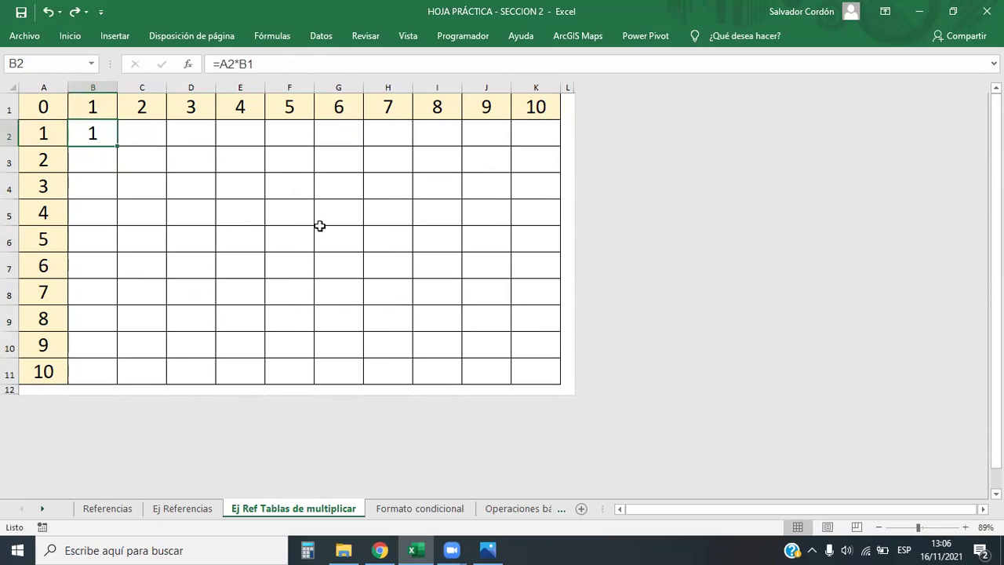
key("ctrl+y")
left_click(102, 135)
double_click(102, 135)
key("Escape")
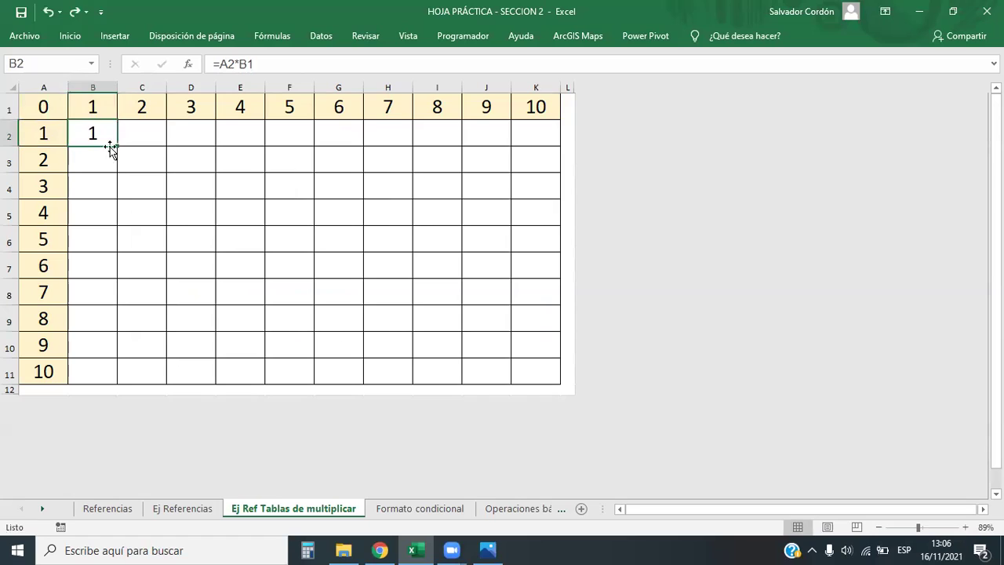
Fix only the row of the B1 reference in B2's formula, giving =A2*B$1
left_click(254, 63)
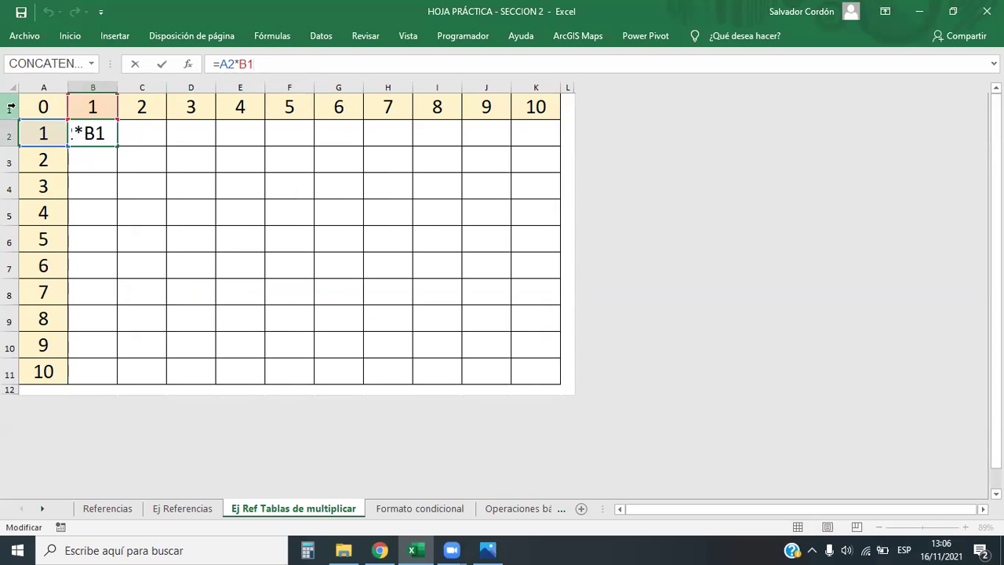
left_click(237, 64)
type("$")
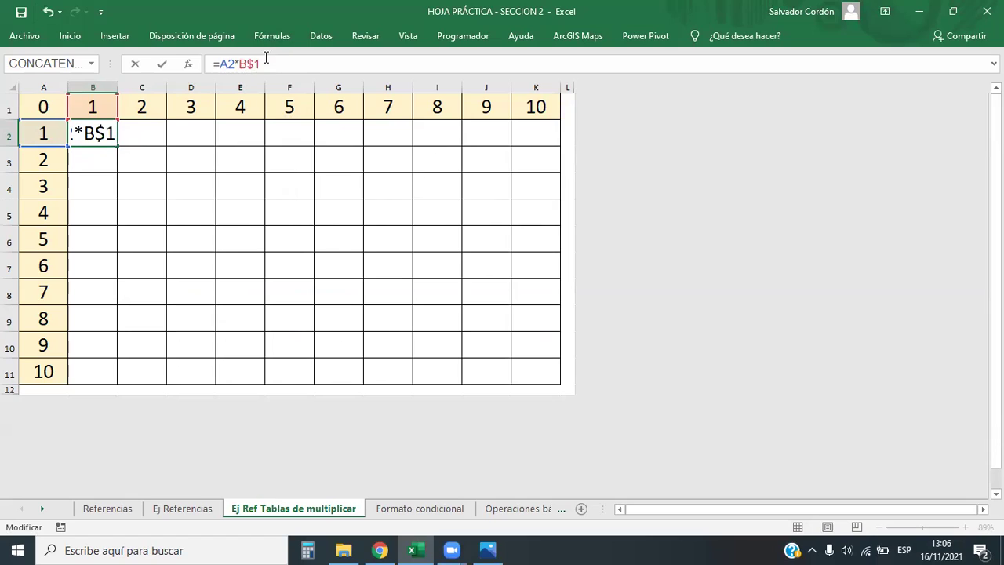
left_click_drag(260, 63, 249, 62)
left_click(270, 63)
left_click_drag(246, 63, 239, 62)
left_click(273, 39)
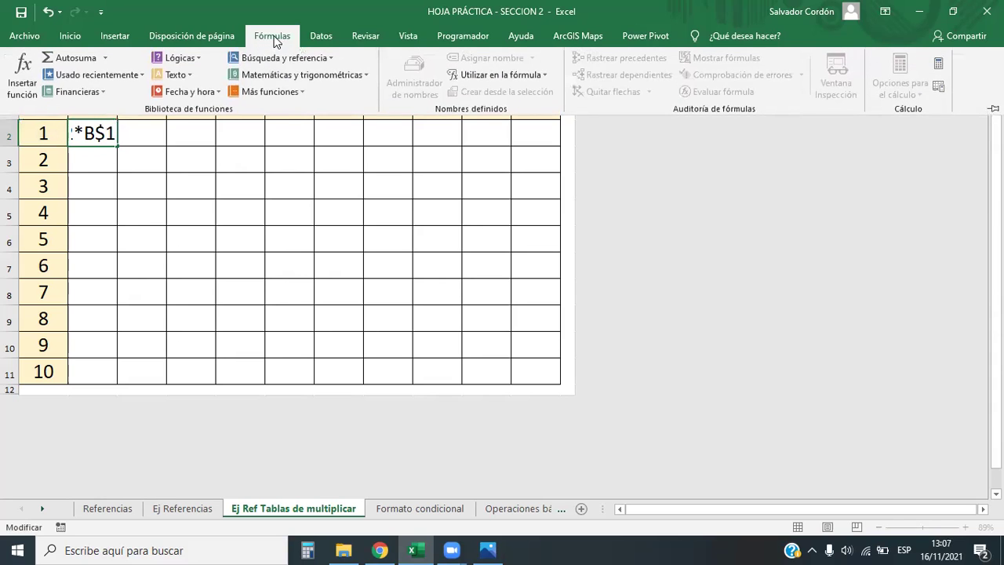
left_click(271, 63)
left_click(271, 63)
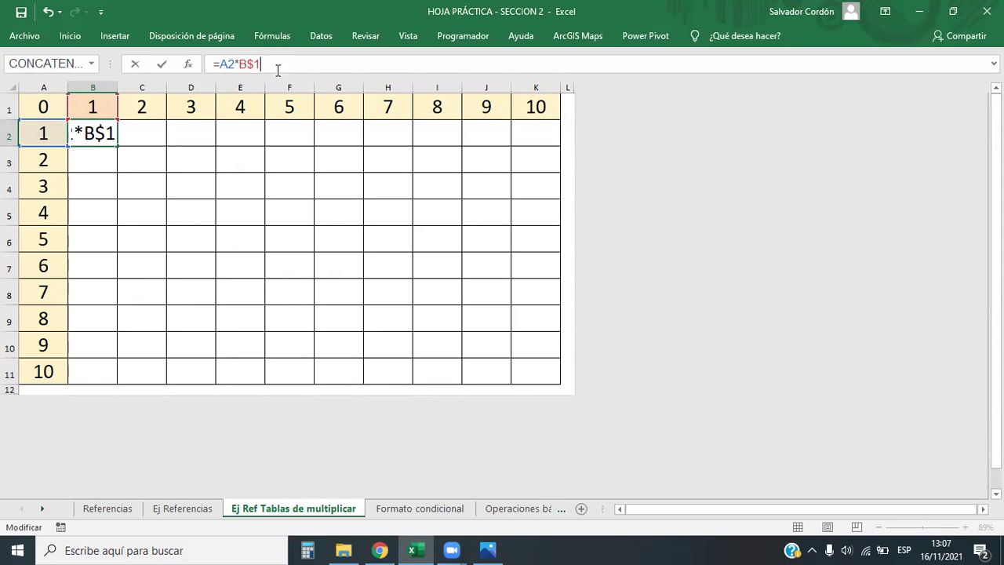
key("Return")
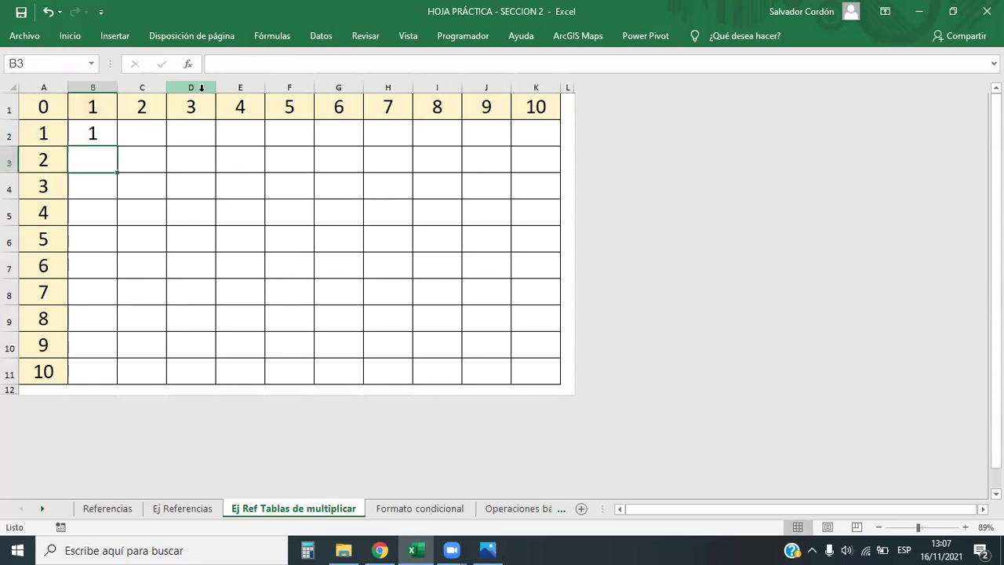
Fix only the column of the A2 reference in B2's formula, giving =$A2*B$1
left_click(74, 135)
key("F2")
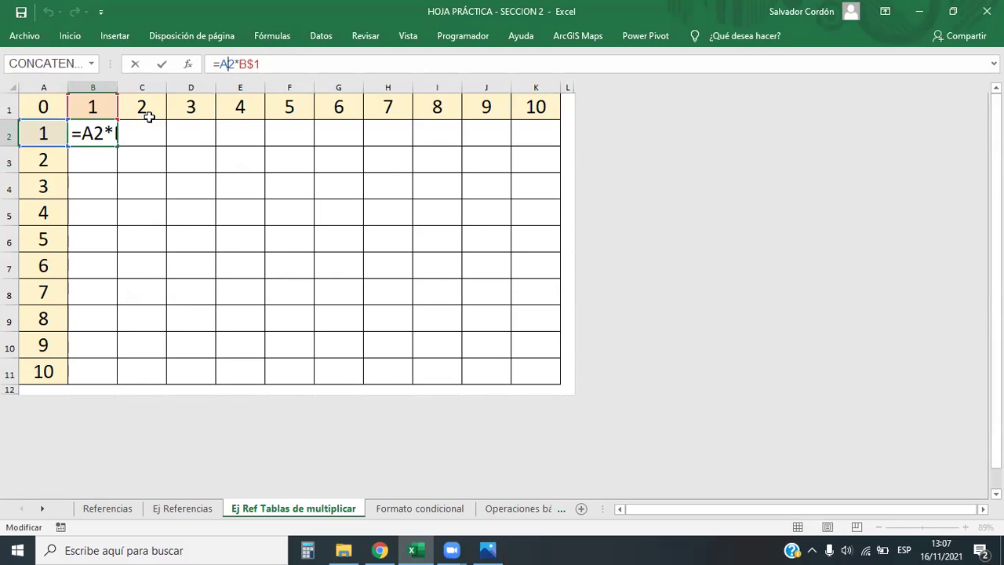
left_click_drag(234, 66, 225, 67)
left_click(220, 65)
type("$")
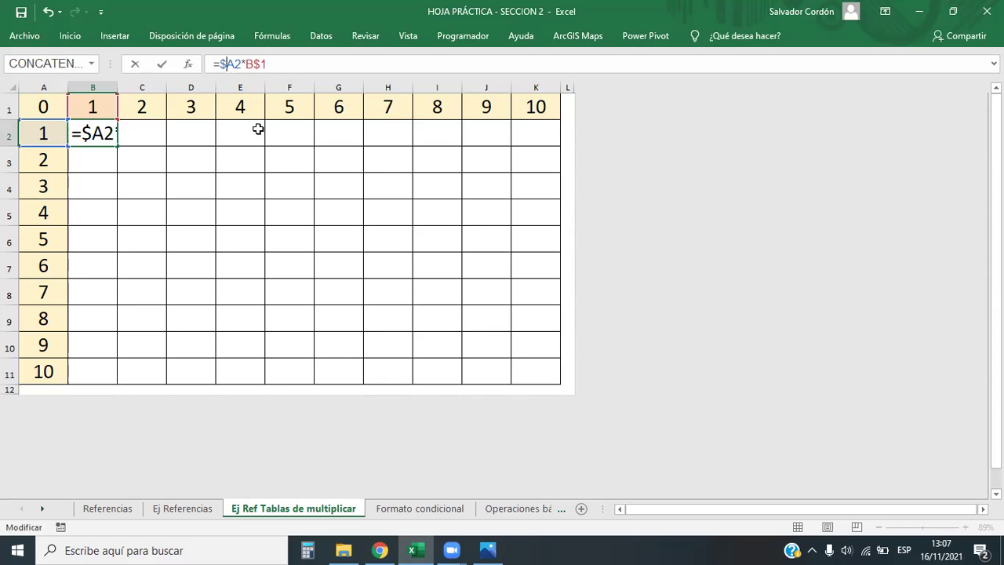
key("Return")
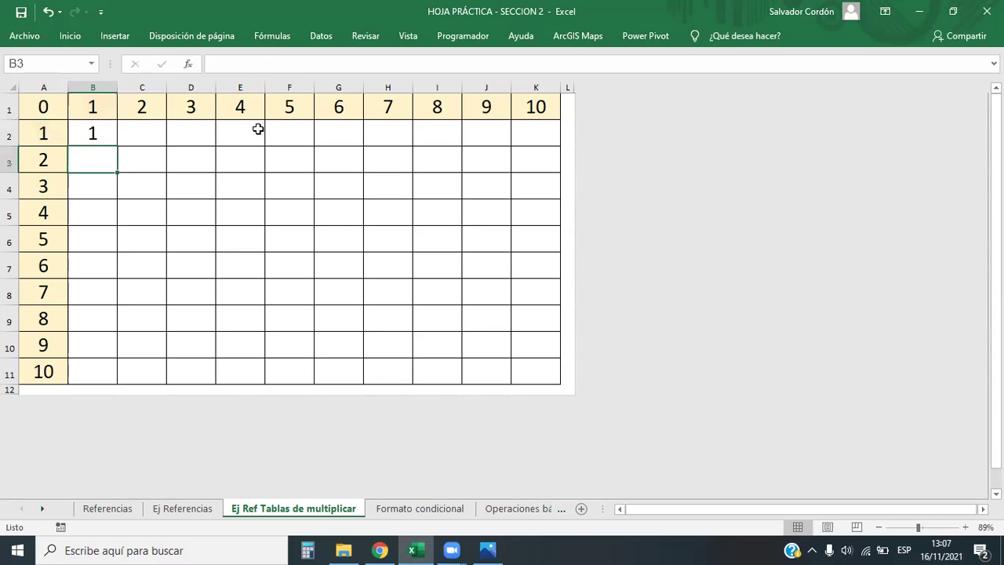
Fill B2's mixed-reference formula down to B11 and across to K11, and undo both fills
left_click(95, 133)
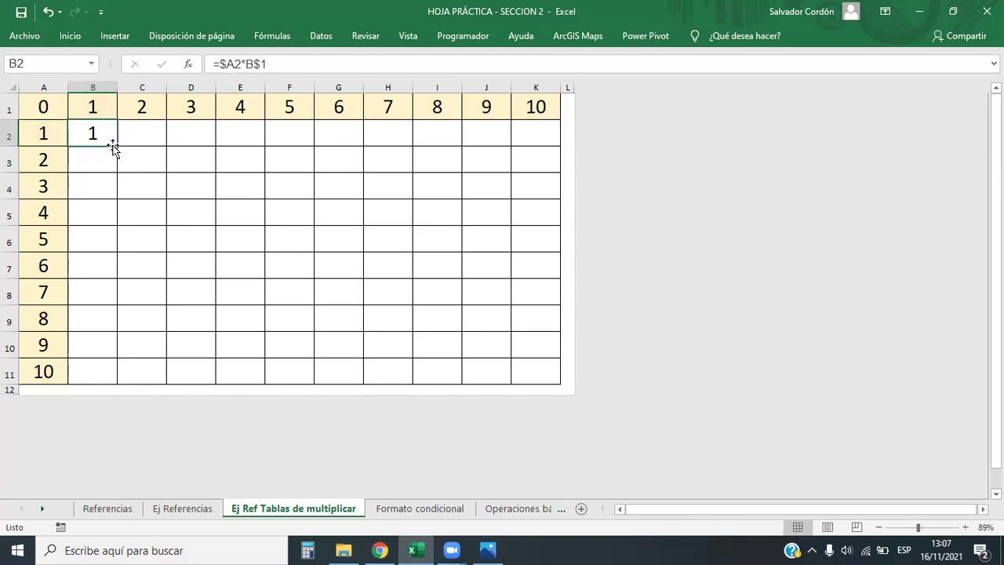
double_click(116, 147)
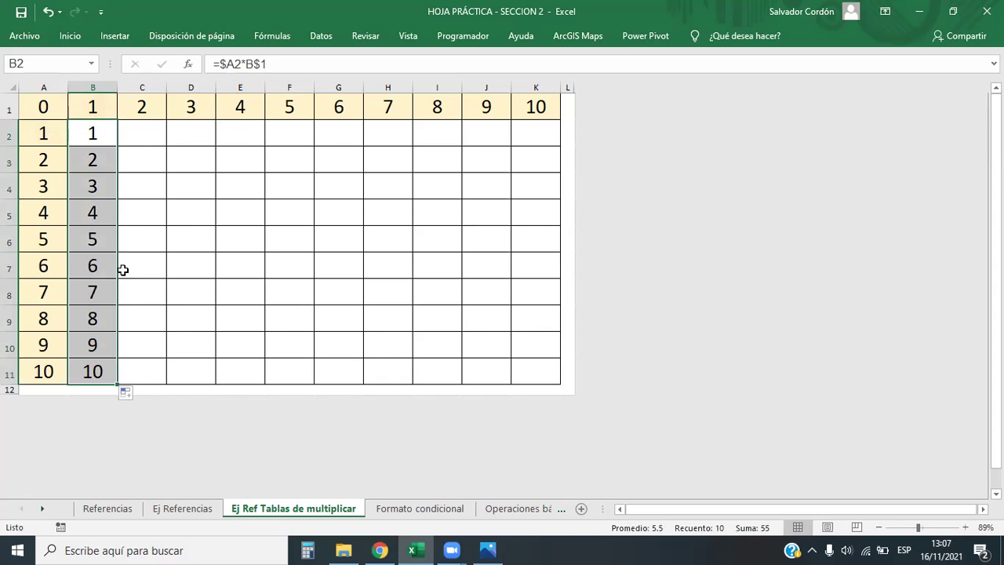
left_click_drag(117, 383, 549, 363)
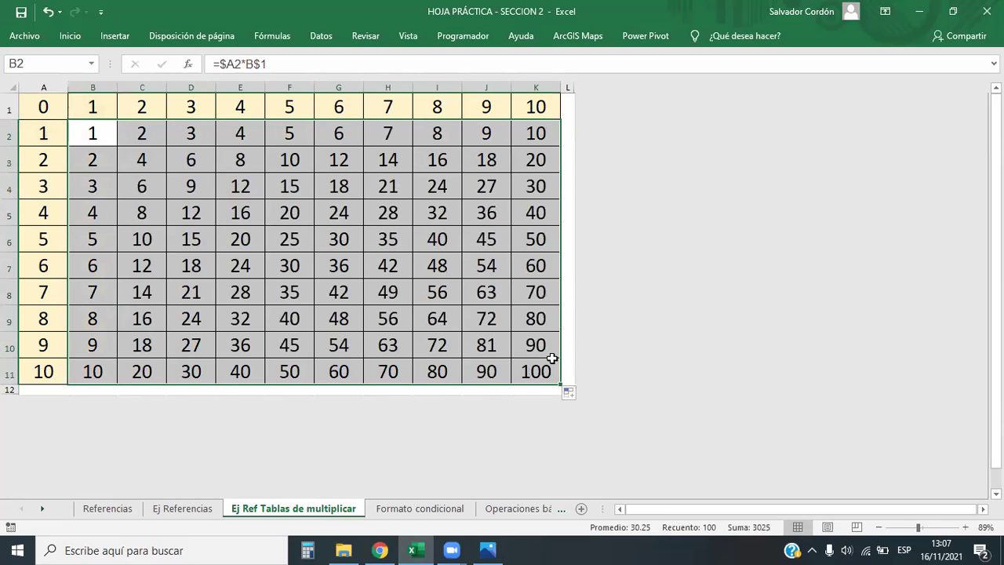
key("ctrl+z")
key("ctrl+z")
Fill B2's mixed-reference formula across row 2 to K2 and down through row 11, and check the formula in F7
left_click_drag(111, 135, 555, 146)
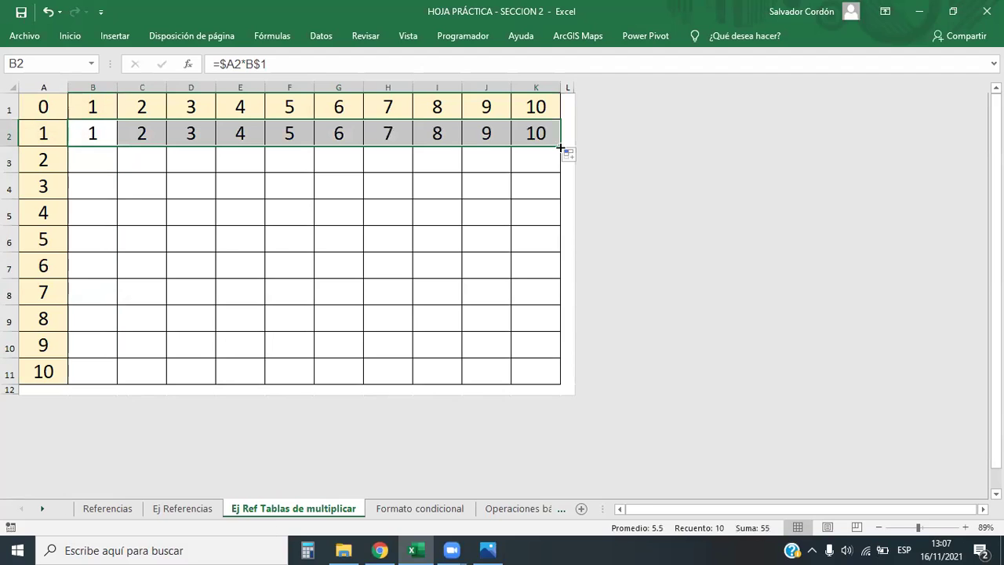
double_click(559, 147)
left_click(292, 267)
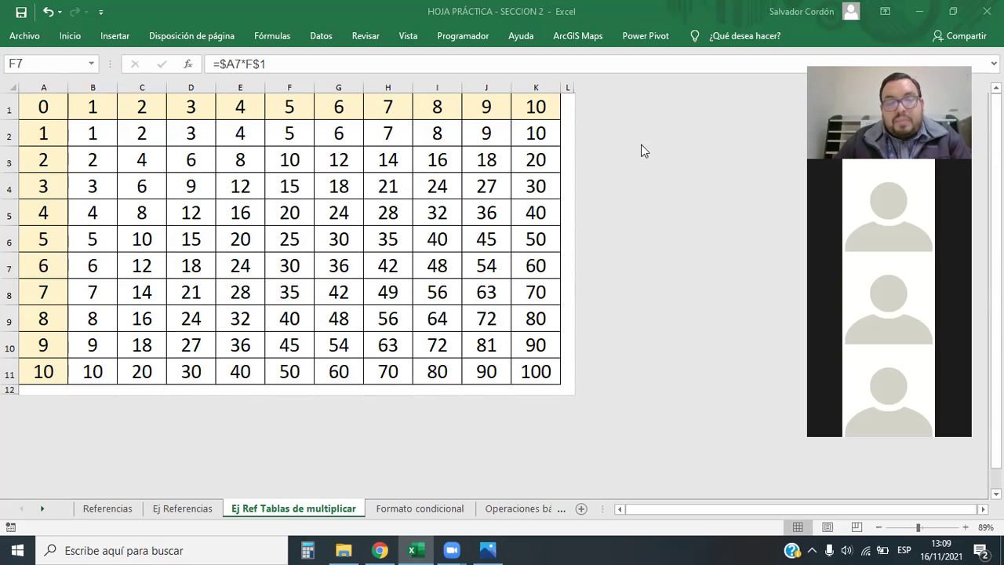
Check the formula in E4 and clear all products from the table range B2:K11
left_click(226, 185)
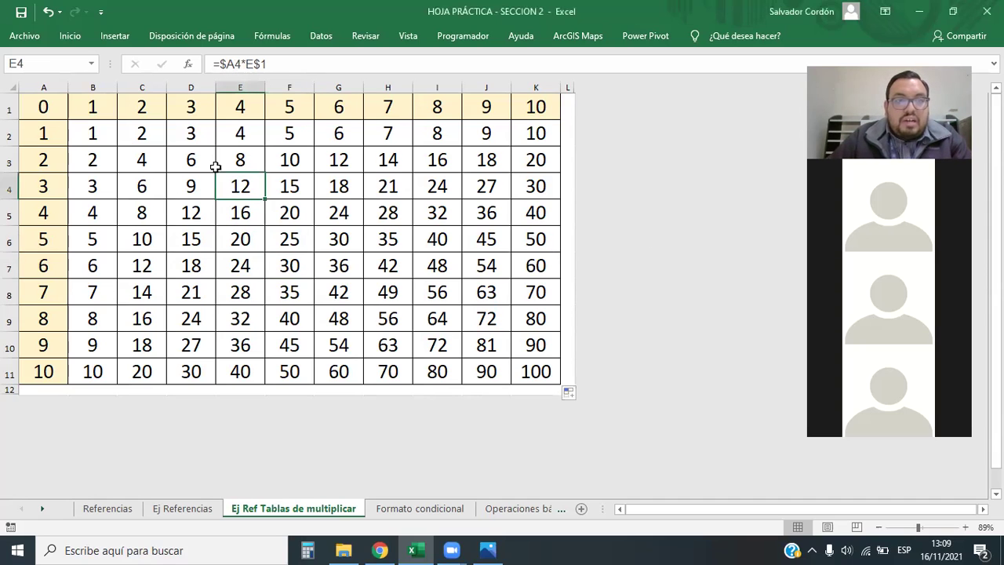
left_click_drag(529, 371, 100, 141)
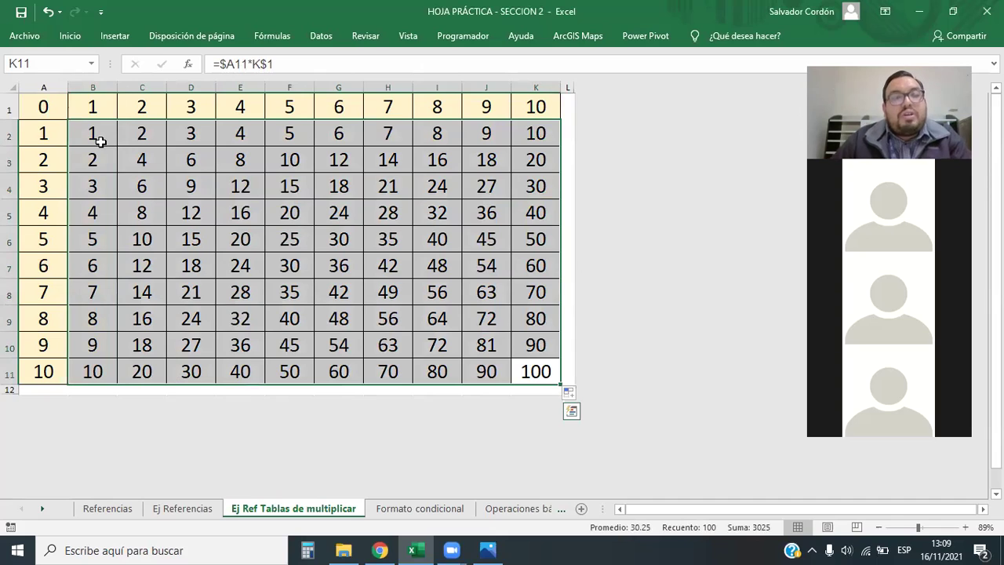
key("Delete")
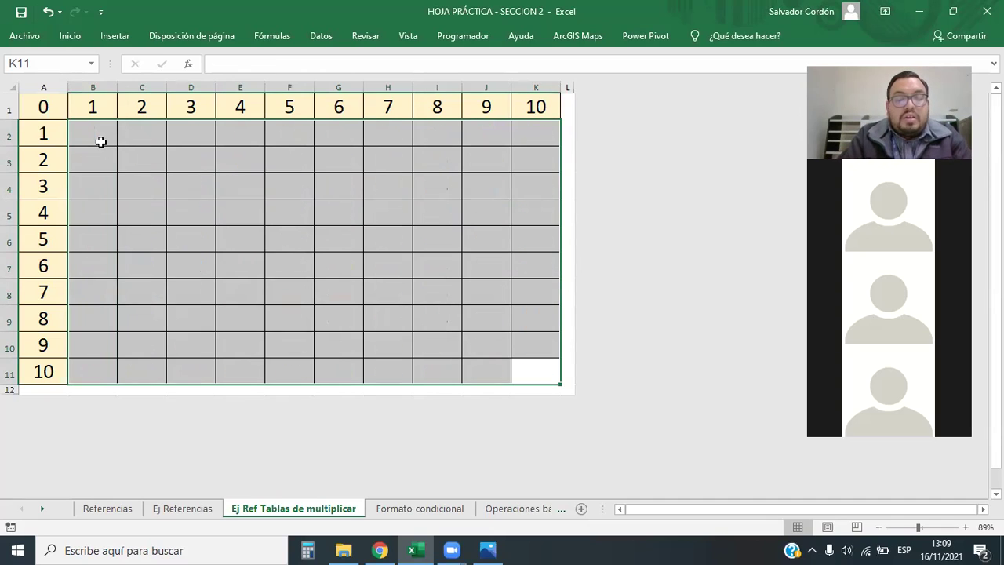
Enter the relative-reference formula =A2*B1 in cell B2
key("Left")
key("Up")
key("ctrl+Home")
key("Down")
left_click(100, 141)
type("=")
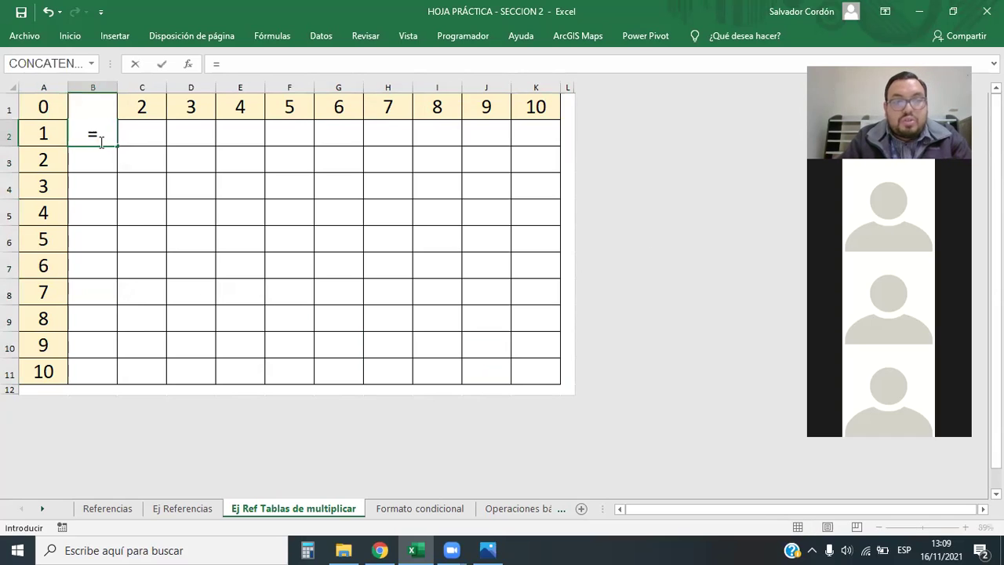
key("Left")
type("*")
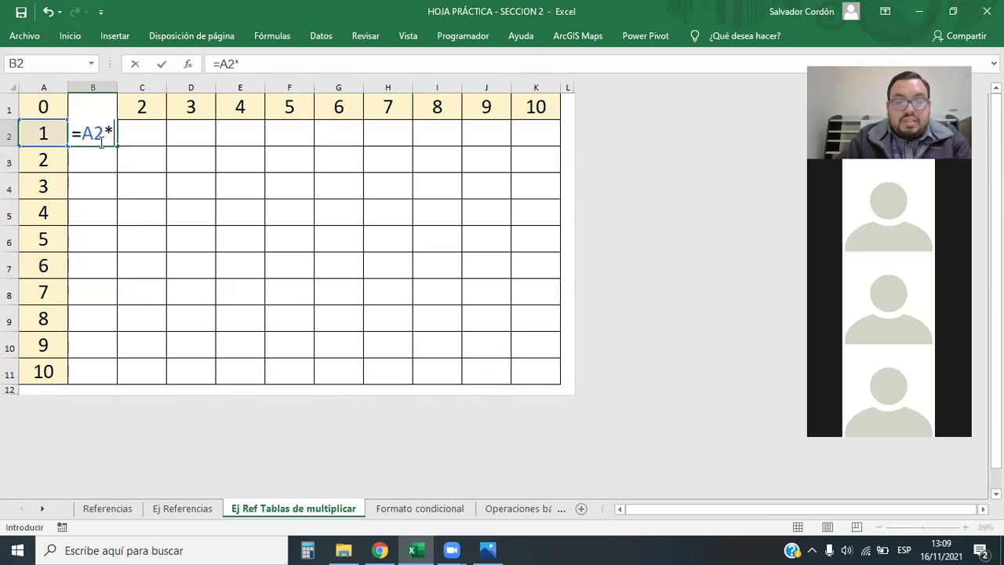
key("Up")
key("Return")
left_click(94, 132)
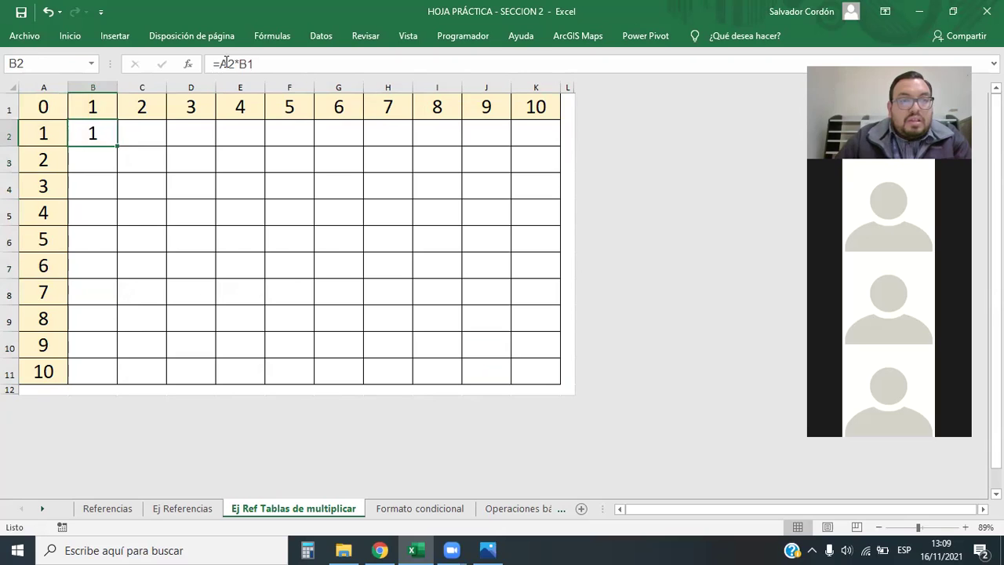
Fix only the rows of both references in B2's formula, giving =A$2*B$1
left_click(230, 67)
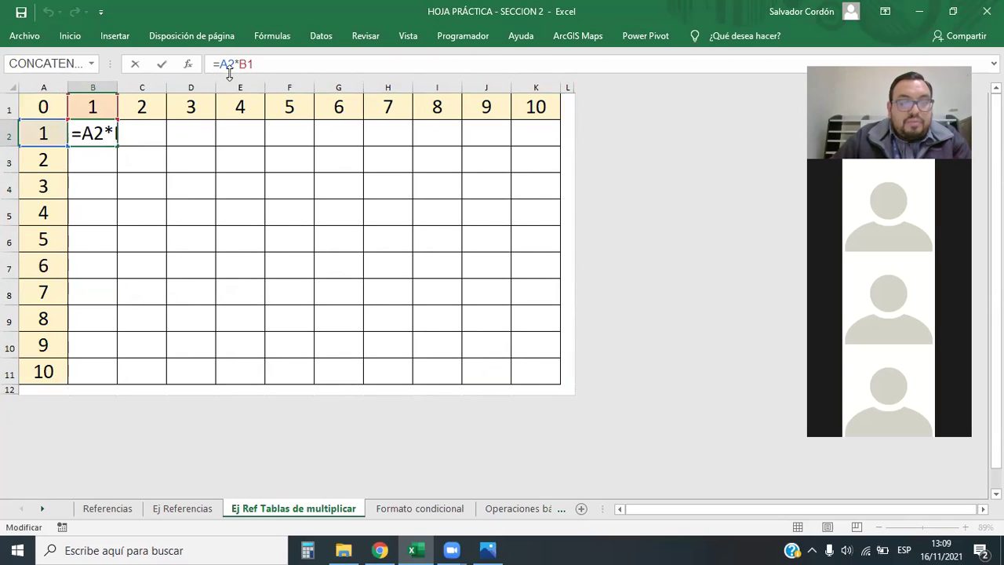
key("Escape")
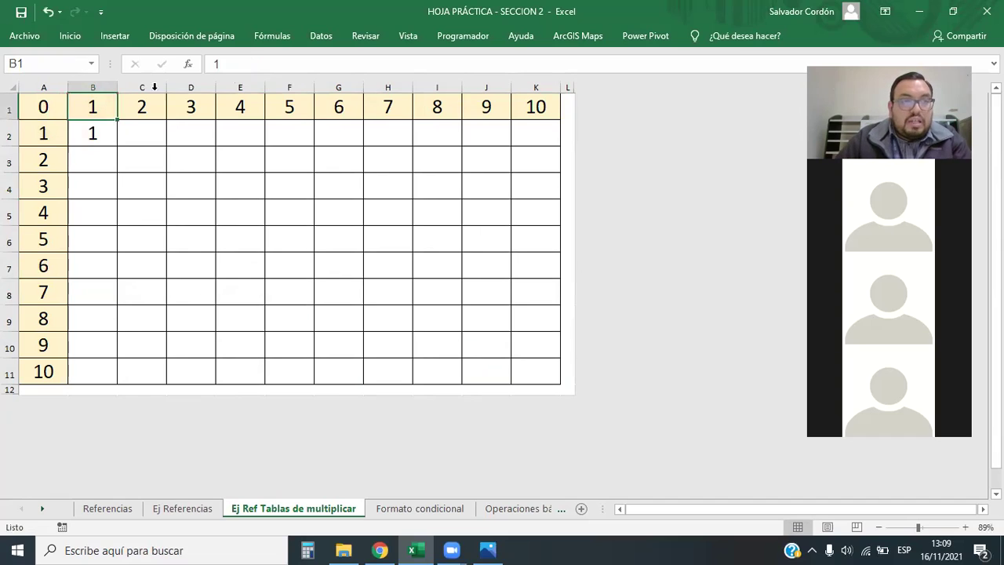
left_click(230, 67)
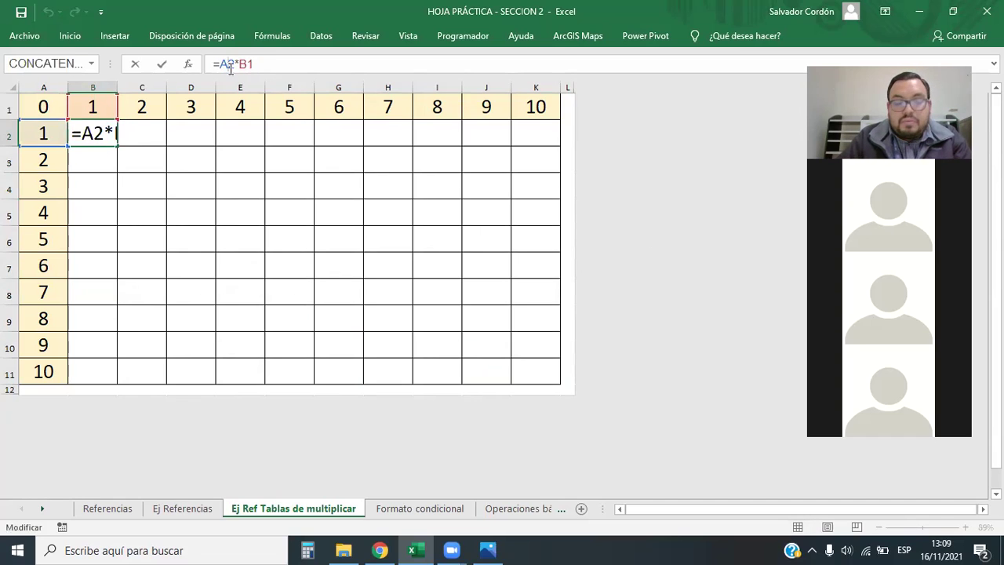
type("$")
left_click(262, 65)
type("$")
key("Return")
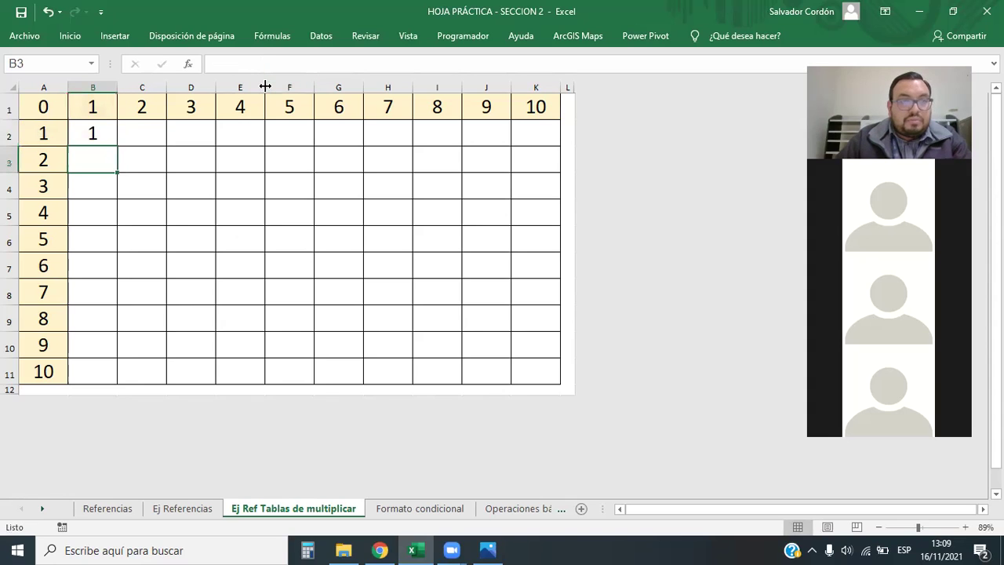
Fill the row-fixed formula from B2 through K11
left_click(113, 140)
left_click_drag(117, 146, 551, 380)
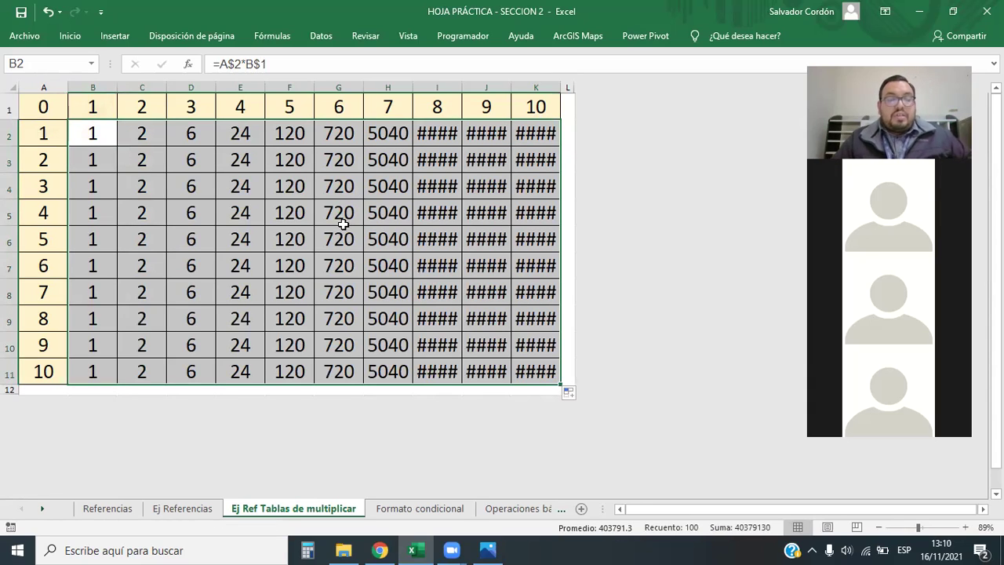
left_click(509, 345)
Clear the filled table cells, leaving only the formula in B2
left_click_drag(537, 369, 103, 365)
key("Delete")
key("Delete")
left_click(112, 130)
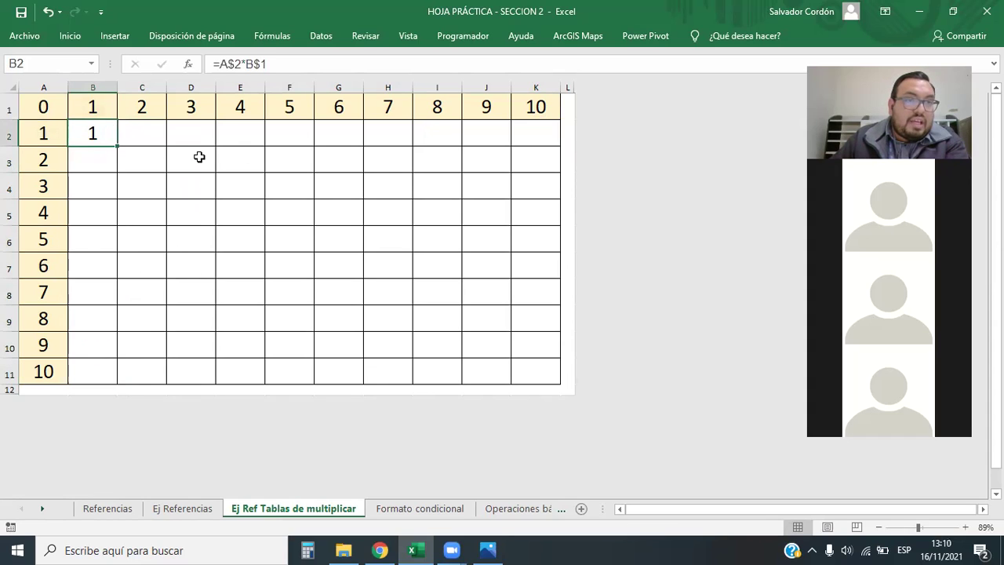
Remove both dollar signs from B2's formula, restoring it to =A2*B1
left_click(228, 64)
key("BackSpace")
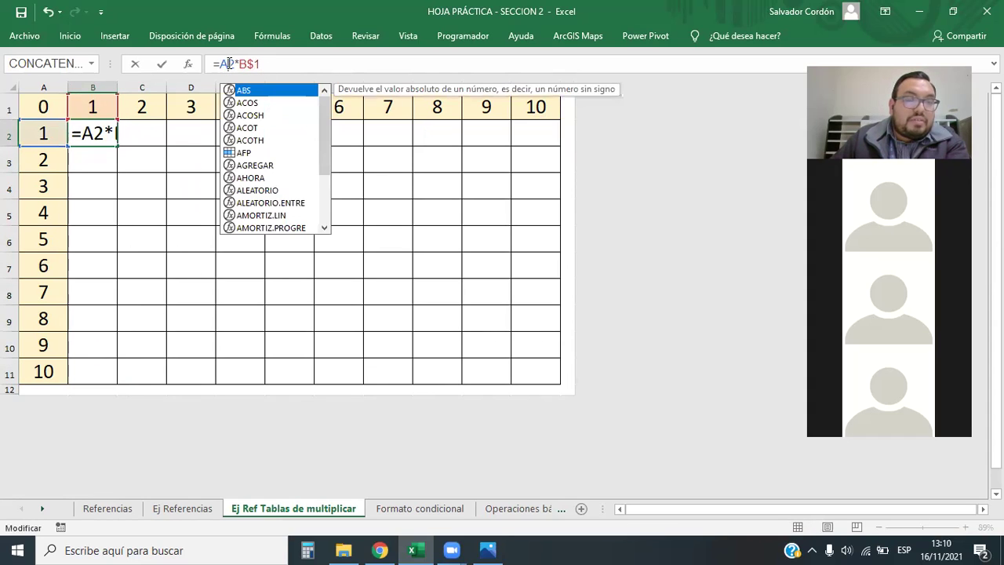
key("Escape")
left_click(258, 63)
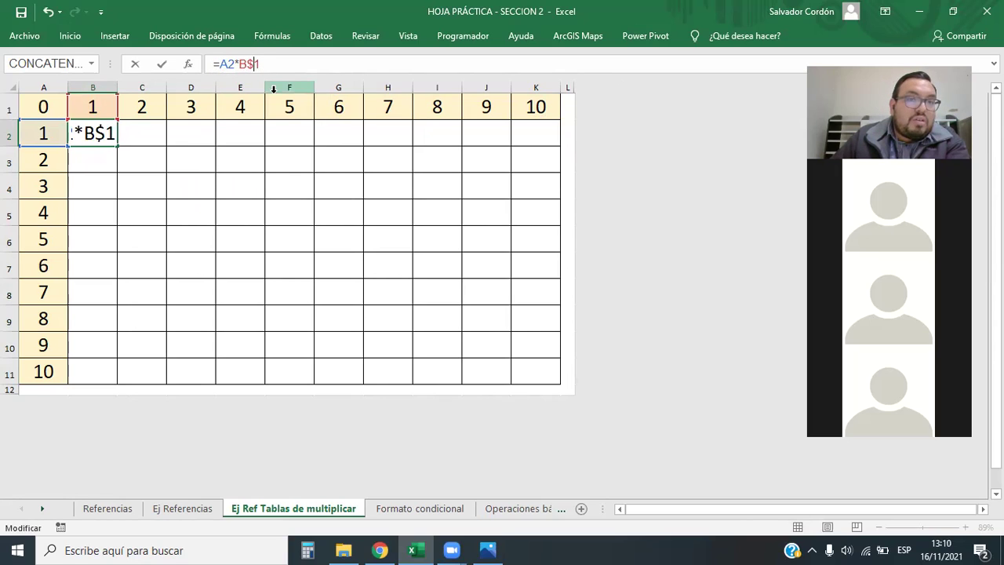
key("BackSpace")
key("Escape")
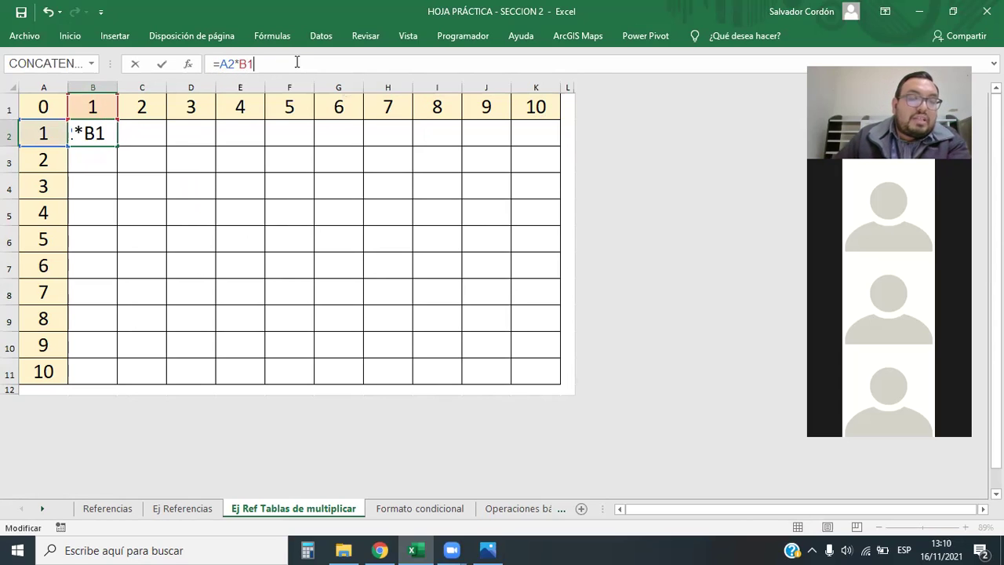
key("Return")
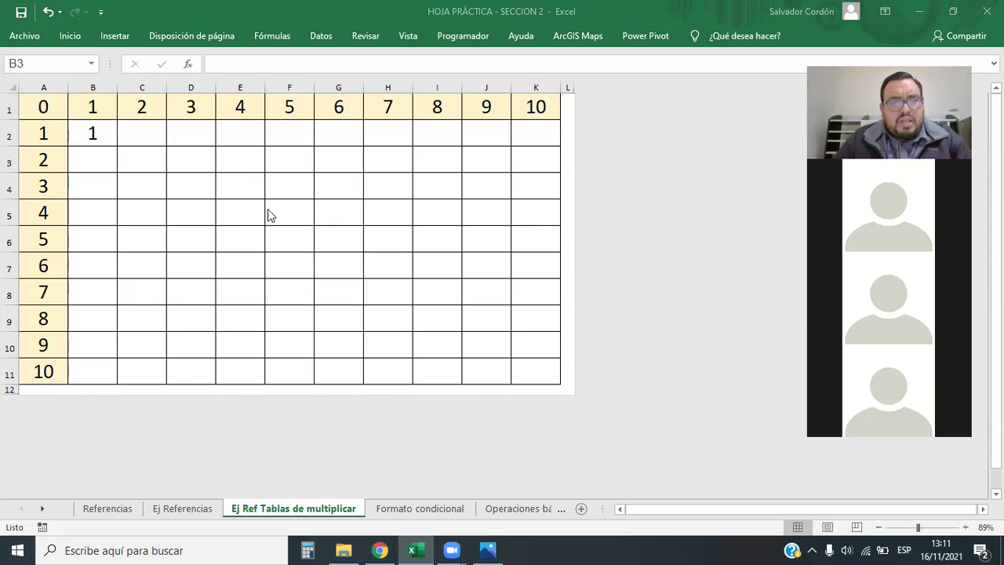
Review the formula =A2*B1 in B2 and fill it across row 2 to K2
left_click(92, 131)
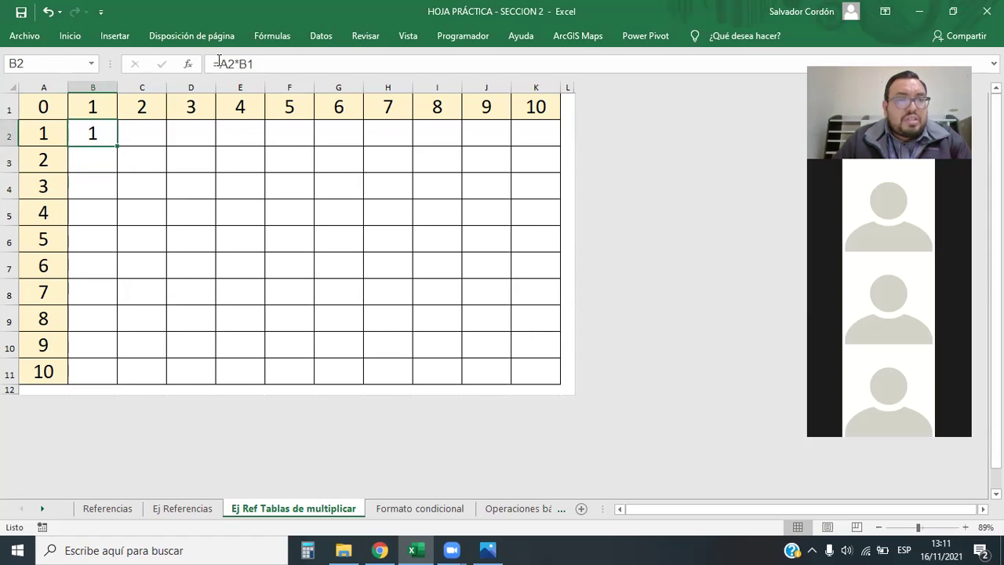
left_click_drag(210, 63, 274, 66)
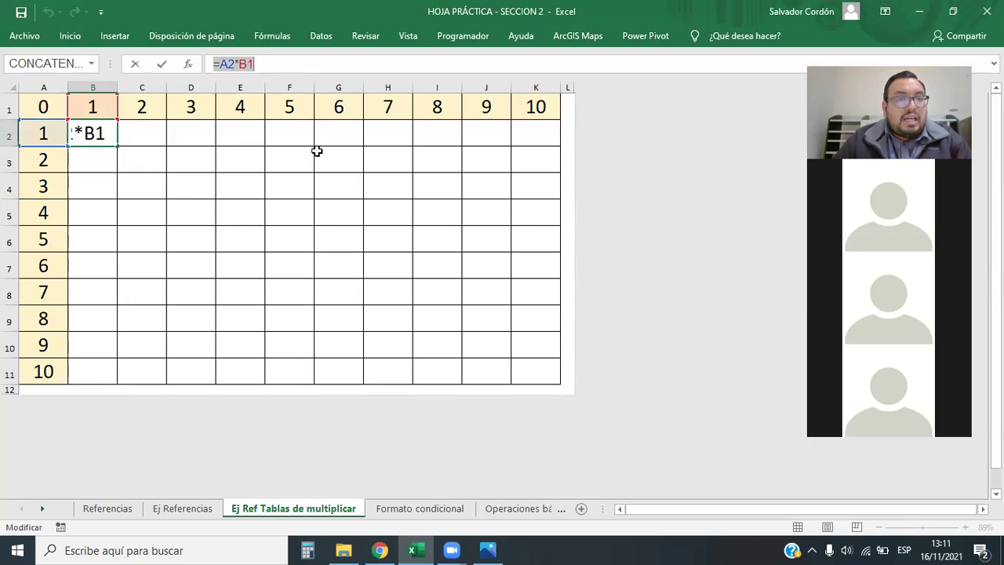
key("Return")
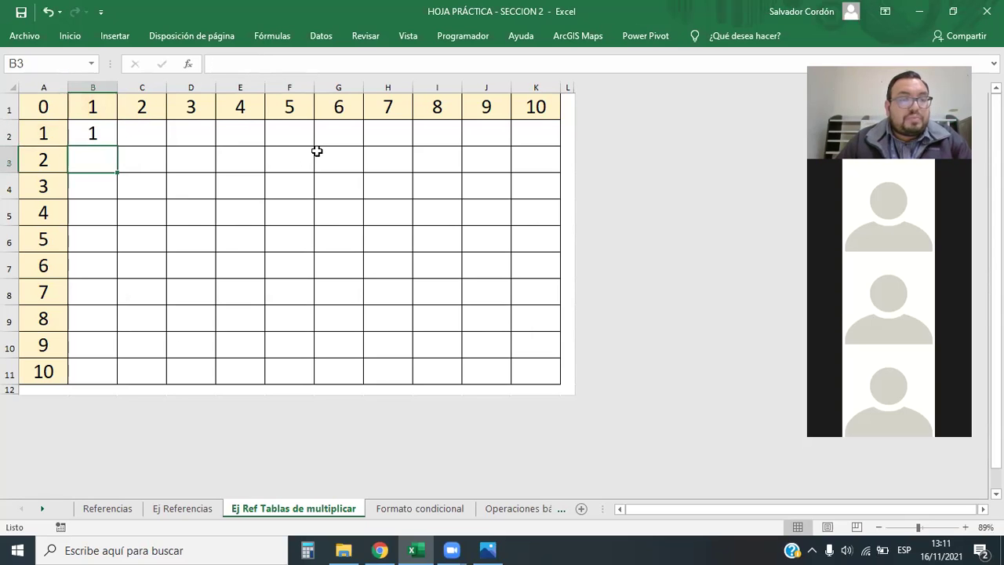
left_click(105, 136)
left_click_drag(116, 146, 568, 148)
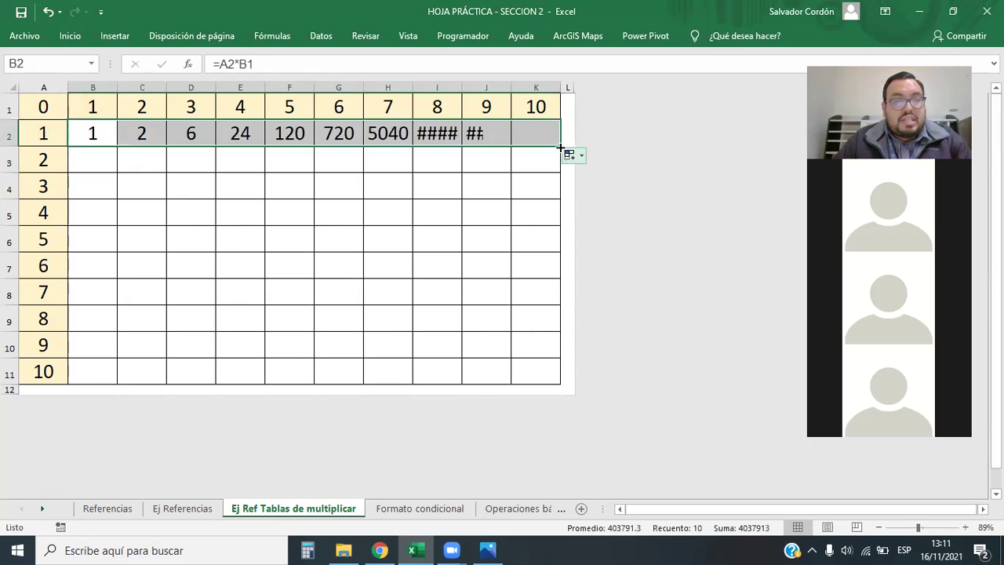
Fill row 2's formulas down through row 11 and undo that downward fill
double_click(561, 147)
key("ctrl+z")
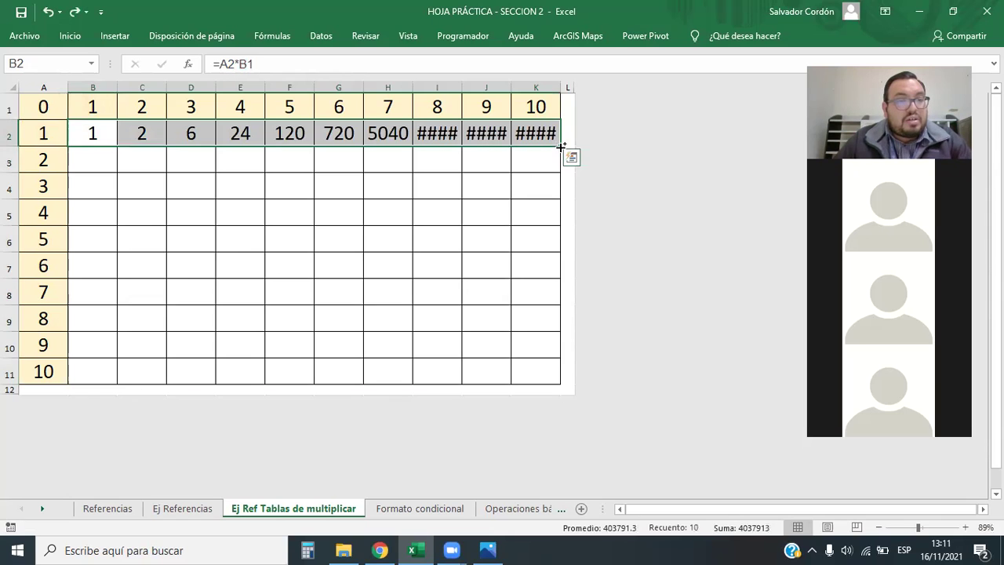
Reapply row 2's downward fill through row 11 and inspect the resulting formula in G5
key("ctrl+z")
key("ctrl+y")
key("ctrl+y")
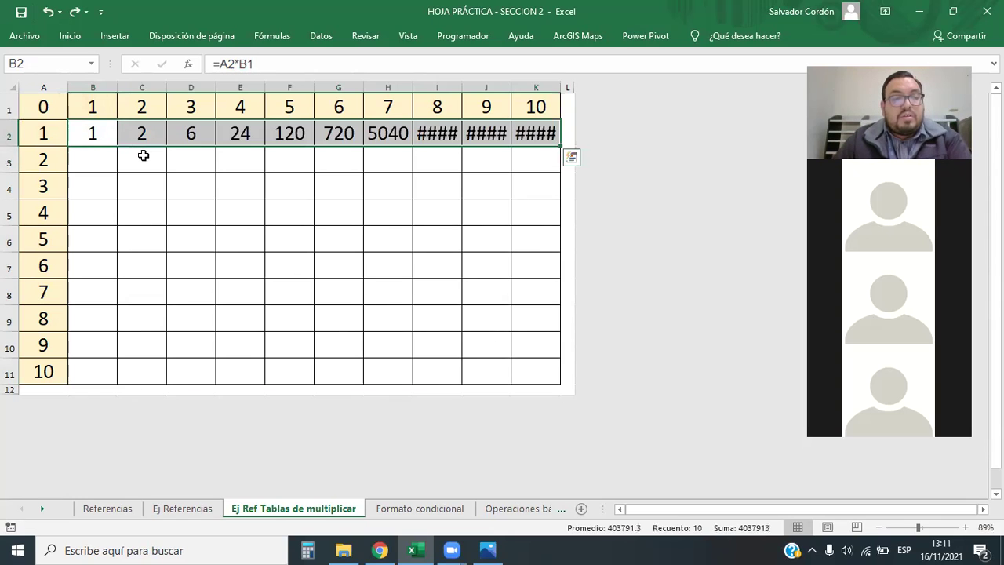
left_click(342, 206)
double_click(338, 208)
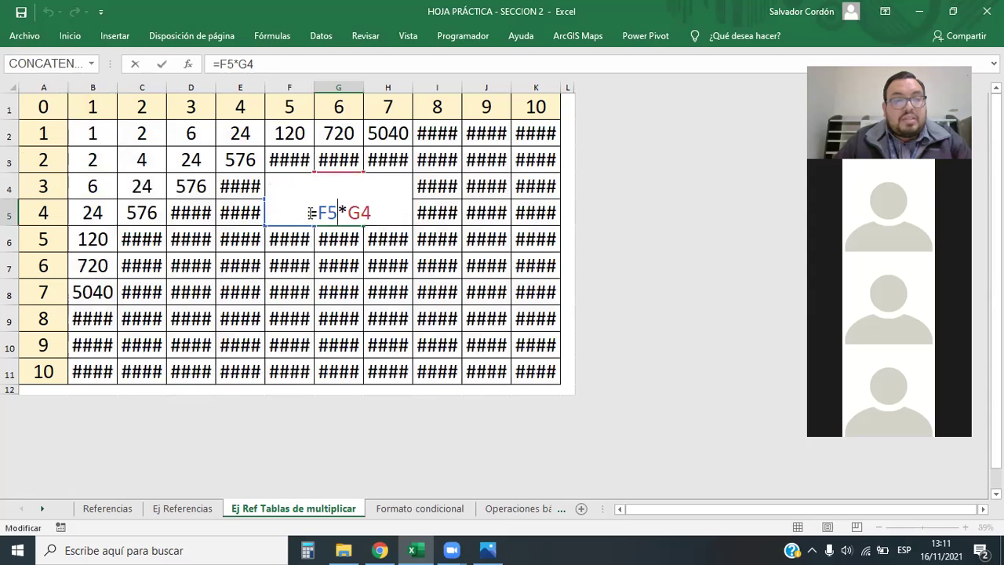
left_click(351, 287)
left_click(336, 212)
left_click(270, 72)
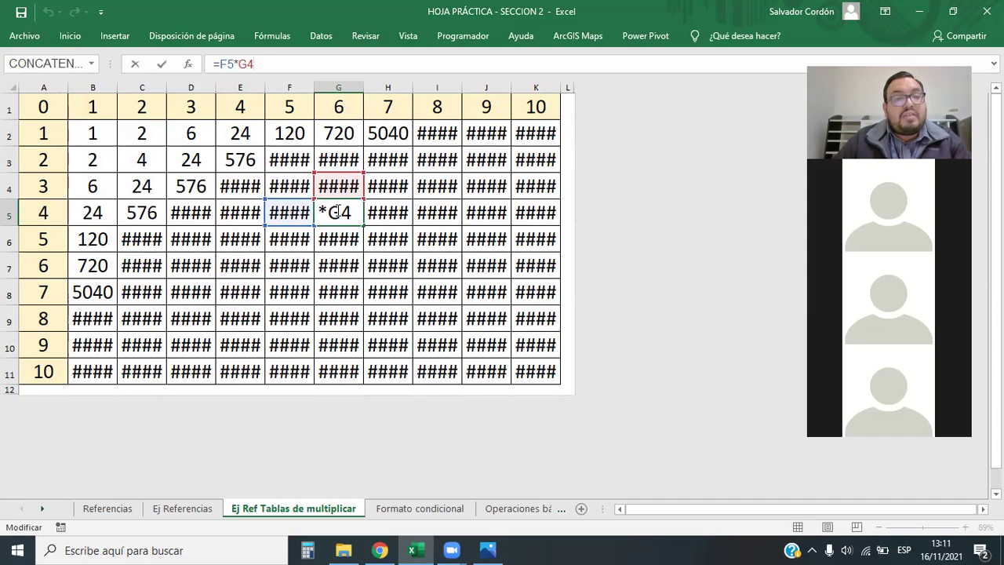
key("Escape")
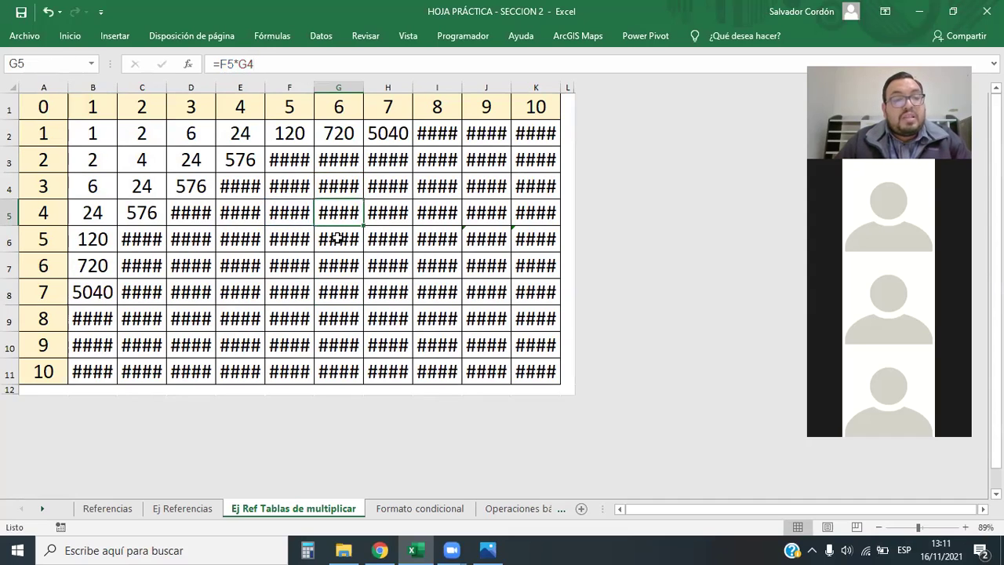
Undo the fills down and across, and lock column A in B2's formula by making the first reference $A2
key("ctrl+z")
key("ctrl+z")
left_click(122, 140)
left_click(94, 131)
double_click(224, 64)
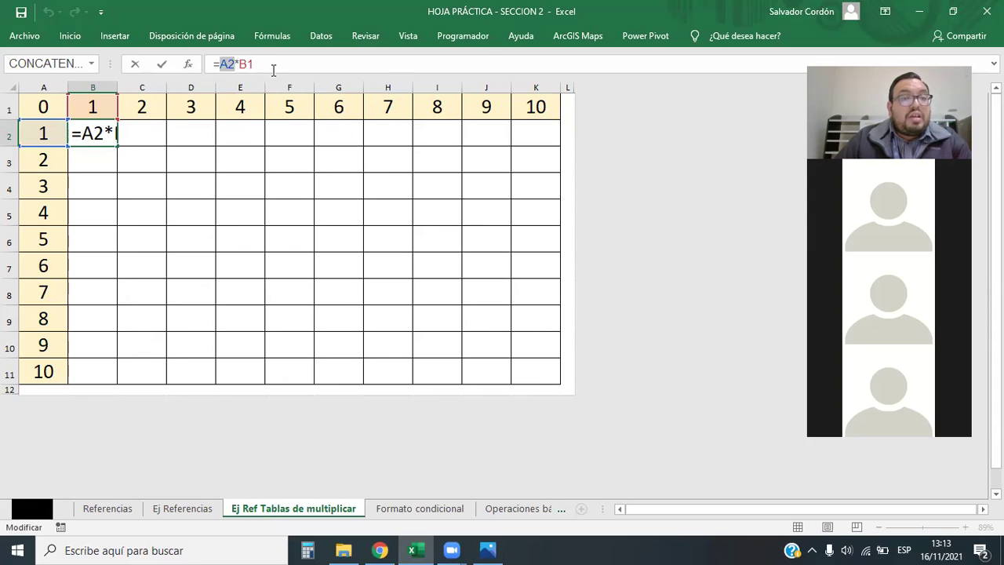
left_click(236, 62)
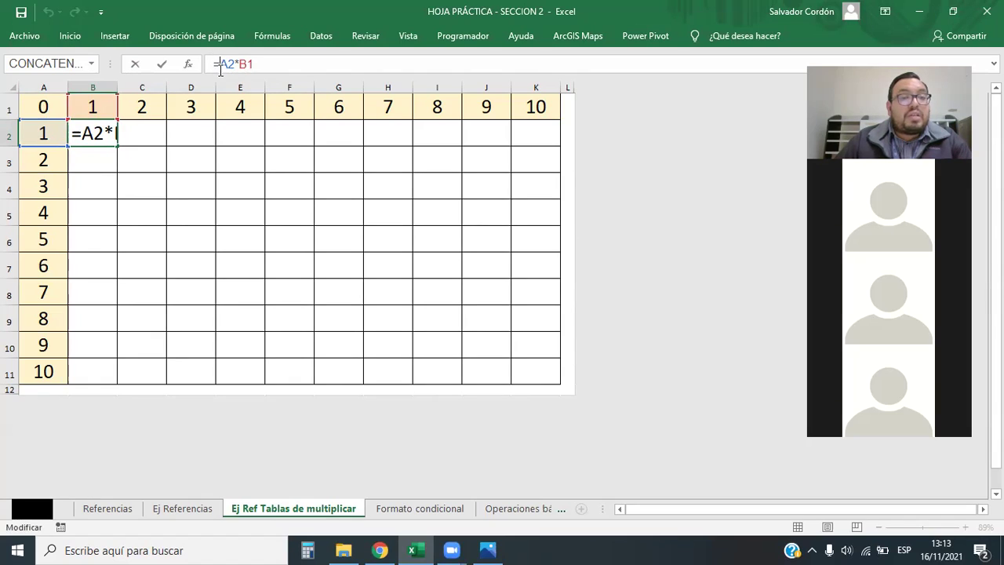
type("$")
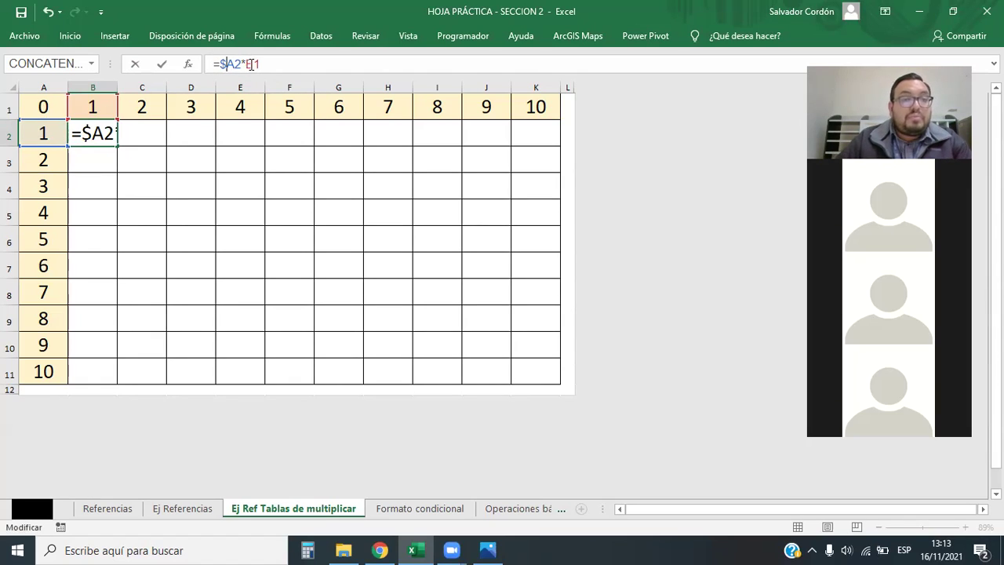
Lock row 1 in the second reference of B2's formula and confirm it as =$A2*B$1
left_click(251, 64)
left_click(237, 69)
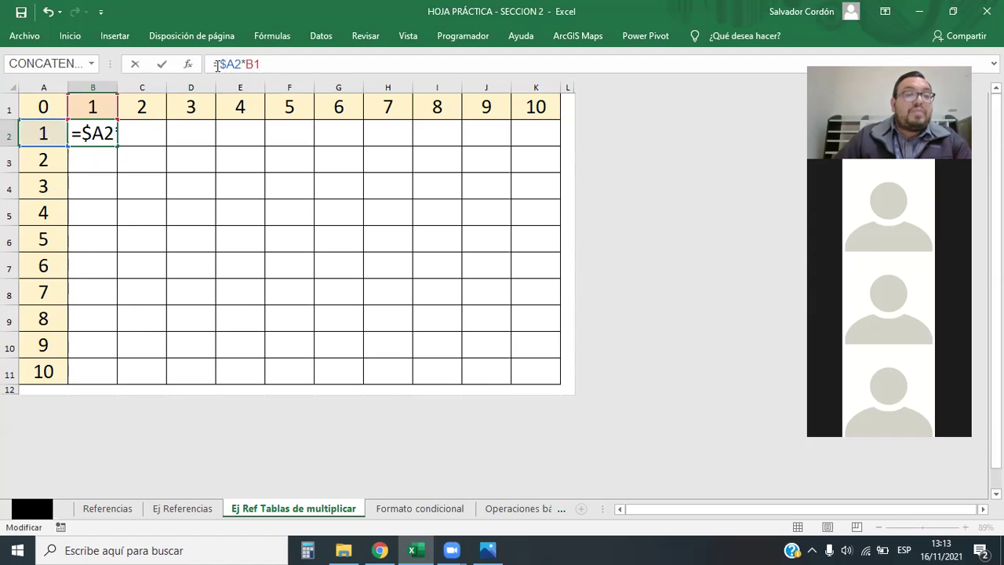
key("Right")
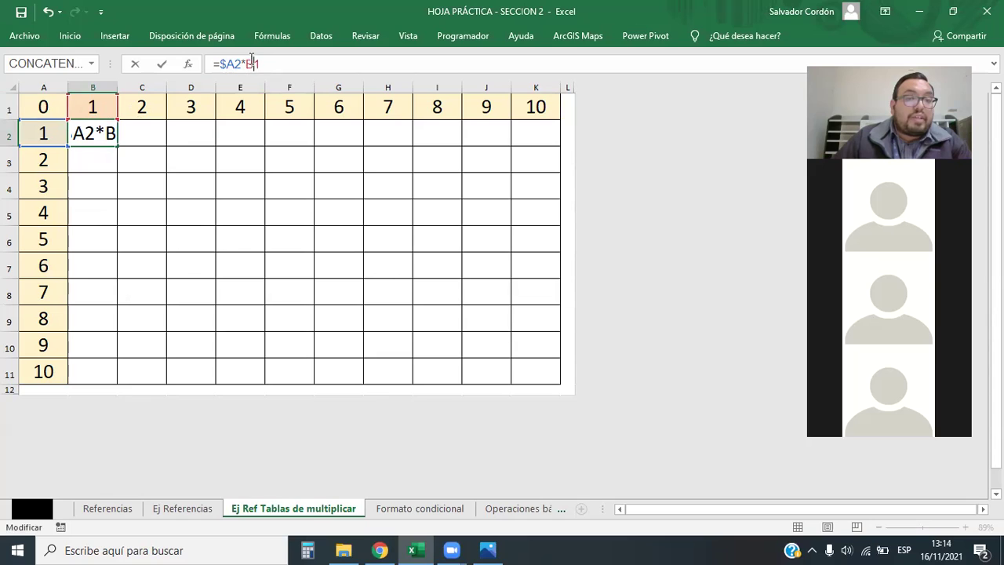
type("$")
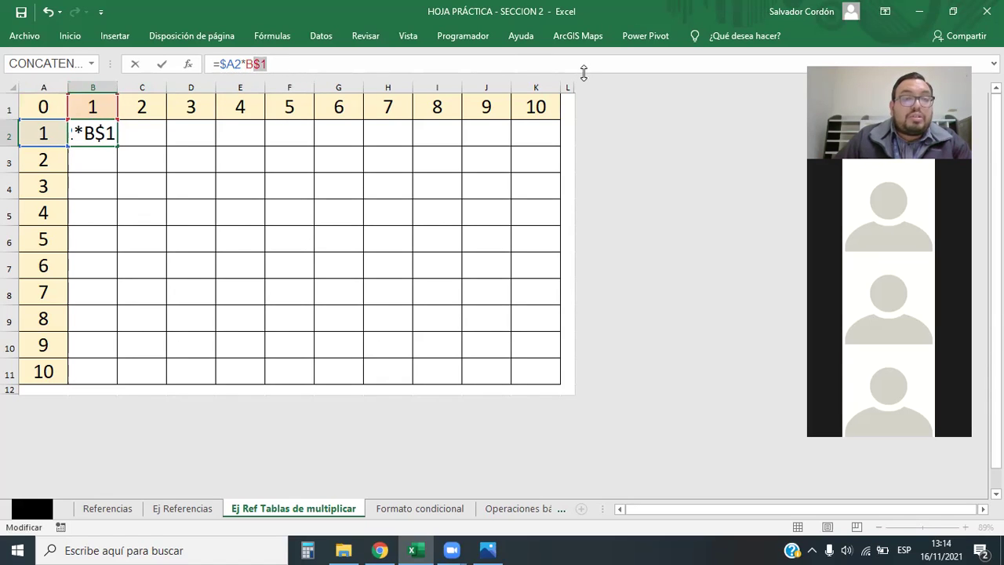
key("Return")
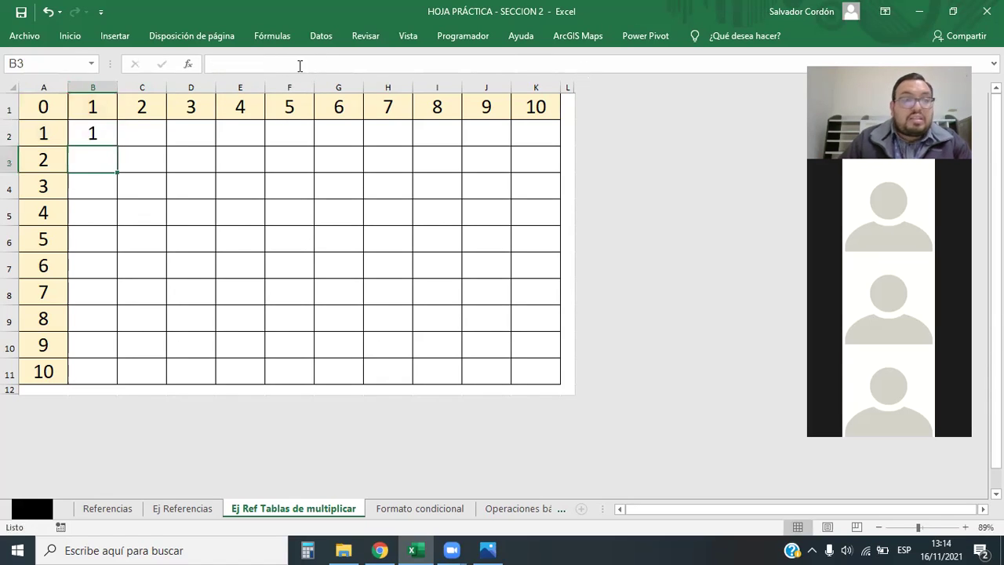
Fill B2's formula across to K2 and down through row 11 to complete the multiplication table
left_click(91, 134)
left_click_drag(116, 146, 554, 135)
double_click(560, 146)
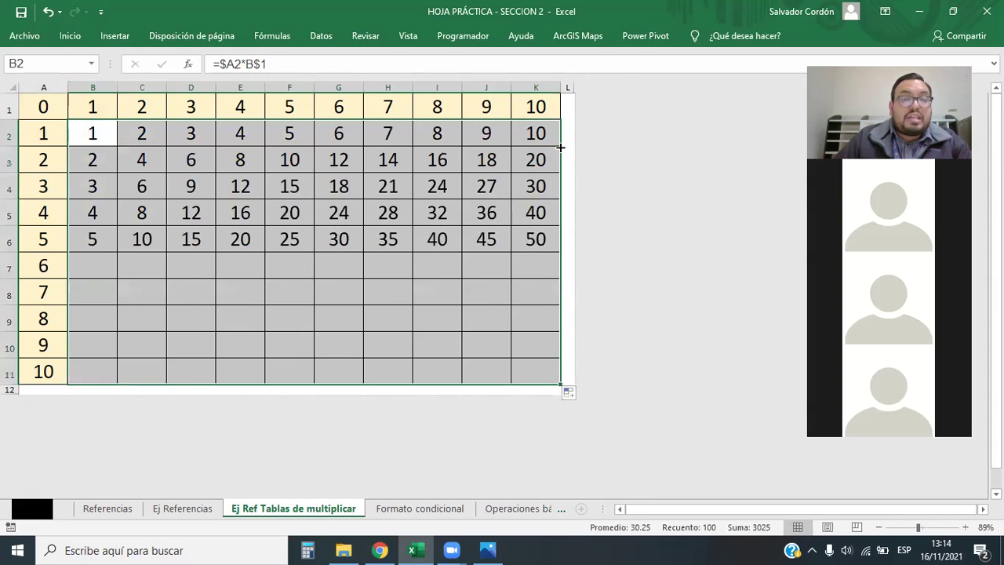
Check the copied formulas in several table cells, including K11, D4 and G6
left_click(394, 247)
left_click(527, 371)
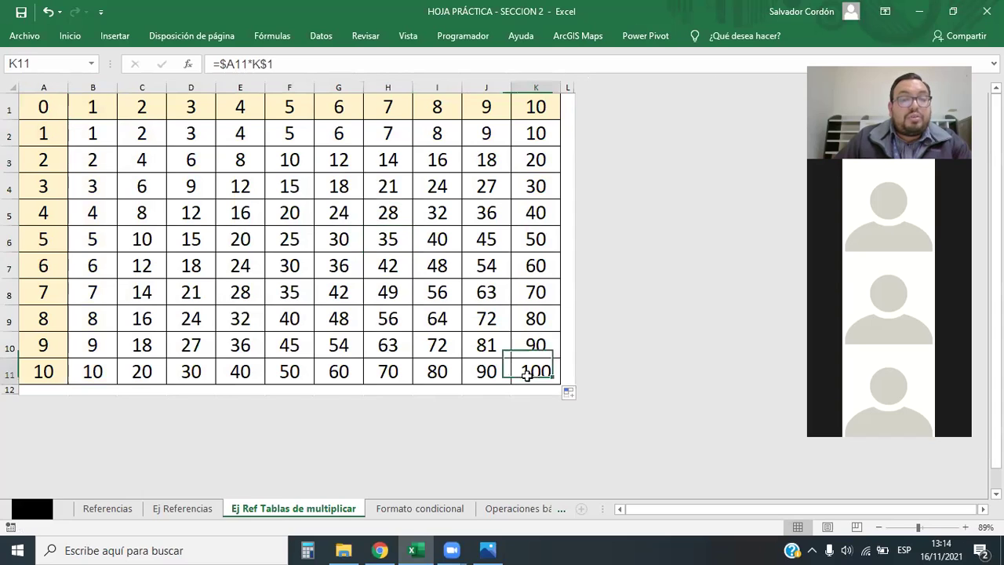
left_click_drag(206, 180, 437, 298)
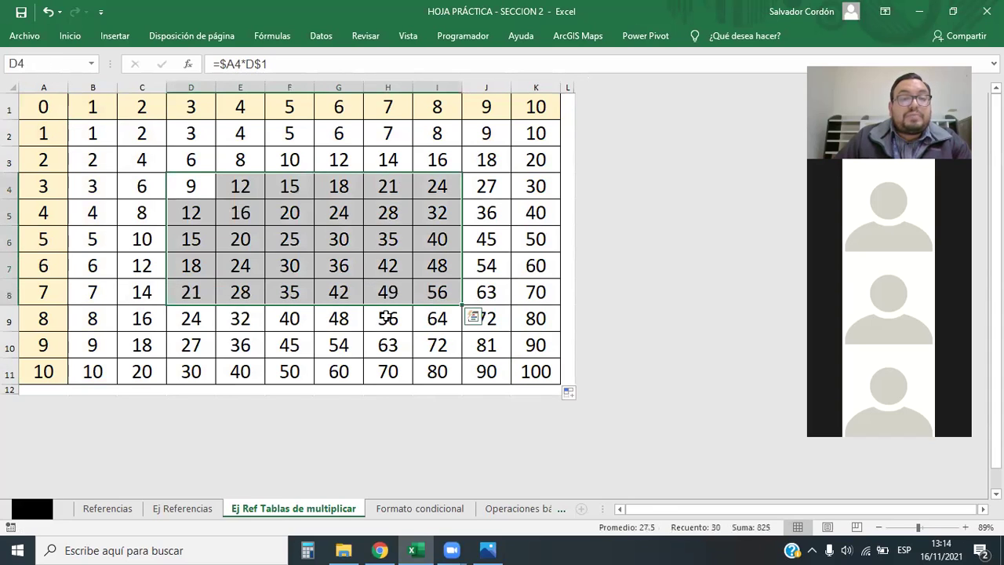
left_click(352, 235)
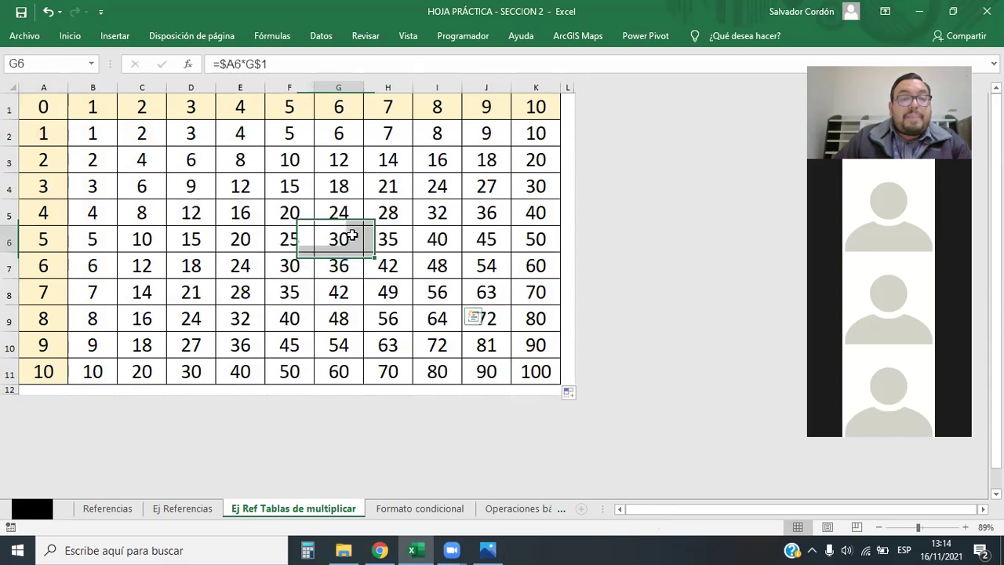
Check products where rows and columns cross by highlighting row 6 with column G, row 10 with column K, and row 3 with column G
left_click(10, 240)
left_click(341, 86, "ctrl")
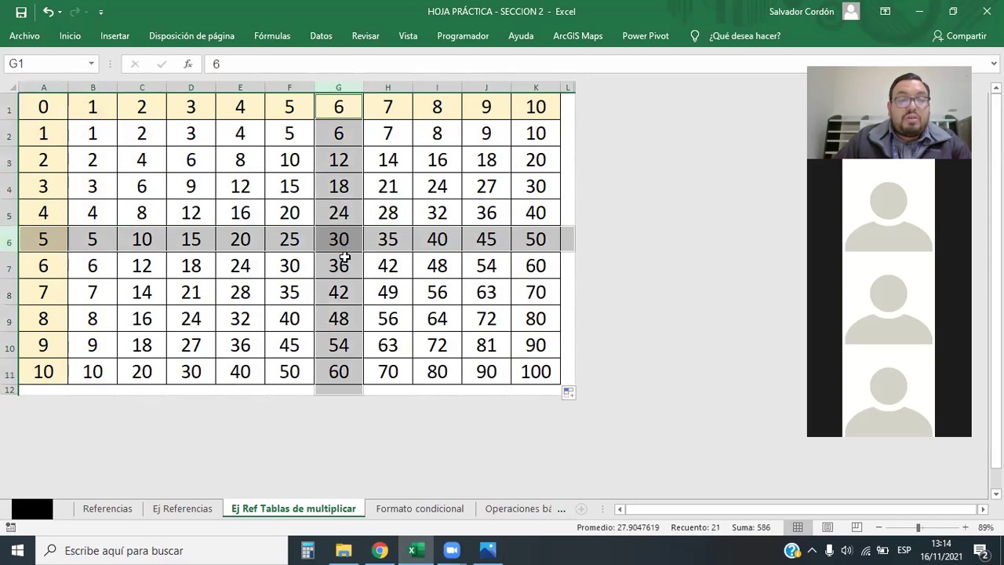
left_click(10, 292, "ctrl")
left_click(347, 292)
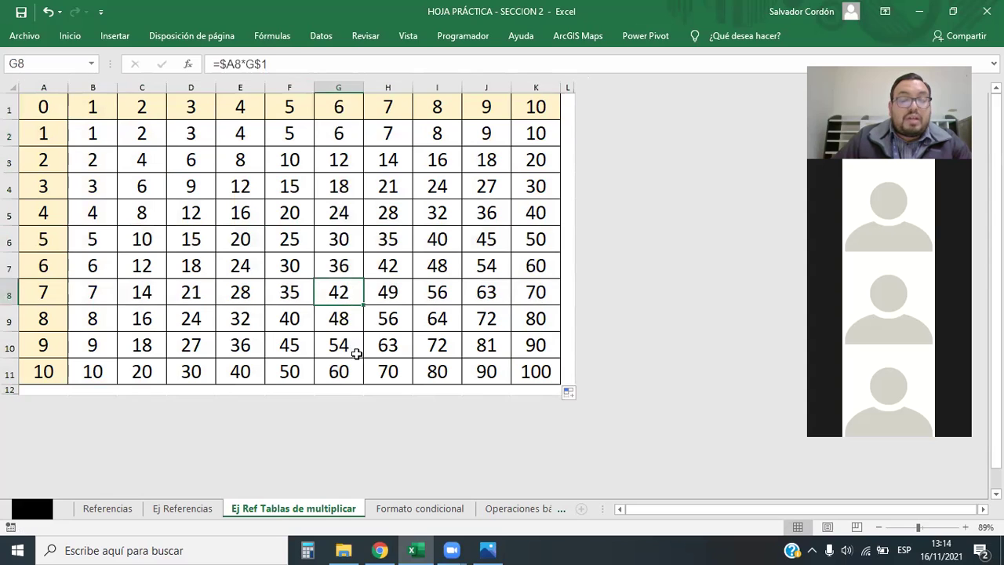
left_click(9, 345)
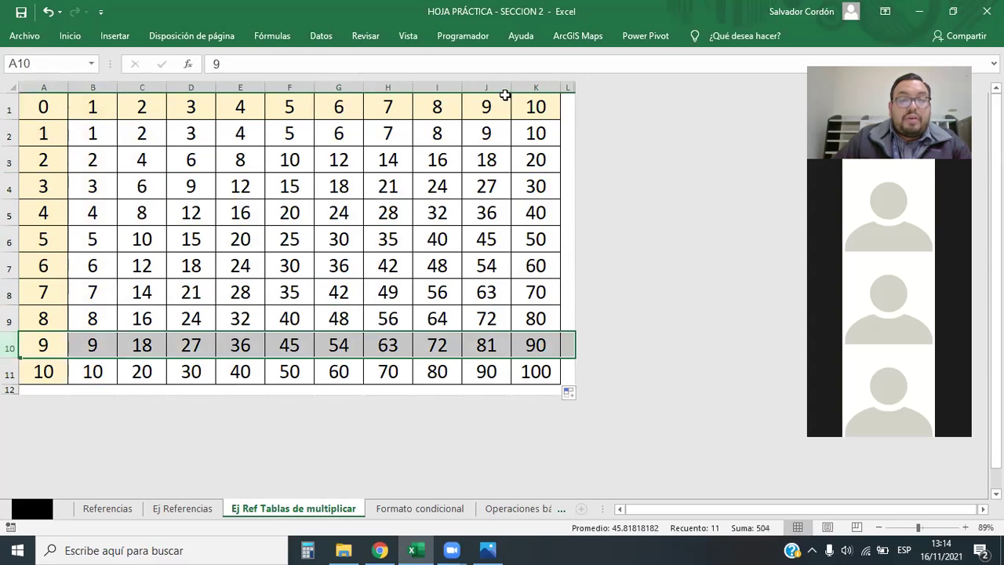
left_click(532, 87, "ctrl")
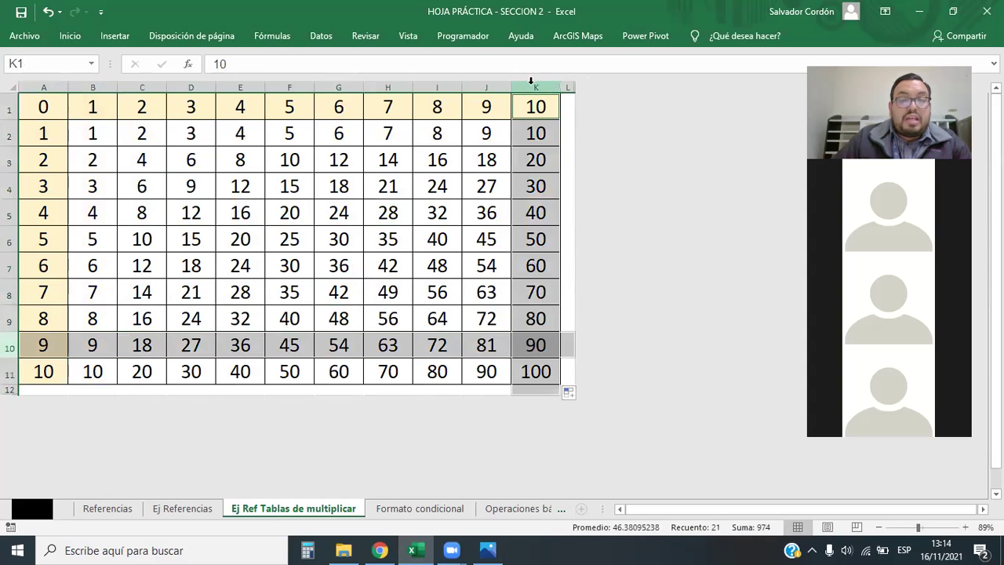
left_click(9, 160)
left_click(339, 87, "ctrl")
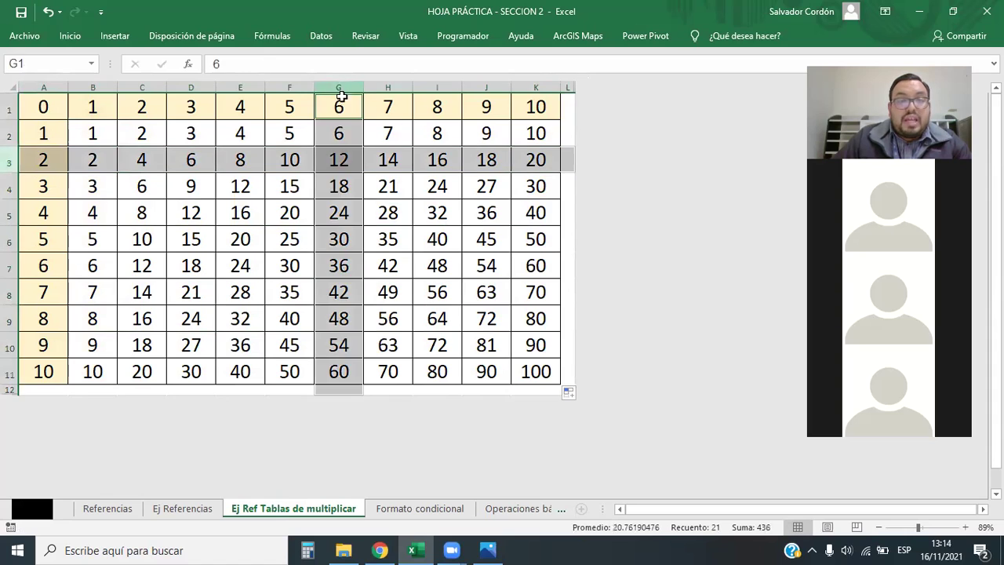
left_click(342, 160)
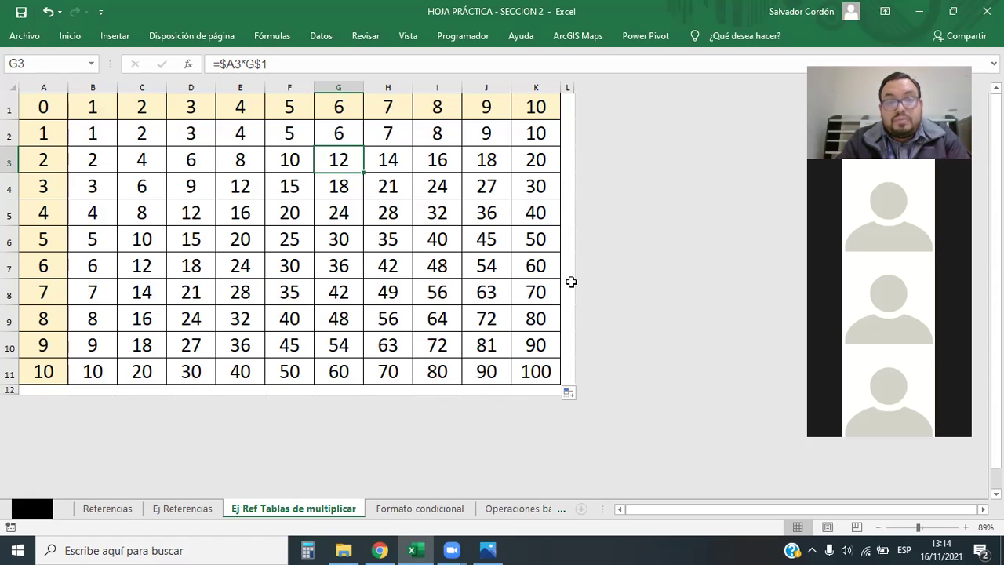
Inspect the mixed-reference formulas in cells I7, G5 and D8 of the table
left_click(442, 269)
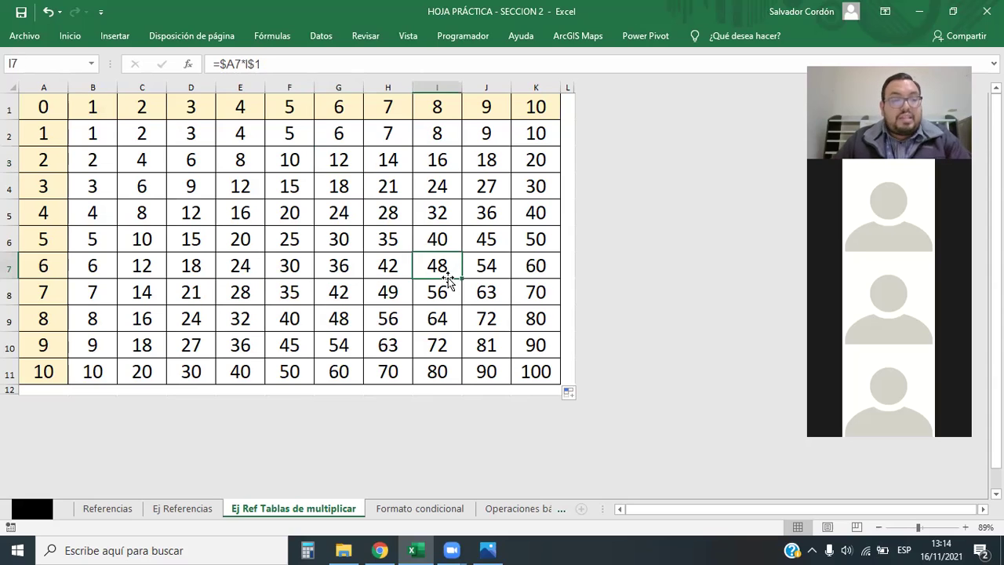
left_click(354, 219)
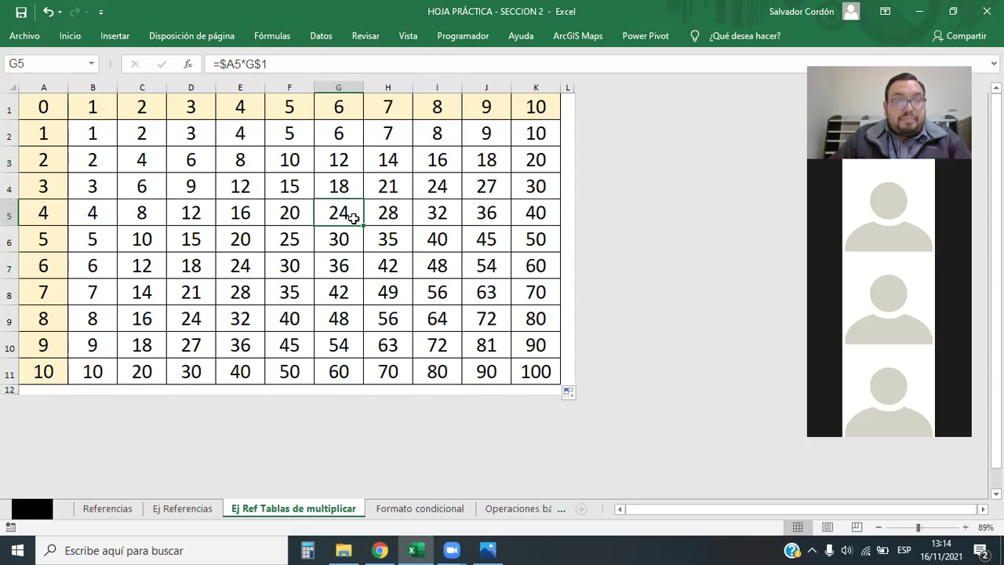
left_click(189, 289)
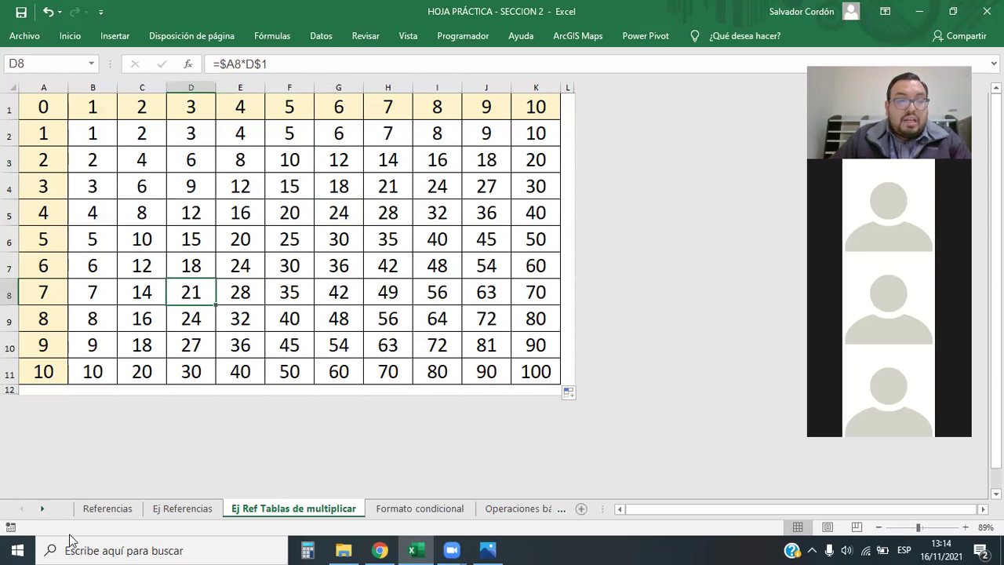
left_click(440, 222)
Switch to the Ej Referencias sheet and highlight the percentages in D4:F4 and the base salaries in C5:C11
left_click(186, 507)
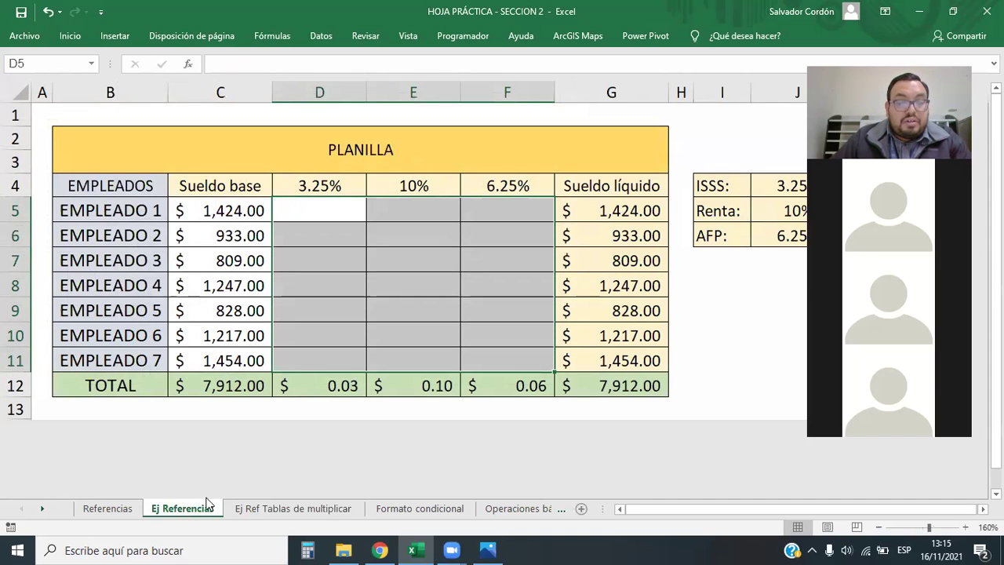
left_click(361, 208)
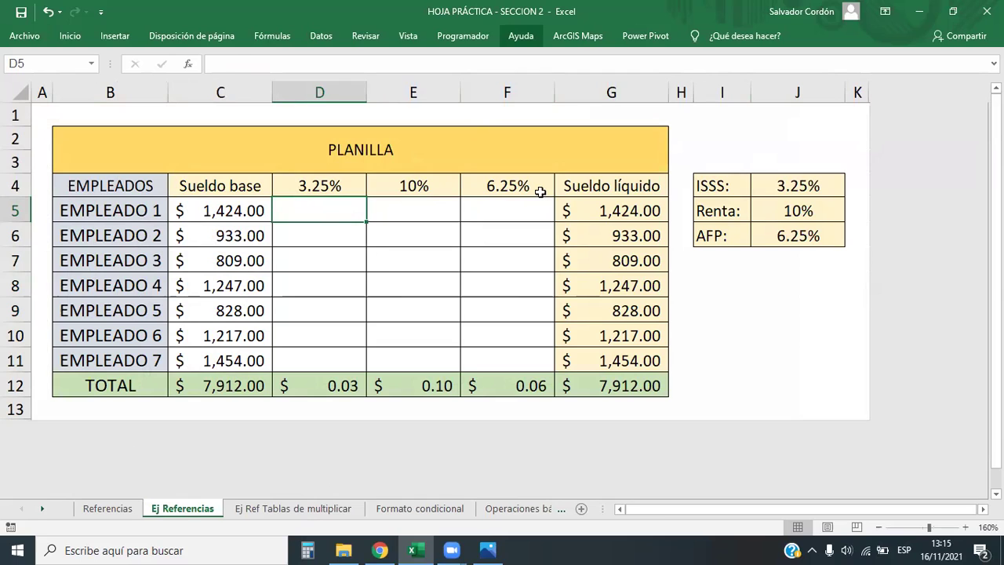
left_click_drag(541, 191, 319, 186)
left_click_drag(241, 203, 250, 361)
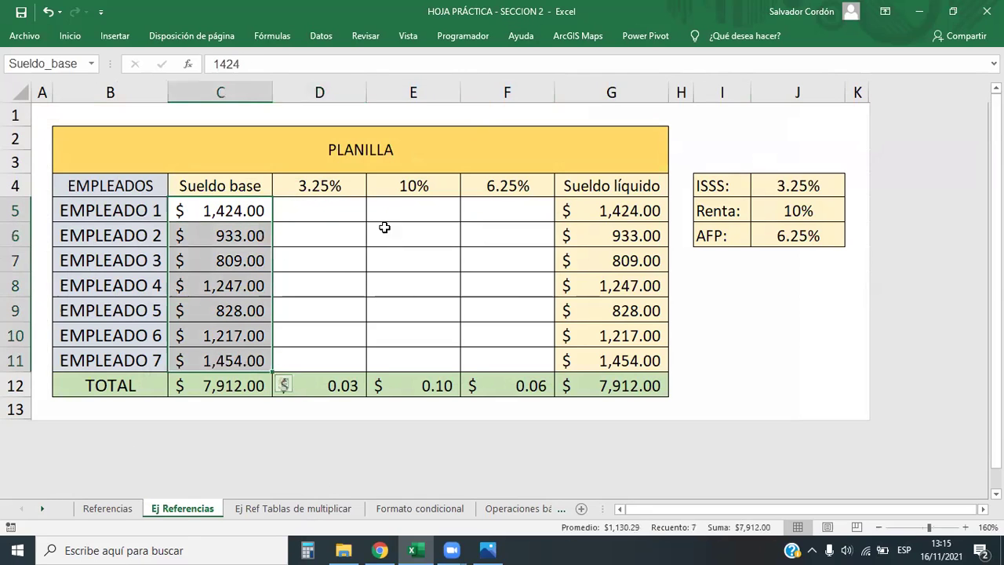
Enter the formula =$C5*D$4 in D5 and fill it across and down through F11
key("Right")
type("=")
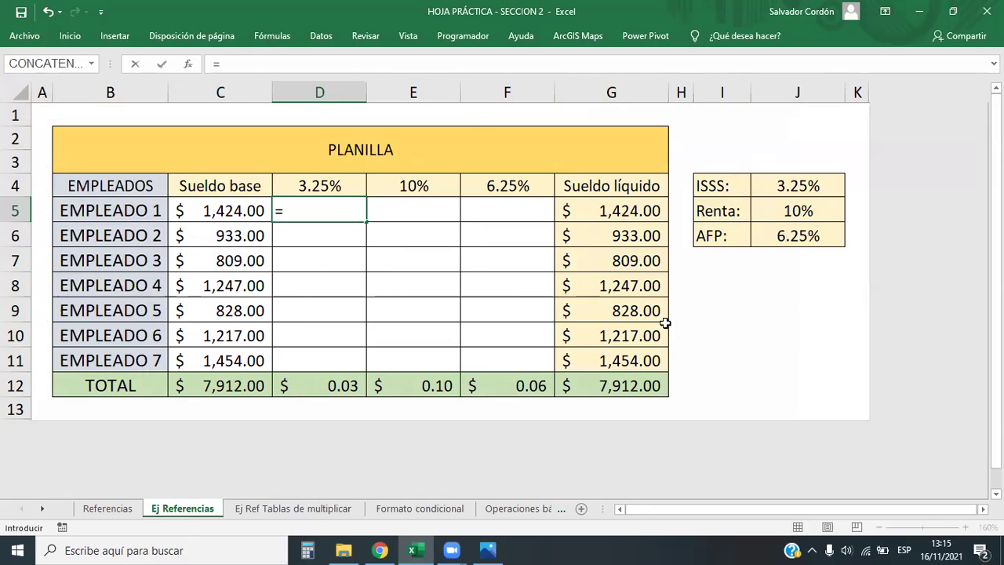
left_click(203, 205)
type("*")
left_click(302, 182)
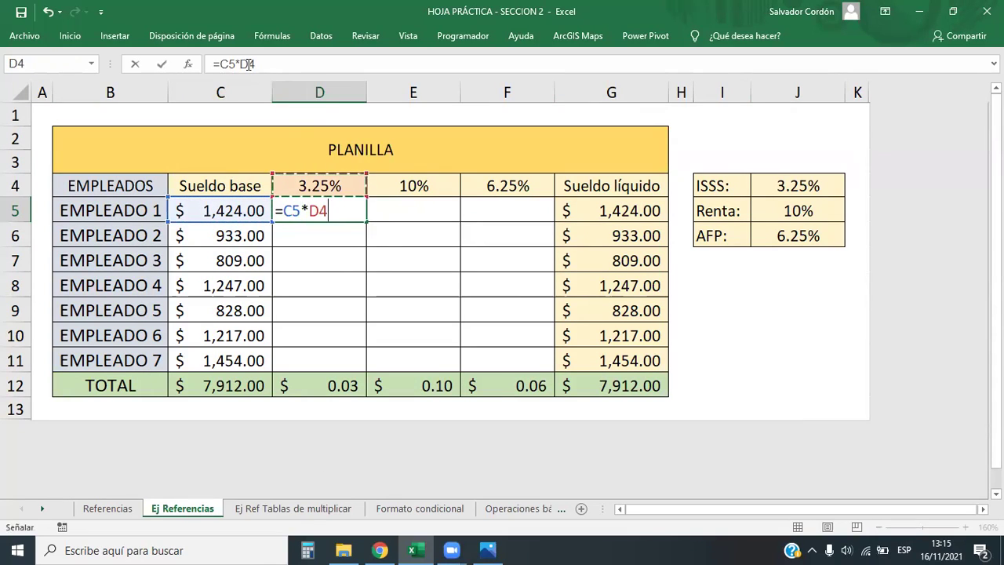
left_click(220, 65)
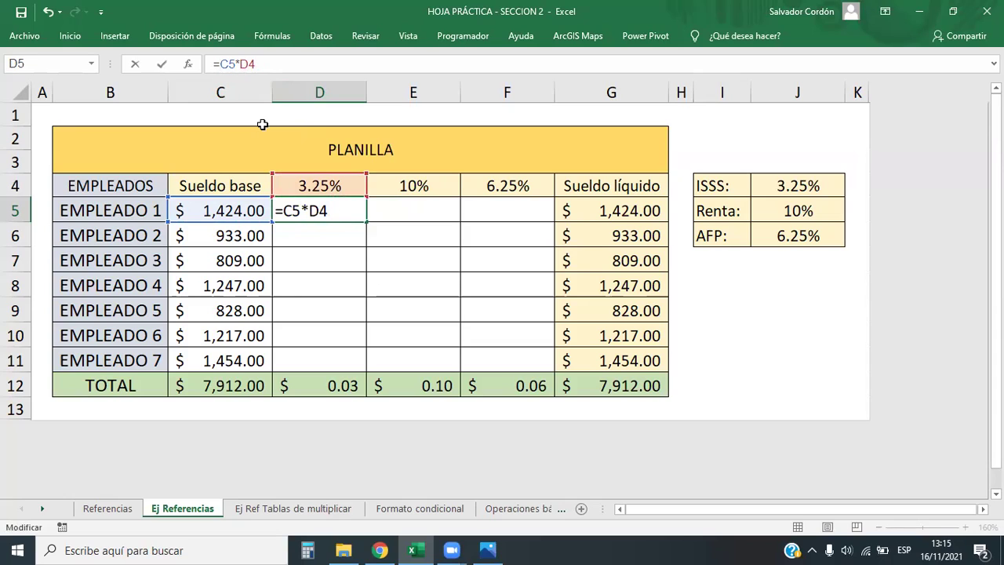
type("$")
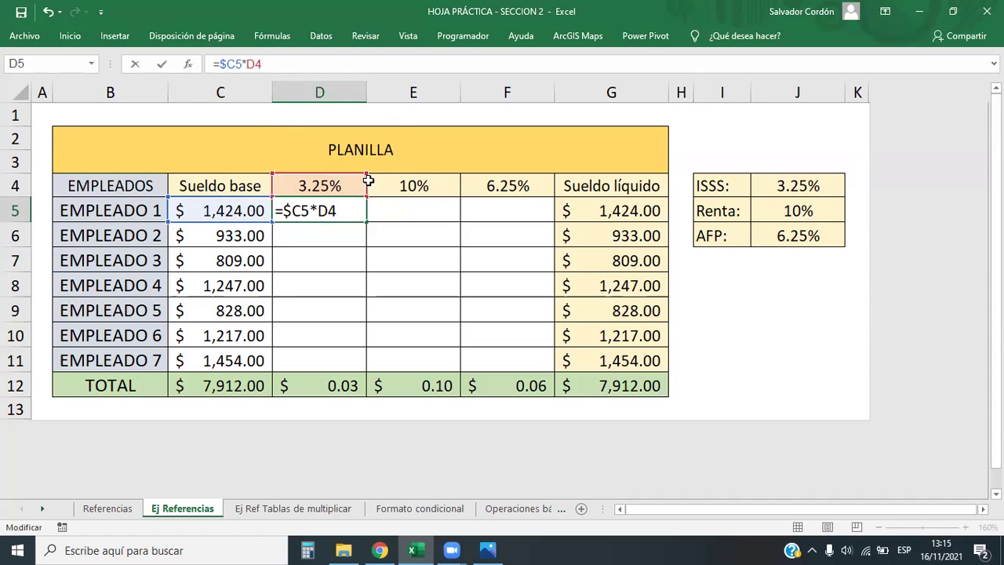
type("$")
key("ctrl+Return")
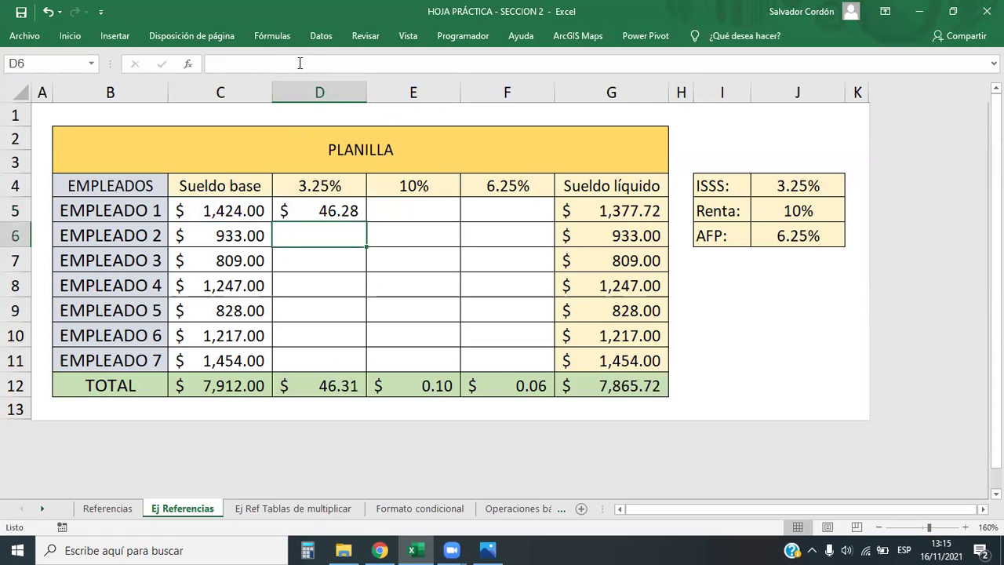
left_click_drag(366, 223, 557, 369)
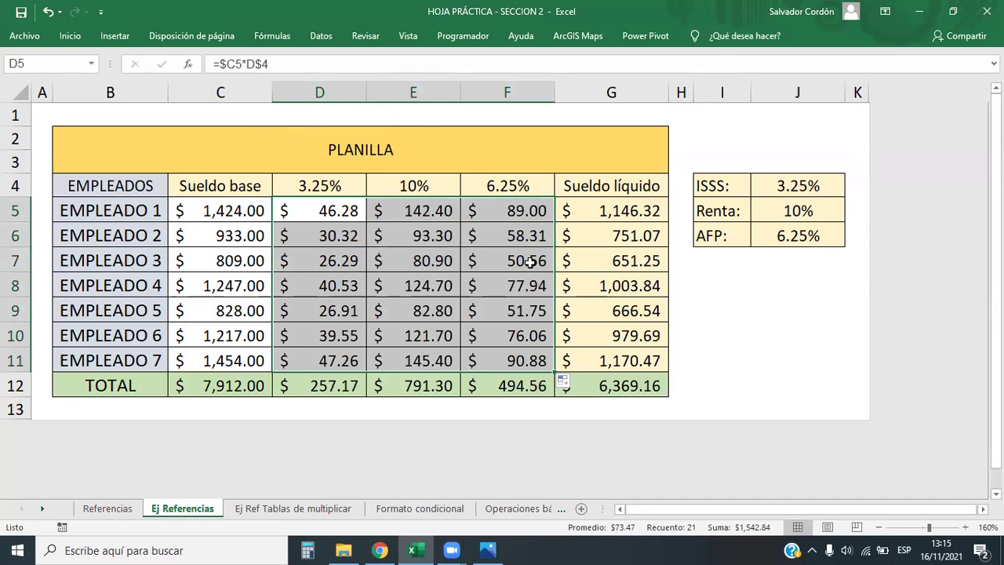
Review the filled payroll deductions and the net salary formula in G11
left_click(768, 336)
left_click_drag(209, 209, 556, 382)
left_click(583, 356)
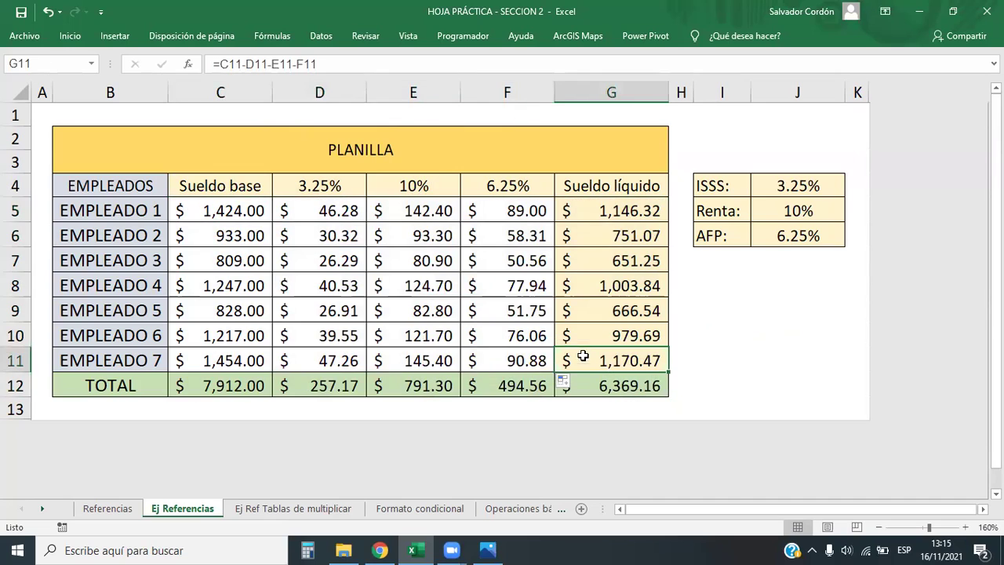
left_click(355, 155)
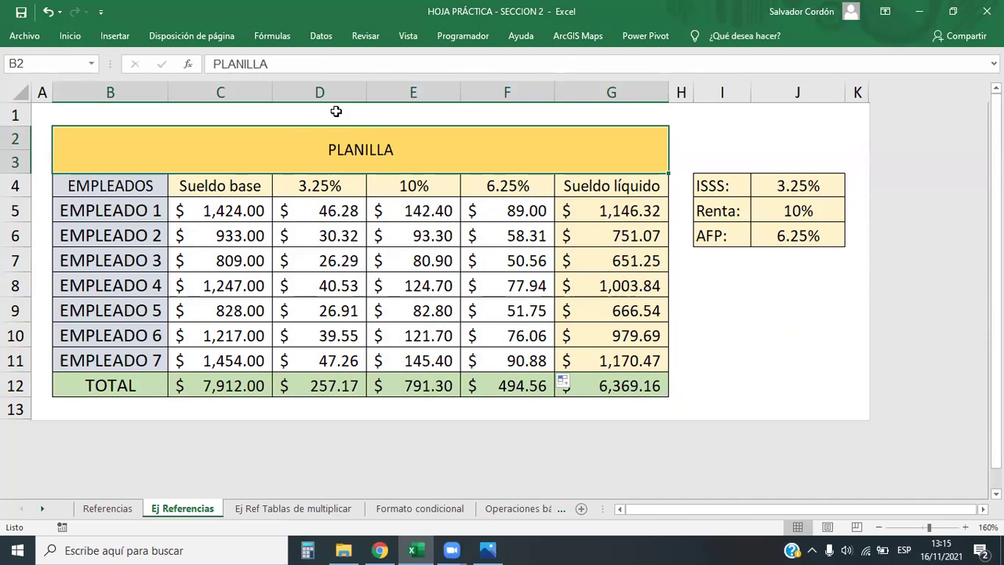
Review the deduction columns D, E and F and the net salary column G, including its total in G12
left_click(323, 93)
left_click(416, 92)
left_click(476, 84)
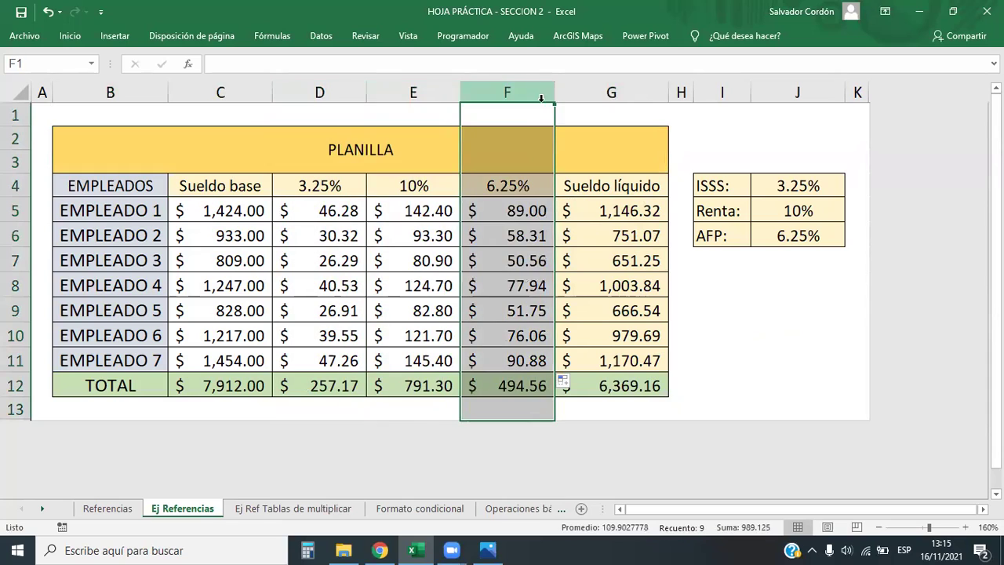
left_click_drag(612, 233, 617, 88)
left_click(617, 88)
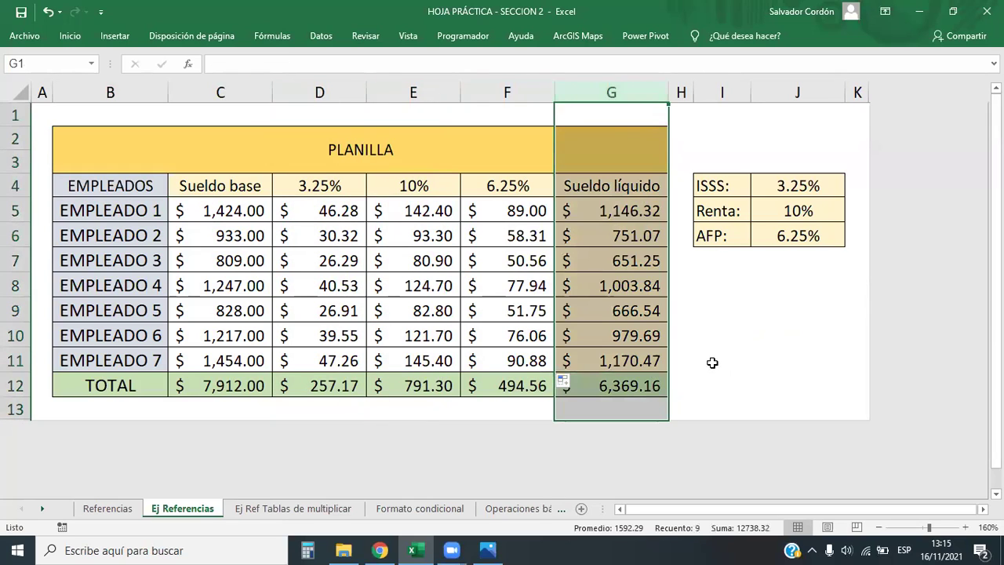
left_click(712, 362)
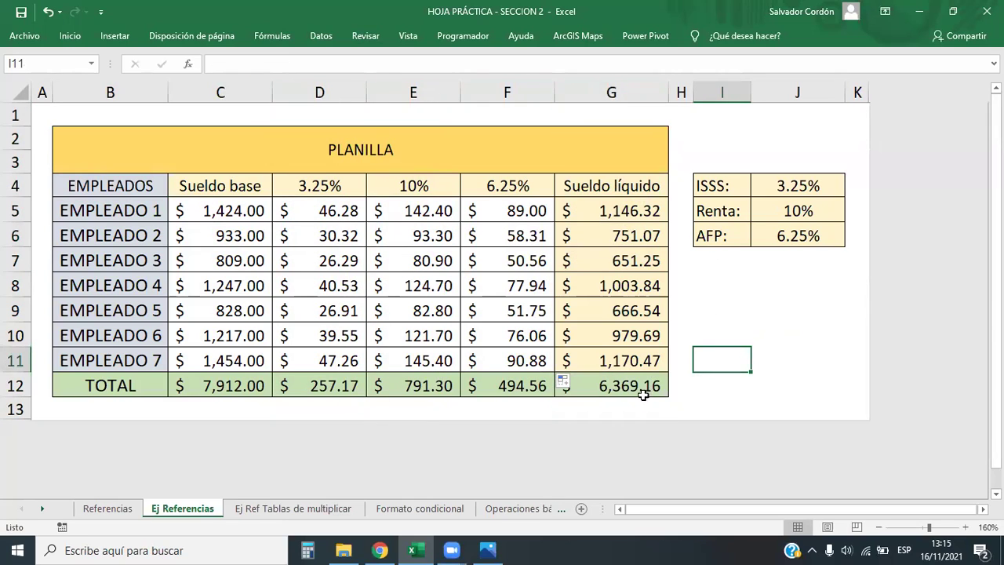
left_click(606, 383)
left_click(615, 85)
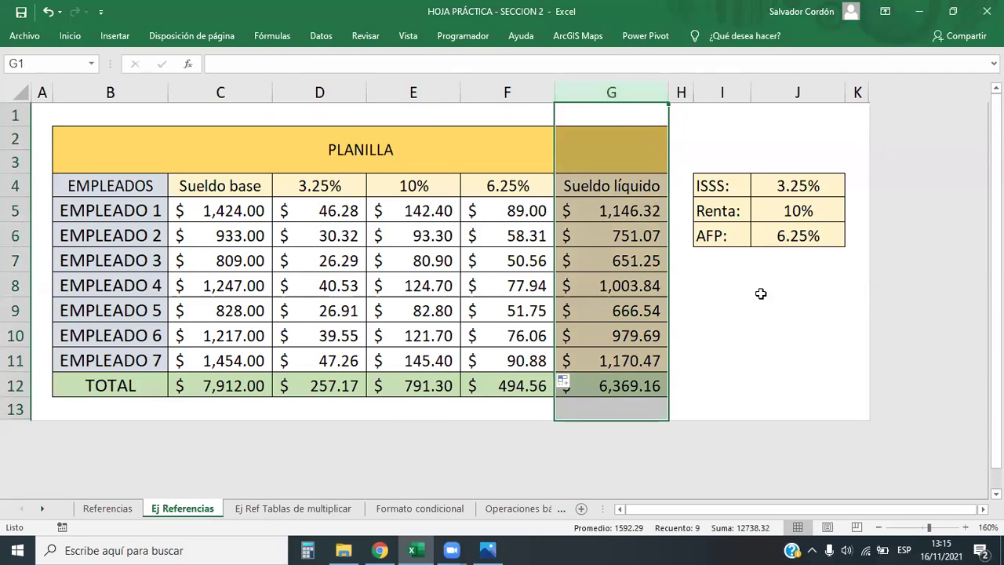
left_click(767, 336)
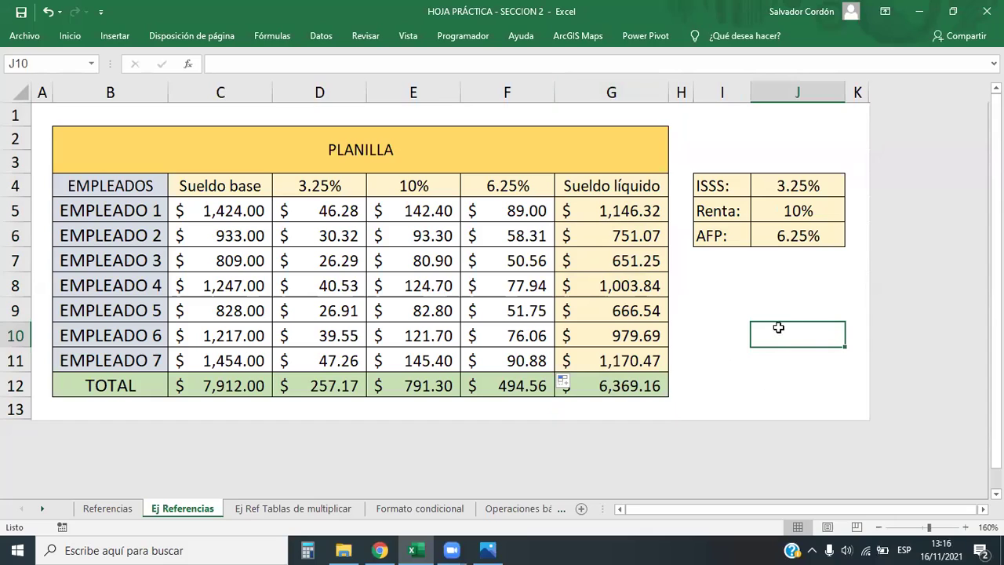
Compare the rates in I4:J6 with the percentages in D4:F4 and highlight the calculated deductions in D5:F11
left_click_drag(710, 186, 843, 230)
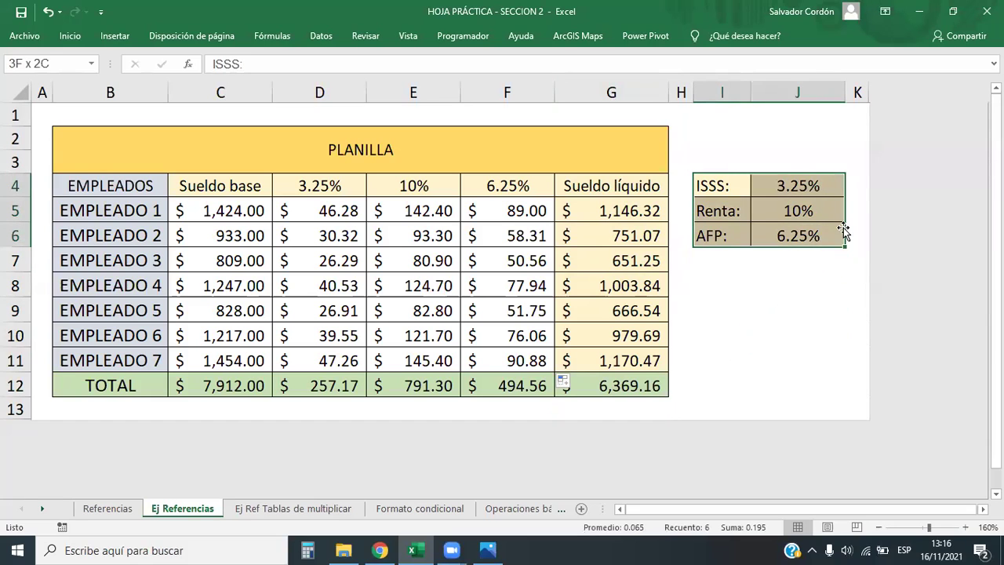
left_click_drag(313, 185, 519, 187)
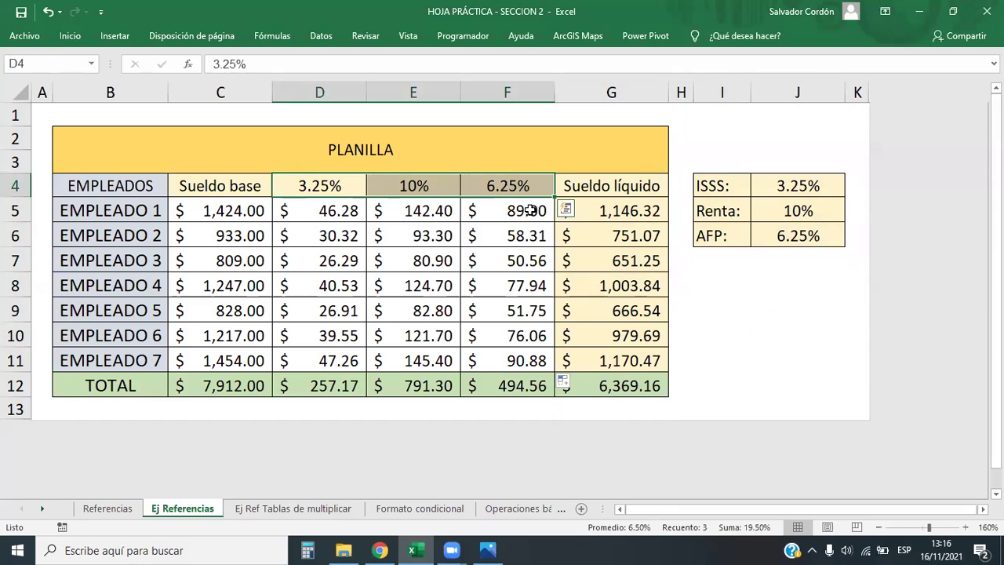
left_click_drag(781, 181, 794, 231)
left_click(753, 339)
left_click_drag(334, 190, 521, 188)
left_click(433, 259)
left_click_drag(330, 212, 533, 360)
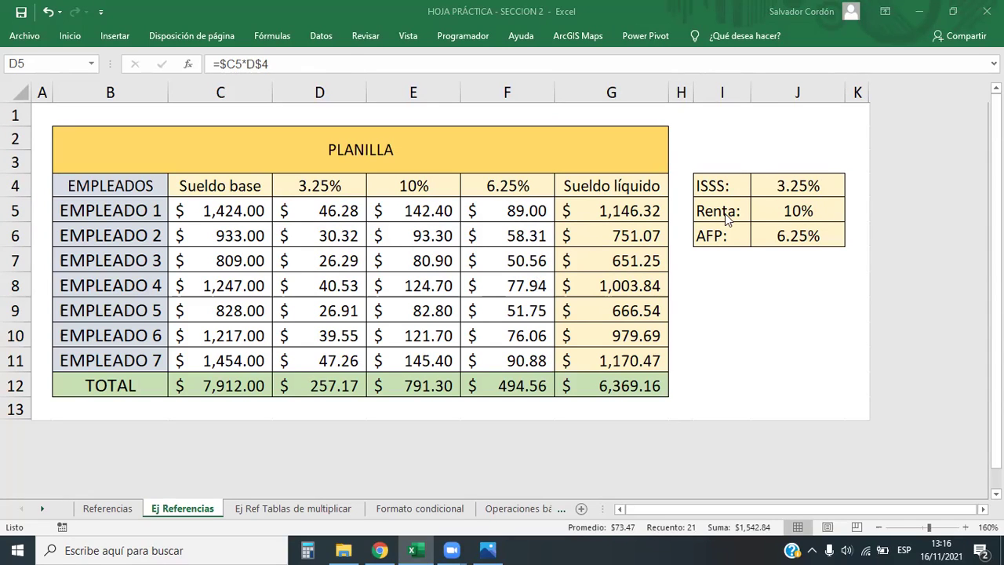
Look at the seller sales table on the Formato condicional sheet and return to cell A1
left_click(298, 509)
left_click(416, 509)
left_click(530, 238)
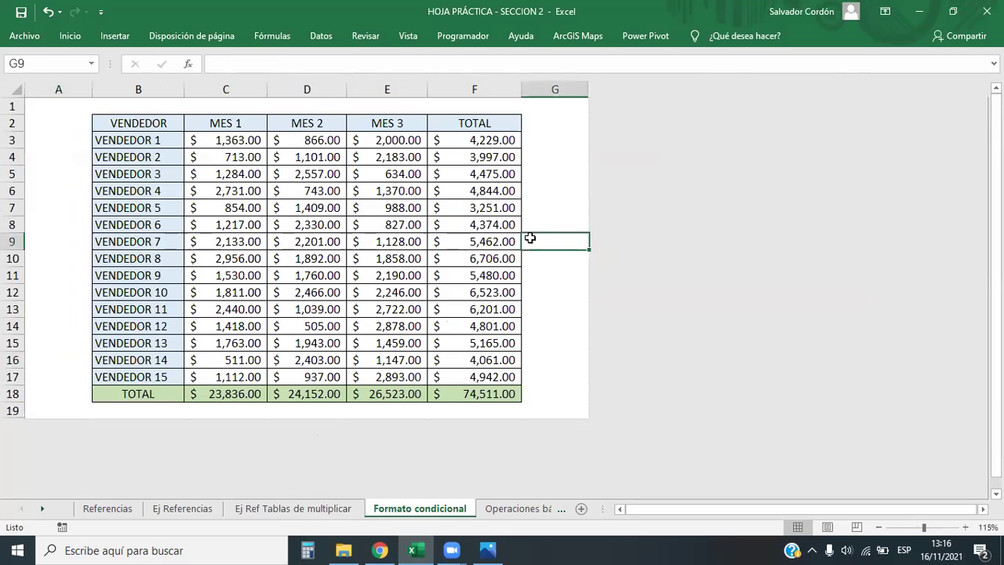
left_click(61, 110)
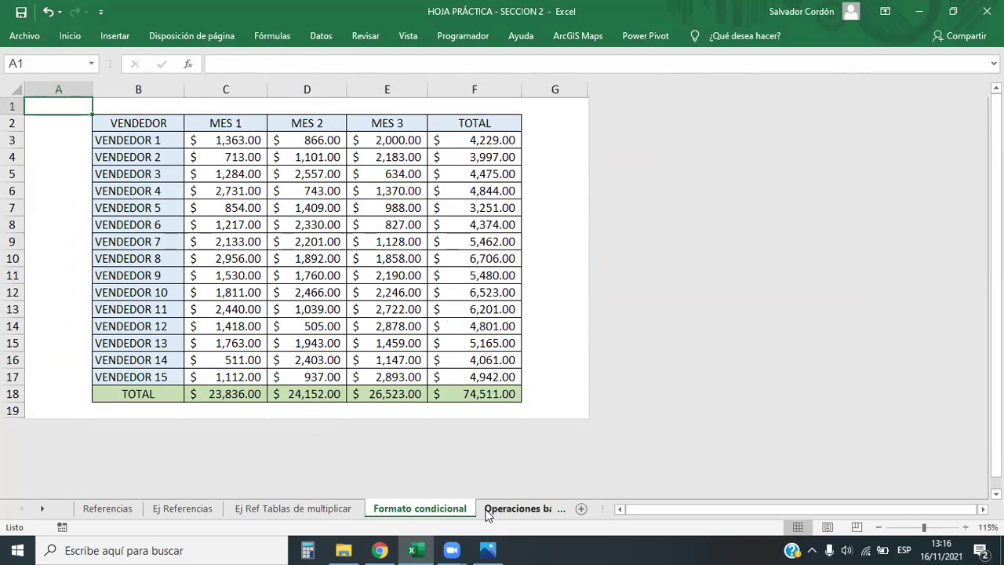
Go back to the Ej Ref Tablas de multiplicar sheet and check the formulas in cells G7 and C3
left_click(303, 511)
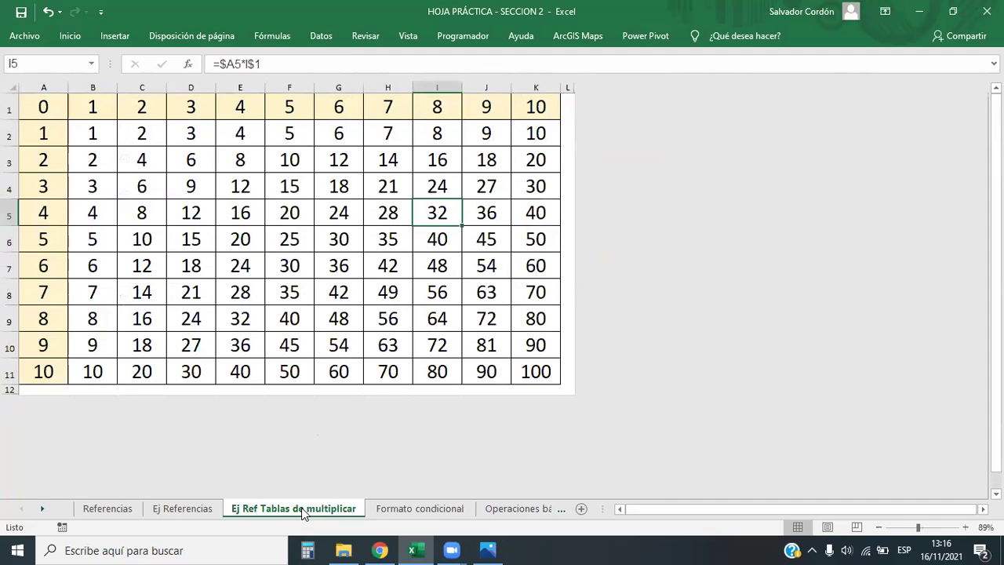
left_click(361, 265)
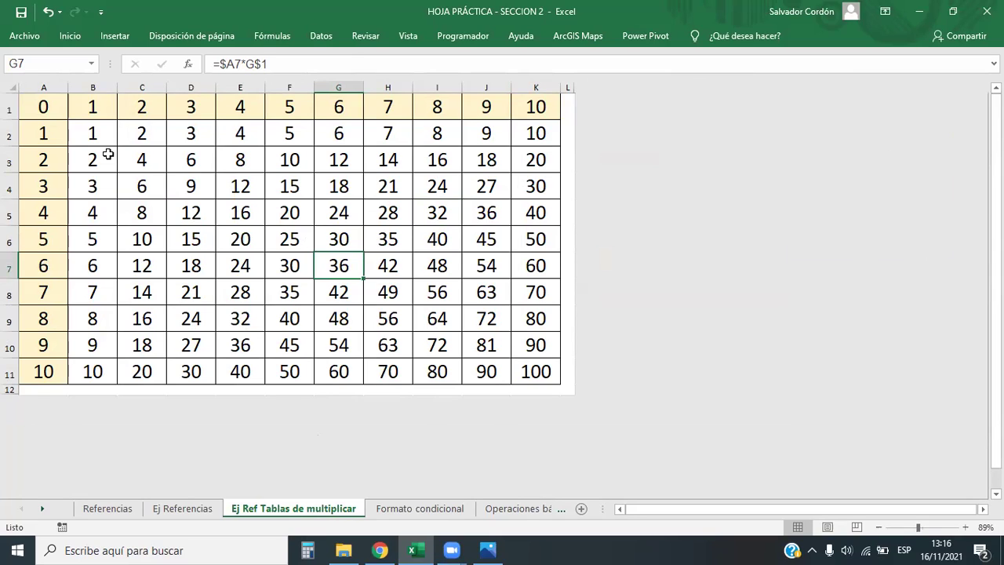
key("Left")
key("Left")
key("Left")
key("Left")
key("Up")
key("Up")
key("Up")
key("Up")
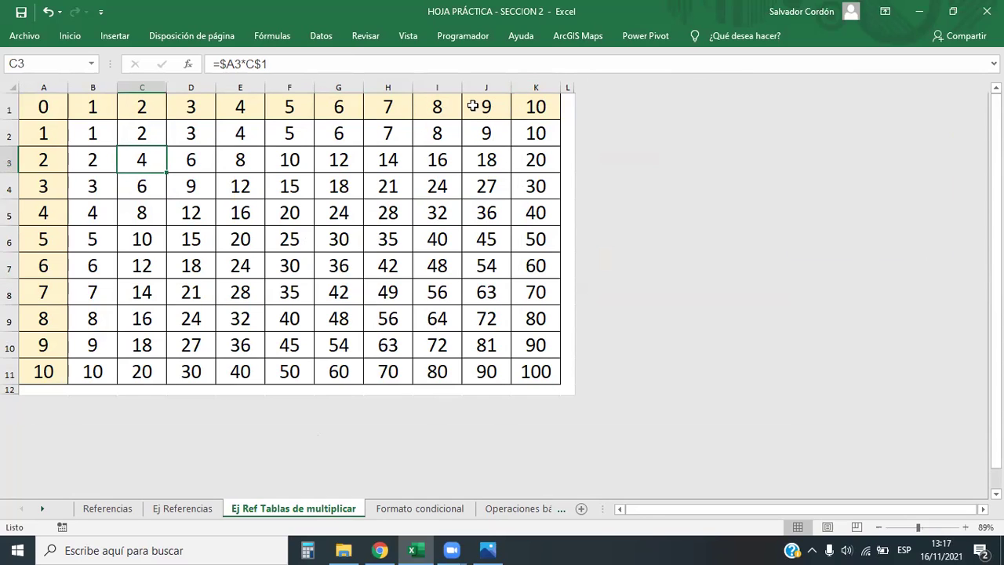
Unhide the hidden columns after column L and the hidden rows below row 12 of the multiplication sheet
left_click_drag(534, 87, 563, 85)
right_click(564, 85)
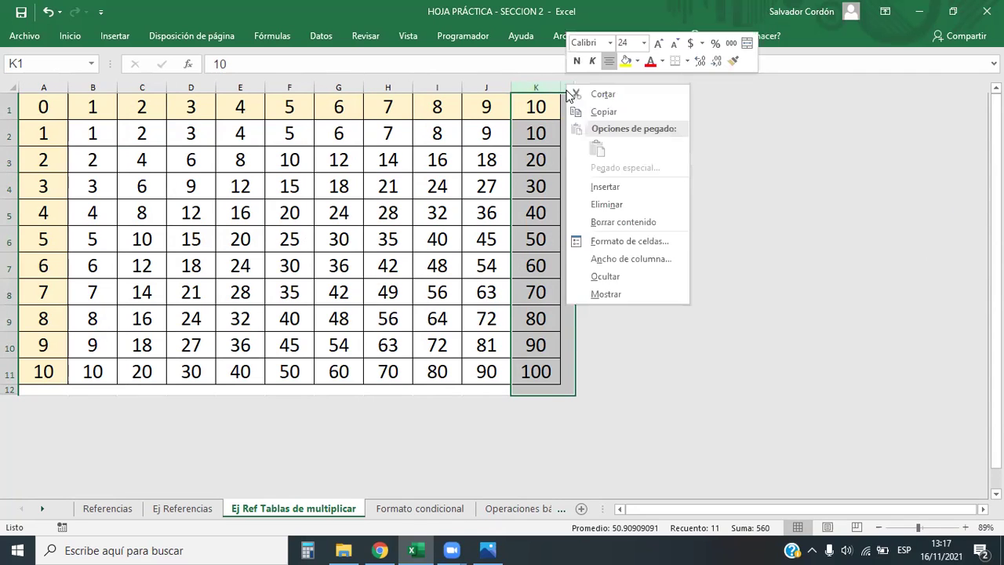
left_click(600, 294)
mouse_move(10, 372)
left_mouse_down()
mouse_move(11, 383)
mouse_move(21, 379)
left_mouse_up()
right_click(21, 380)
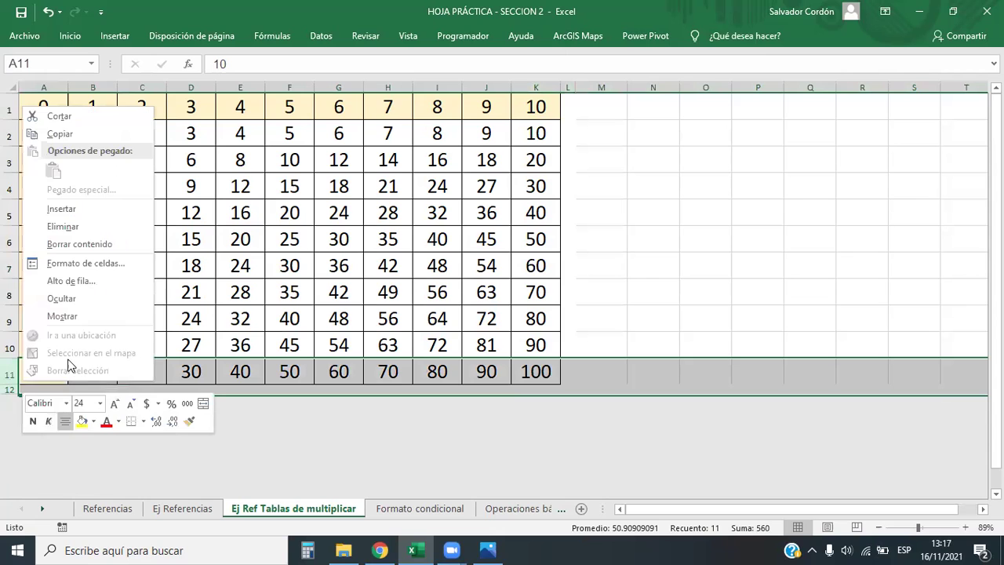
left_click(74, 312)
scroll(52, 318, "down", 2)
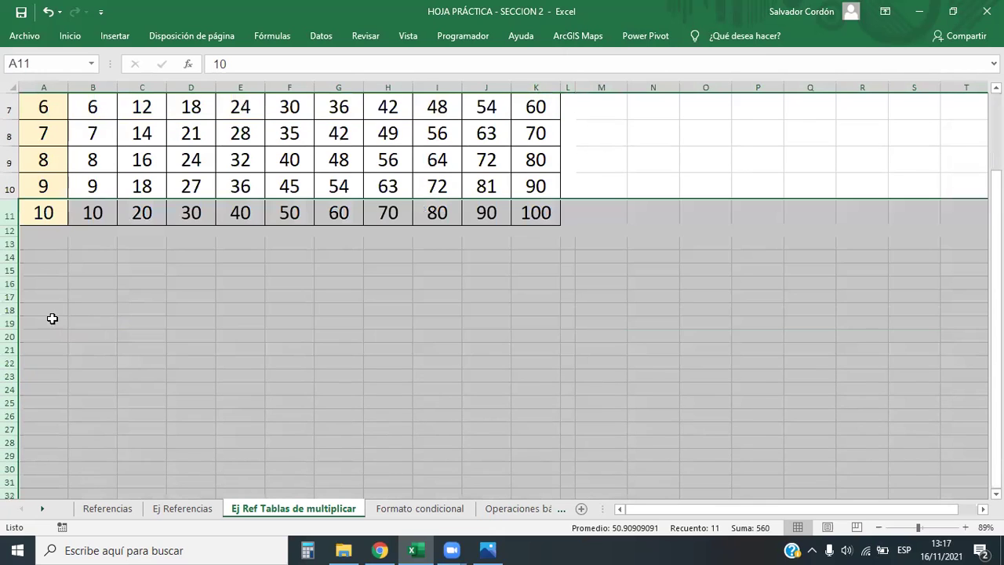
left_click(9, 231)
scroll(151, 171, "up", 2)
Select the whole sheet and give all columns a wider uniform width and all rows a taller uniform height
left_click(8, 85)
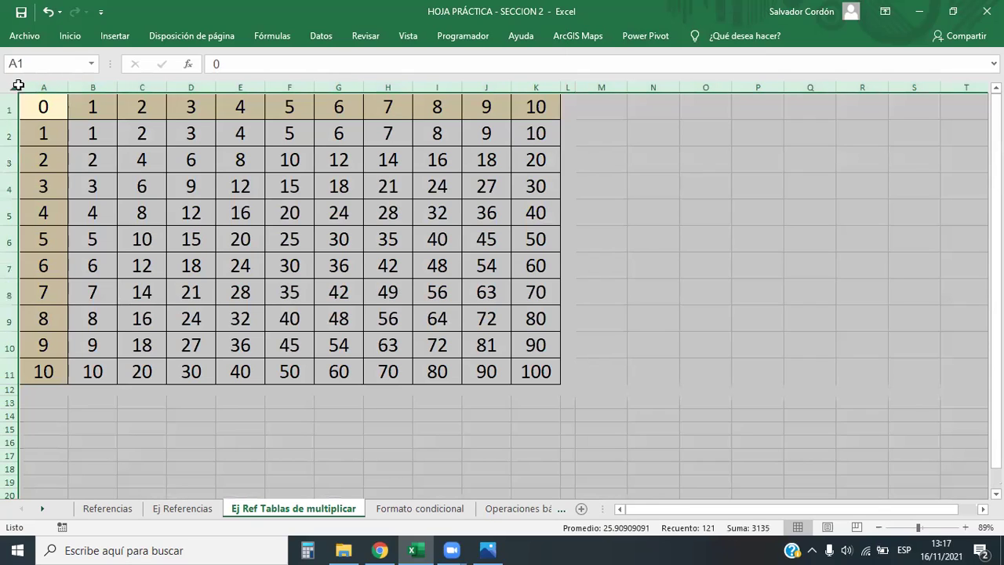
double_click(69, 88)
left_click_drag(49, 87, 77, 87)
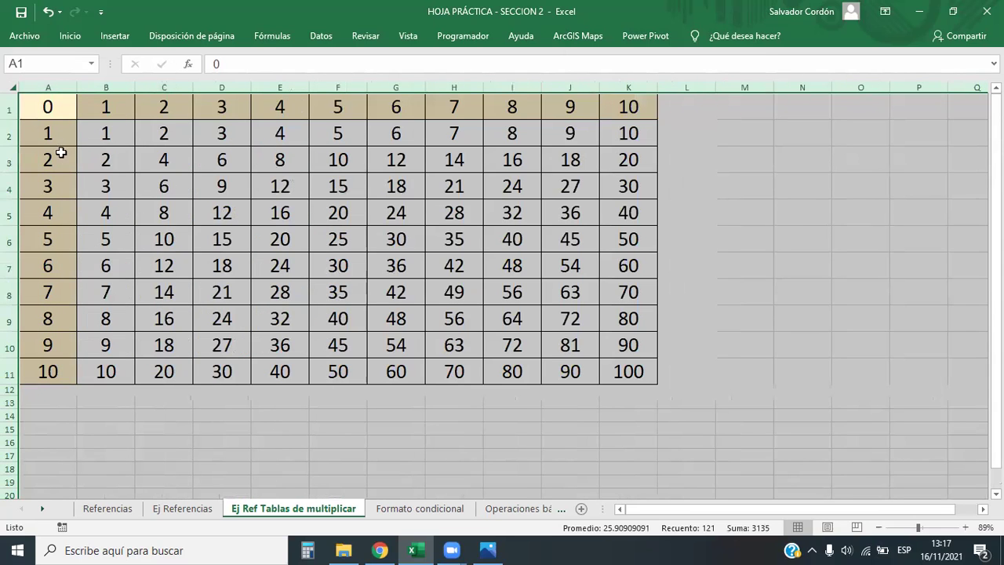
left_click_drag(12, 120, 13, 130)
scroll(572, 152, "down", 3)
scroll(587, 206, "up", 1)
scroll(558, 199, "up", 2)
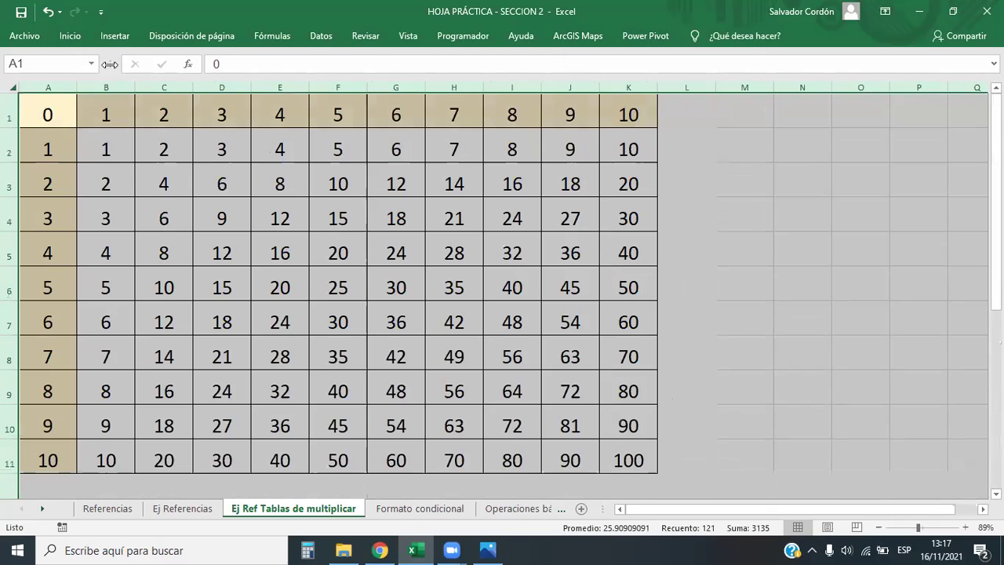
Apply all borders (Todos los bordes) to every cell of the selected sheet
left_click(32, 36)
left_click(37, 37)
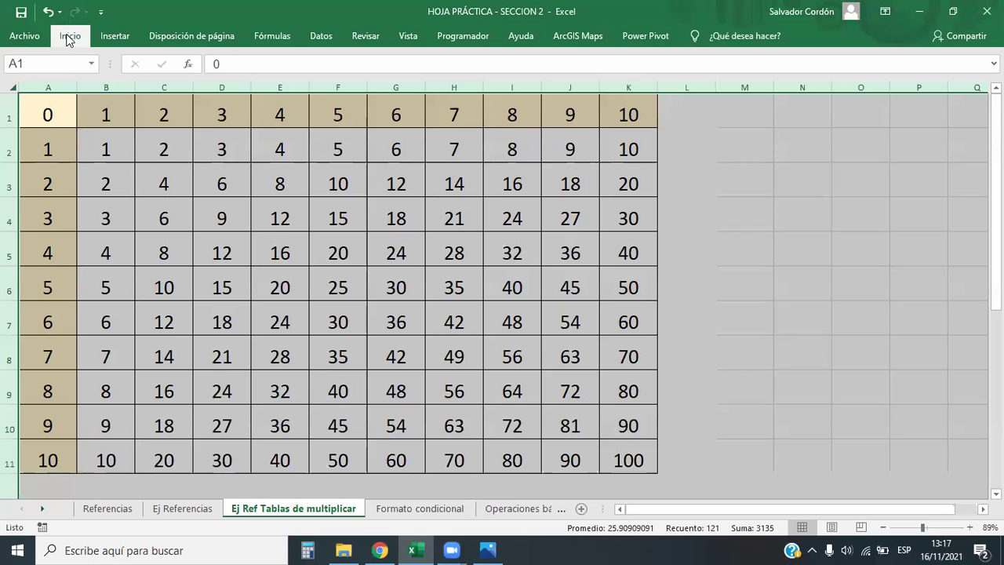
left_click(69, 37)
left_click(158, 85)
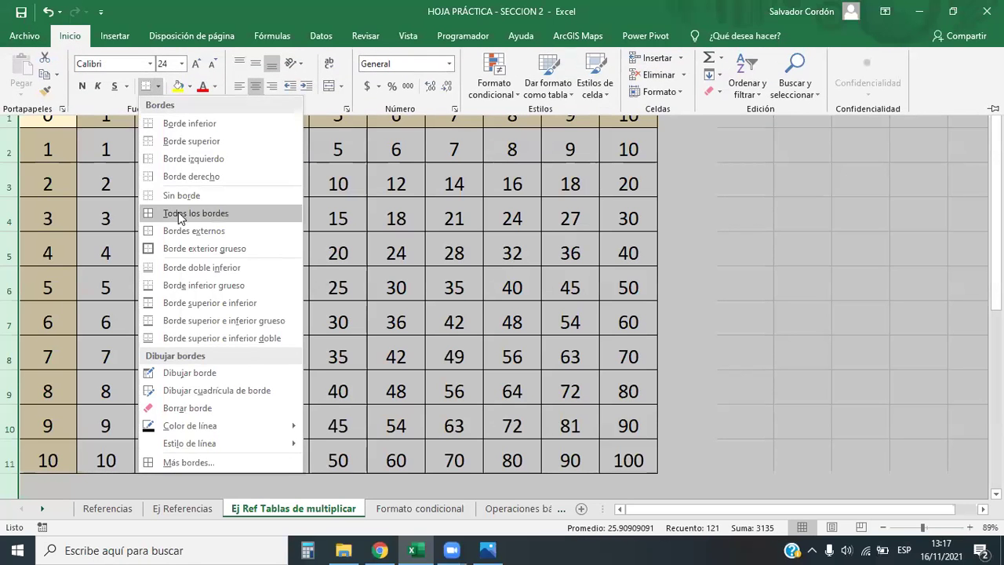
left_click(179, 214)
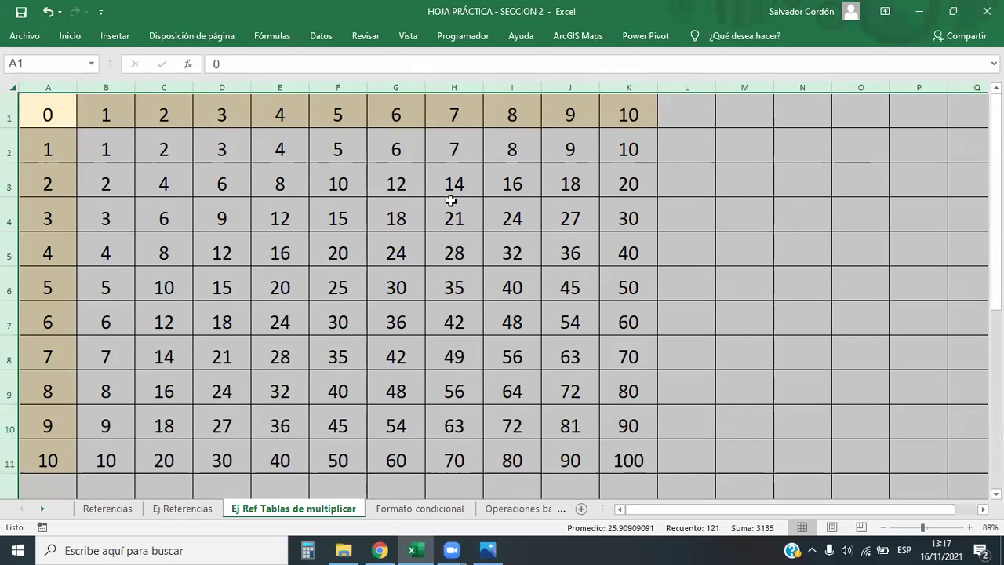
Check the header numbers in J1:K1 and the formula in K3
left_click(578, 117)
left_click_drag(578, 112, 630, 112)
left_click(589, 141)
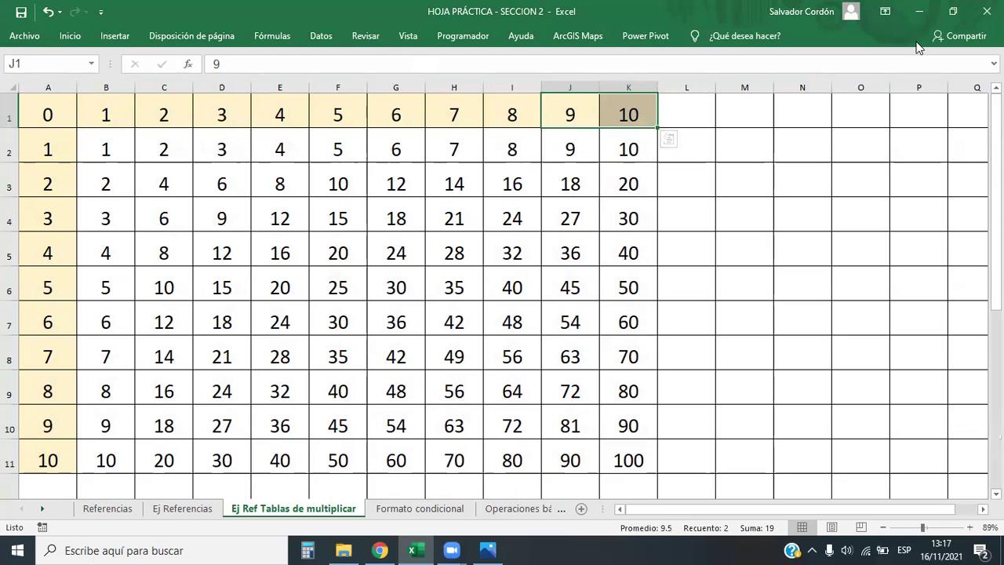
left_click(624, 183)
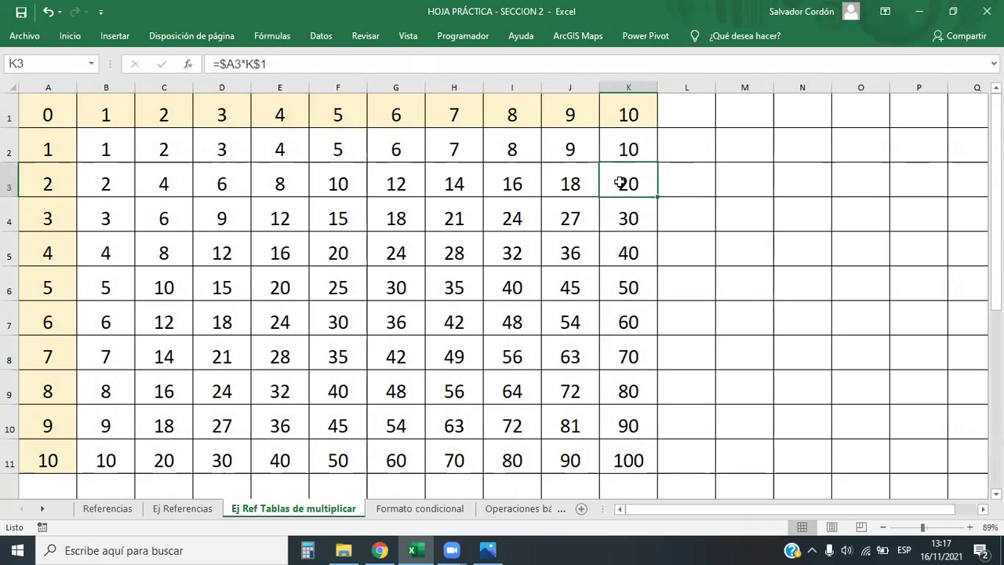
Align the contents of the whole sheet vertically to the middle of the cells
left_click(13, 86)
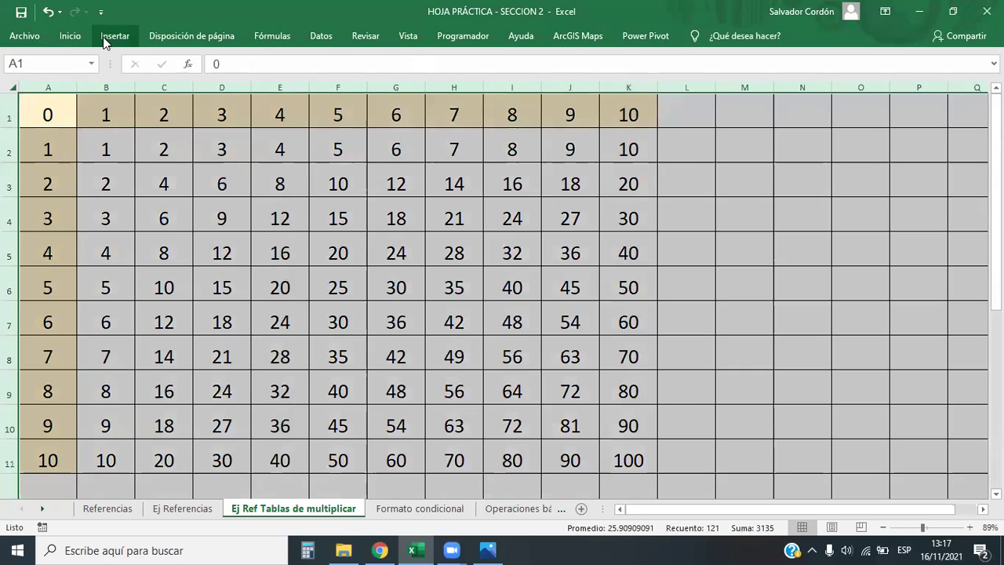
left_click(79, 36)
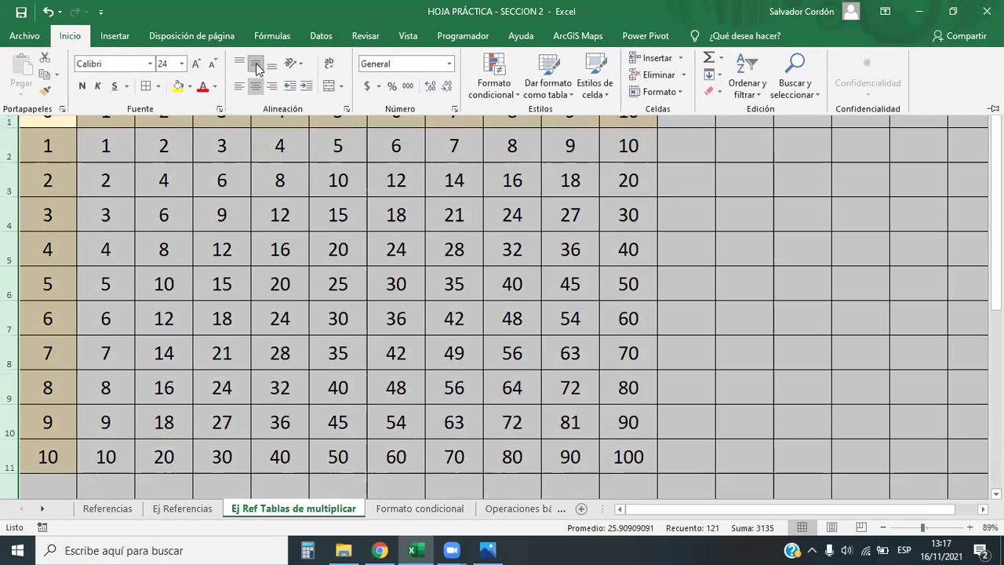
left_click(529, 238)
left_click(532, 226)
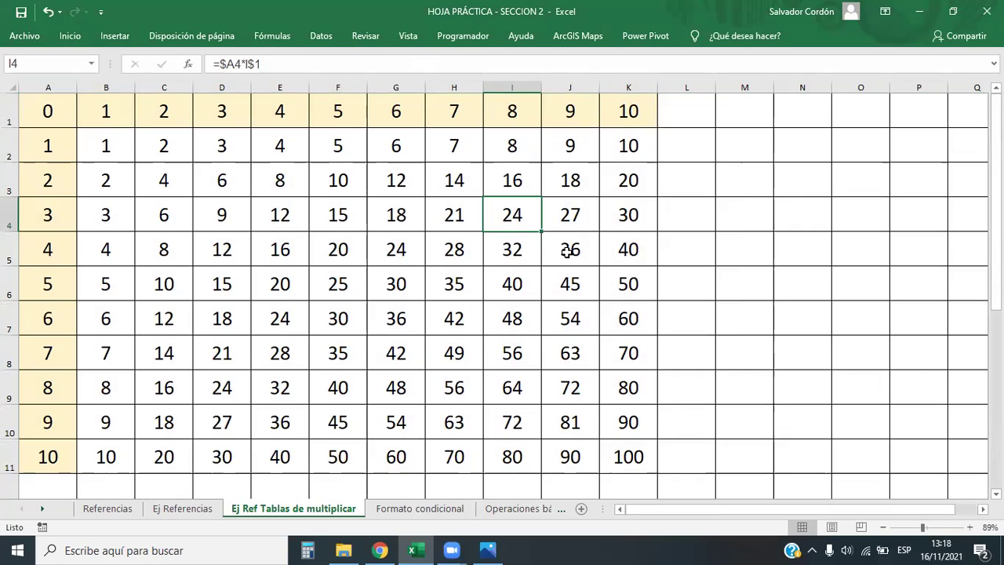
Extend the header series in row 1 from J1:K1 across to 200 in column GS
left_click(616, 118)
left_click_drag(547, 112, 623, 107)
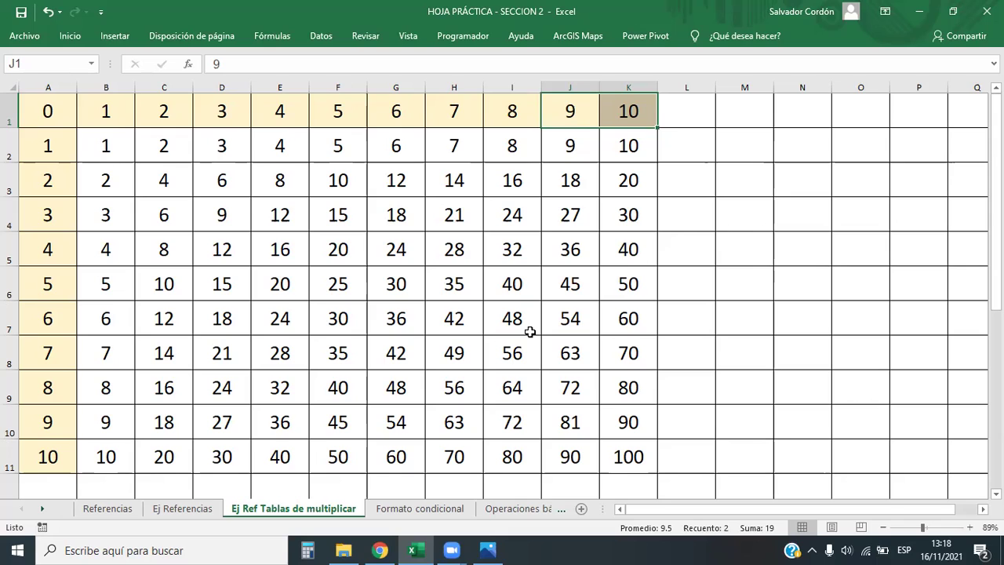
key("Down")
key("Down")
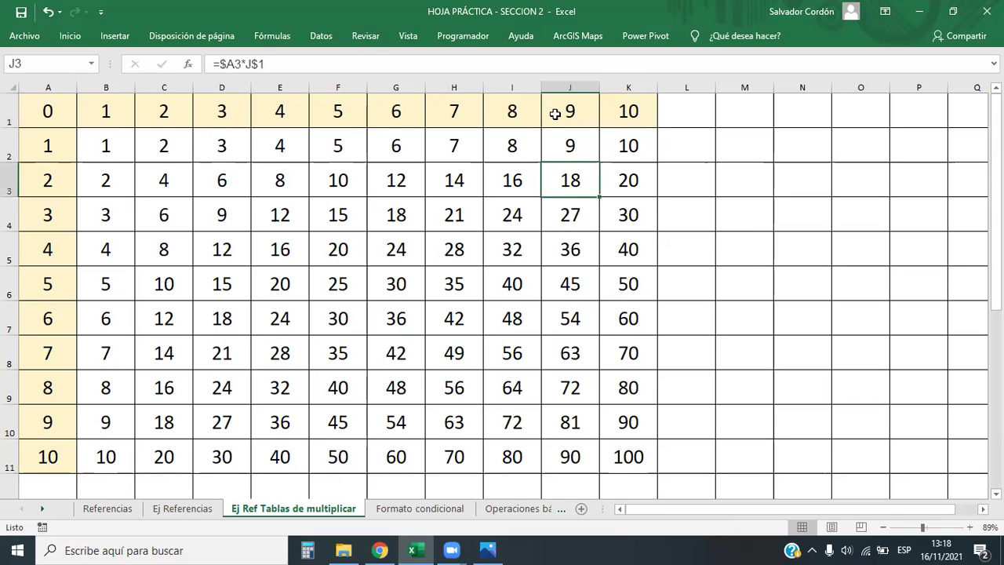
mouse_move(554, 114)
left_mouse_down()
mouse_move(633, 112)
mouse_move(650, 128)
mouse_move(872, 128)
mouse_move(782, 117)
mouse_move(918, 111)
mouse_move(551, 103)
left_mouse_up()
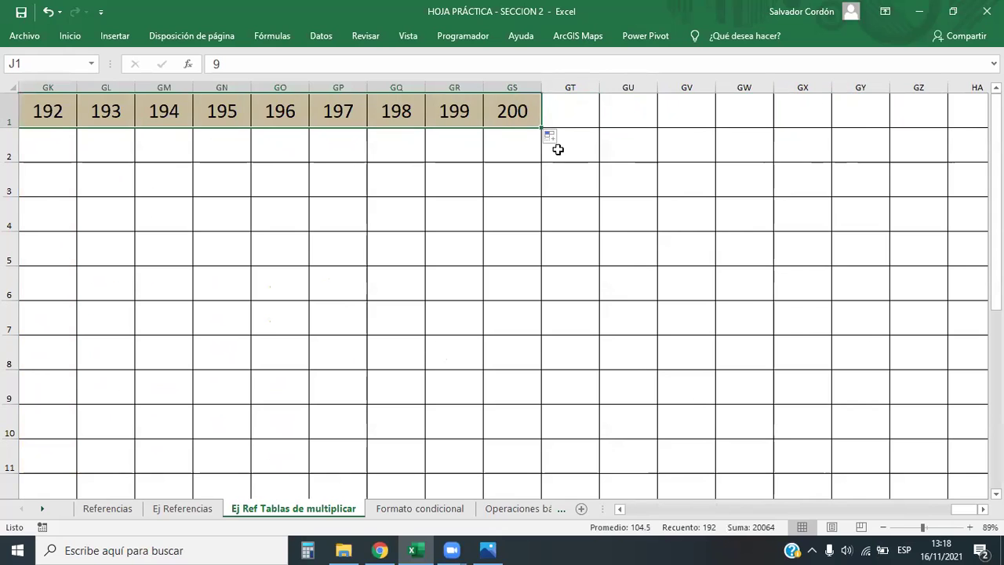
Return to the start of the table and extend the number series in column A down to 200 in row 201
left_click_drag(961, 509, 640, 509)
scroll(128, 345, "down", 2)
scroll(129, 345, "down", 1)
scroll(73, 293, "up", 1)
mouse_move(61, 211)
left_mouse_down()
mouse_move(54, 251)
mouse_move(79, 416)
mouse_move(78, 547)
mouse_move(48, 549)
mouse_move(47, 357)
mouse_move(36, 298)
mouse_move(49, 209)
mouse_move(49, 50)
mouse_move(27, 156)
mouse_move(27, 225)
left_mouse_up()
left_click(118, 216)
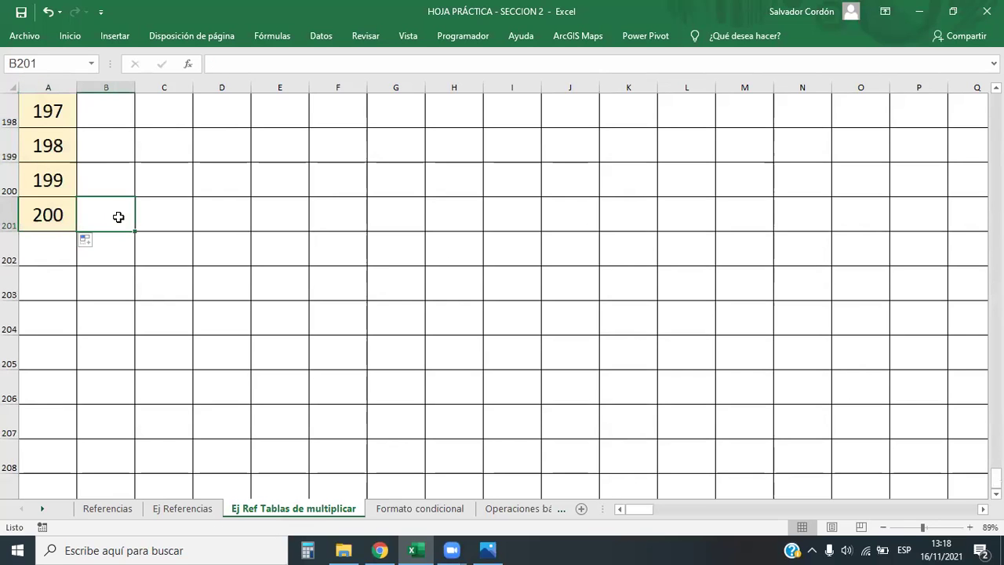
Go back up column B to the first product formula in B2
key("ctrl+Up")
key("Up")
key("Up")
key("Up")
key("Up")
key("Up")
key("Up")
key("Up")
key("Up")
key("Up")
key("Up")
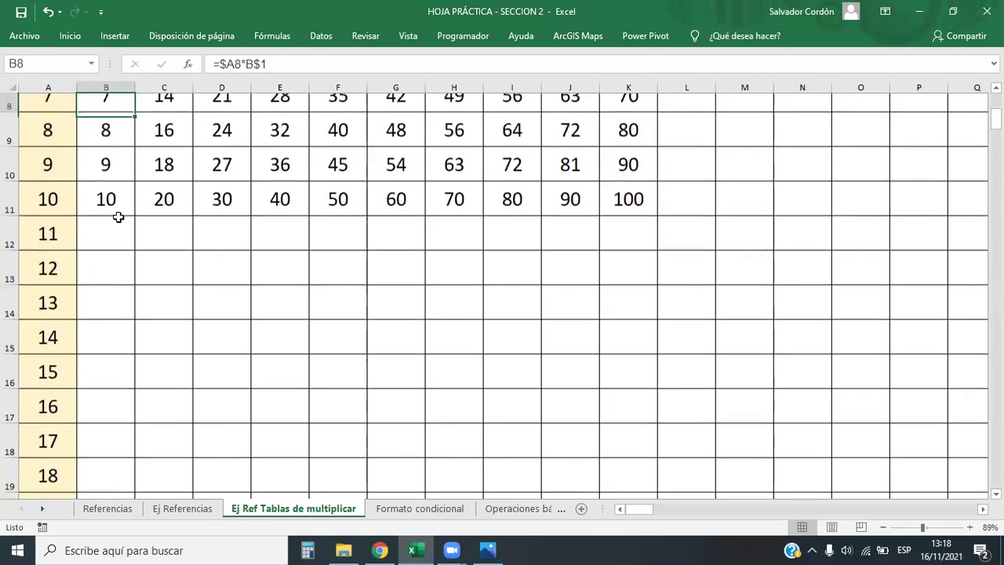
key("Down")
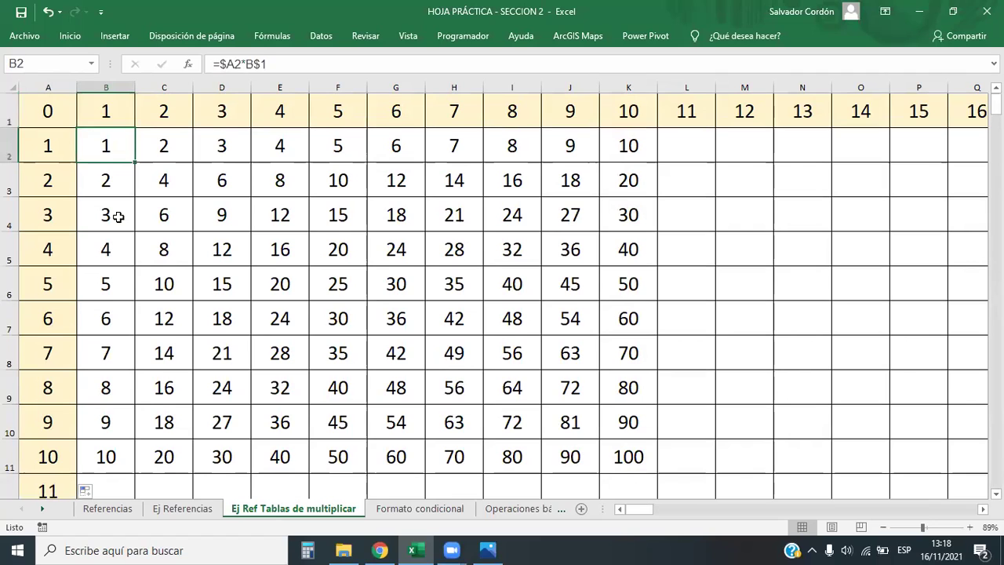
Highlight the already filled block B2:K11 starting from B2, and reselect the formula cell B2
key("Up")
key("Left")
key("Down")
key("Right")
key("ctrl+shift+Right")
key("ctrl+shift+Down")
key("Left")
key("Up")
key("Right")
key("Down")
key("ctrl+shift+Right")
key("ctrl+shift+Down")
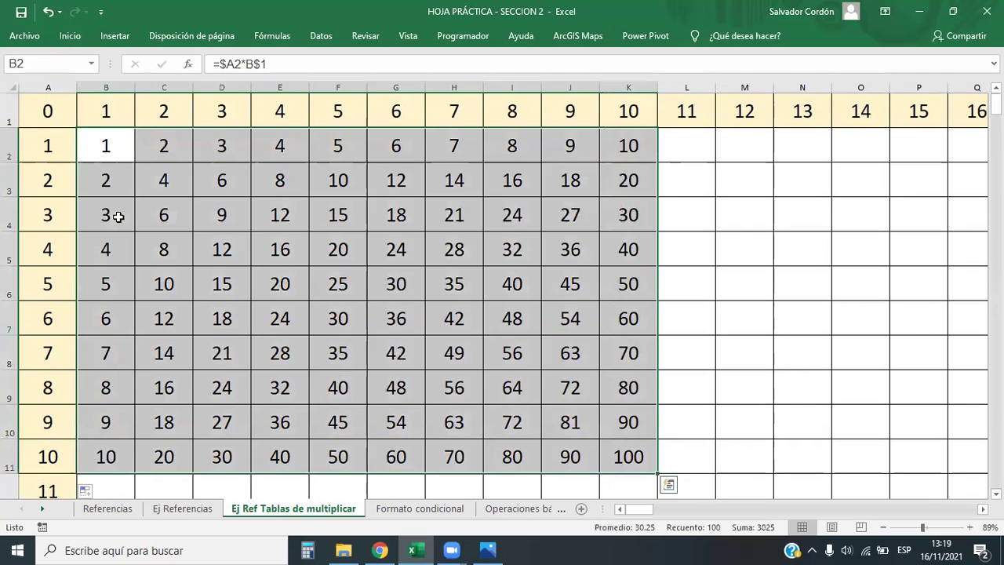
key("Left")
key("Right")
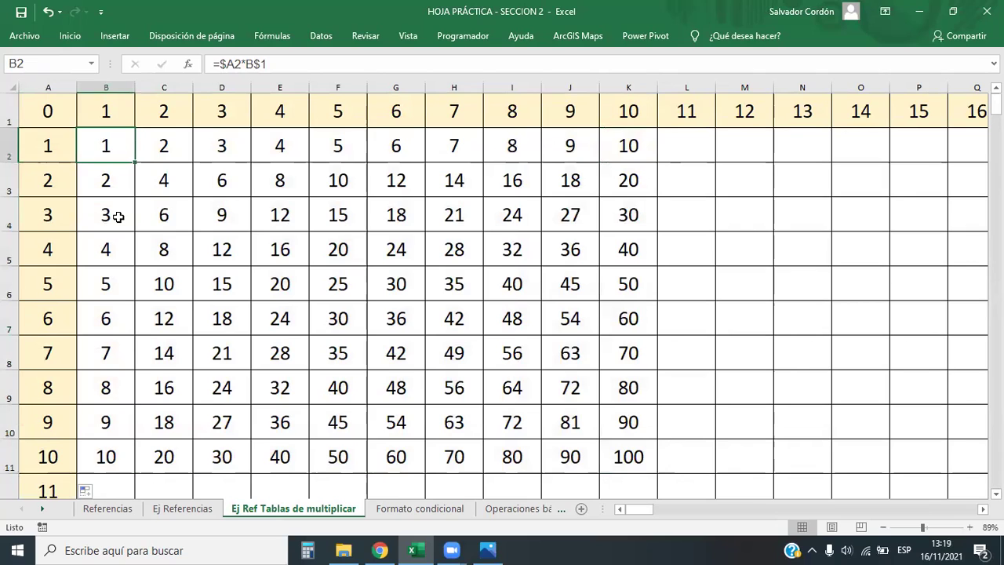
Clear all the products from the filled block B2:K11
key("ctrl+shift+Right")
key("ctrl+shift+Down")
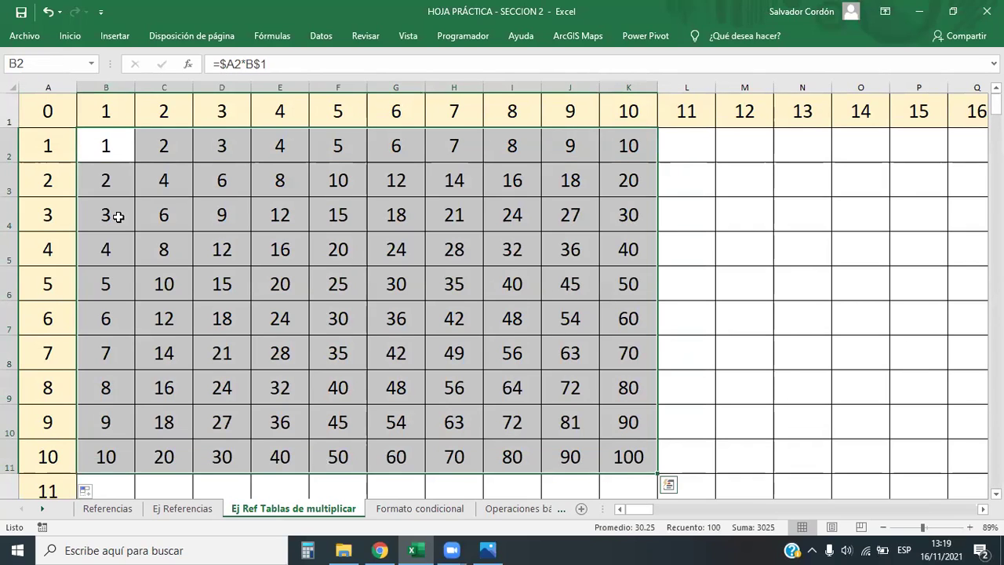
key("Delete")
Enter the relative product formula =A2*B1 in cell B2
left_click(96, 155)
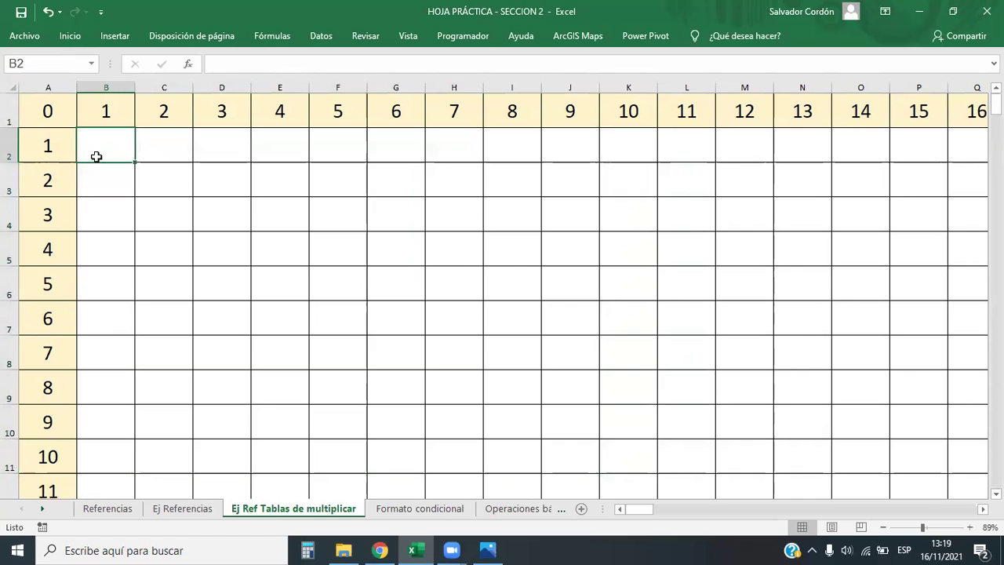
type("=")
left_click(240, 65)
left_click(60, 143)
type("*")
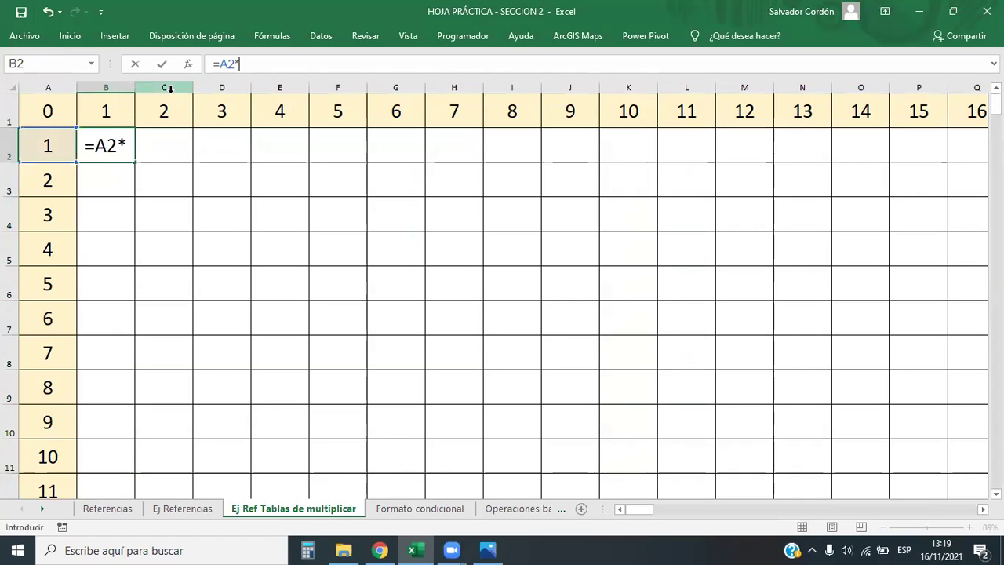
left_click(94, 114)
key("Return")
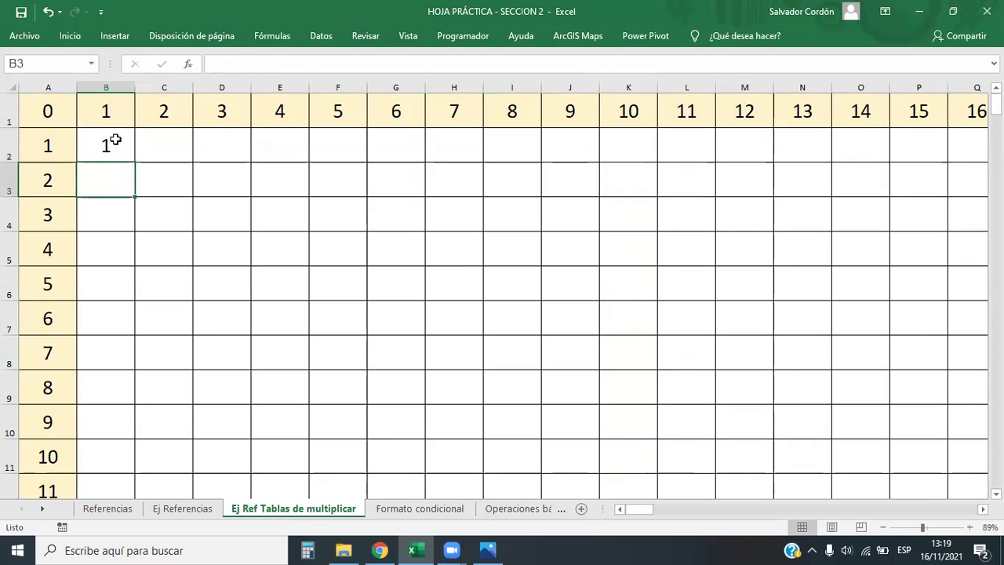
Convert the formula in B2 to mixed references so that it reads =$A2*B$1
double_click(109, 143)
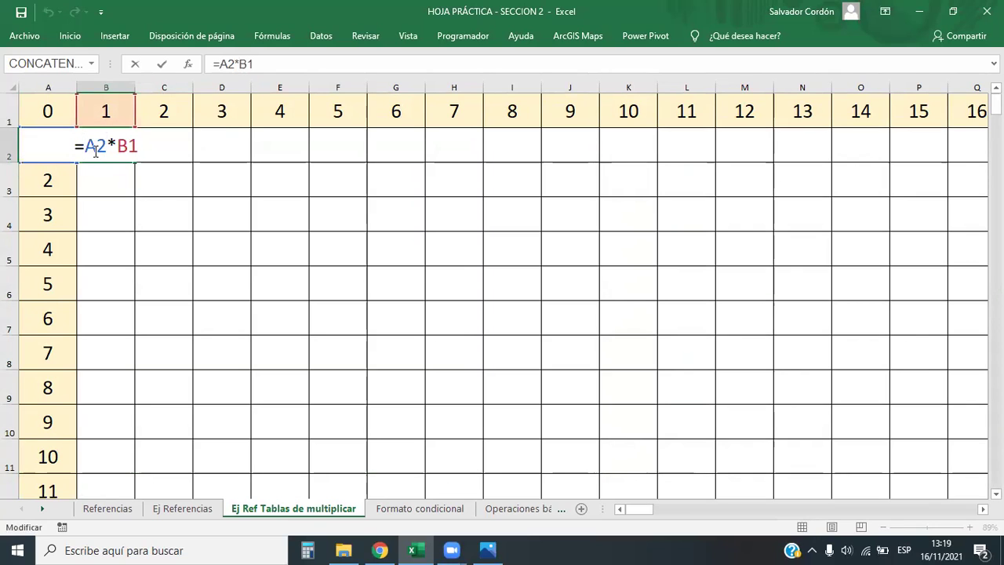
left_click_drag(84, 146, 110, 144)
left_click(88, 146)
type("$")
key("Return")
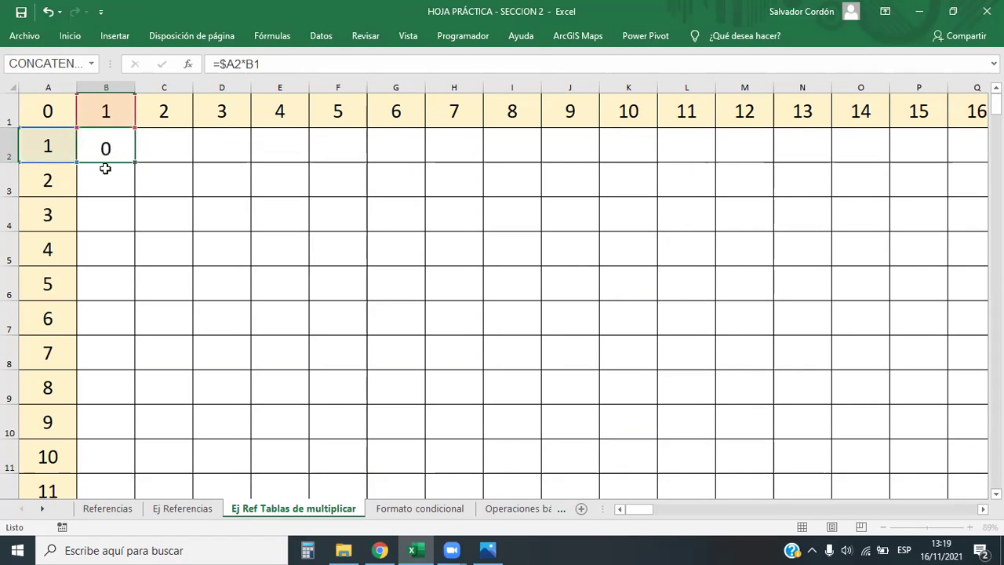
left_click(114, 147)
double_click(121, 149)
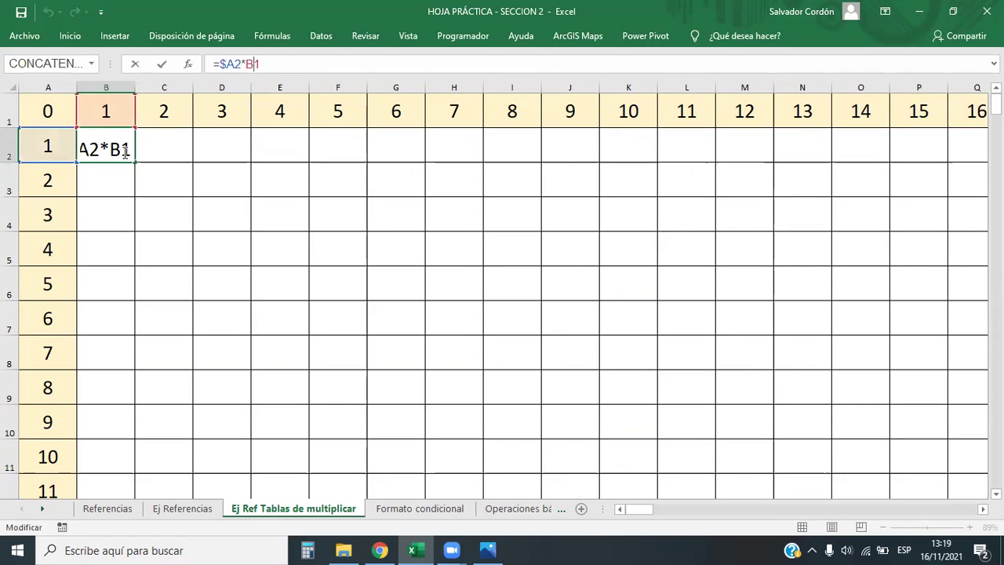
type("$")
key("Return")
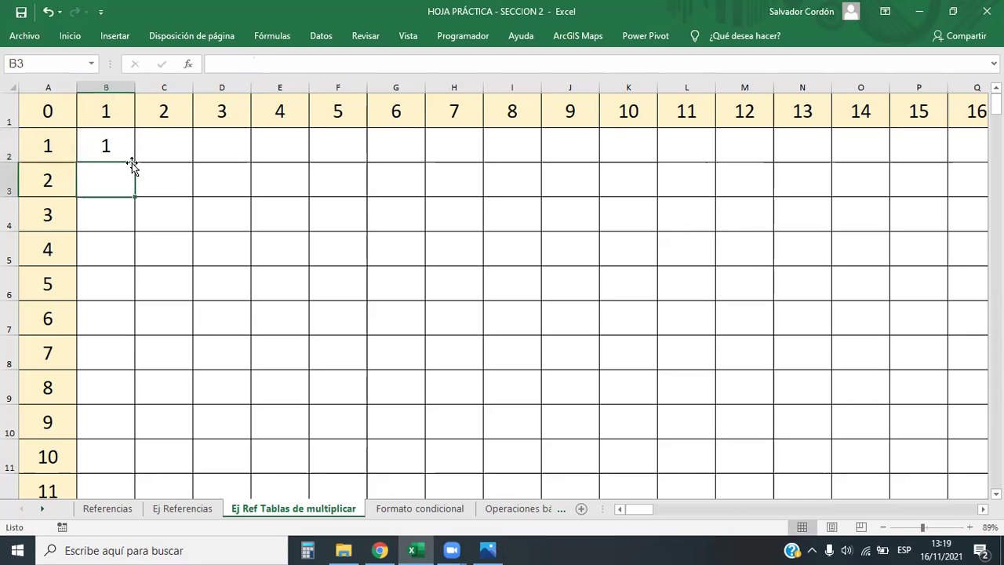
Copy the B2 formula across row 2 to column GS and fill the whole row down to row 201
key("Up")
mouse_move(138, 168)
left_mouse_down()
mouse_move(143, 154)
mouse_move(921, 145)
mouse_move(901, 145)
mouse_move(886, 161)
left_mouse_up()
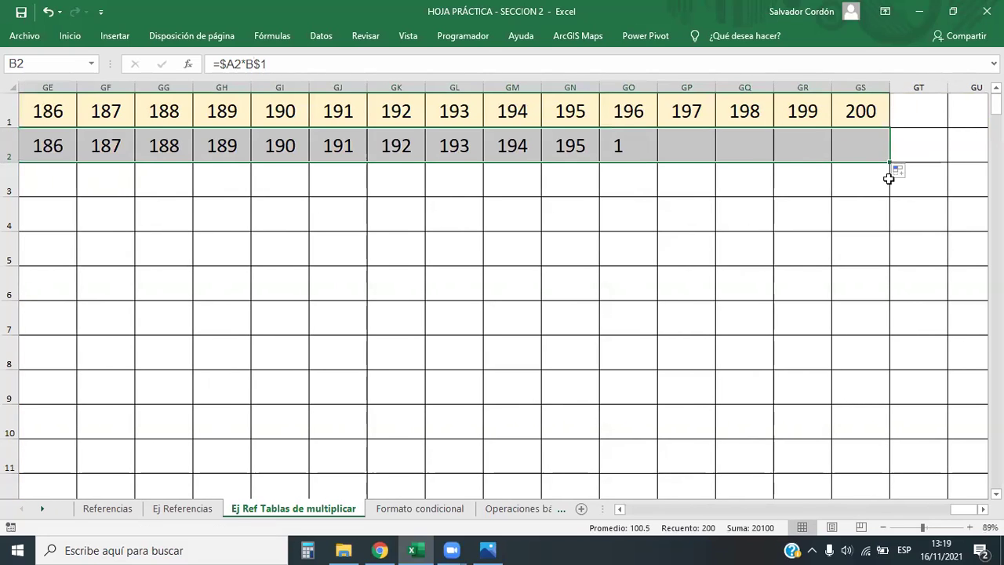
double_click(891, 161)
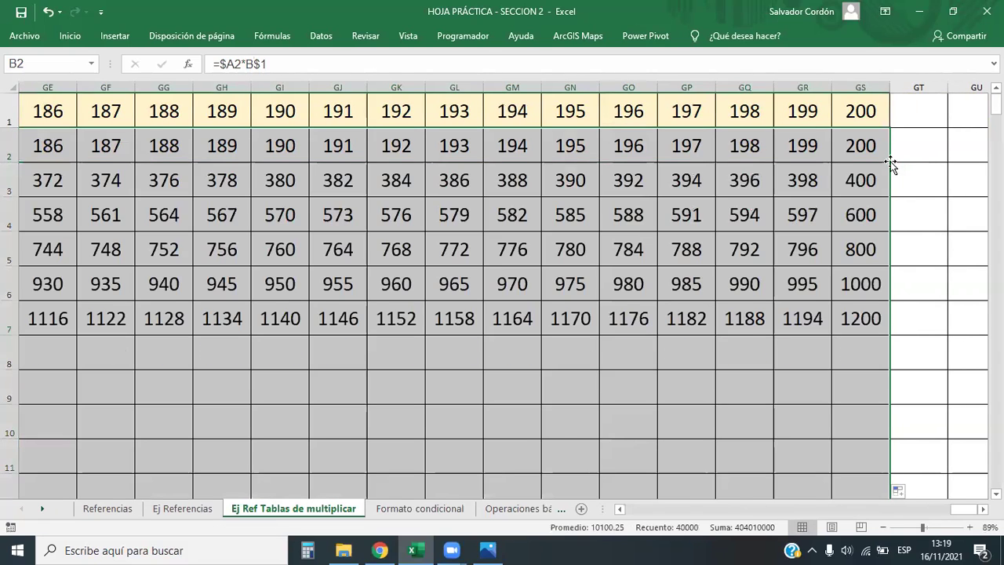
Examine the copied formulas in the last rows of the table, ending at the corner cell GS201
left_click(665, 229)
key("ctrl+Down")
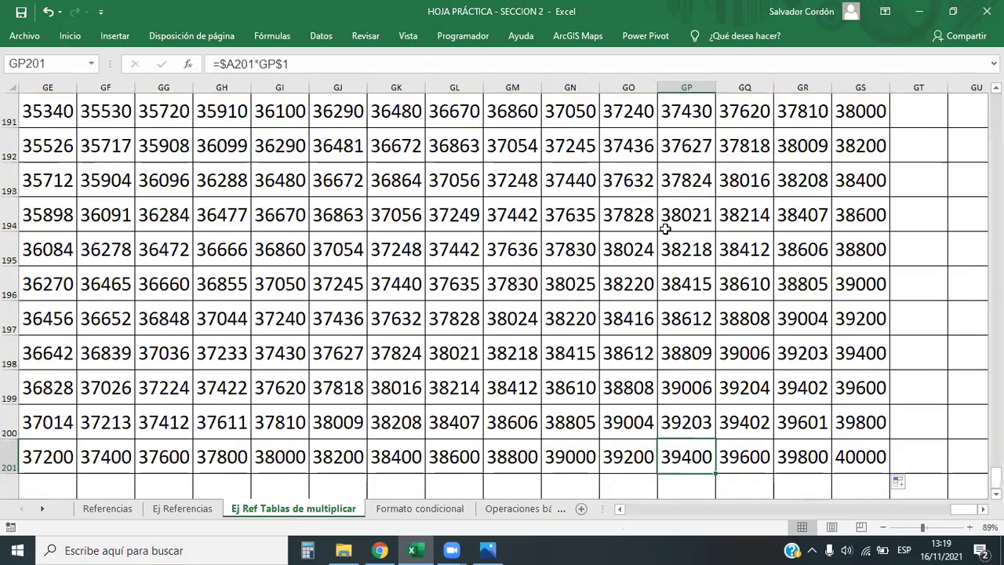
key("Right")
key("Down")
key("Up")
key("Up")
key("Up")
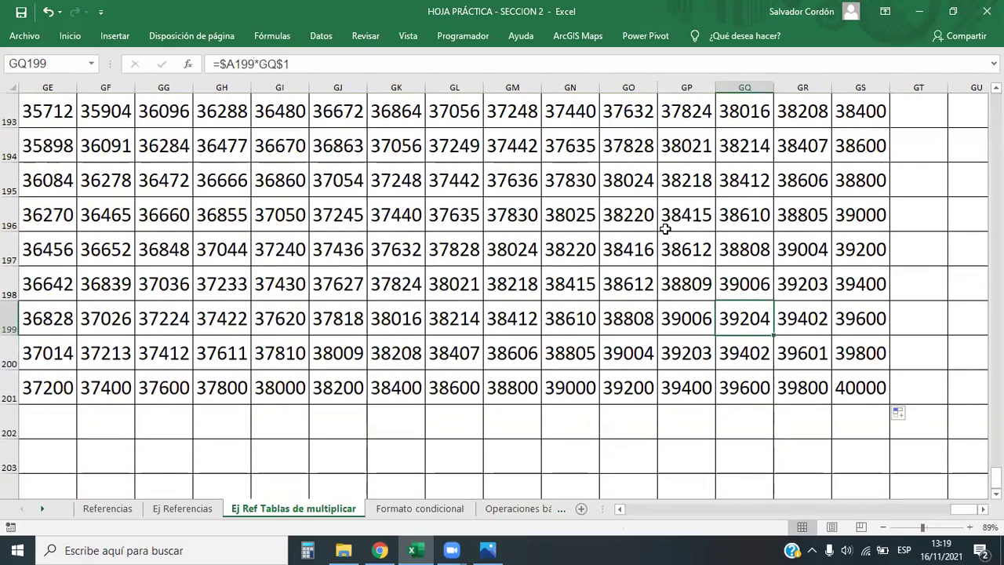
key("Down")
key("Down")
key("Right")
key("Right")
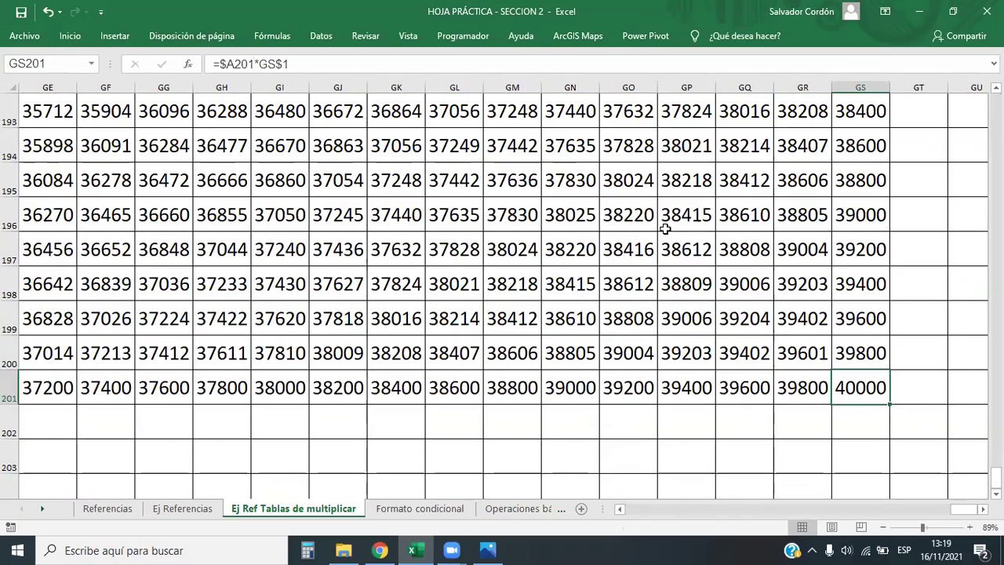
Check the extent of the table by jumping between its corners, finishing at A1
key("Home")
key("ctrl+Up")
key("Right")
key("ctrl+Right")
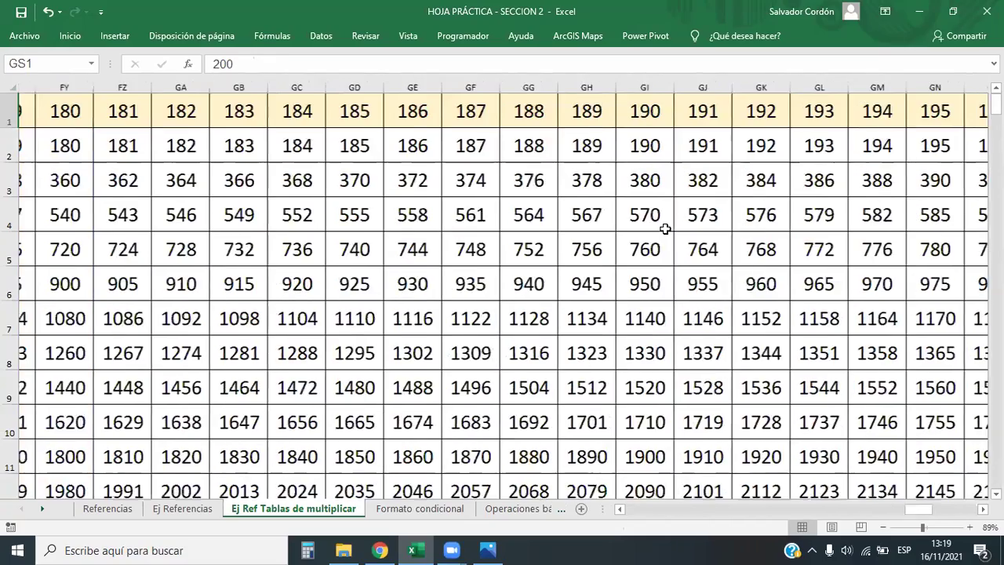
key("ctrl+Down")
key("Home")
key("ctrl+Up")
key("ctrl+Right")
key("ctrl+Down")
key("Up")
key("Down")
key("Home")
key("ctrl+Up")
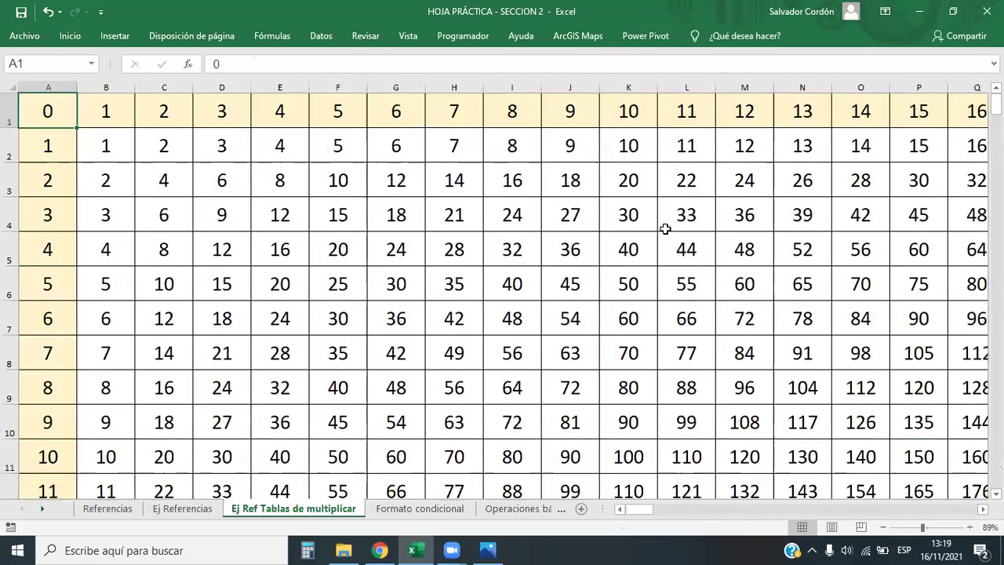
Inspect the formulas along row 201 leftwards from the table's last column, and those in row 197 up to column GI
key("ctrl+Right")
key("Down")
key("ctrl+Down")
key("Left")
key("Left")
key("Left")
key("Left")
key("Left")
key("Left")
key("Left")
key("Left")
key("Left")
key("Left")
key("Left")
key("Left")
key("Left")
key("Left")
key("Left")
key("Left")
key("Left")
key("Left")
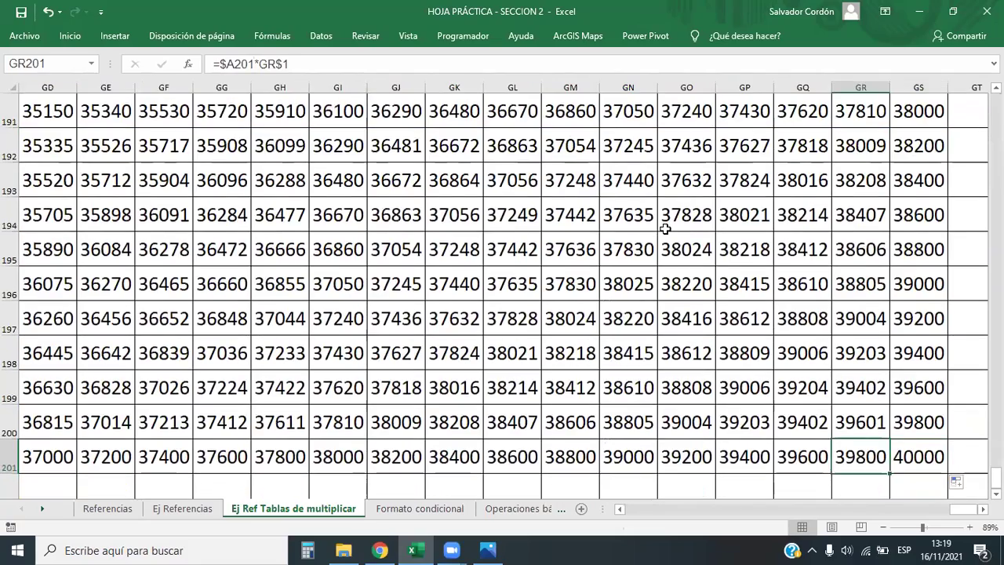
key("Up")
key("Up")
key("Up")
key("Up")
key("Right")
key("Right")
key("Right")
key("Right")
key("Right")
key("Right")
key("Right")
key("Right")
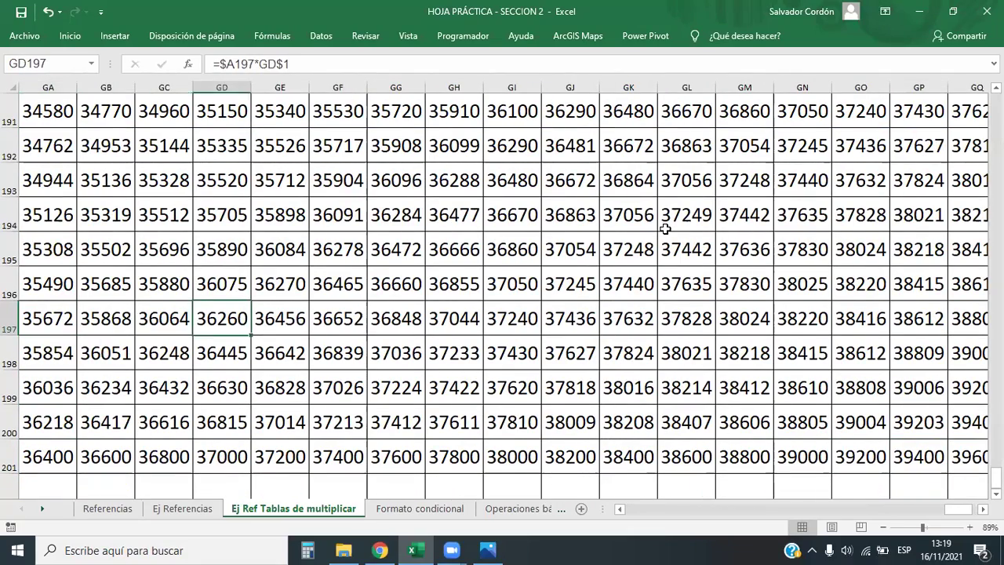
Review the product formulas up column GI from row 197 to about row 170
key("Up")
key("Up")
key("Up")
key("Up")
key("Up")
key("Up")
key("Up")
key("Up")
key("Up")
key("Up")
key("Up")
key("Up")
key("Up")
key("Up")
key("Up")
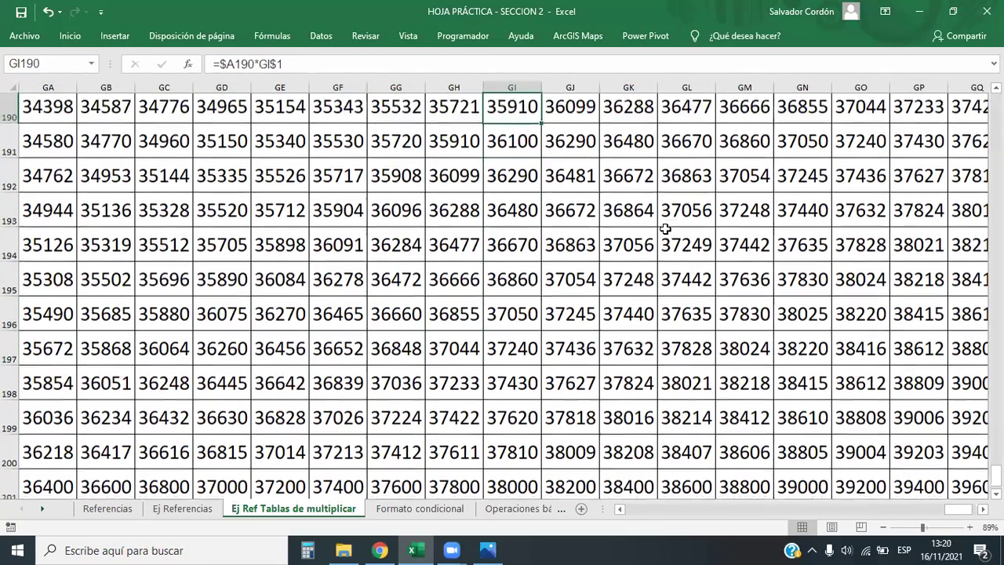
key("Up")
key("Up")
key("Up")
key("Up")
key("Up")
key("Up")
key("Up")
key("Up")
key("Up")
key("Up")
key("Up")
key("Up")
key("Up")
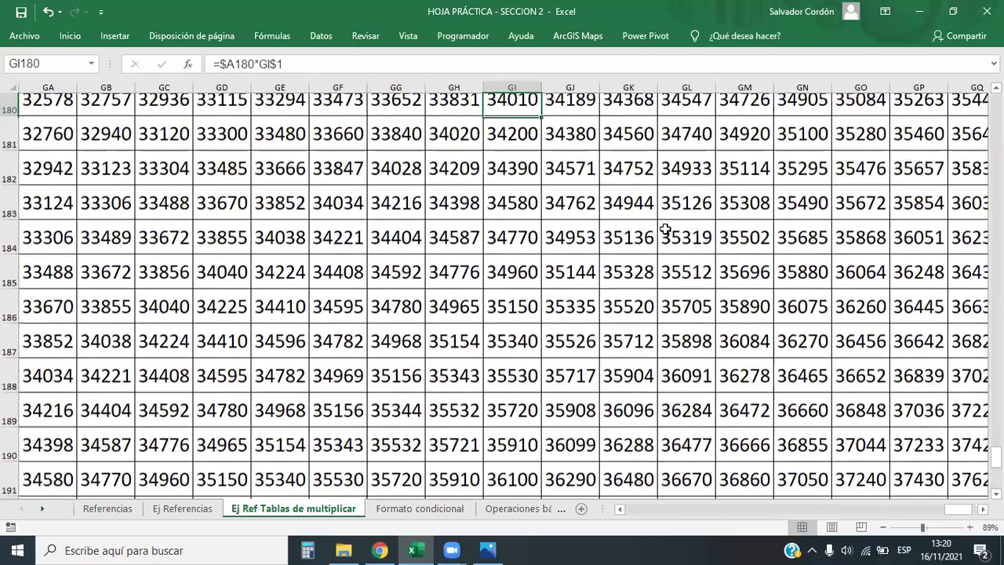
key("Down")
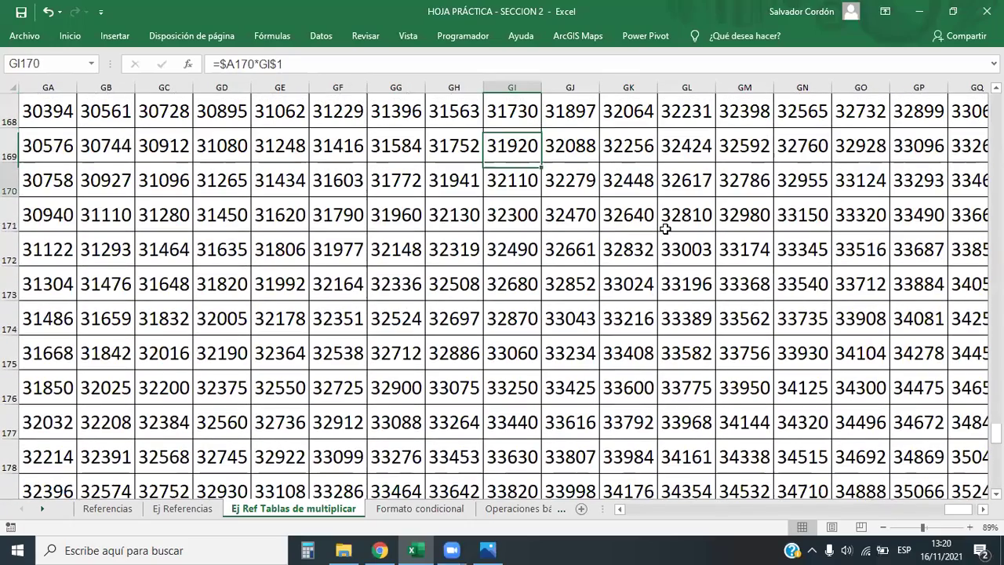
Examine the product formulas along row 171 around column GA
key("Down")
key("Left")
key("Left")
key("Left")
key("Left")
key("Left")
key("Left")
key("Left")
key("Left")
key("Left")
key("Left")
key("Left")
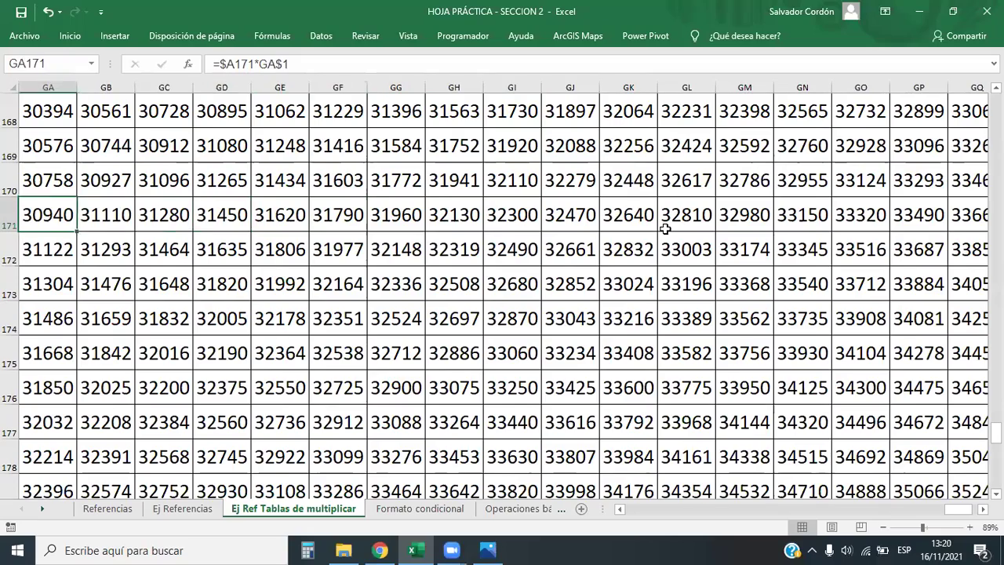
key("Right")
key("Right")
key("Right")
key("Right")
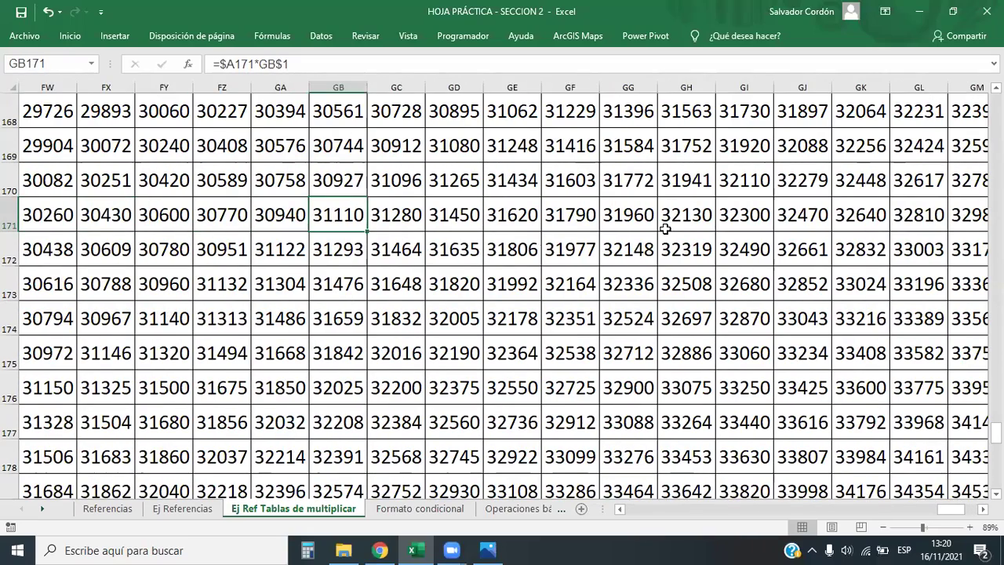
key("Left")
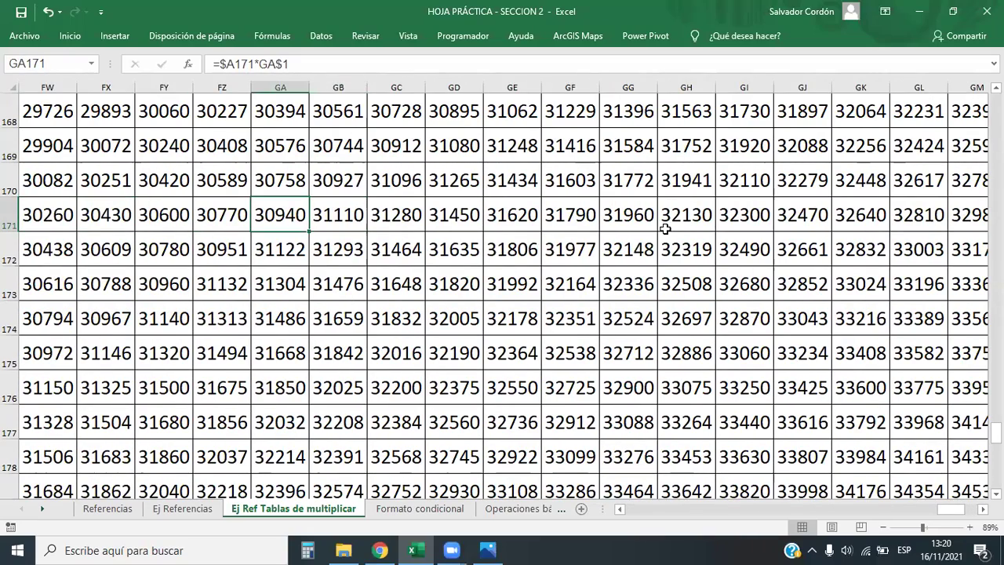
Review the product formulas up column GA from row 171 to row 152
key("Up")
key("Up")
key("Up")
key("Up")
key("Up")
key("Up")
key("Up")
key("Up")
key("Up")
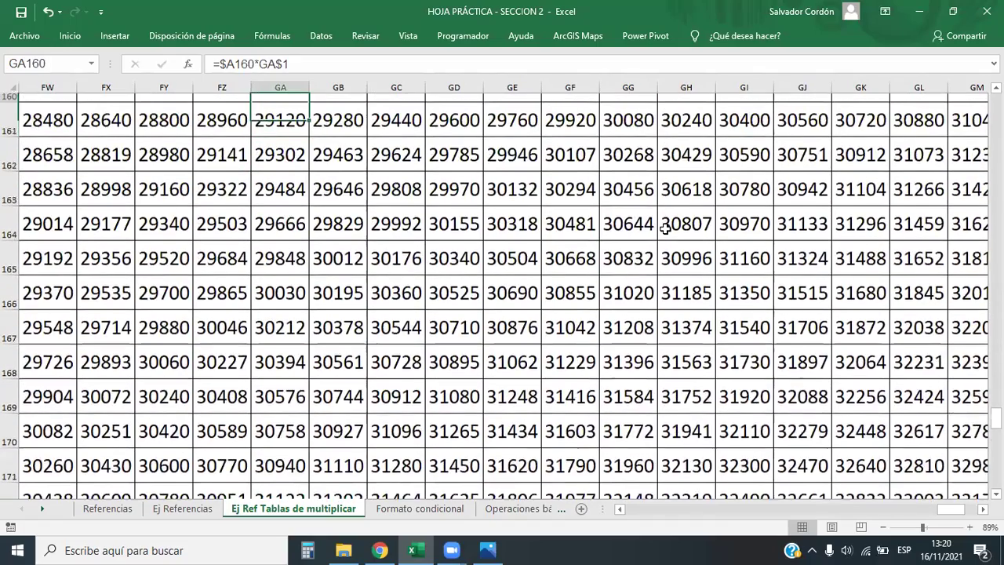
key("Up")
key("Up")
key("Up")
key("Up")
key("Up")
key("Up")
key("Up")
key("Up")
key("Up")
key("Up")
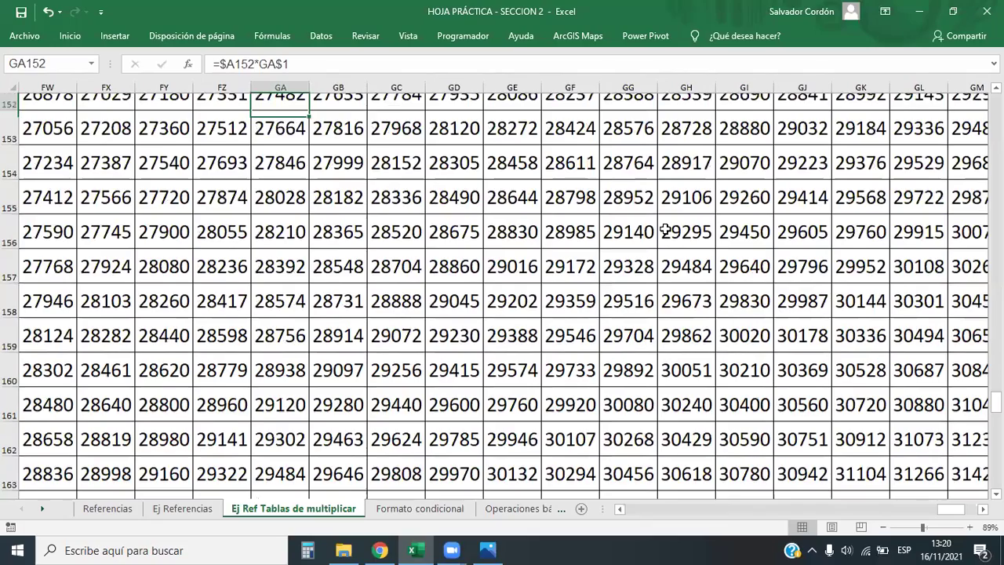
Review the product formulas up column GA from row 152 and rightwards along the row reached
key("Up")
key("Up")
key("Up")
key("Up")
key("Up")
key("Up")
key("Up")
key("Right")
key("Right")
key("Right")
key("Right")
key("Right")
key("Right")
key("Right")
key("Right")
key("Right")
Examine the product formulas around row 142, moving back leftwards to column GE
key("Up")
key("Up")
key("Up")
key("Up")
key("Up")
key("Down")
key("Down")
key("Left")
key("Left")
key("Left")
key("Left")
key("Left")
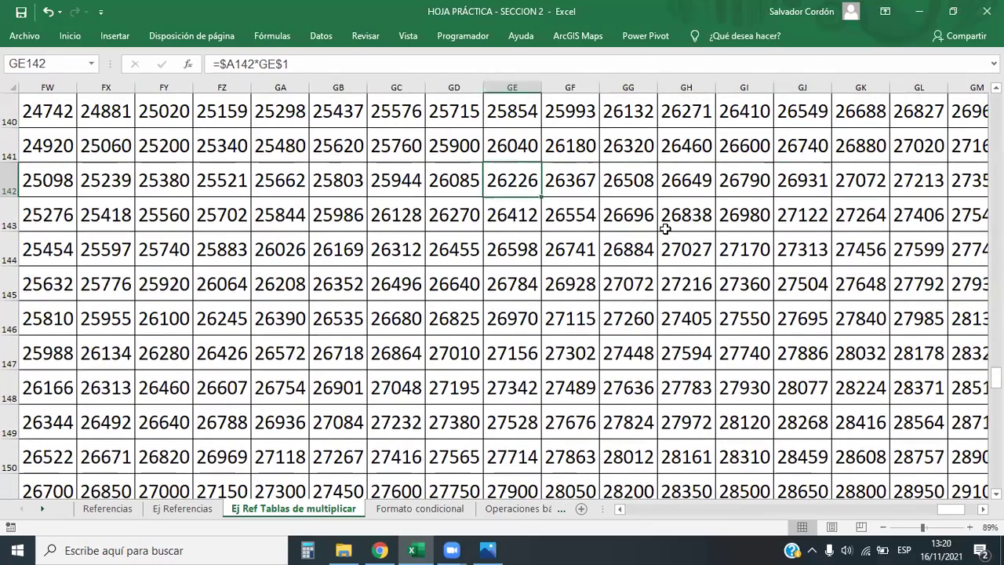
Highlight cell GD143 with a yellow fill
key("Left")
key("Down")
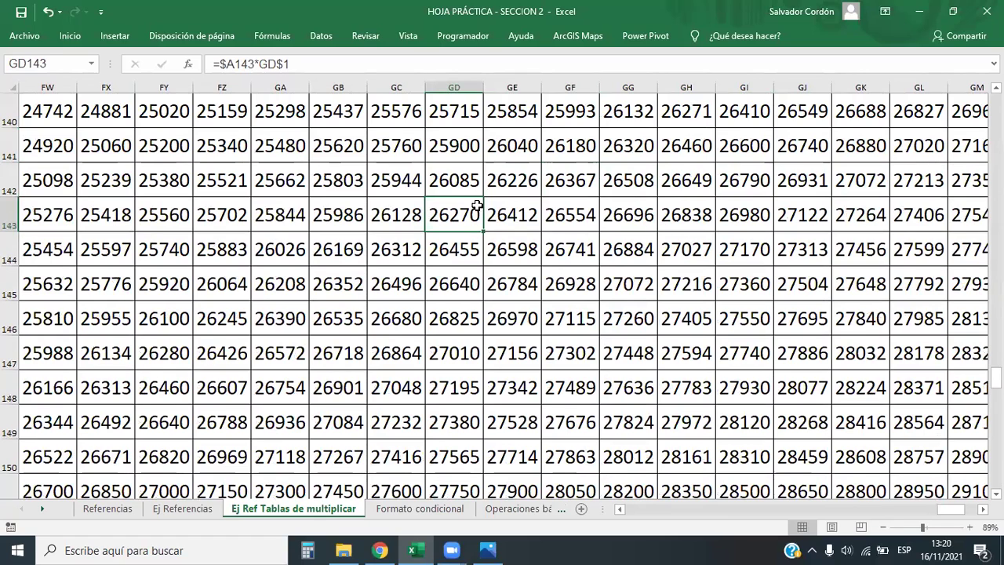
left_click(61, 34)
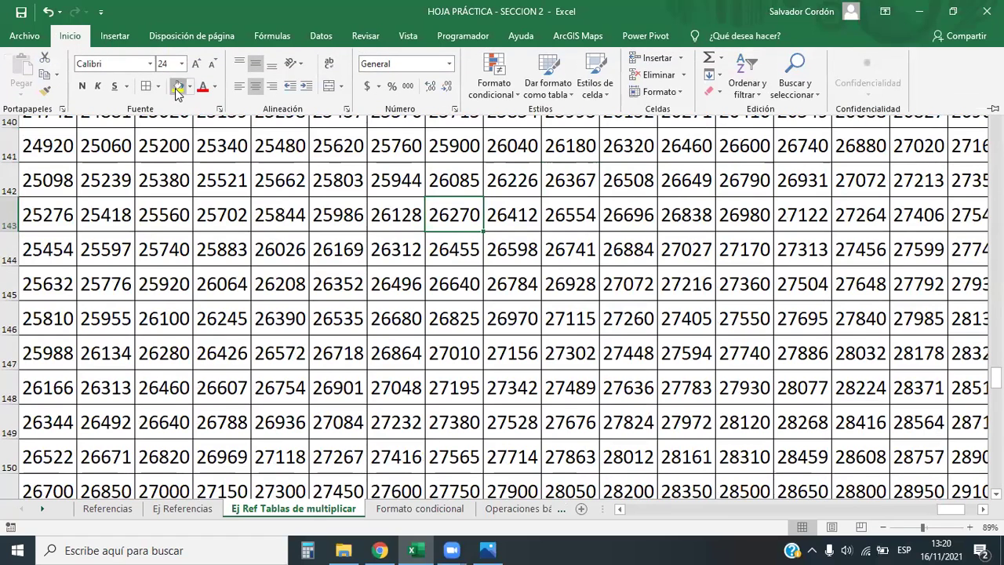
left_click(178, 86)
scroll(503, 298, "up", 2)
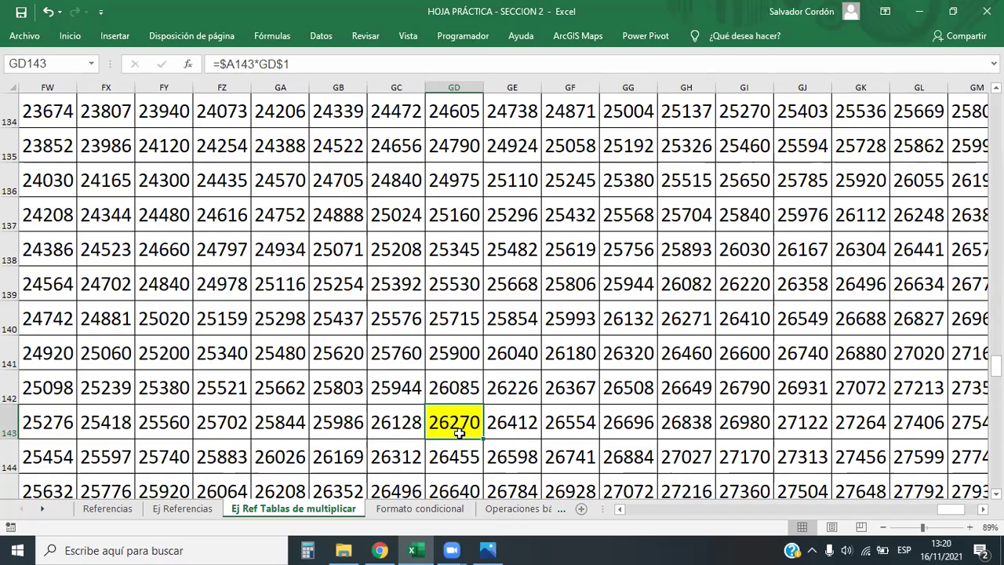
scroll(450, 417, "down", 2)
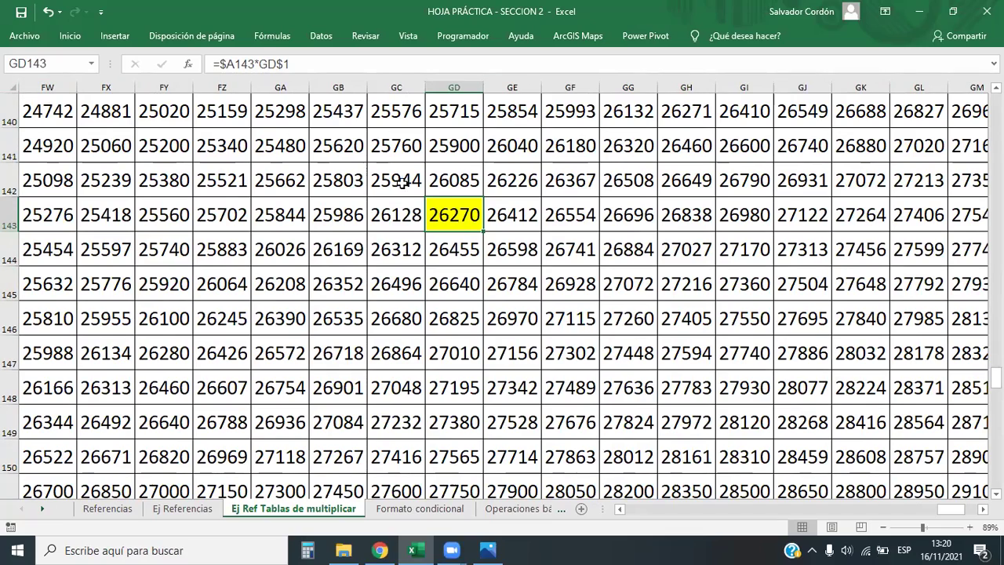
scroll(312, 247, "up", 1)
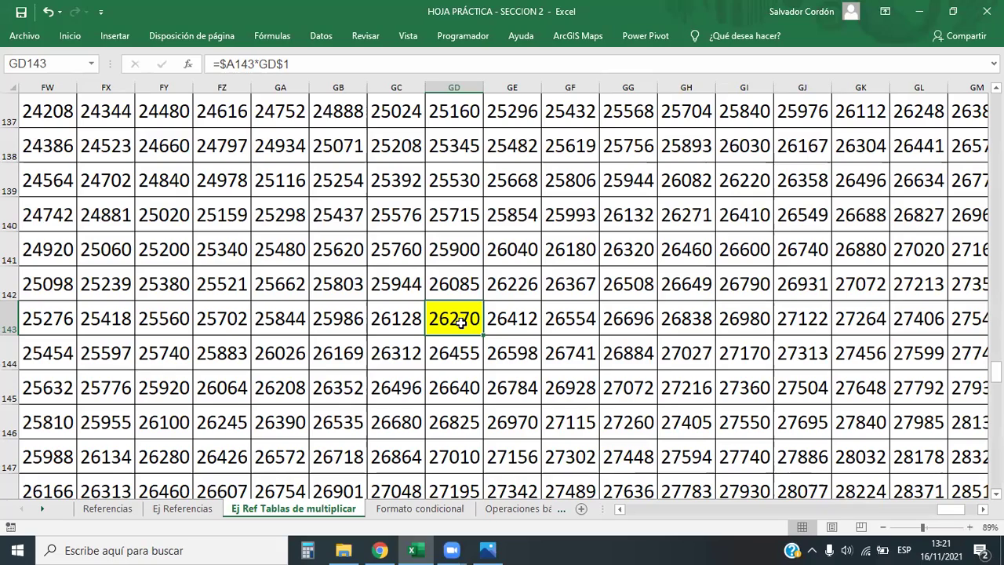
Inspect the edges of the table from header A143, through row 201, back to cell A1
key("ctrl+Left")
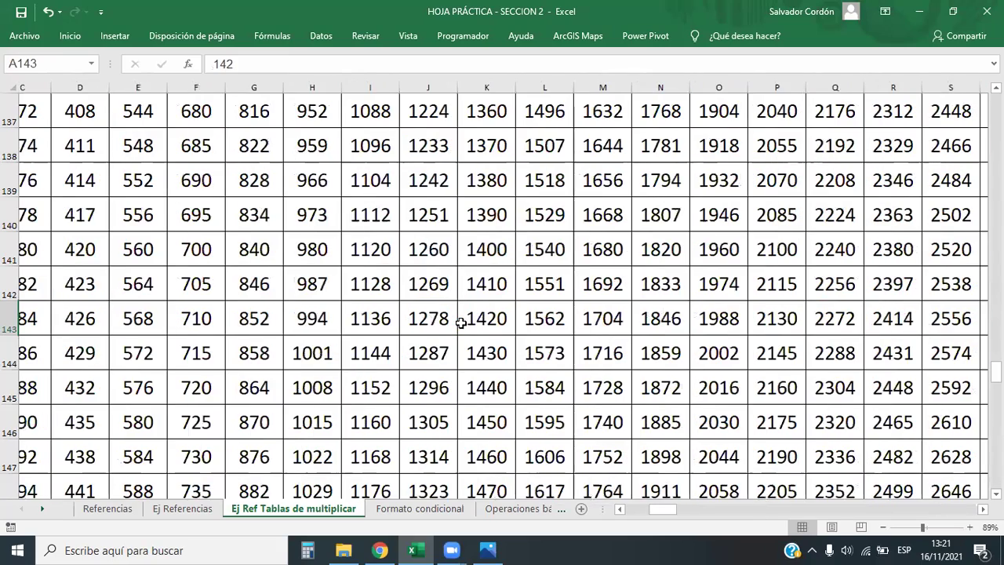
key("ctrl+Up")
key("Down")
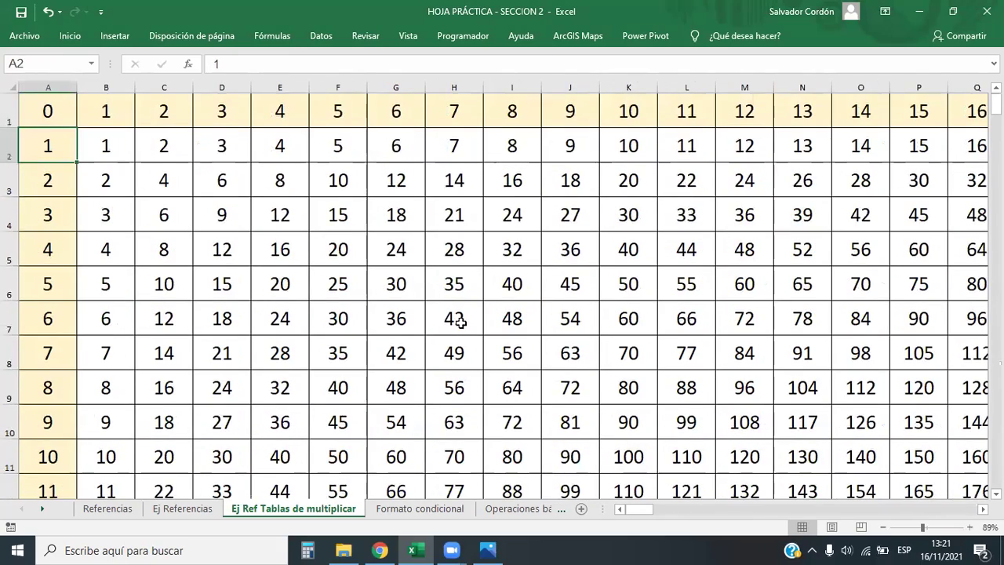
key("Right")
key("ctrl+Down")
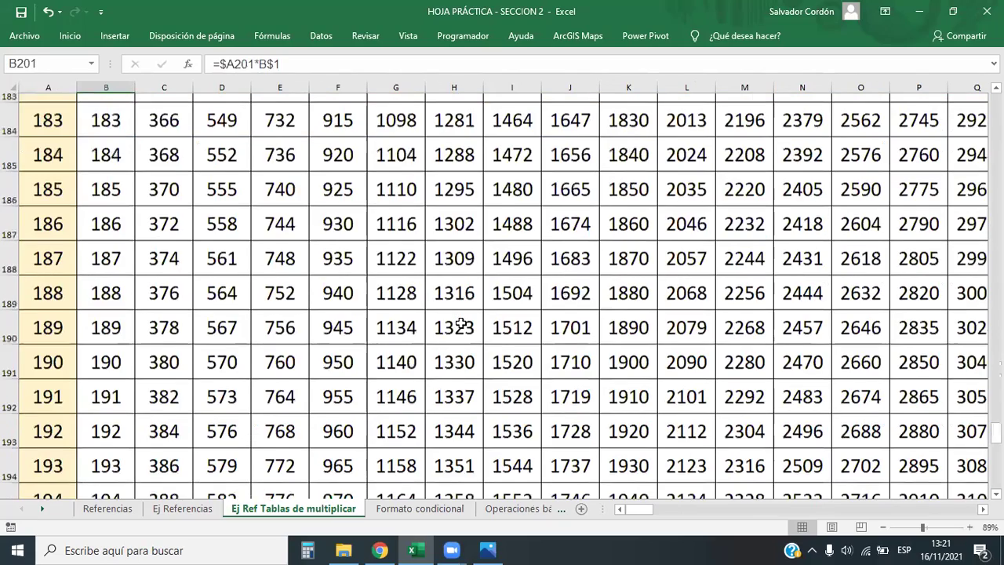
key("ctrl+Right")
key("ctrl+Left")
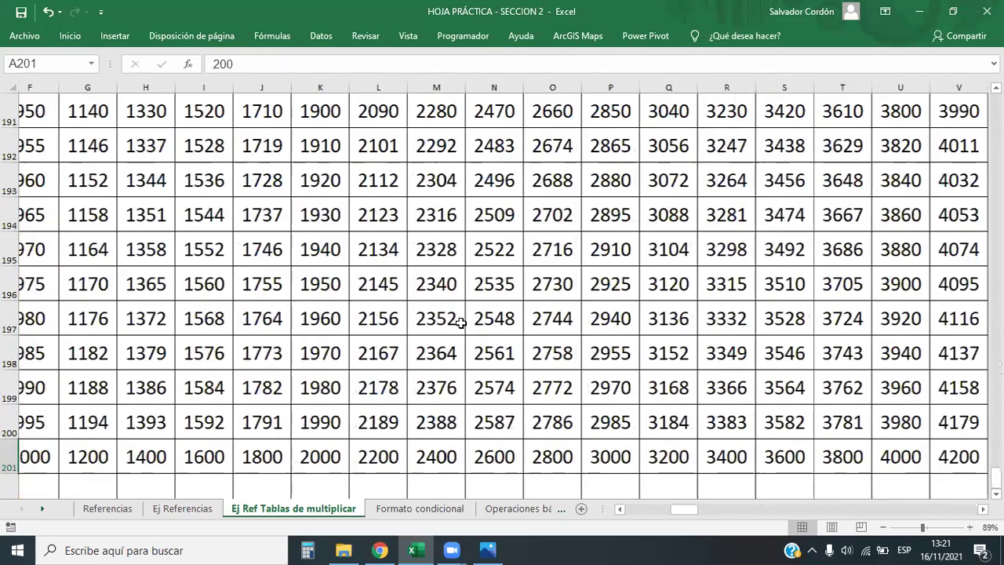
key("ctrl+Up")
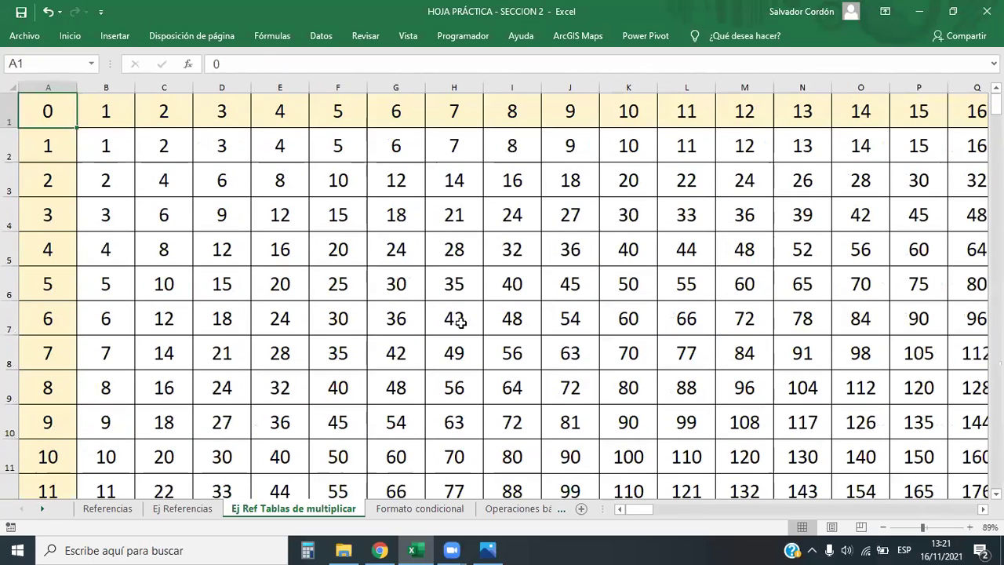
Freeze the panes at cell B2 to lock the header row and the first column
key("Down")
key("Right")
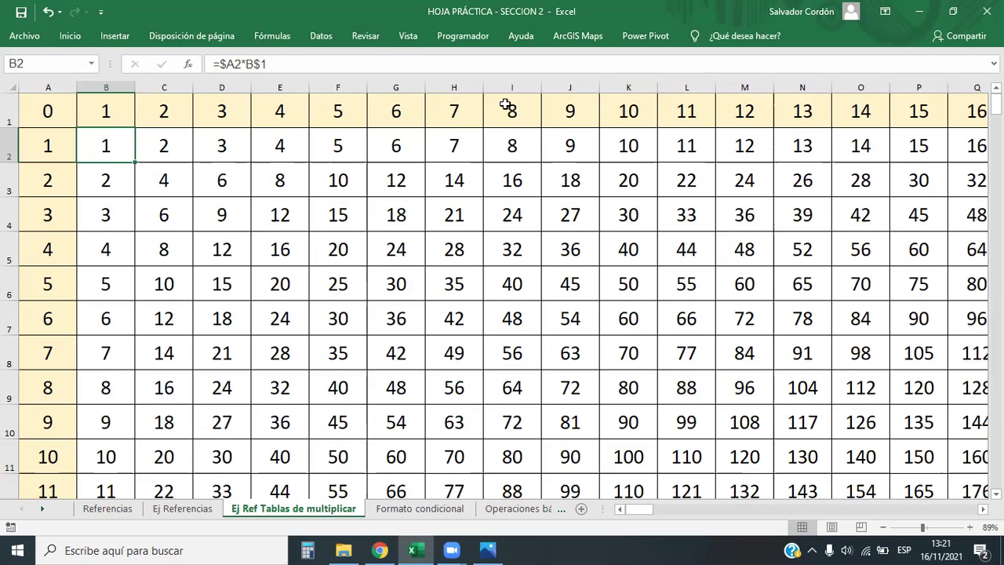
left_click(400, 37)
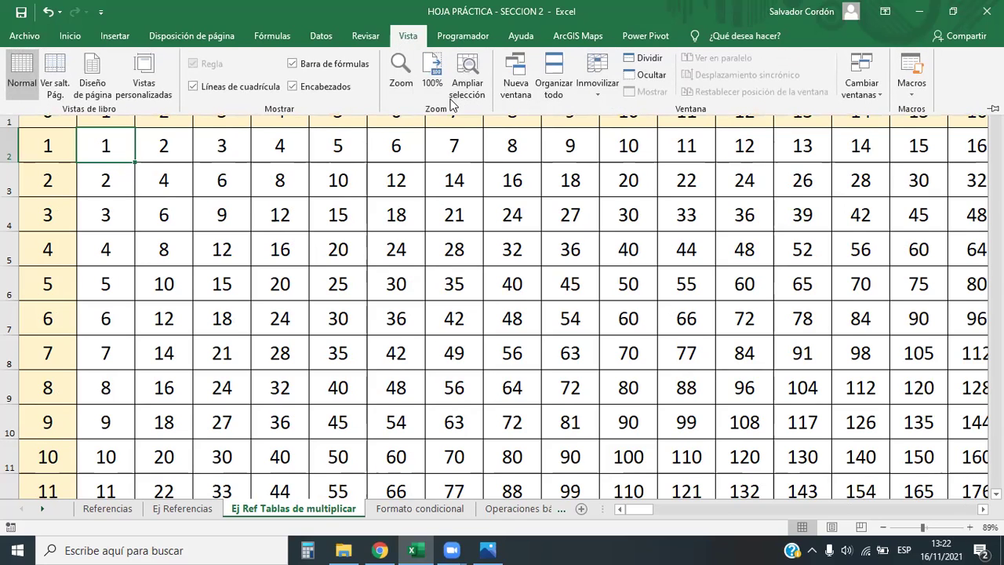
left_click(593, 92)
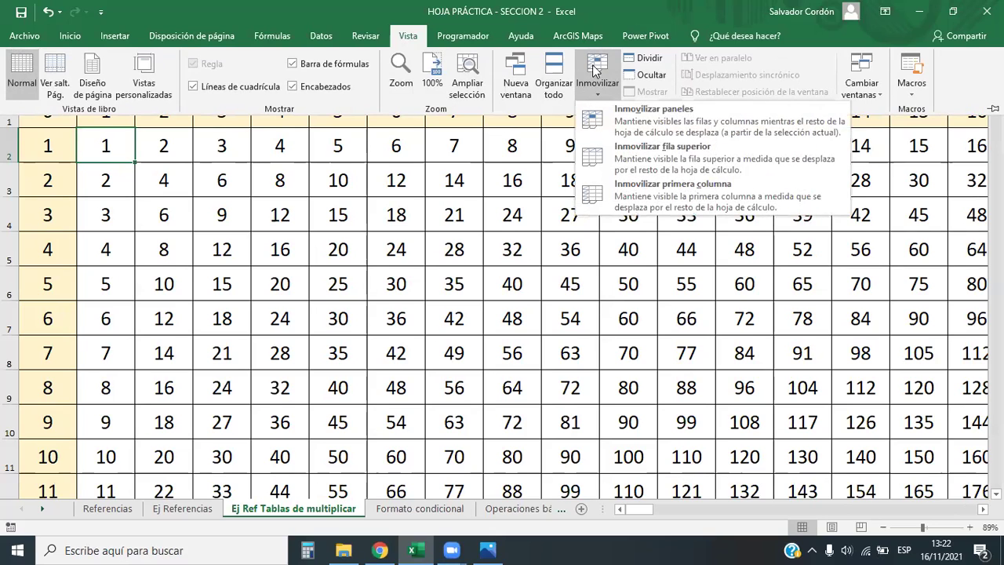
left_click(673, 120)
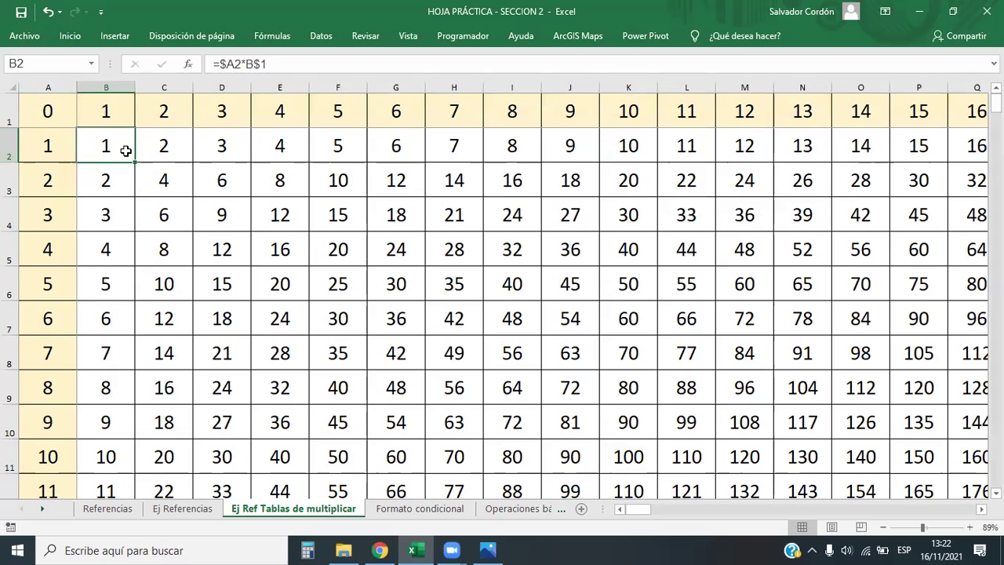
Test the frozen headers by selecting F6:T27 and going to the last table column in row 27
left_click_drag(331, 285, 684, 374)
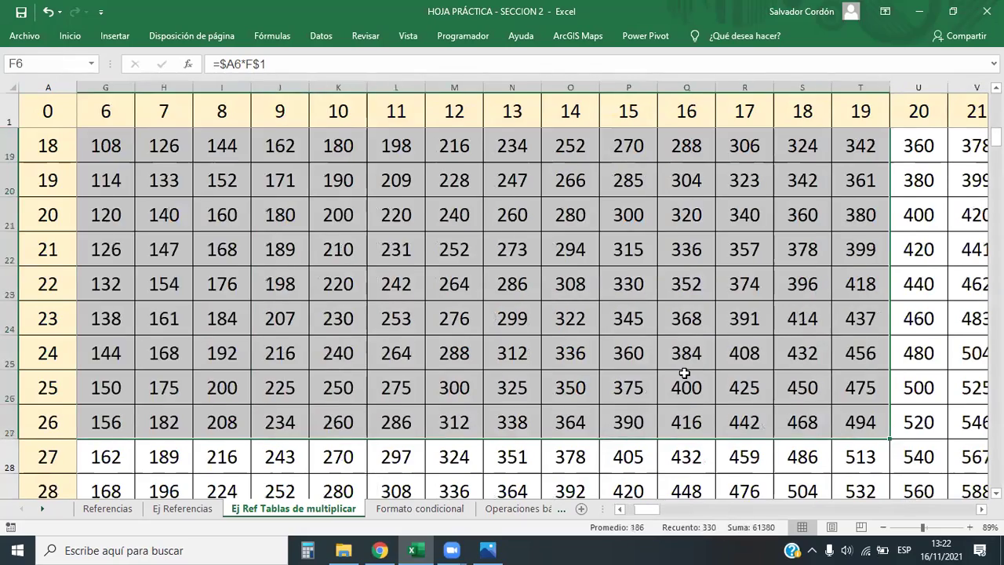
left_click(684, 374)
key("Down")
key("ctrl+Right")
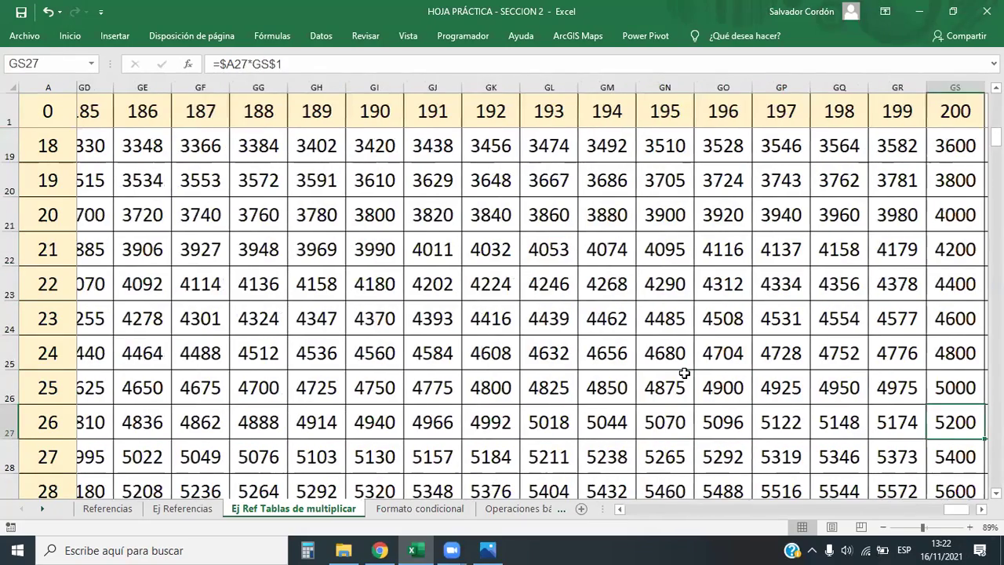
Review the product formulas from the table's last row leftwards to column GJ and up to row 178
key("ctrl+Down")
key("Left")
key("Left")
key("Left")
key("Left")
key("Left")
key("Left")
key("Left")
key("Left")
key("Left")
key("Up")
key("Up")
key("Up")
key("Up")
key("Up")
key("Up")
key("Up")
key("Up")
key("Up")
key("Up")
key("Up")
key("Up")
key("Up")
key("Up")
key("Up")
key("Up")
key("Up")
key("Up")
key("Up")
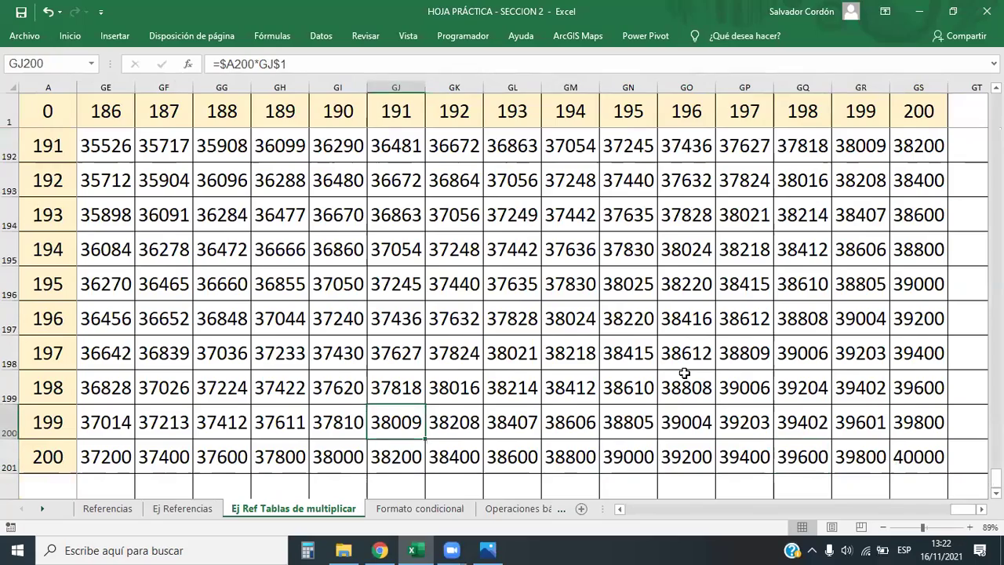
Examine the product formulas along row 178 between columns GJ and GB against the frozen headers
key("Left")
key("Left")
key("Left")
key("Left")
key("Left")
key("Left")
key("Left")
key("Left")
key("Left")
key("Left")
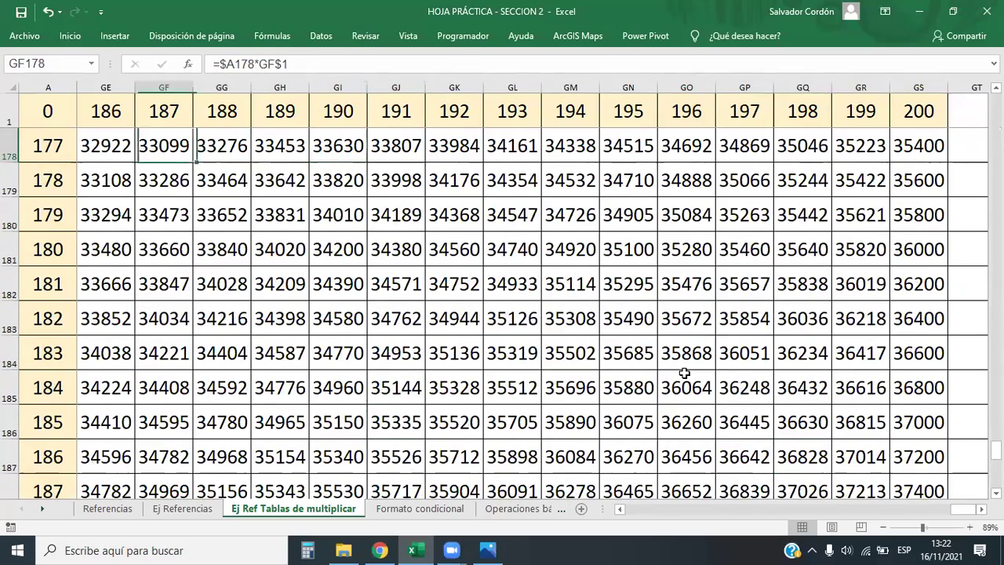
key("Right")
key("Right")
key("Right")
key("Right")
key("Right")
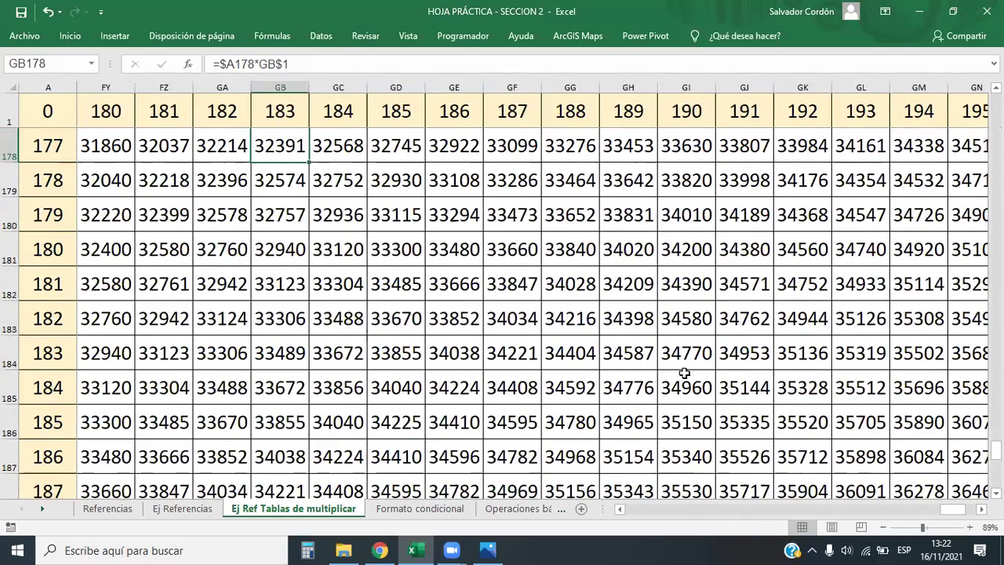
Locate the yellow cell GD143 by following column GD upwards from row 178
key("Up")
key("Up")
key("Up")
key("Up")
key("Up")
key("Up")
key("Up")
key("Up")
key("Up")
key("Up")
key("Up")
key("Up")
key("Up")
key("Up")
key("Up")
key("Up")
key("Up")
key("Up")
key("Up")
key("Up")
key("Up")
key("Up")
key("Up")
key("Up")
key("Up")
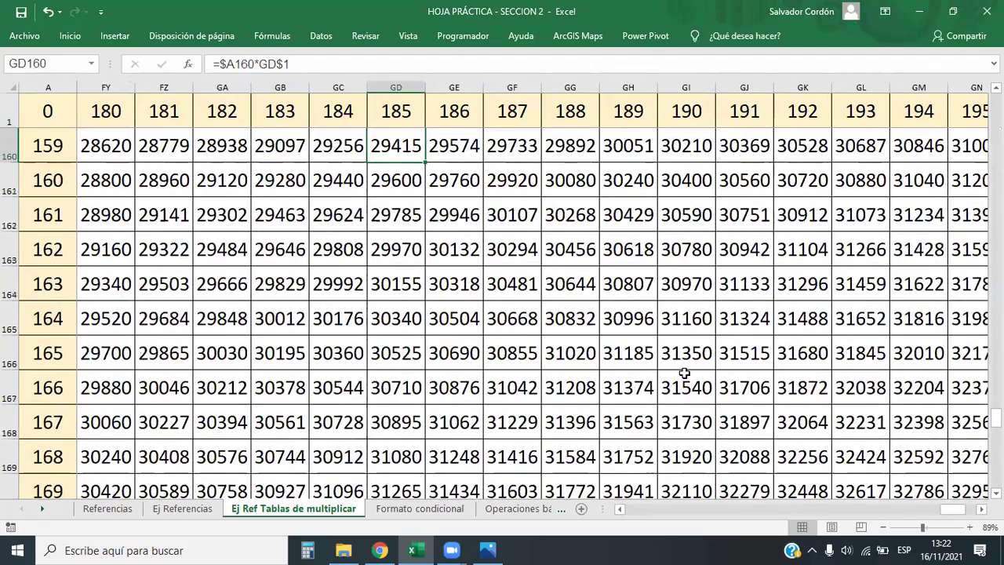
key("Down")
key("Down")
key("Down")
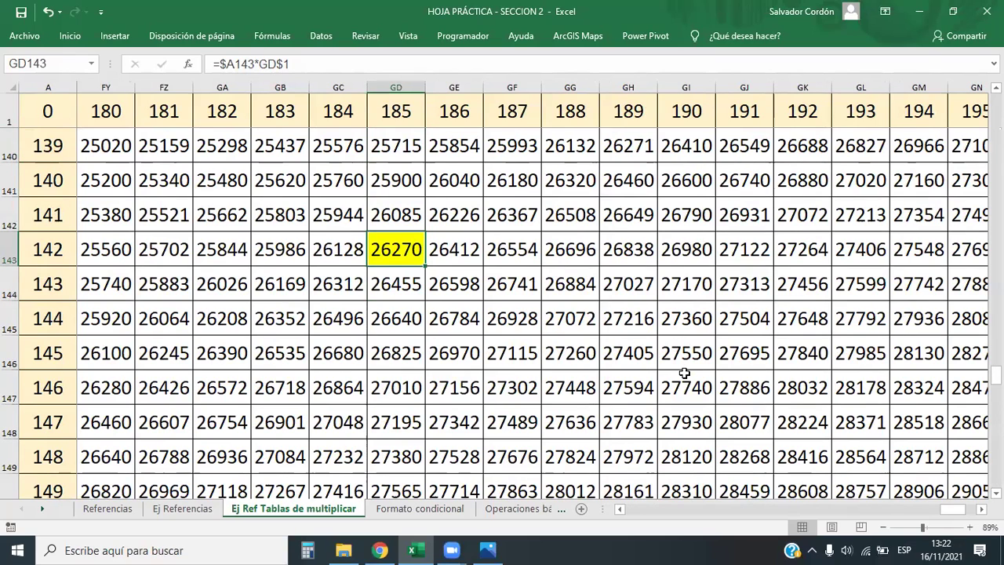
Trace the yellow cell's two factors by inspecting column GD, row 143 and header A143
left_click(396, 87)
left_click(11, 258)
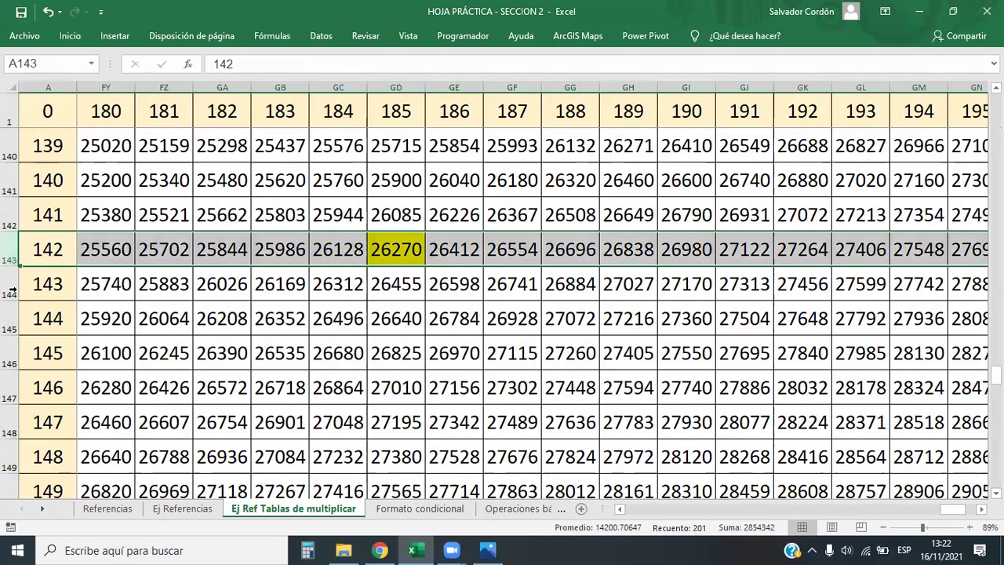
left_click(29, 251)
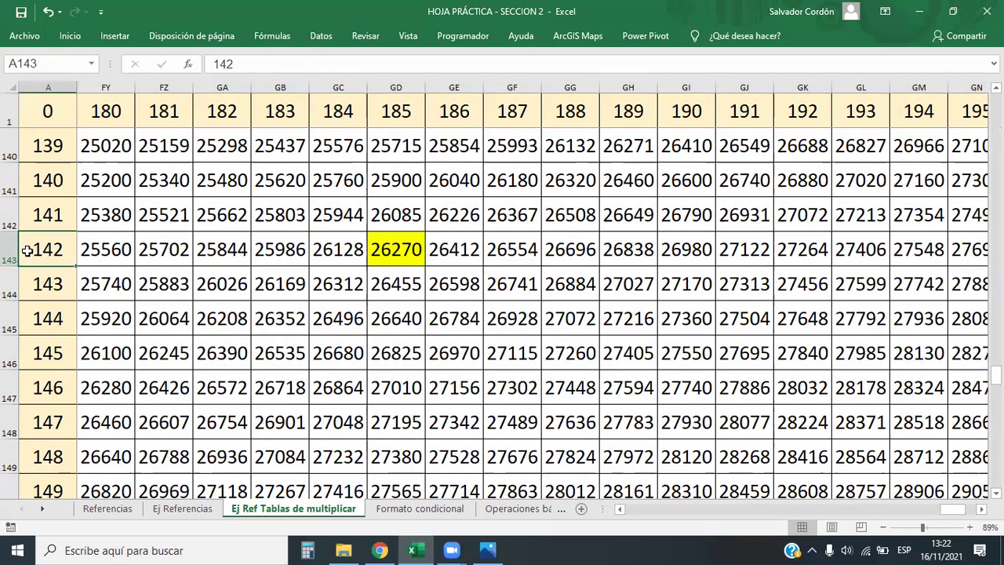
left_click(396, 85)
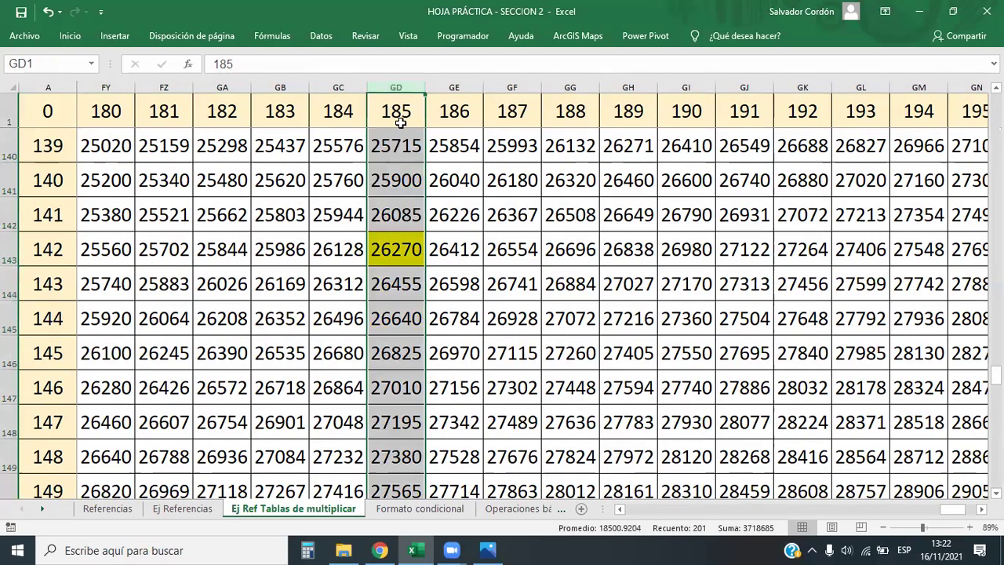
left_click(396, 248)
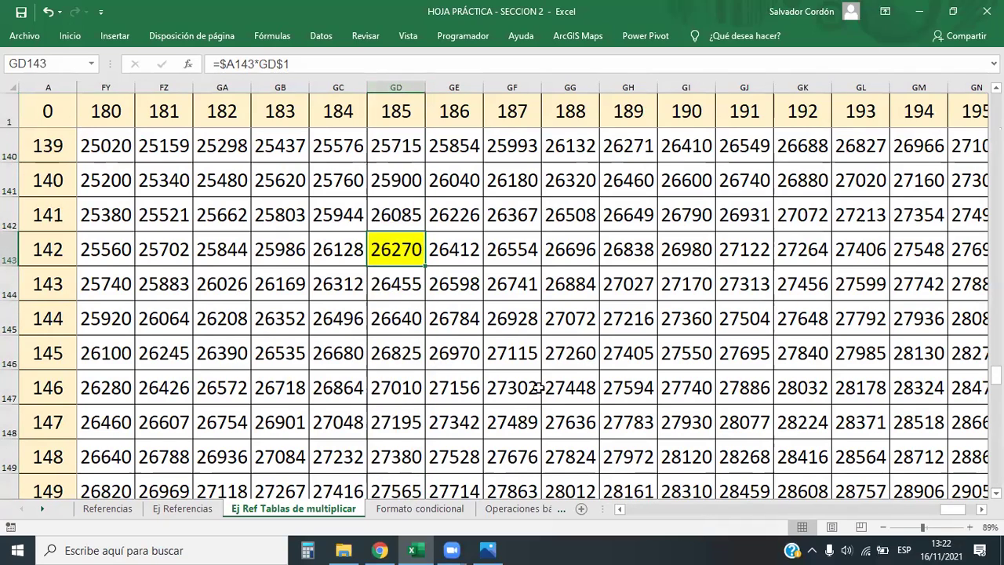
Check the frozen headers at the table's outer edges, from the end of row 143 back to cell A1
scroll(393, 248, "right", 3)
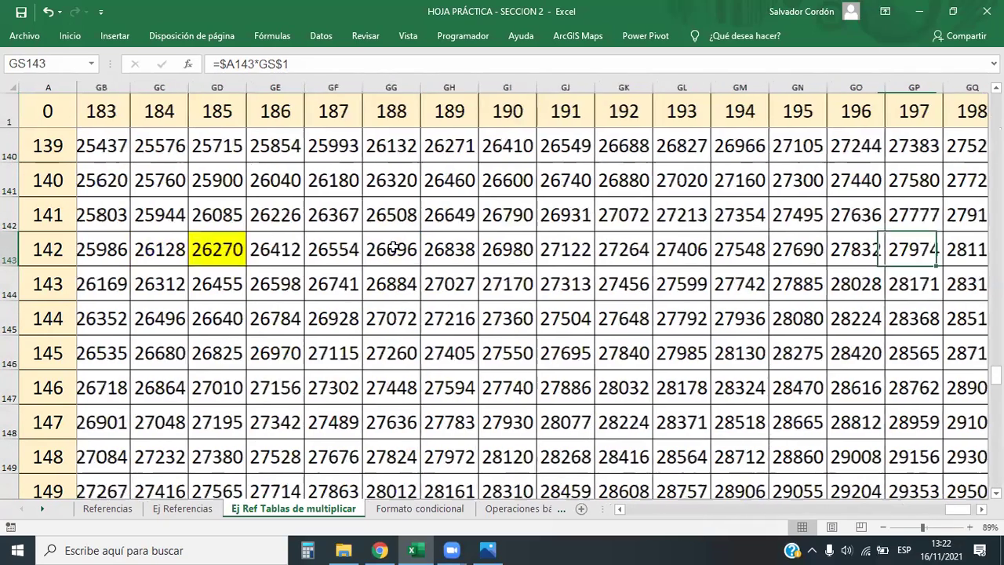
key("ctrl+Left")
key("ctrl+Down")
key("ctrl+Up")
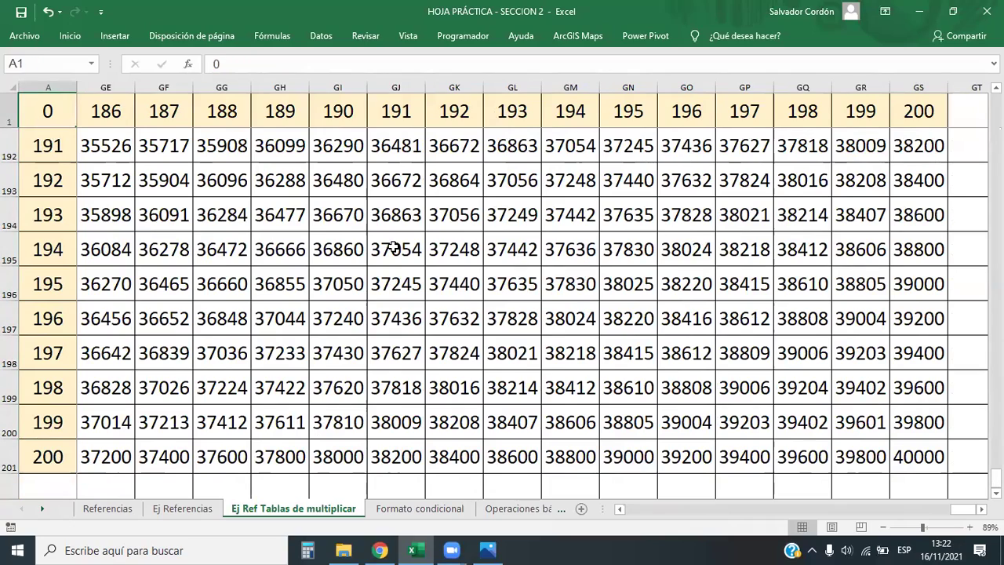
key("Down")
key("ctrl+Right")
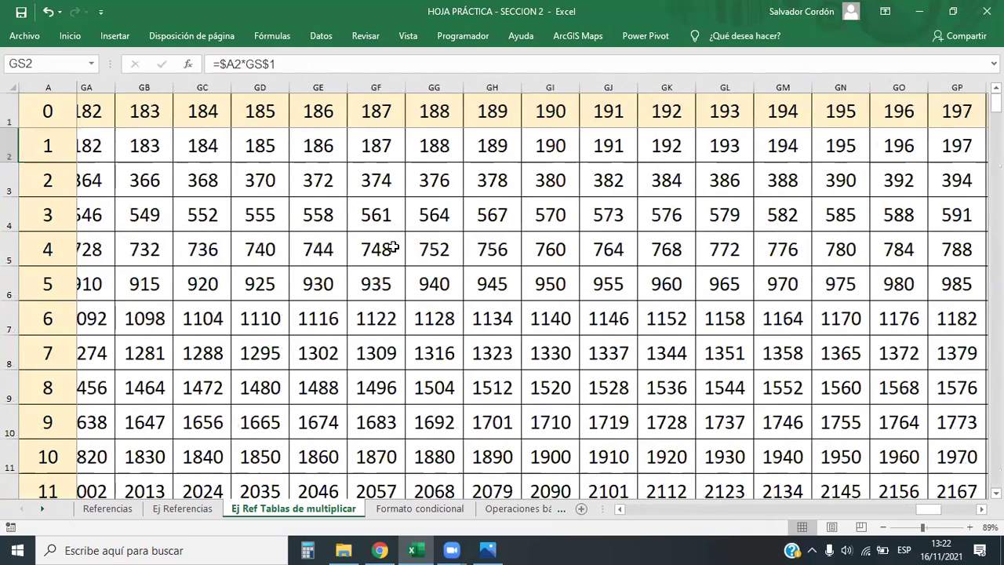
key("Down")
key("ctrl+Left")
key("Up")
key("Up")
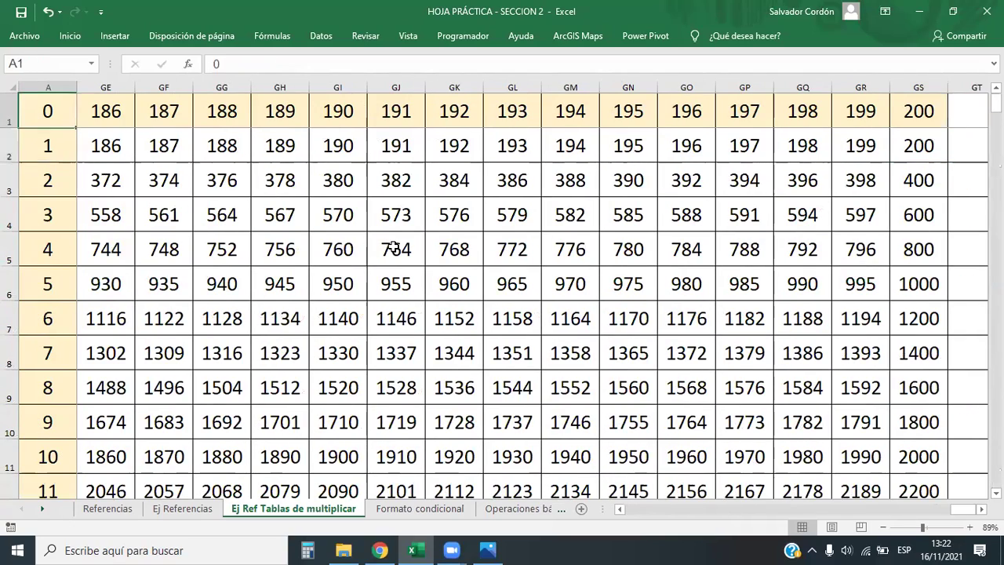
Review the product formulas along row 2 from cell B2 rightwards past column G
key("Right")
key("Down")
key("Right")
key("Right")
key("Right")
key("Right")
key("Right")
key("Right")
key("Right")
key("Right")
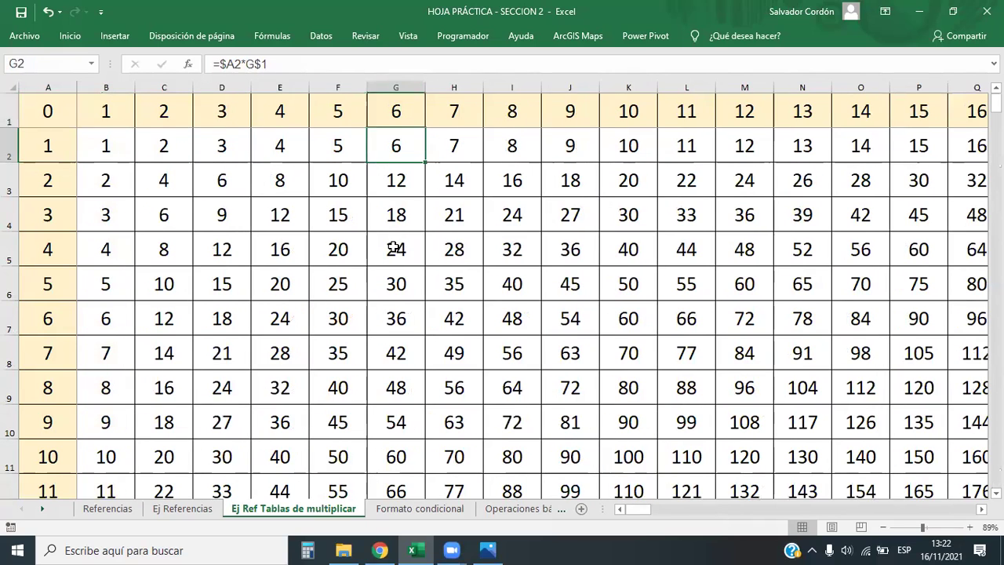
Review the product formulas along row 2 from G2 back to the row header in A2
key("Left")
key("Left")
key("Left")
key("Left")
key("Left")
key("Left")
key("Left")
key("Left")
key("Left")
key("Right")
key("Left")
Compare the product formulas in the first rows of column D with header D1, finishing at cell A1
key("Right")
key("Right")
key("Right")
key("Down")
key("Down")
key("Up")
key("Up")
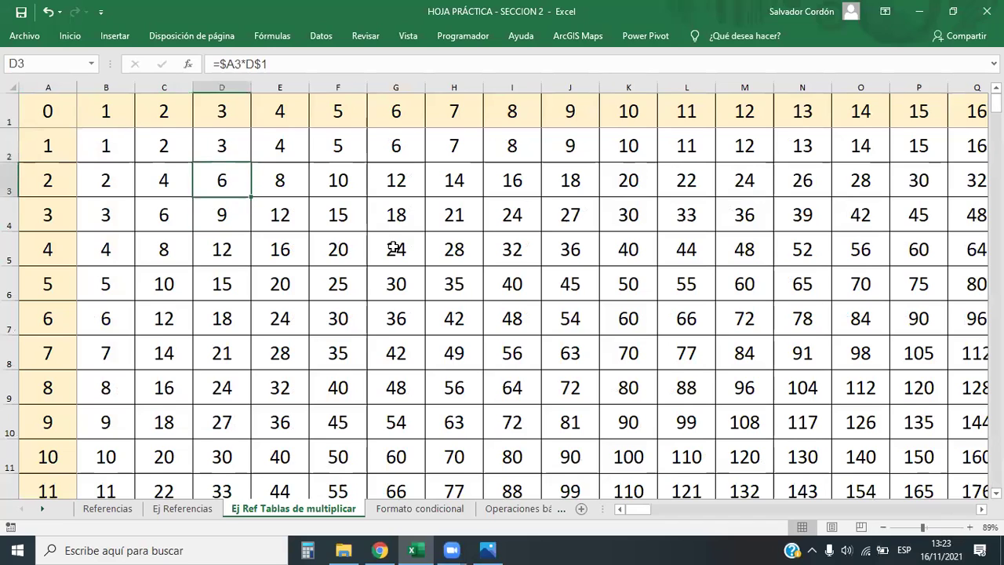
key("Down")
key("Up")
key("Up")
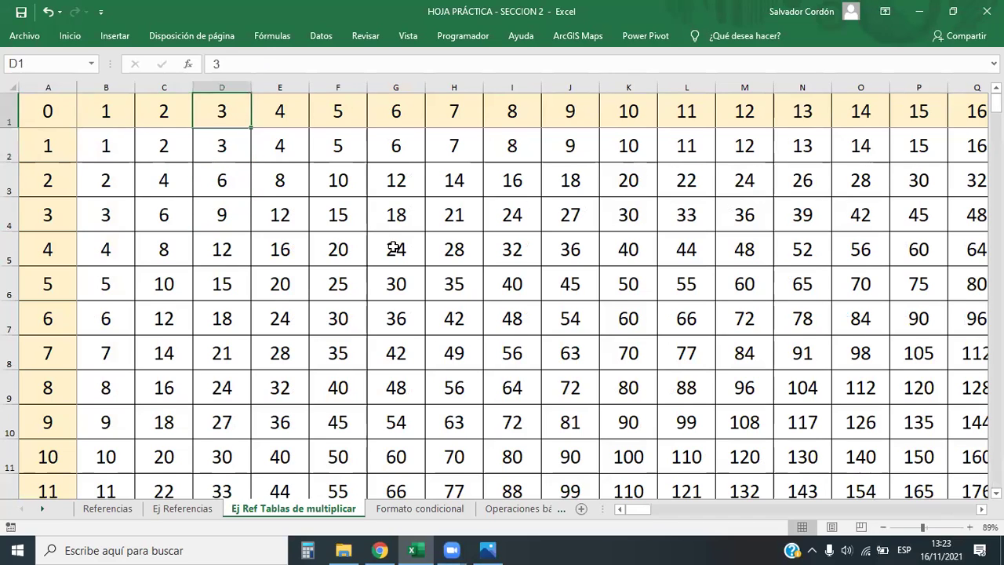
key("Left")
key("Left")
key("Left")
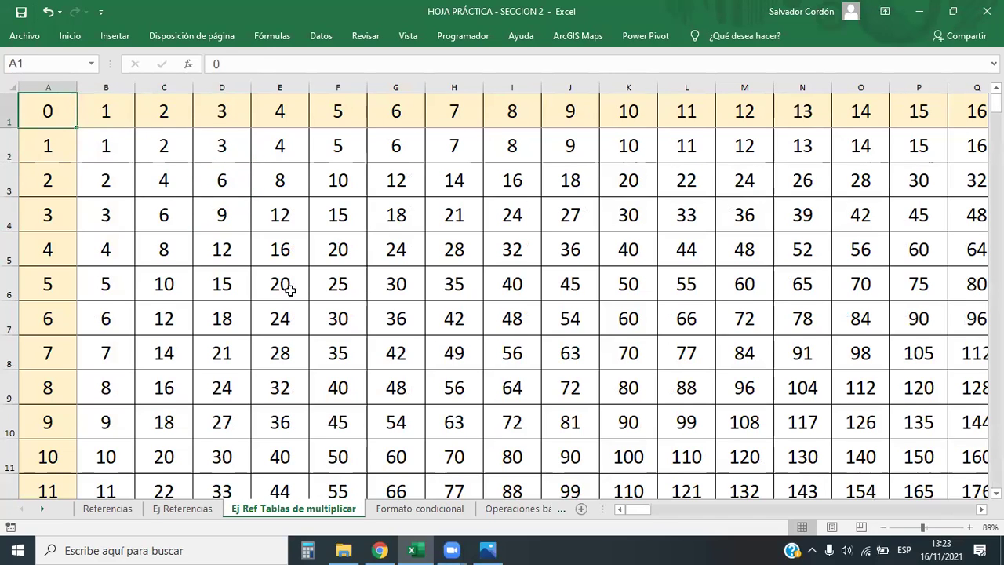
Change the formula in B2 to a sum with mixed references, =$A2+B$1
left_click(95, 147)
left_click(247, 64)
key("BackSpace")
type("*")
key("Return")
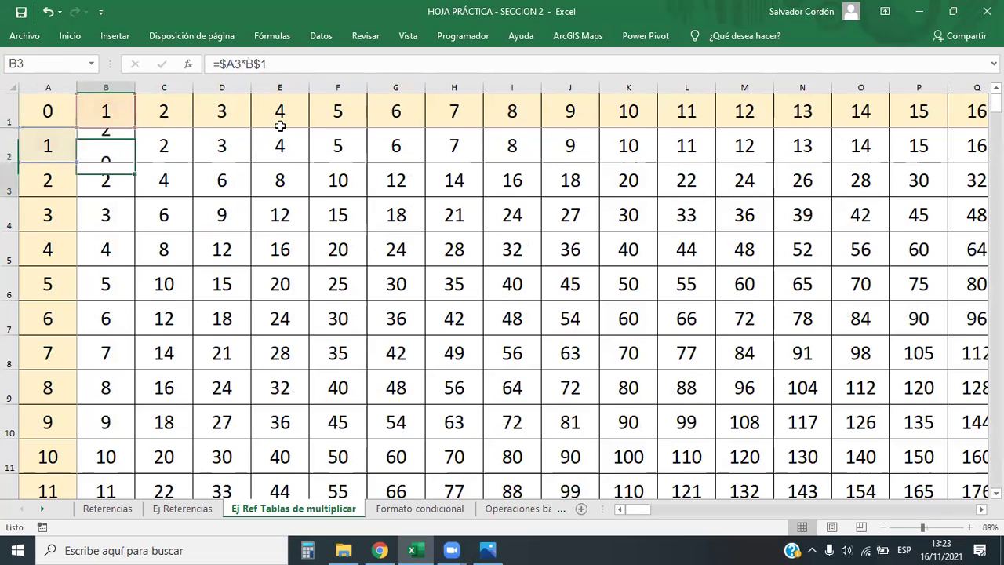
Fill the B2 addition formula across row 2 to column GS and down through the whole table
left_click(124, 146)
left_click_drag(135, 163, 892, 161)
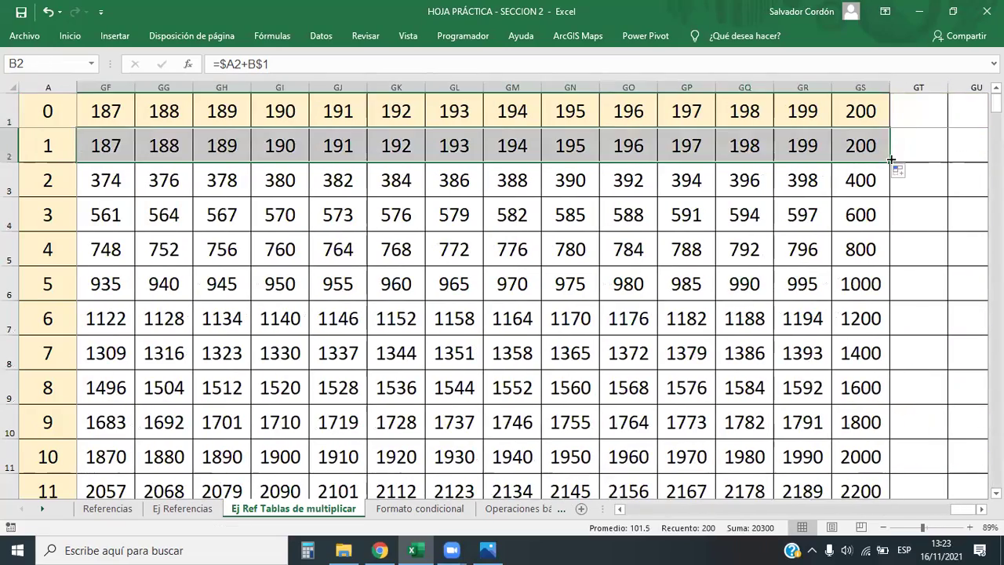
double_click(891, 162)
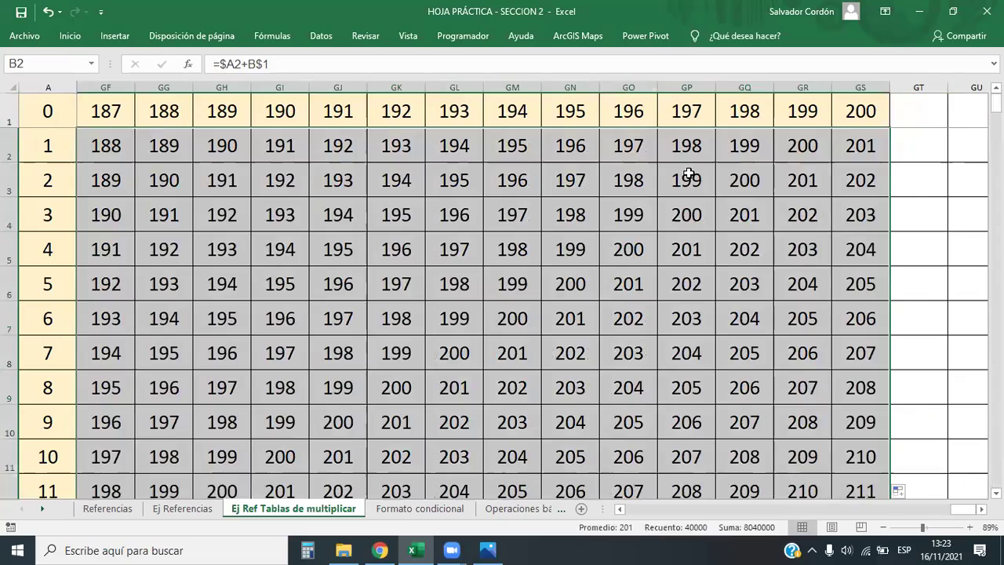
Review the sums in column B from row 3 to row 12 and near the table's last row
left_click(687, 174)
key("ctrl+Left")
key("Right")
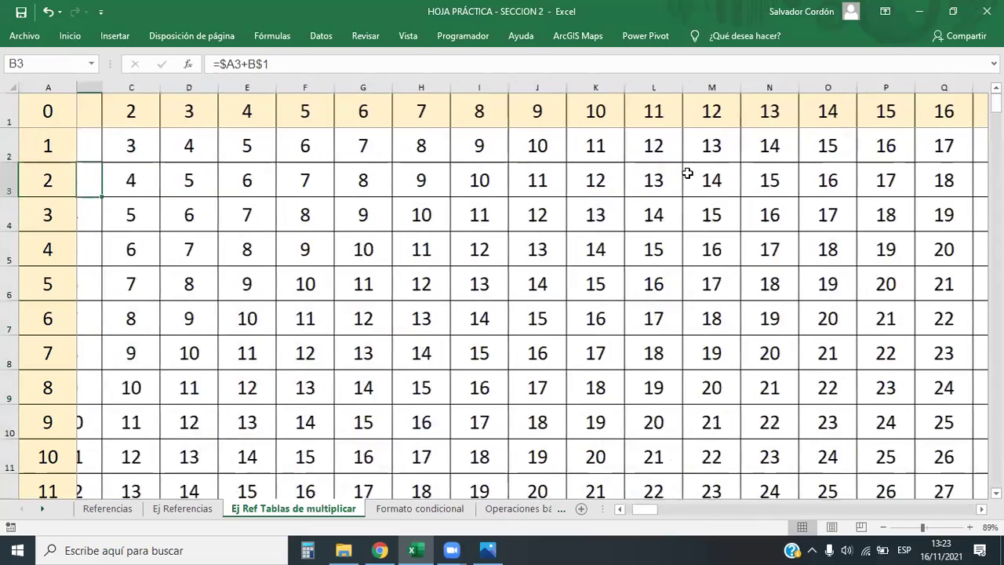
key("Down")
key("Down")
key("Down")
key("Down")
key("Down")
key("Down")
key("Down")
key("Down")
key("Down")
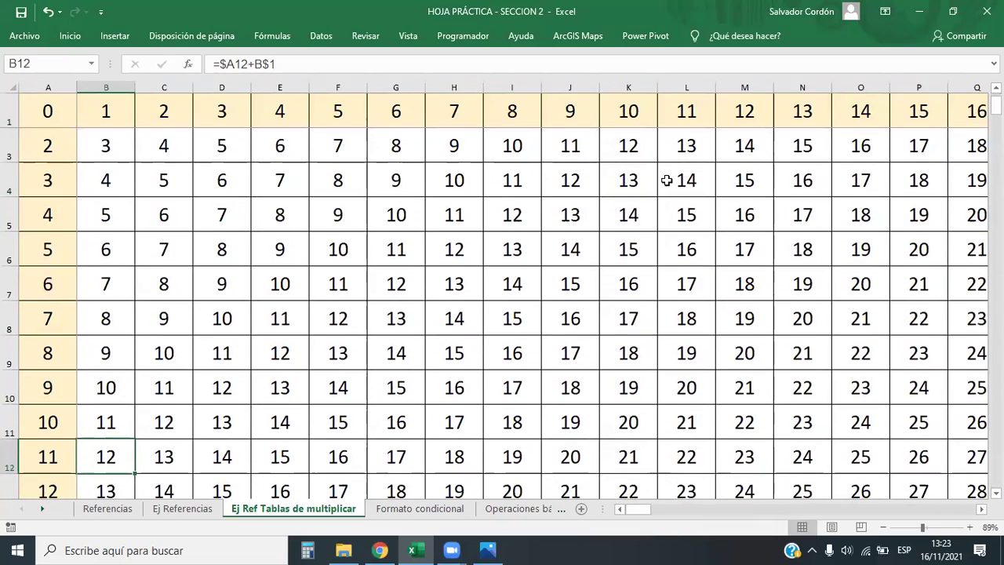
key("ctrl+Down")
key("Up")
key("Up")
key("Up")
key("Up")
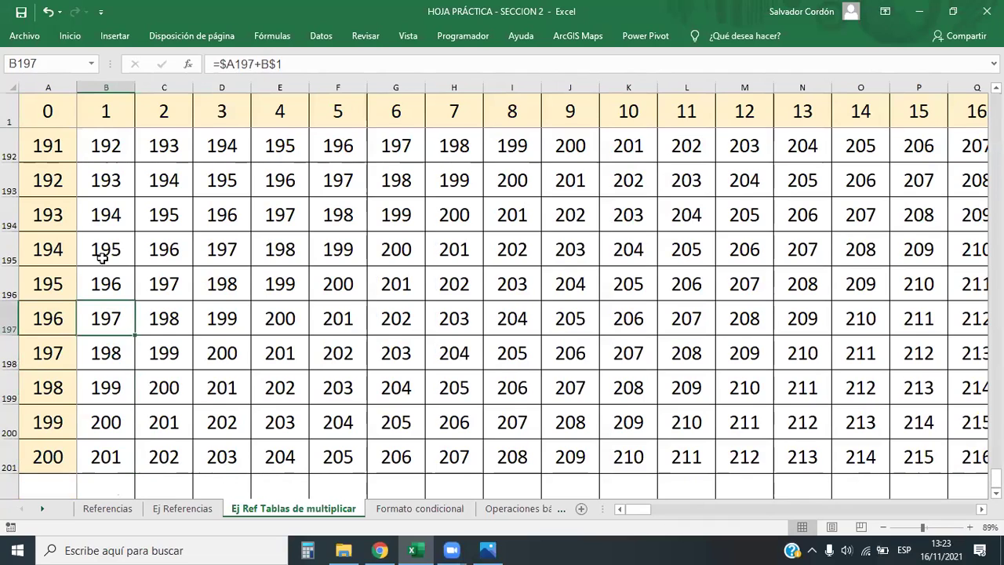
Highlight row 197 together with column GN and check the sum formula at their intersection, GN197
left_click(9, 315)
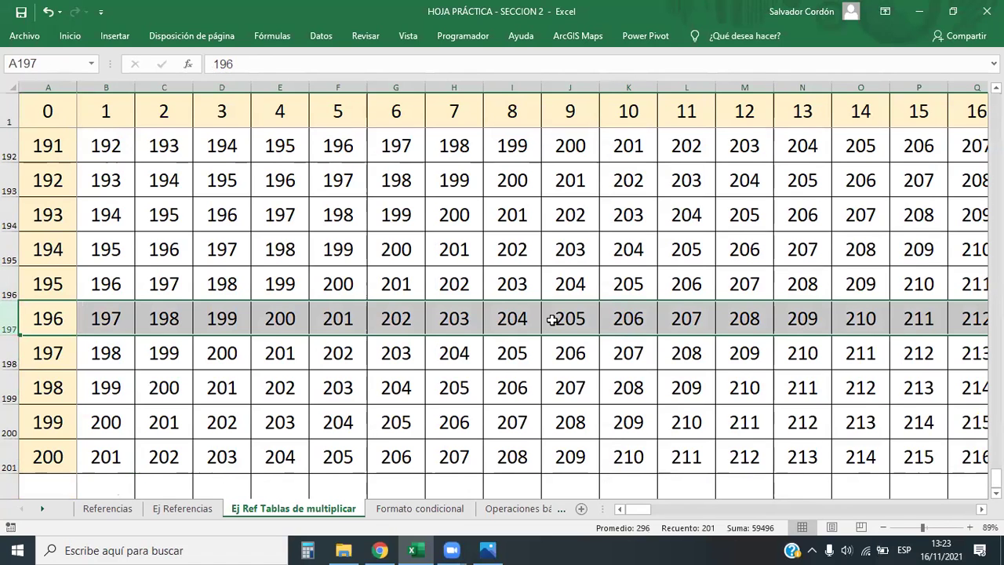
key("Right")
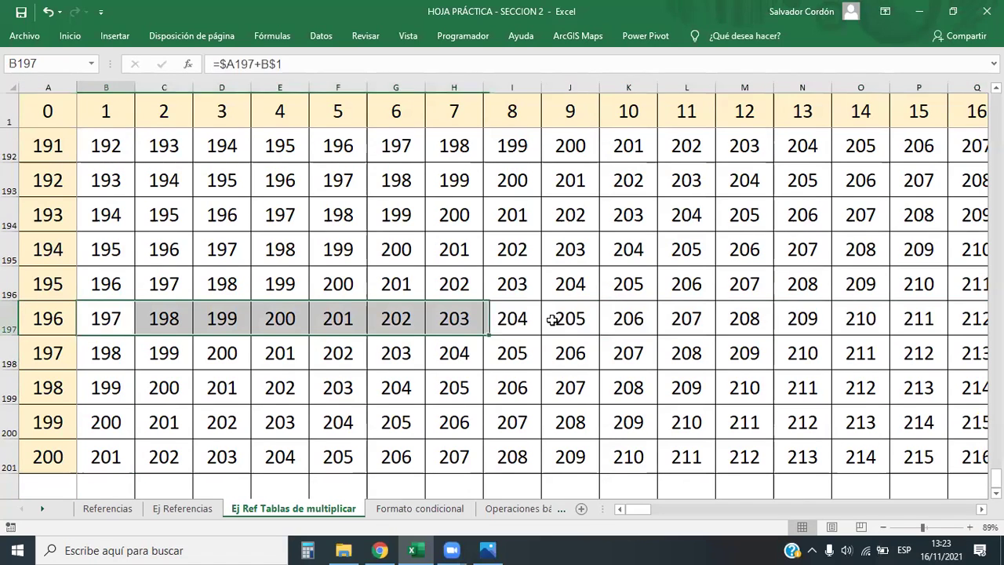
key("ctrl+Right")
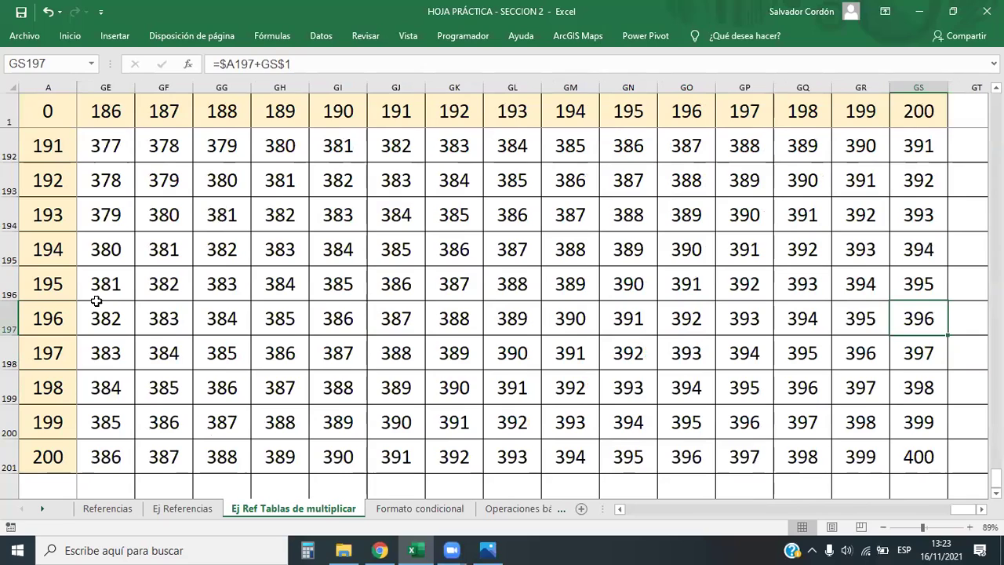
left_click(8, 318)
left_click(631, 87, "ctrl")
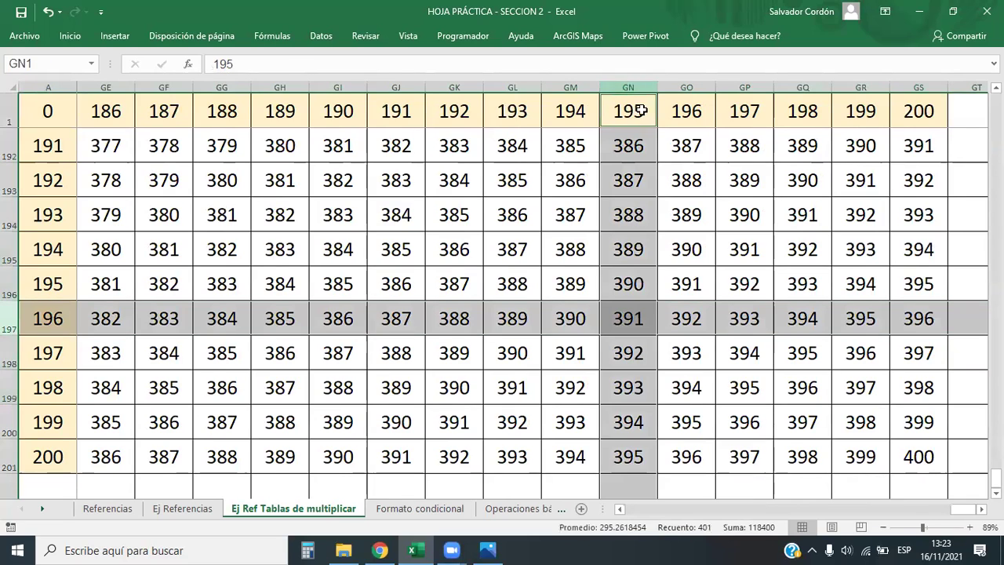
left_click(638, 310)
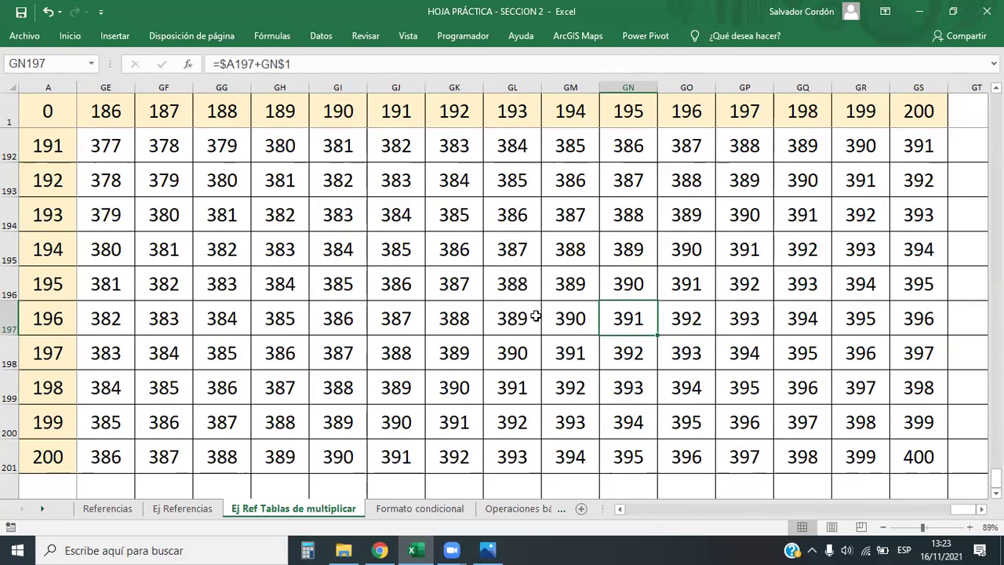
Inspect sample sums around GI188 and row 187 with their row headers, finishing at cell B2
scroll(535, 316, "up", 7)
left_click(219, 279)
scroll(520, 246, "down", 2)
scroll(533, 255, "down", 3)
left_click(338, 218)
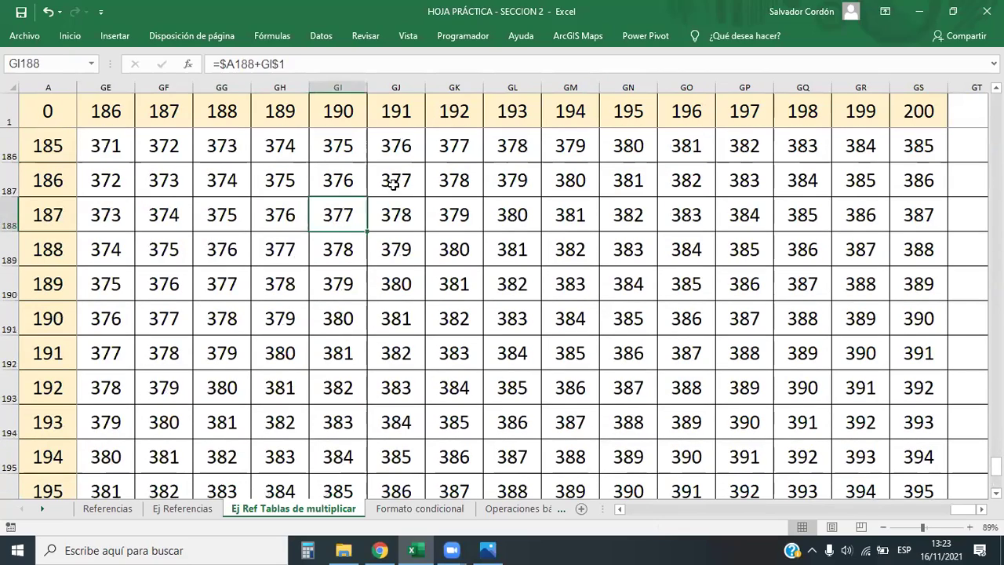
left_click(456, 149)
left_click(224, 181)
key("Home")
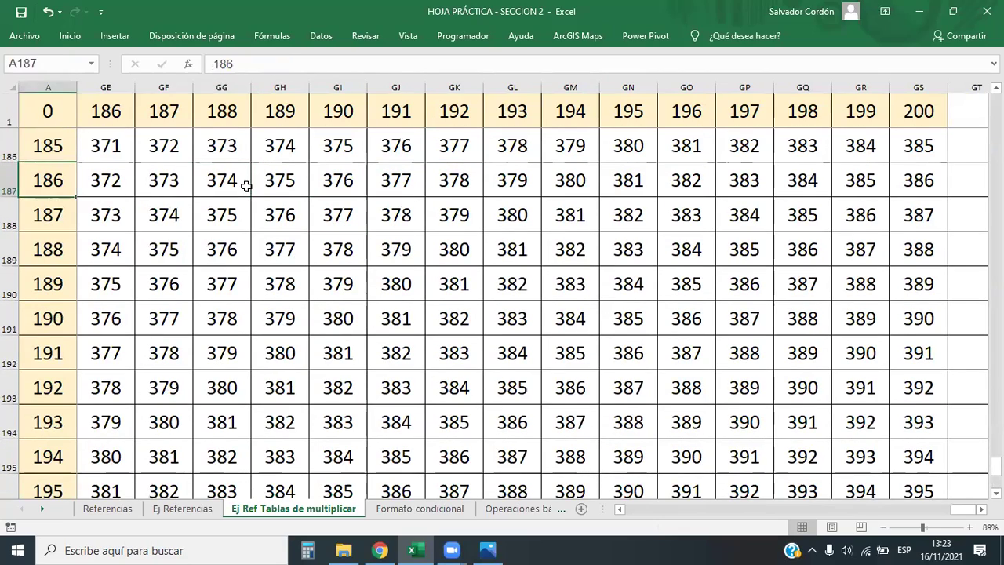
key("Up")
key("Home")
key("Up")
key("Up")
key("ctrl+Up")
key("Down")
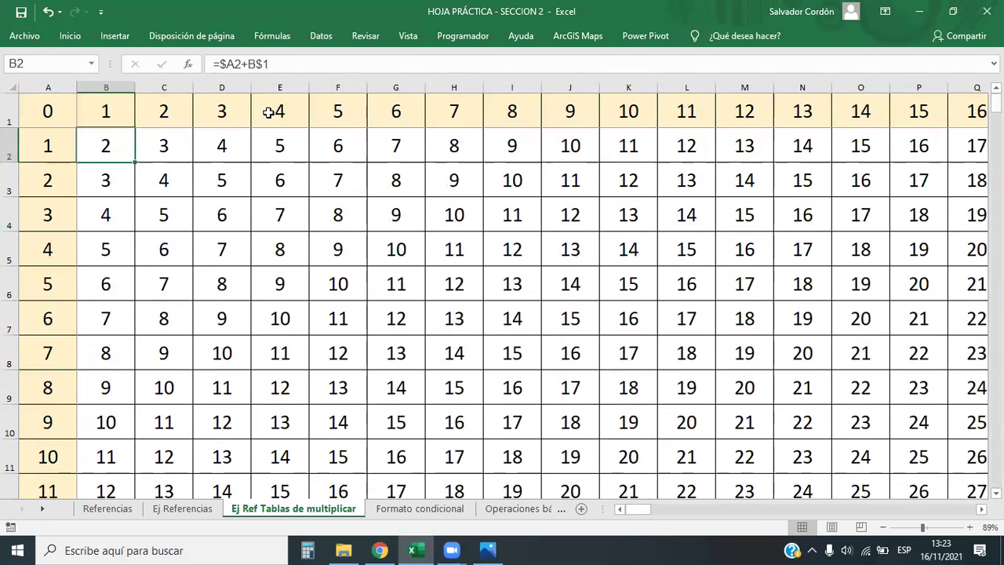
Change the formula in B2 to a subtraction with mixed references, =$A2-B$1
left_click(265, 62)
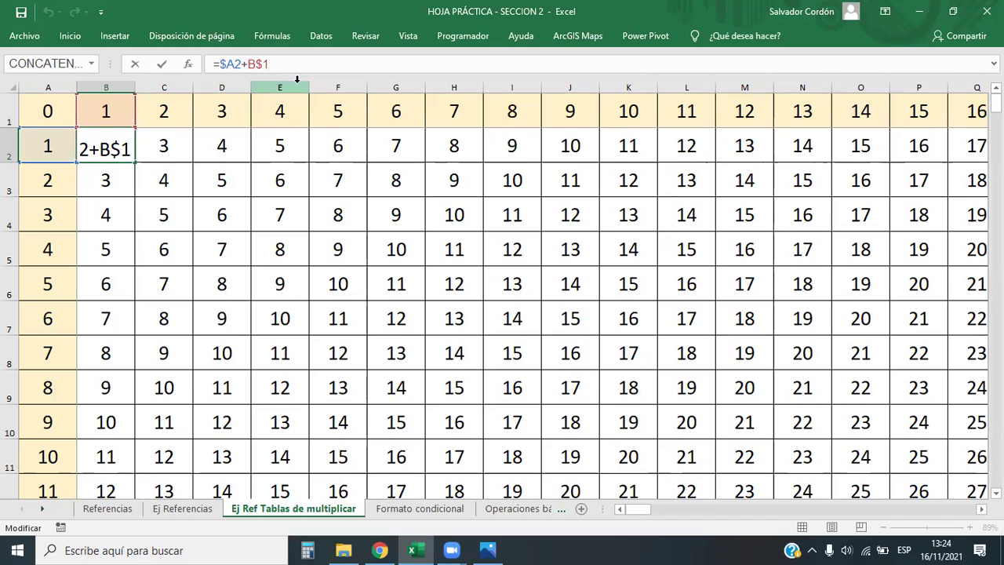
key("ctrl+Return")
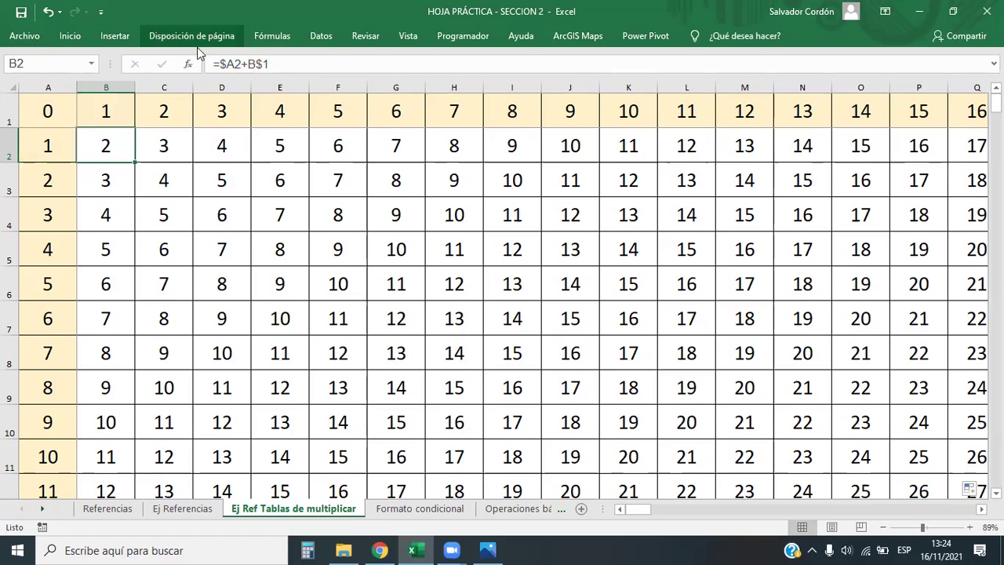
left_click(248, 64)
key("BackSpace")
type("-")
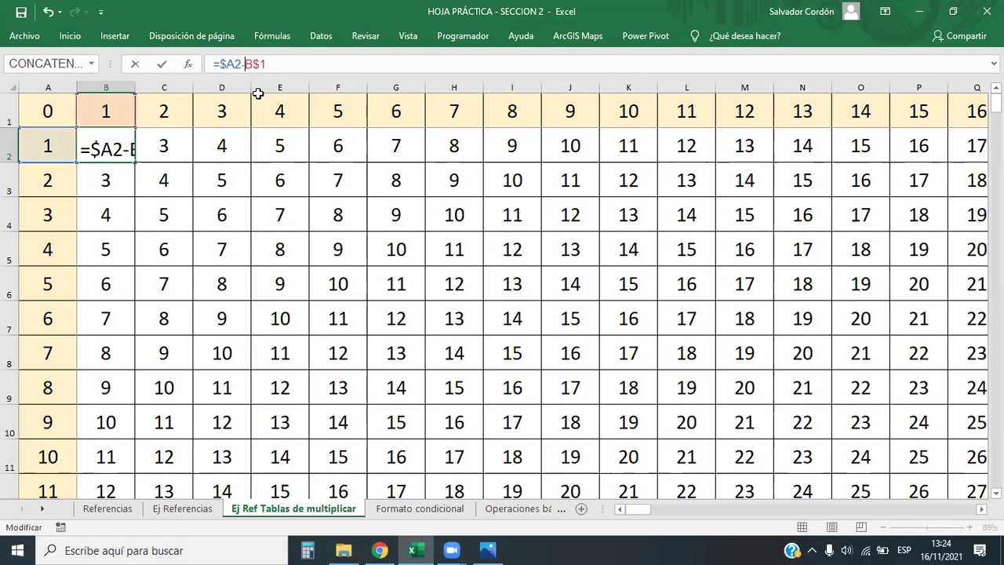
key("Return")
Fill the B2 subtraction formula across row 2 to column GS and down through the whole table
left_click(116, 150)
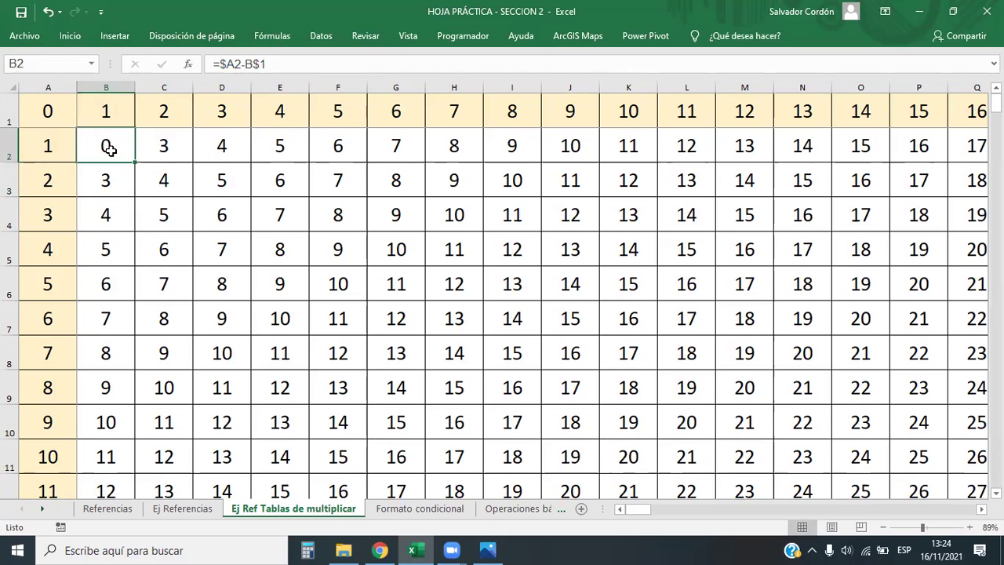
mouse_move(135, 162)
left_mouse_down()
mouse_move(916, 145)
mouse_move(891, 161)
left_mouse_up()
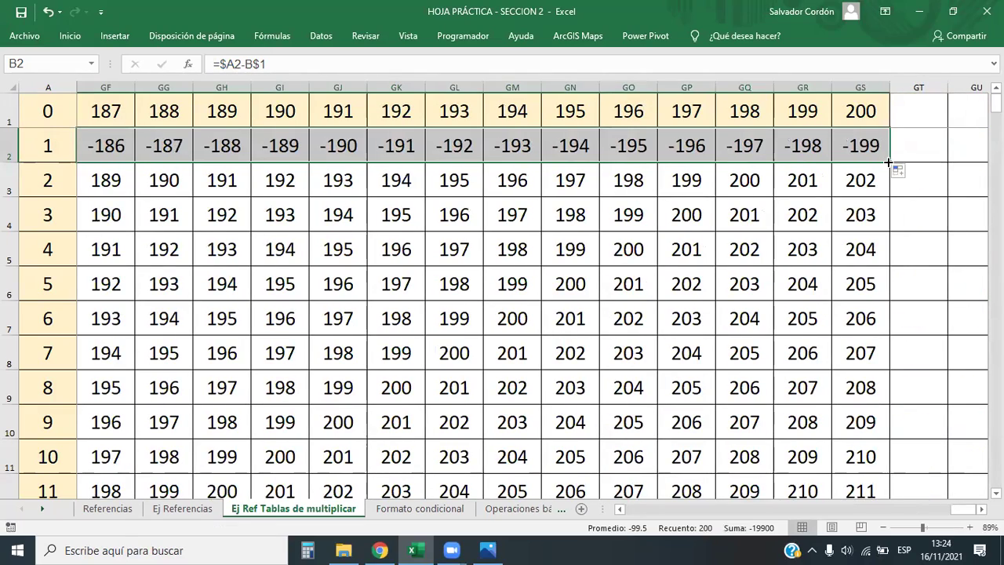
double_click(890, 162)
Examine the differences from the table's last columns back to the formula in cell B2
left_click(765, 232)
key("ctrl+Left")
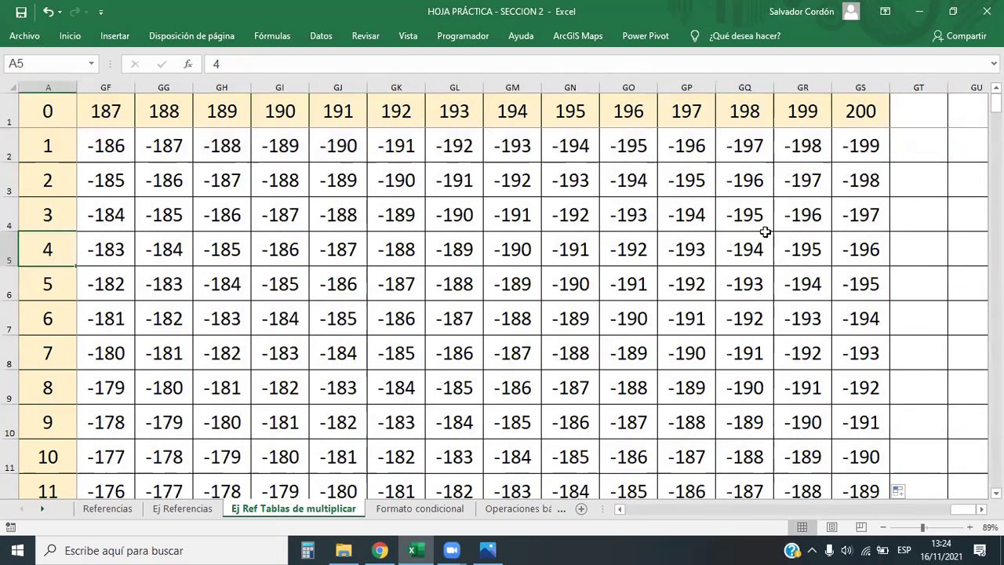
key("Up")
key("ctrl+Up")
key("ctrl+Home")
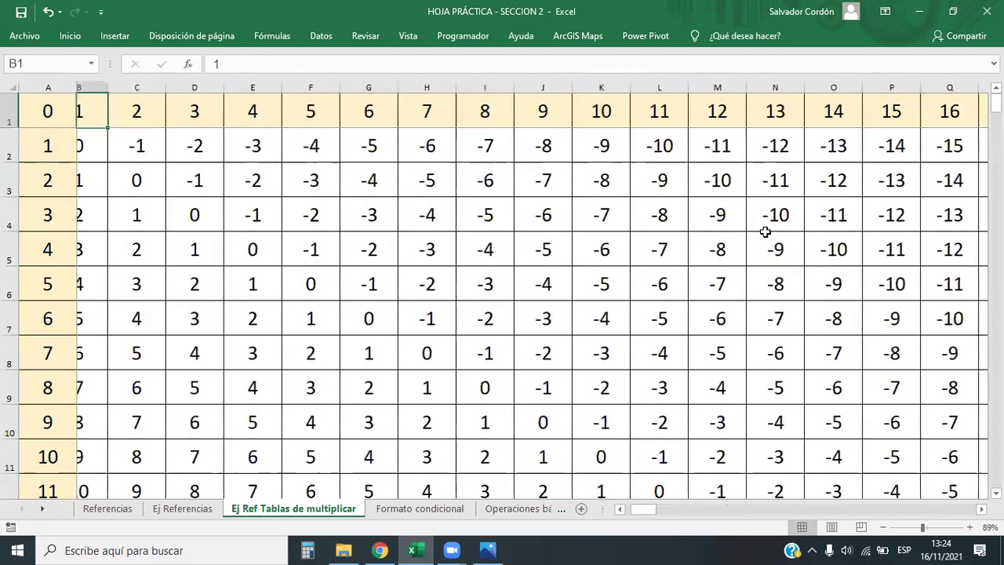
key("Down")
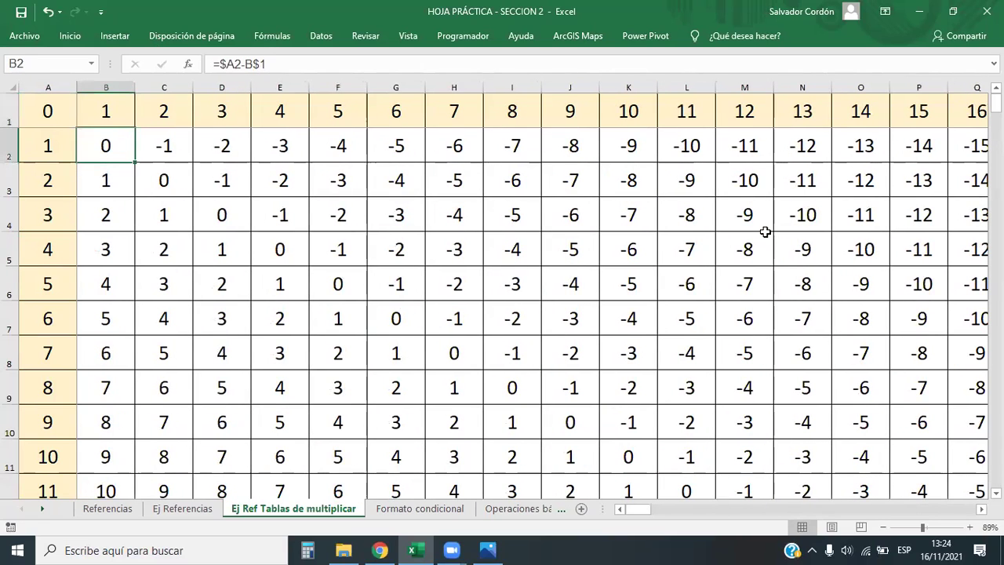
Select the zeros along the table's diagonal together, from A1 and B2 through O15
left_click(37, 105)
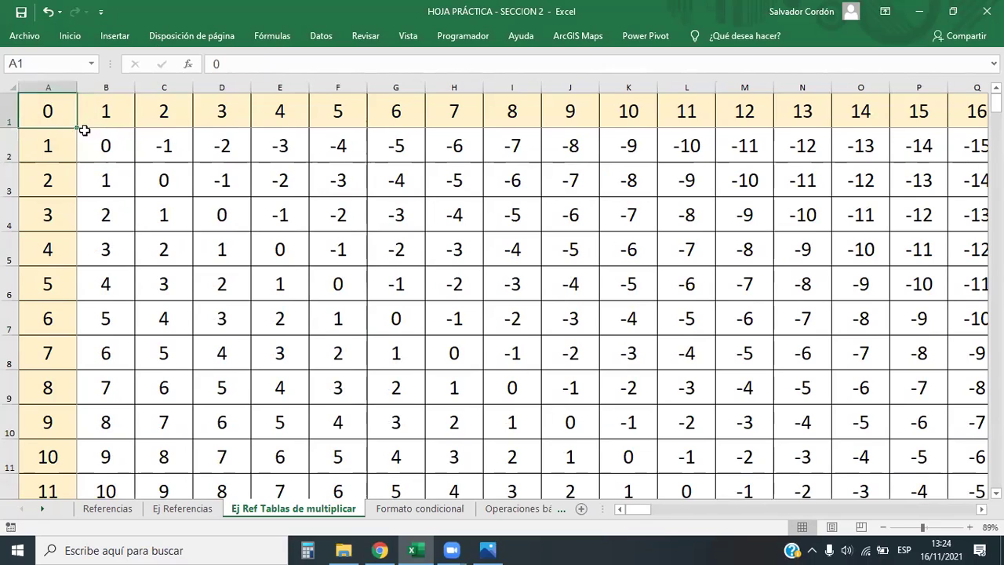
left_click(104, 141, "ctrl")
left_click(168, 174, "ctrl")
left_click(229, 207, "ctrl")
left_click(268, 237, "ctrl")
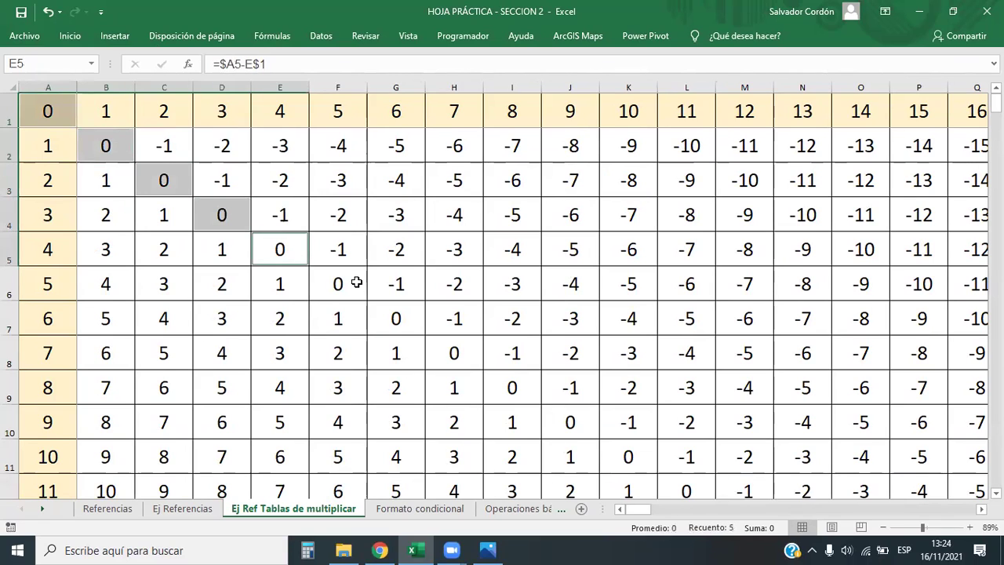
left_click(357, 282, "ctrl")
left_click(408, 315, "ctrl")
left_click(469, 348, "ctrl")
left_click(506, 383, "ctrl")
left_click(594, 423, "ctrl")
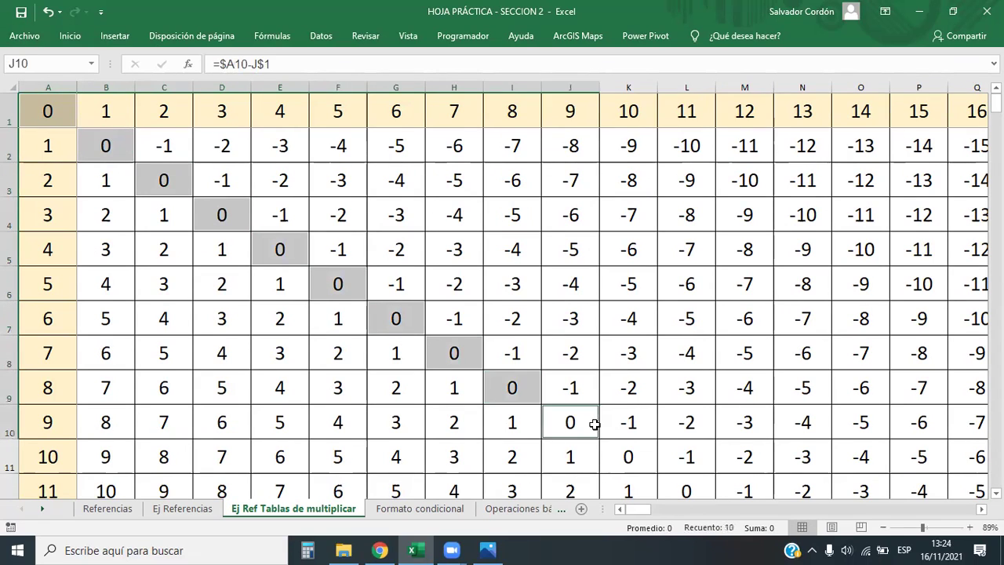
left_click(632, 459, "ctrl")
left_click(708, 488, "ctrl")
scroll(587, 348, "down", 1)
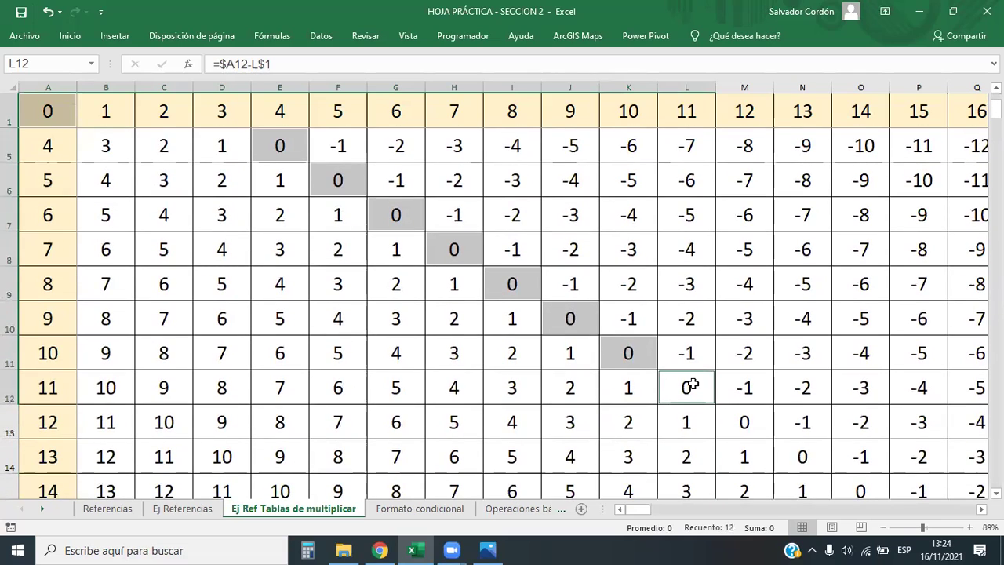
left_click(771, 418, "ctrl")
left_click(807, 457, "ctrl")
left_click(835, 477, "ctrl")
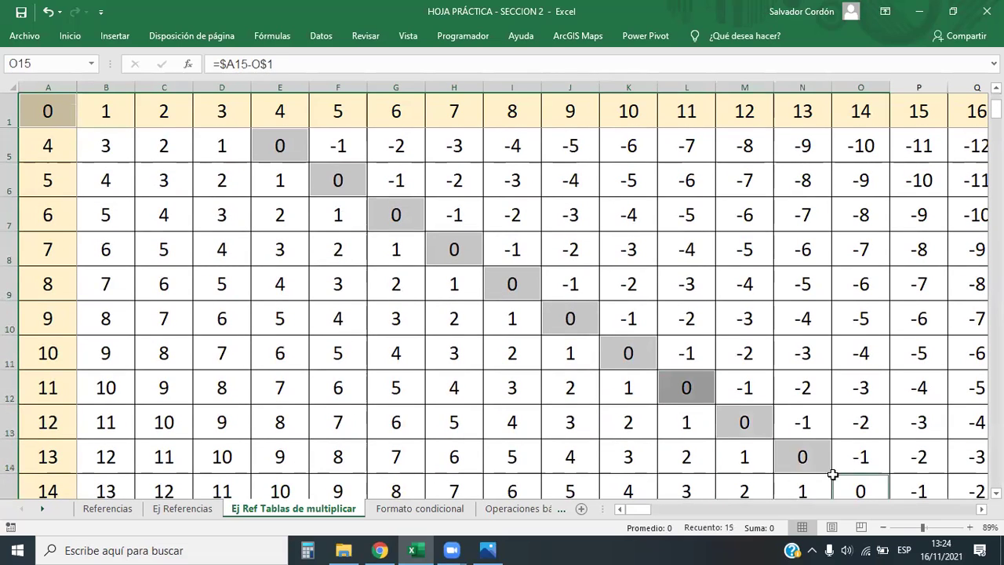
Extend the diagonal selection of zeros with the cells from P16 through X24
scroll(384, 280, "up", 1)
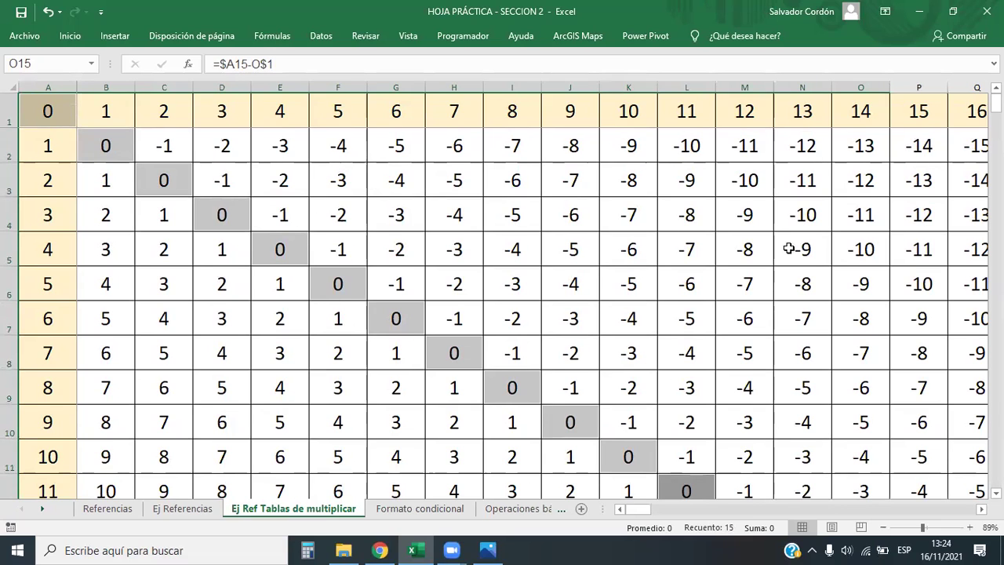
scroll(512, 286, "down", 2)
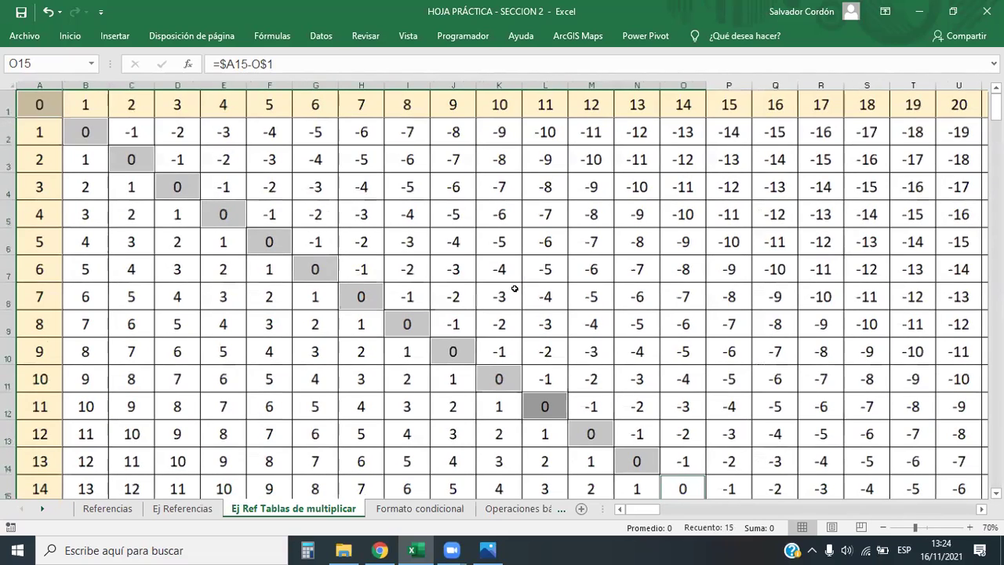
scroll(324, 378, "down", 3)
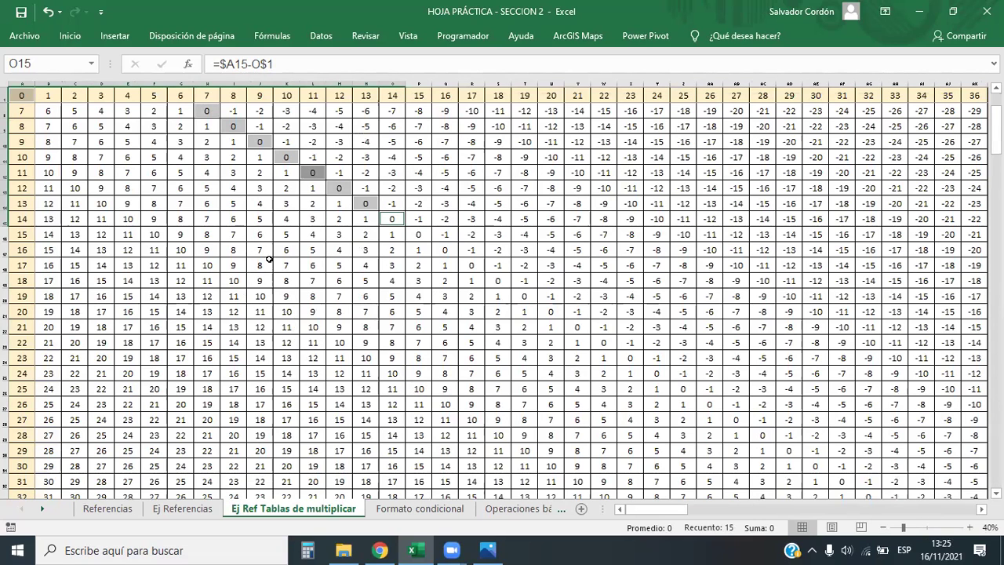
left_click(418, 234, "ctrl")
left_click(444, 250, "ctrl")
left_click(471, 266, "ctrl")
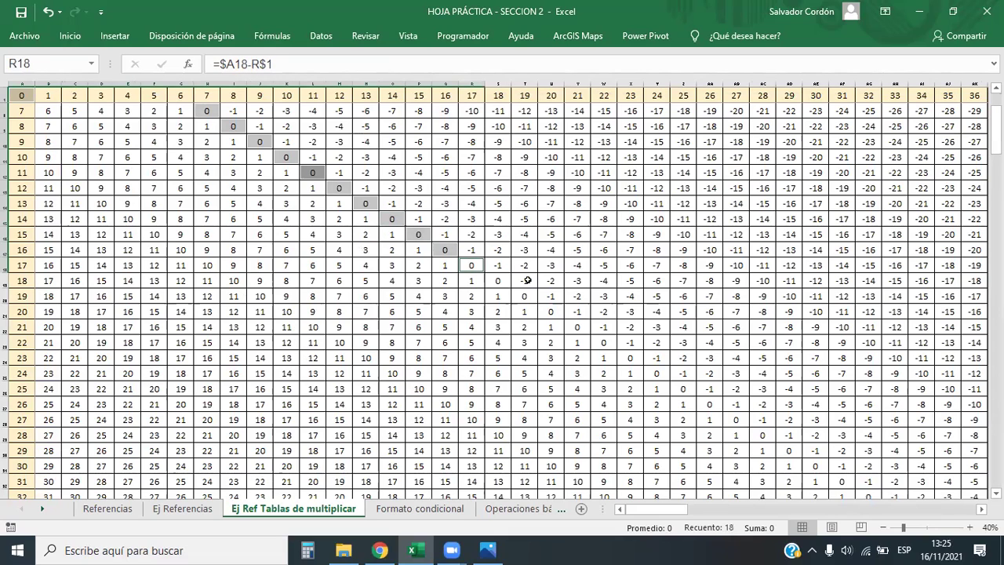
left_click(499, 280, "ctrl")
left_click(523, 295, "ctrl")
left_click(551, 311, "ctrl")
left_click(577, 327, "ctrl")
left_click(603, 342, "ctrl")
left_click(630, 358, "ctrl")
scroll(260, 317, "up", 1)
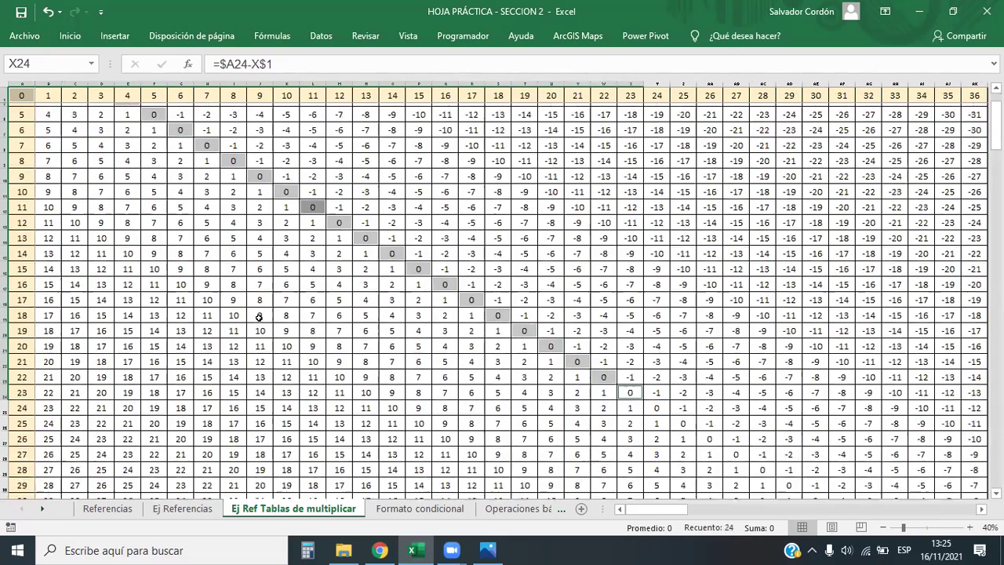
Select row 18 and column R together to trace the cell where both 17 headers cross on the diagonal
left_click(11, 308)
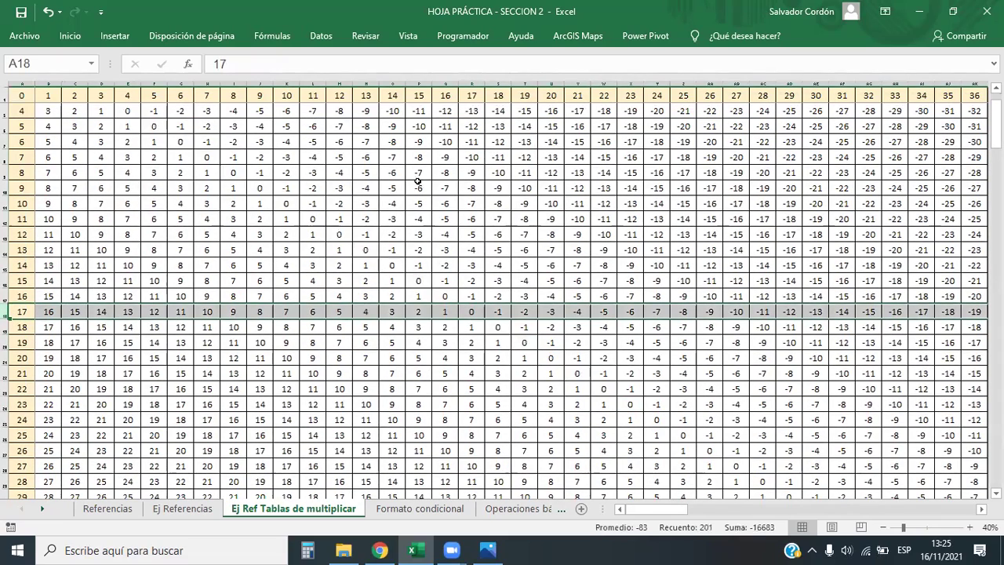
left_click(467, 82, "ctrl")
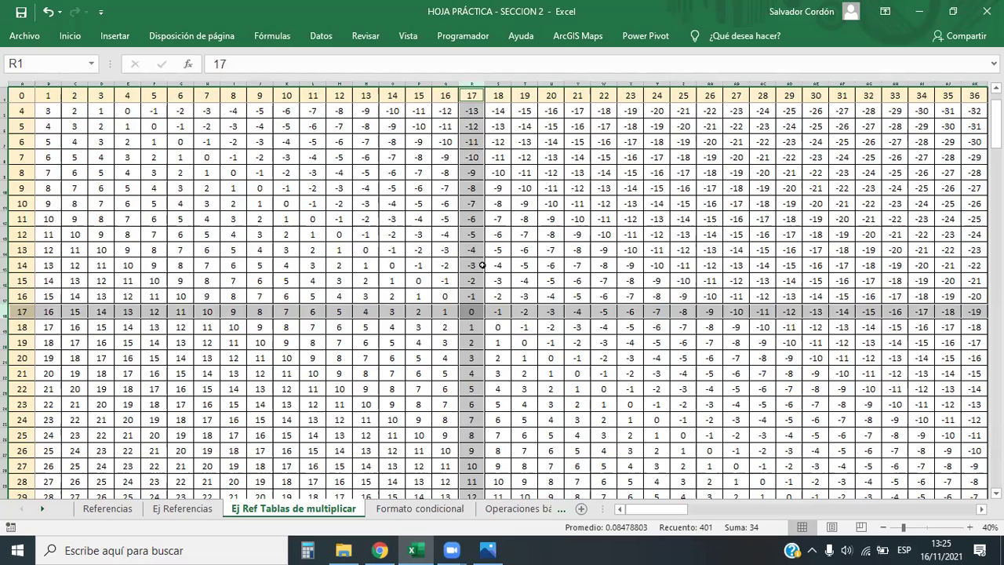
left_click(442, 294)
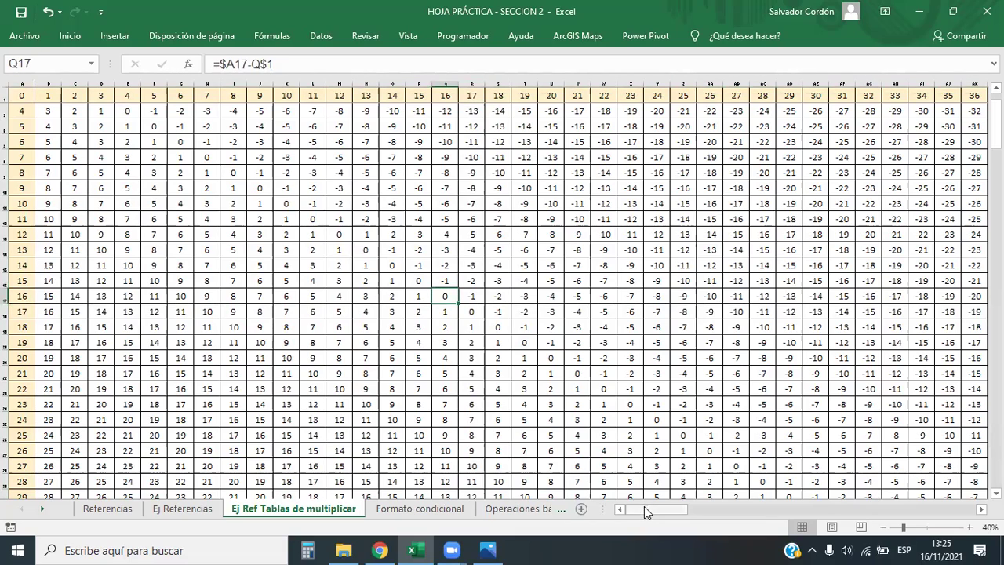
Return to the header row at cell E1 and enlarge the sheet view to 100%
scroll(44, 289, "up", 1)
left_click(129, 263)
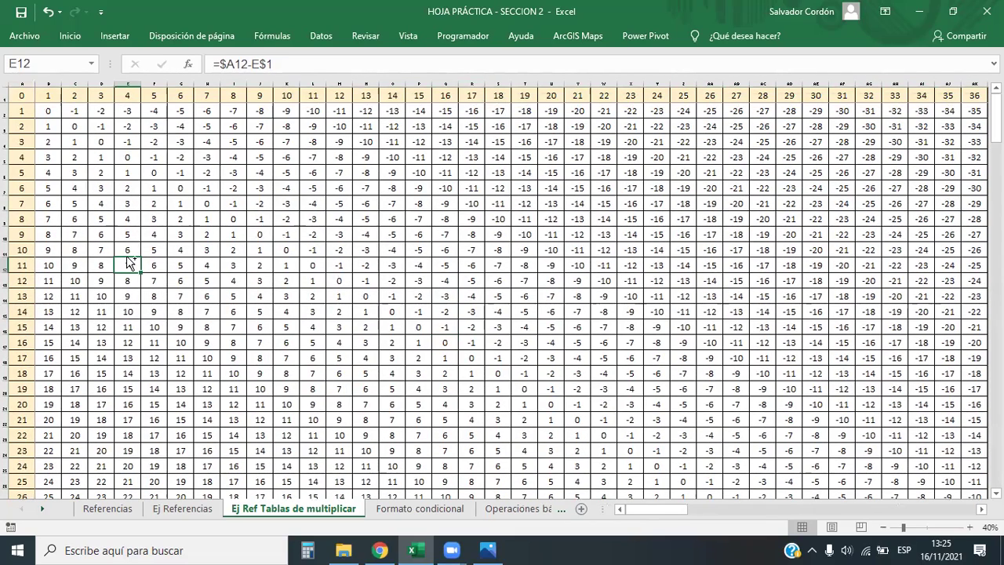
key("ctrl+Up")
scroll(126, 256, "up", 1, "ctrl")
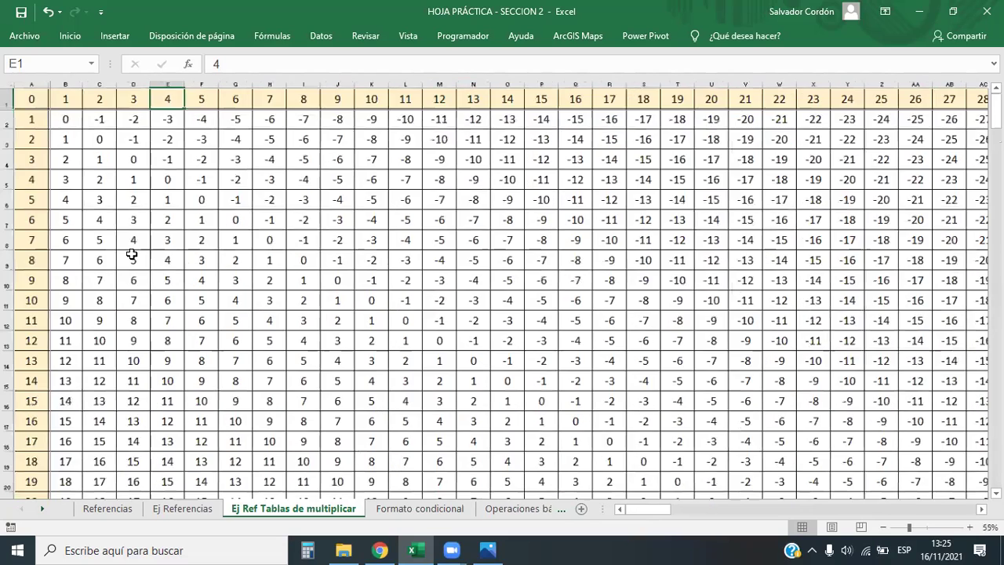
scroll(392, 352, "up", 3, "ctrl")
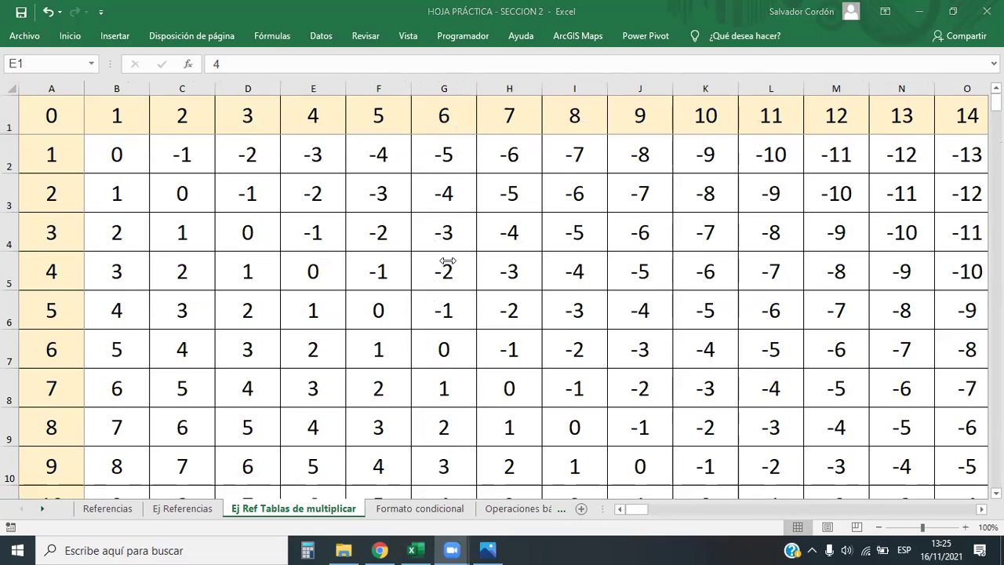
Open the Formato condicional sheet and switch to Chrome to read the lesson 2.3 objective and its conditional formatting rule options
left_click(419, 509)
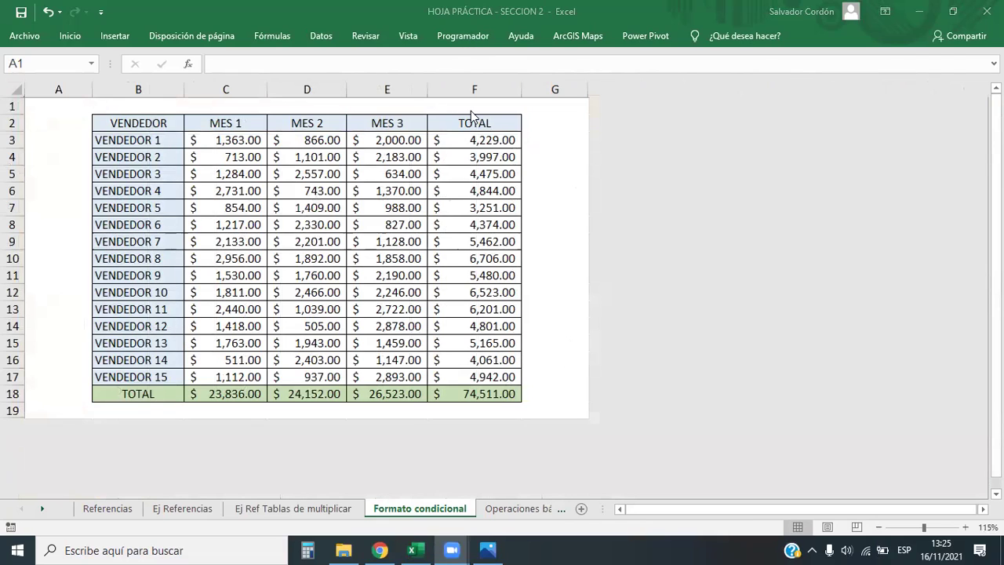
left_click(380, 550)
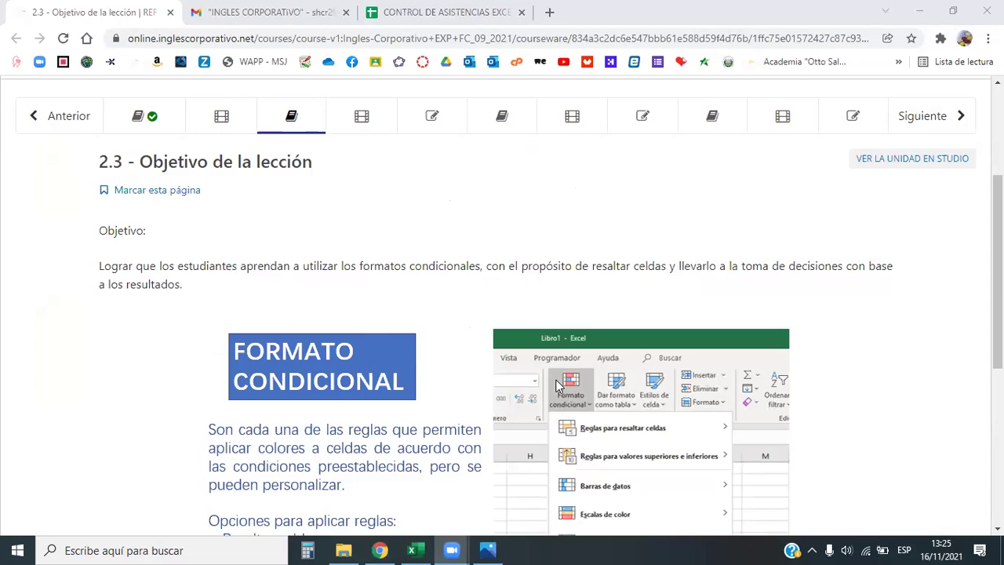
scroll(557, 384, "down", 2)
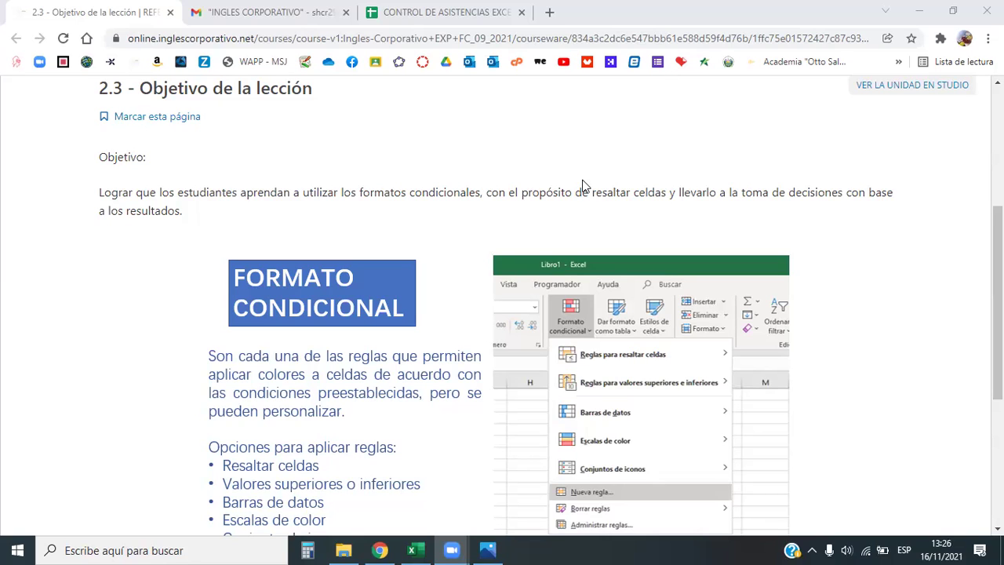
scroll(582, 185, "down", 1)
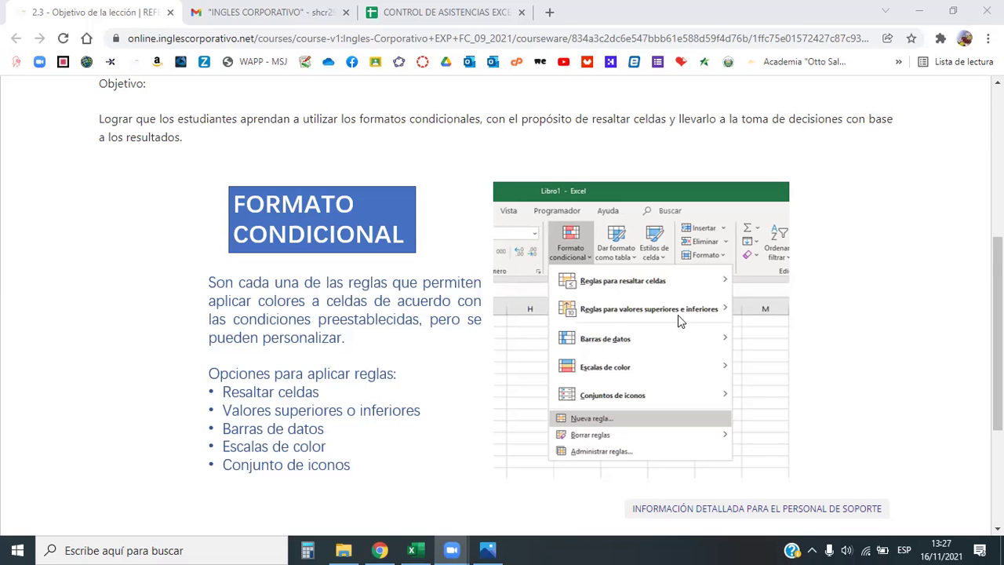
scroll(678, 314, "down", 1)
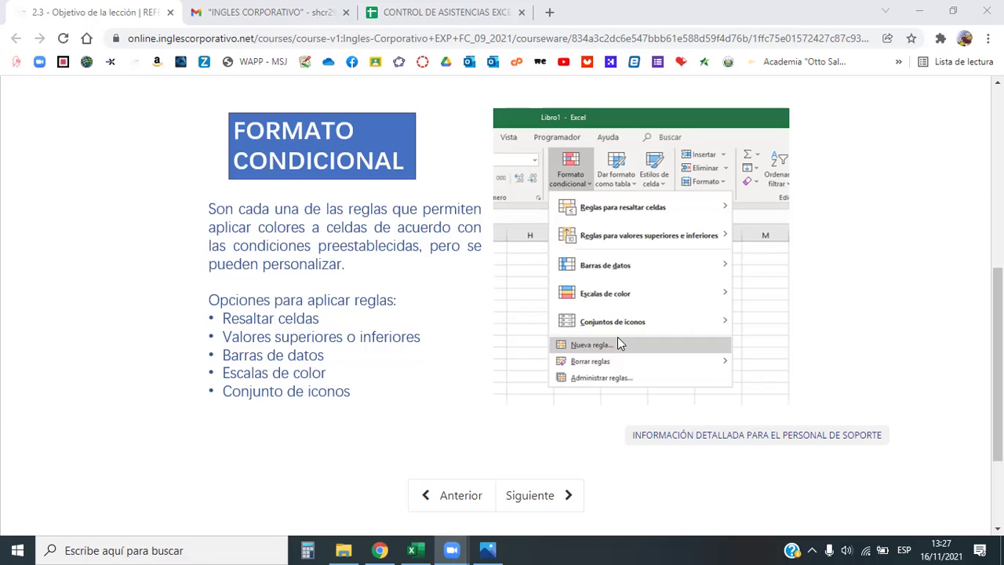
Switch back to Excel and review the seller names B3:B17, totals F3:F17 and monthly sales C3:E17 by selecting each range
left_click(416, 549)
left_click(312, 288)
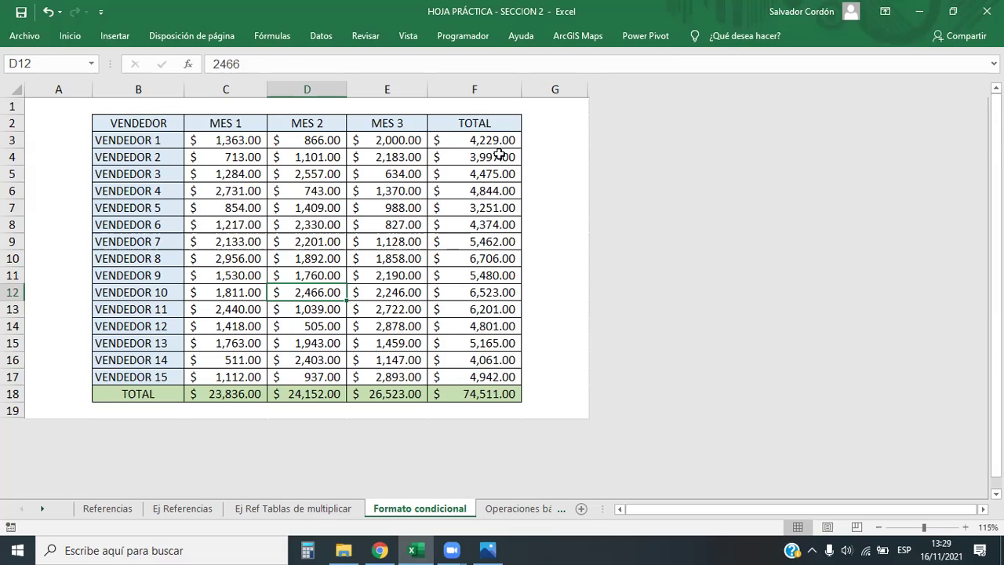
left_click(477, 189)
left_click_drag(149, 140, 129, 376)
left_click_drag(487, 145, 510, 376)
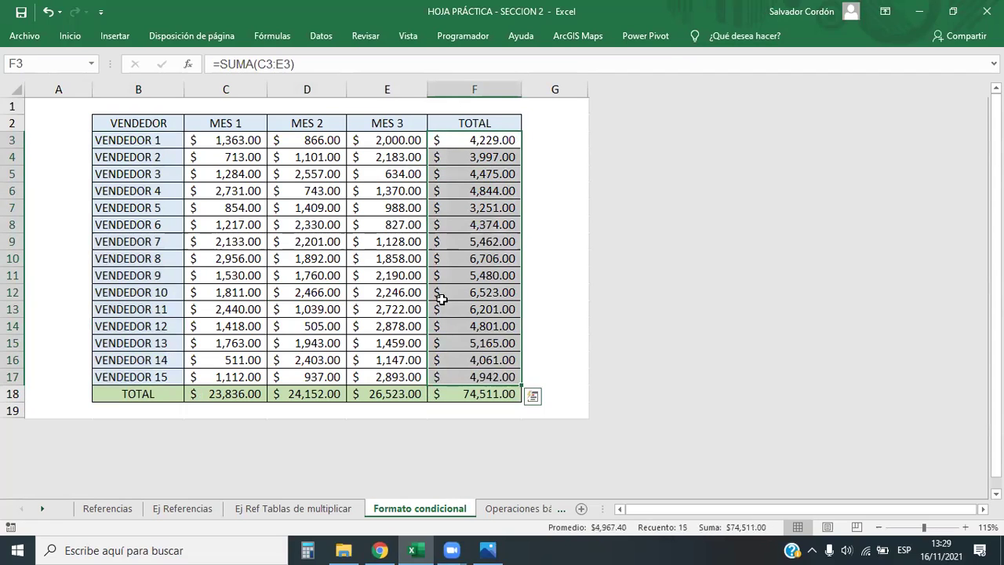
left_click_drag(258, 141, 390, 380)
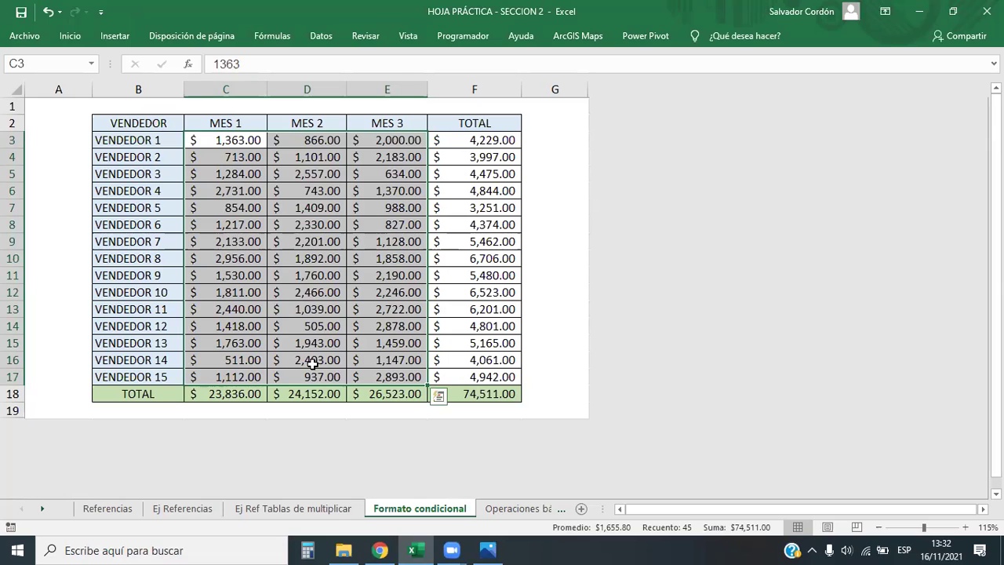
Start a greater-than highlight rule for the vendor totals in F3:F17 with 4500 as the threshold
left_click(429, 207)
left_click_drag(483, 139, 488, 375)
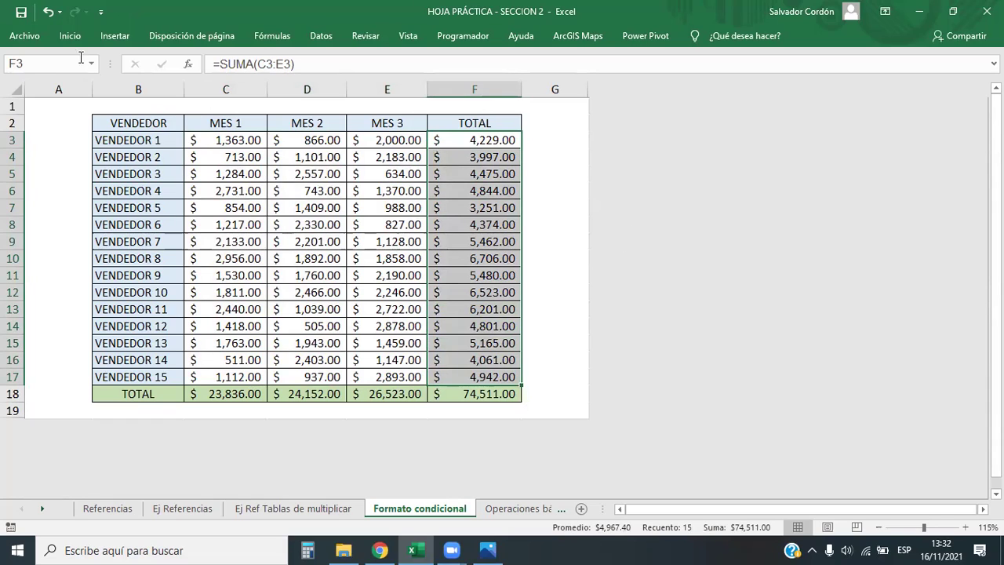
left_click(66, 36)
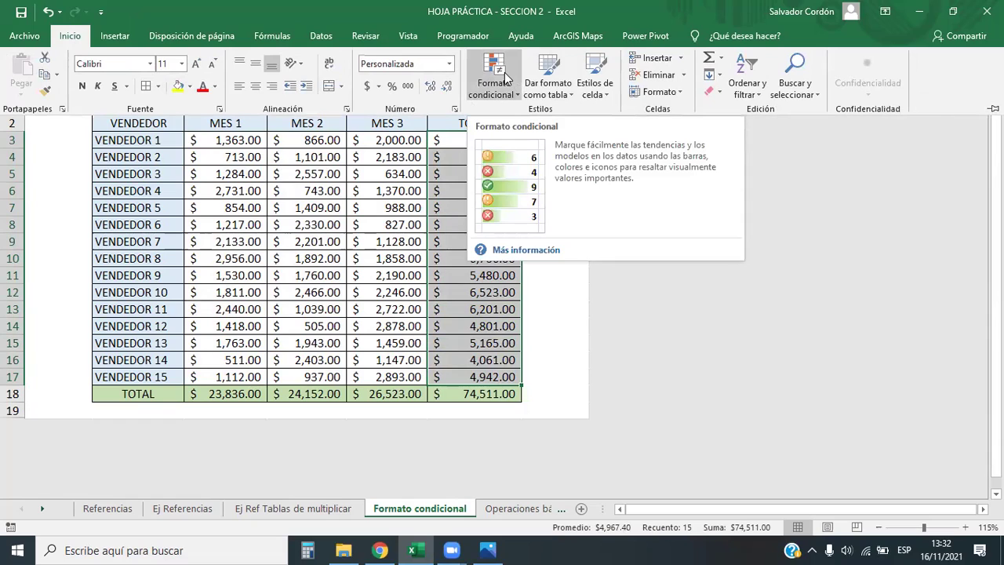
left_click(517, 95)
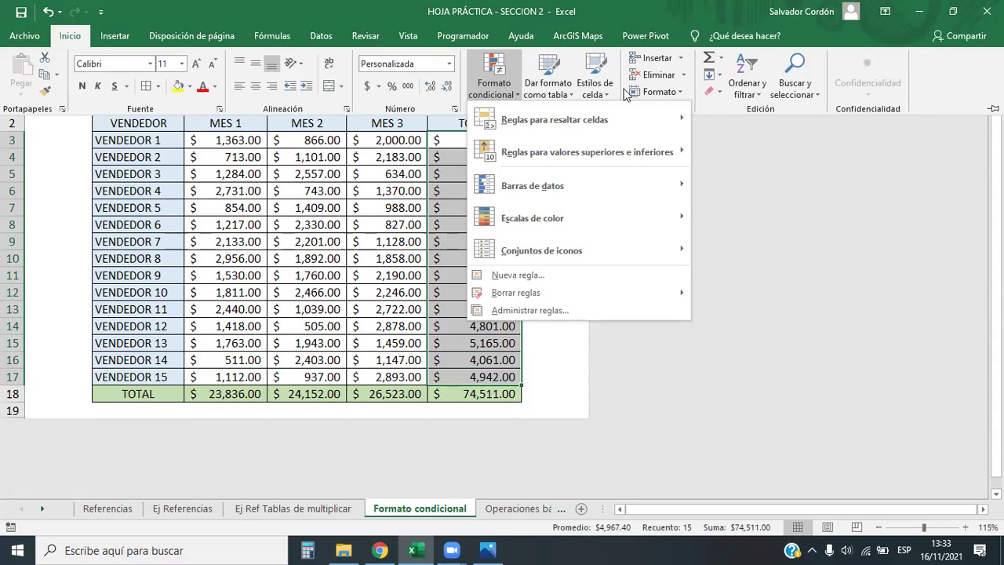
mouse_move(619, 122)
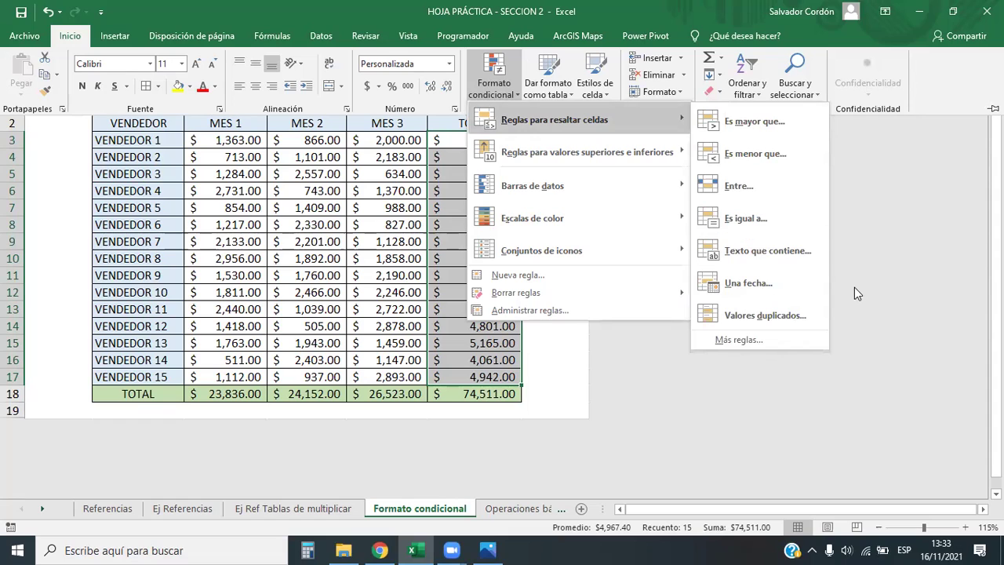
left_click(744, 121)
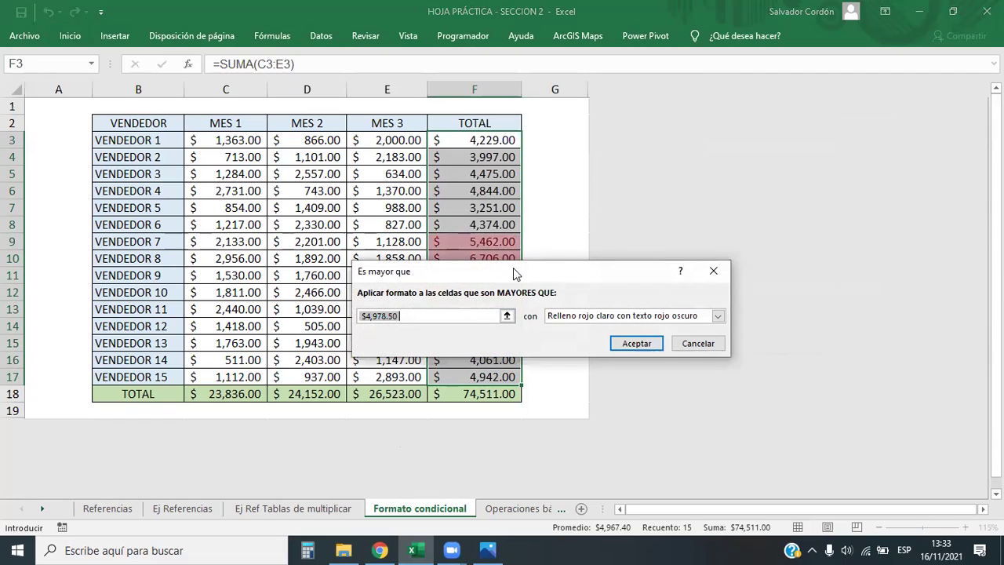
left_click_drag(513, 267, 731, 144)
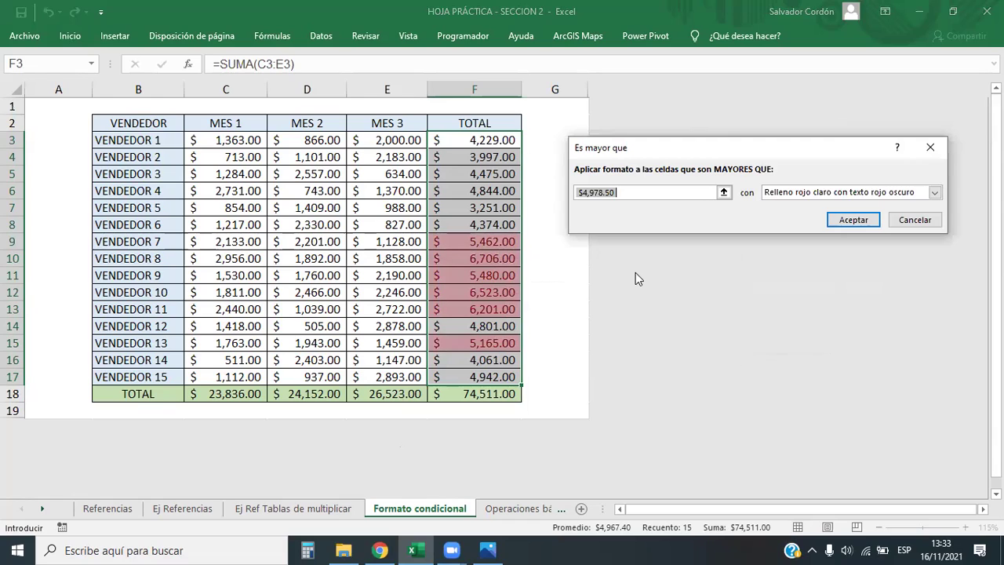
left_click_drag(638, 192, 540, 197)
key("End")
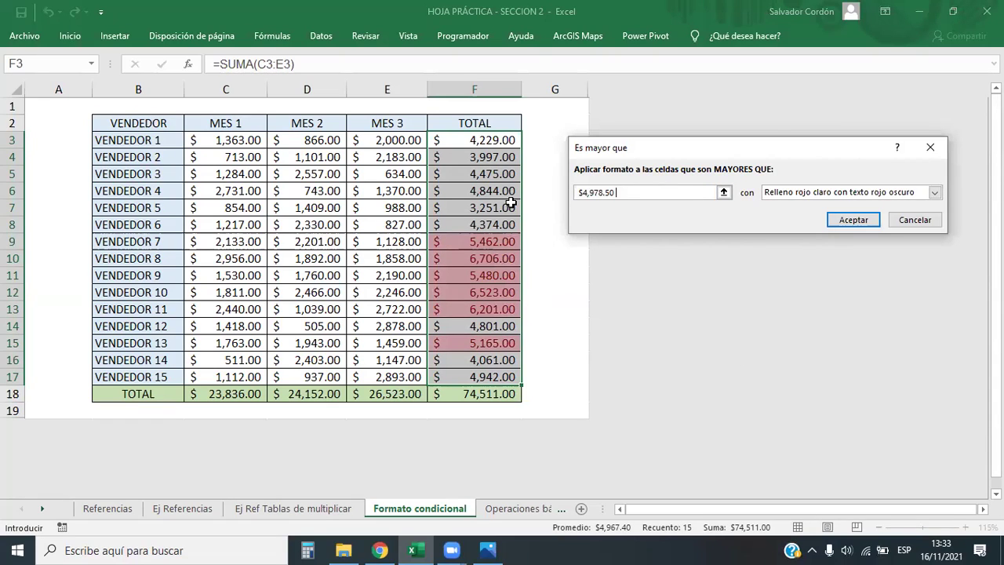
key("BackSpace")
key("BackSpace")
key("BackSpace")
key("BackSpace")
key("BackSpace")
key("BackSpace")
key("BackSpace")
key("BackSpace")
key("BackSpace")
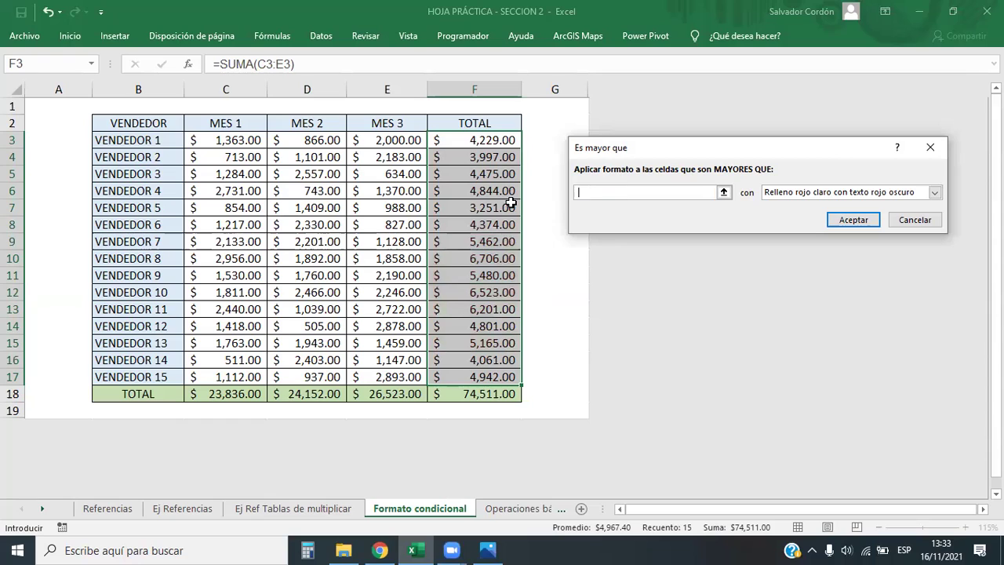
type("4500")
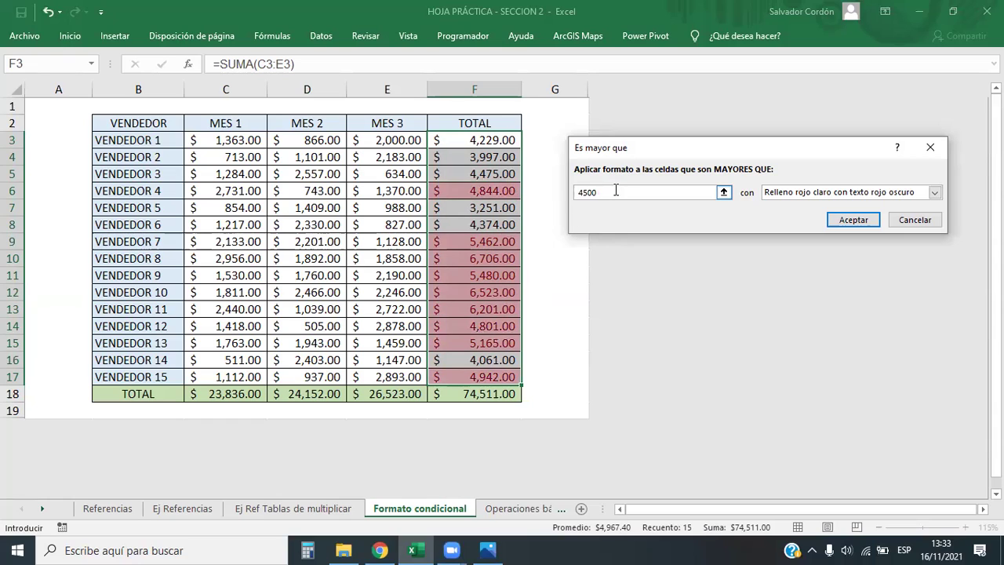
Set the greater-than rule's format to "Relleno verde con texto verde oscuro" and apply the rule
left_click(934, 193)
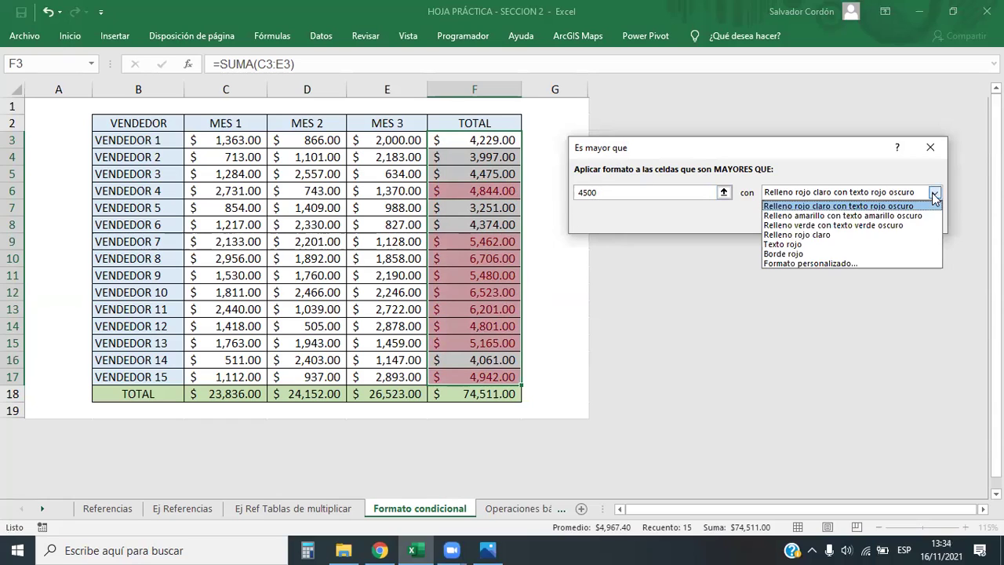
left_click(838, 226)
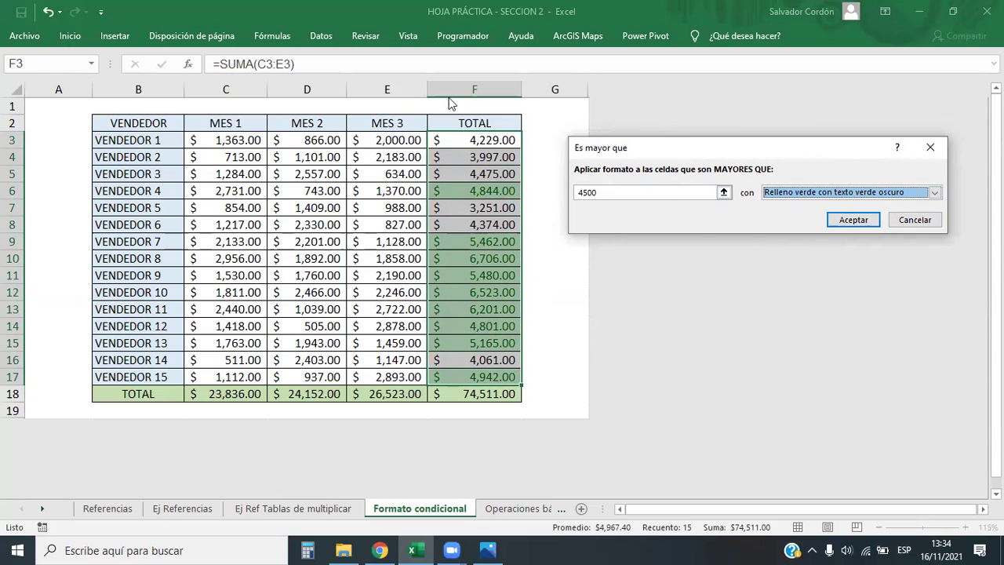
left_click(852, 222)
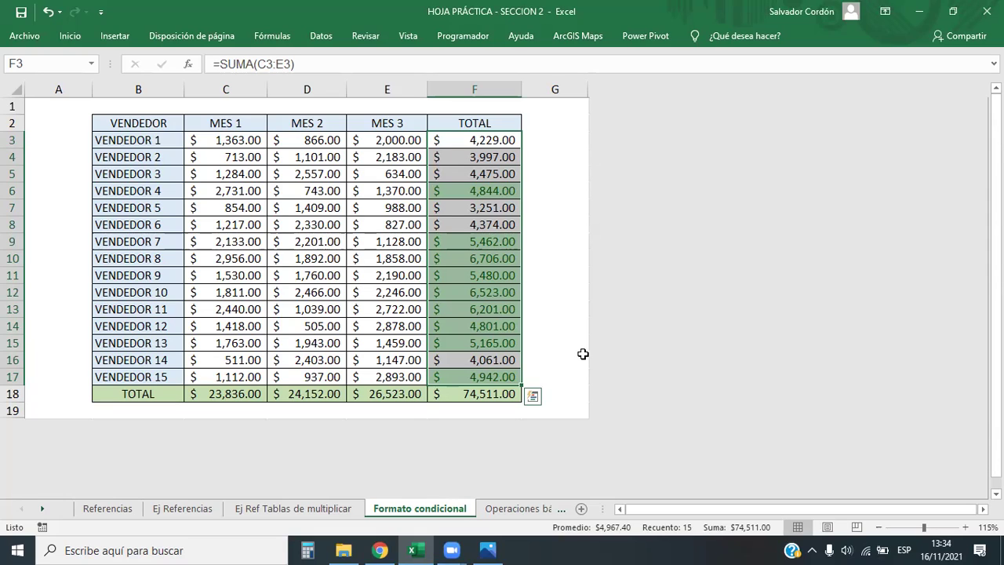
Add a less-than 4500 highlight rule to the totals in F3:F17 with "Relleno rojo claro con texto rojo oscuro"
left_click(402, 259)
left_click_drag(498, 139, 502, 371)
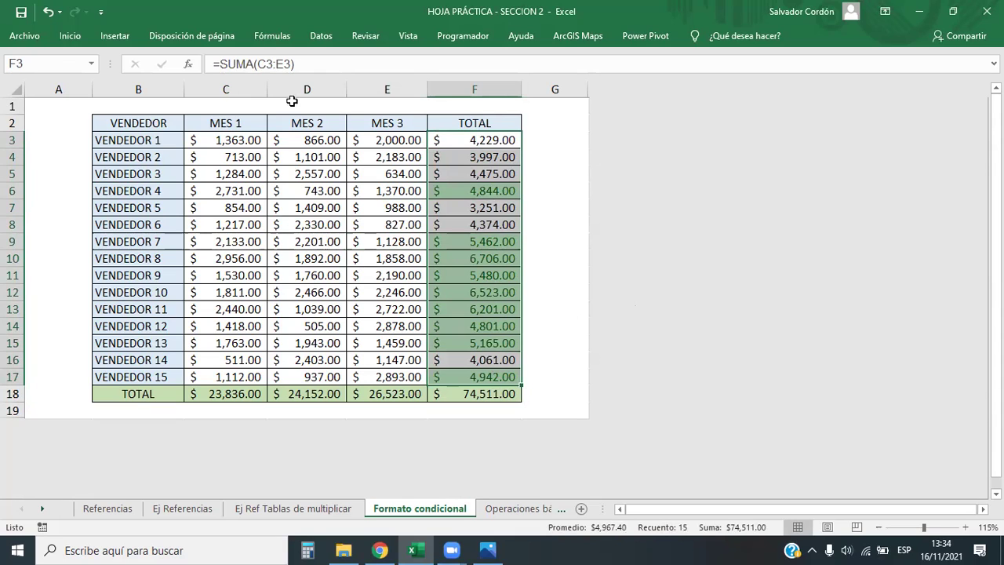
left_click(70, 36)
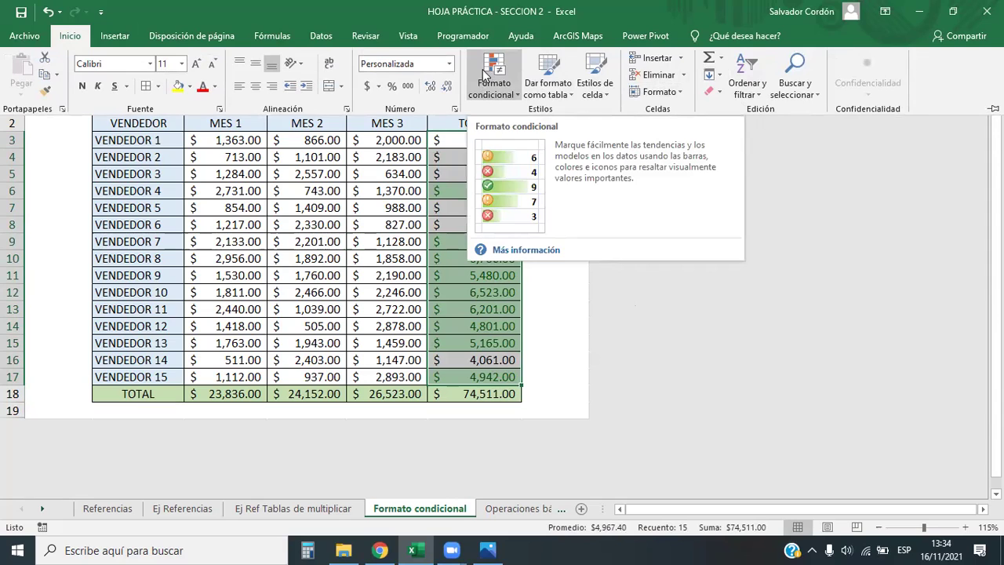
left_click(511, 94)
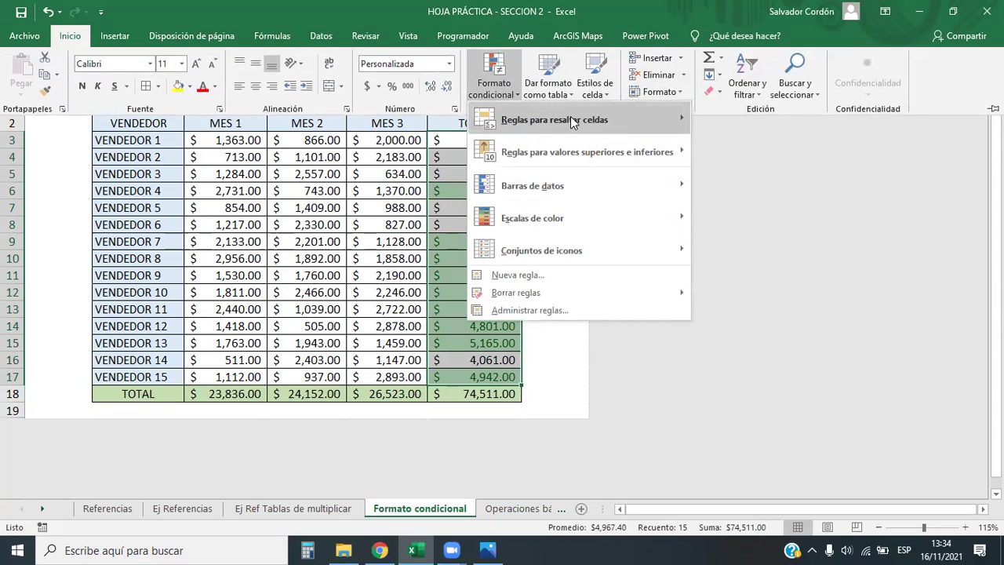
mouse_move(627, 123)
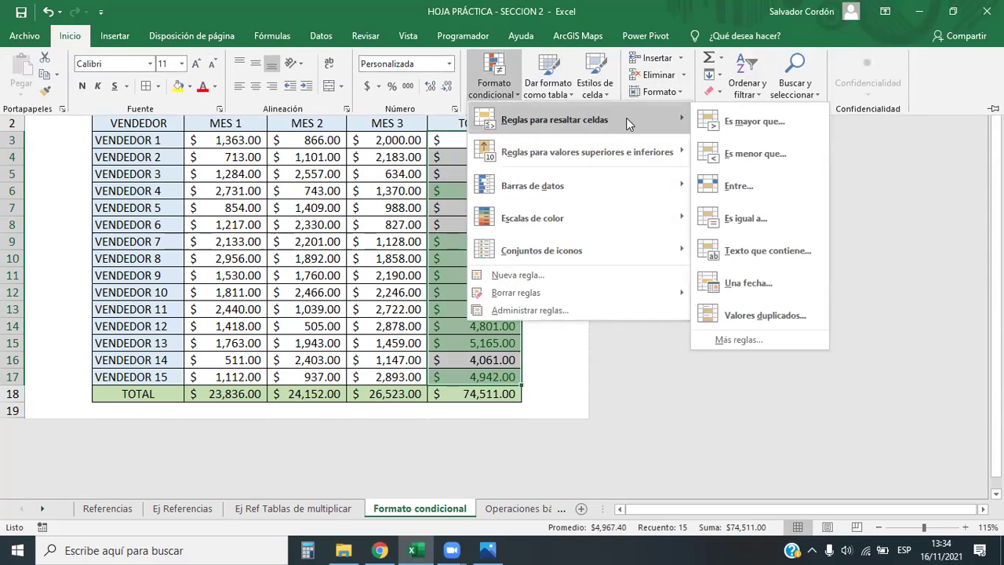
left_click(780, 161)
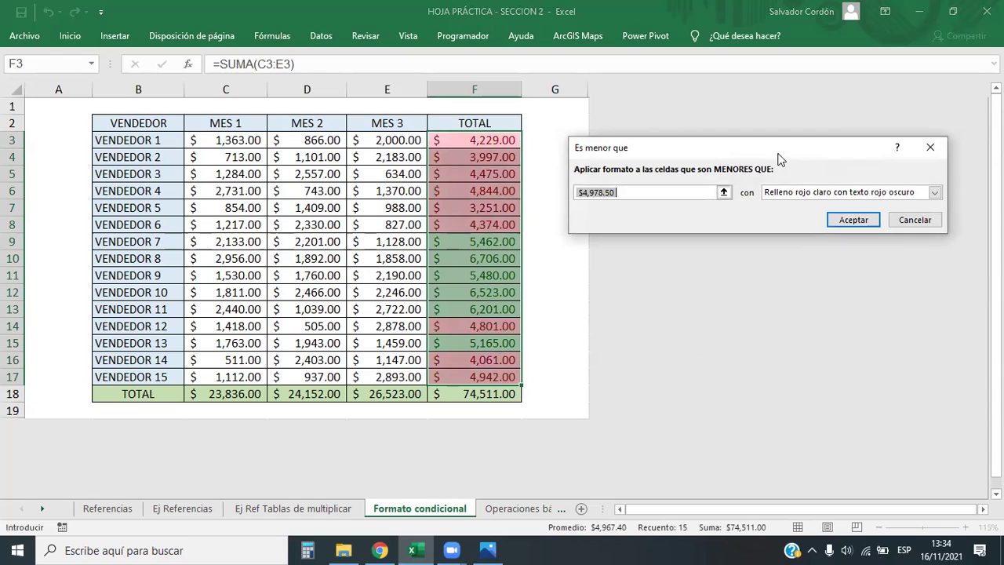
type("4500")
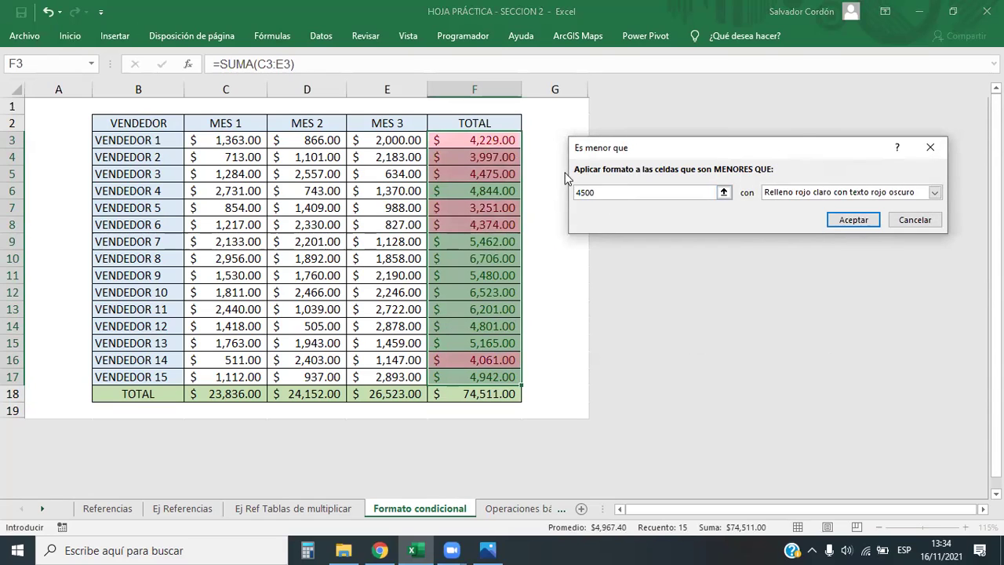
left_click(852, 219)
left_click(506, 325)
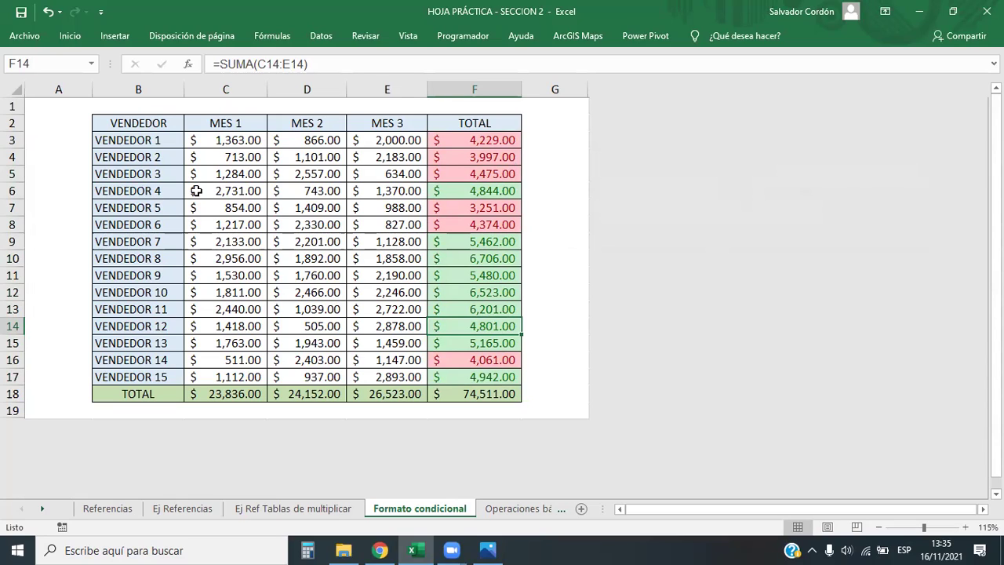
Enter 1000, 2000 and 1500 as VENDEDOR 2's sales for MES 1, MES 2 and MES 3
left_click(226, 157)
type("1000")
key("Tab")
type("2000")
key("Return")
key("Up")
key("Tab")
key("BackSpace")
type("1500")
key("Return")
key("Up")
key("Return")
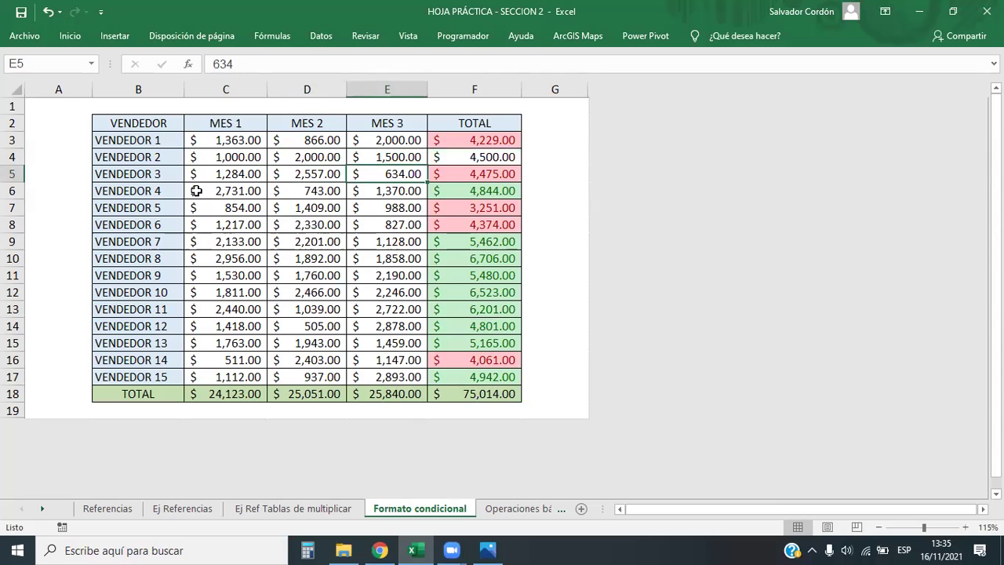
Examine VENDEDOR 2's sales and total in row 4 and compare the total's highlighting with the other totals
left_click(322, 191)
left_click_drag(240, 153, 476, 154)
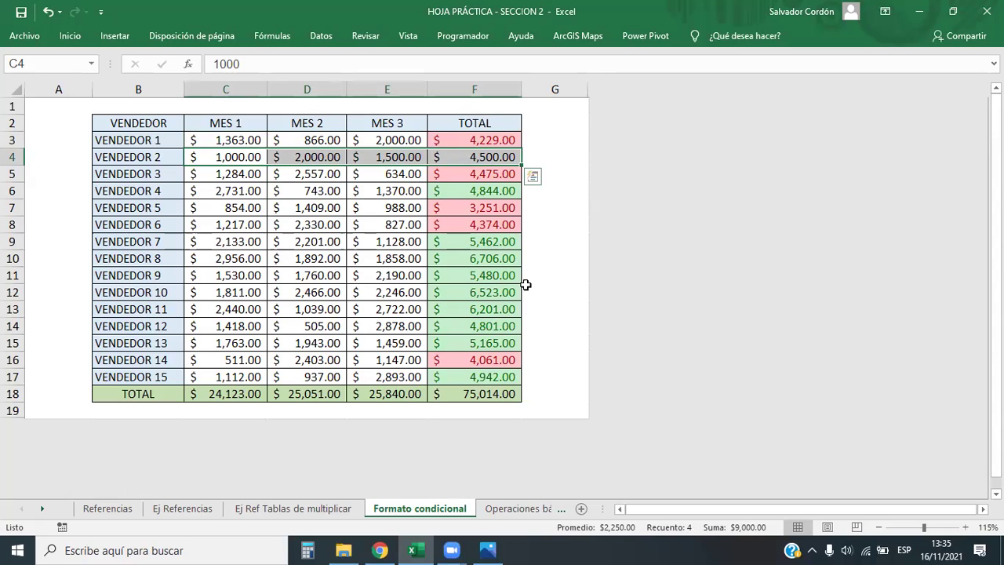
left_click(525, 287)
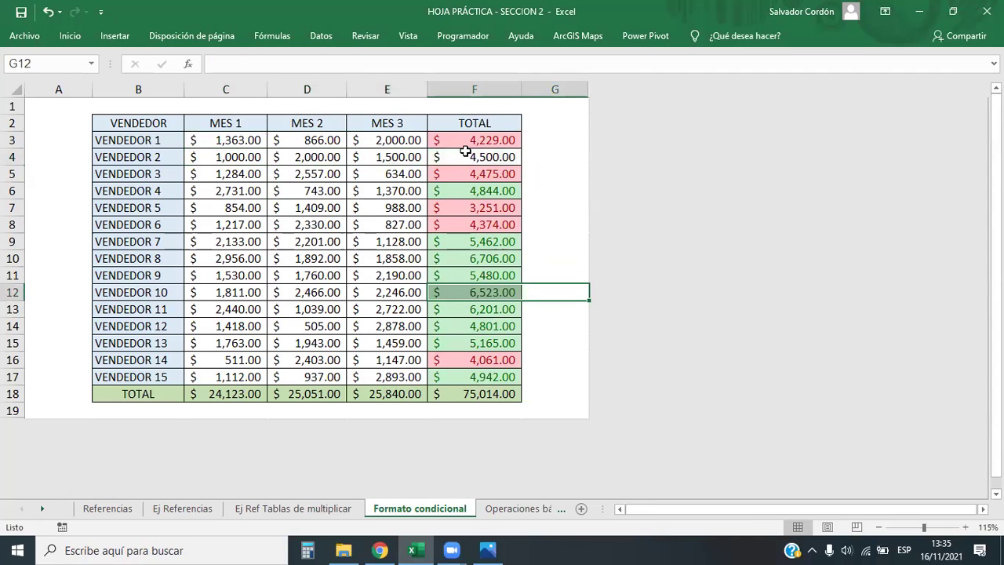
left_click_drag(484, 141, 497, 289)
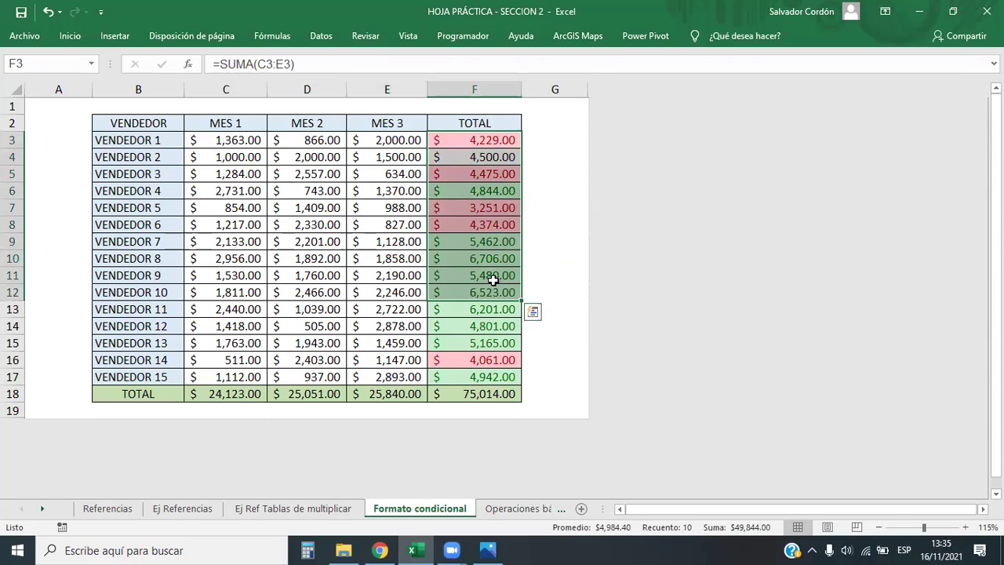
left_click(412, 261)
left_click(440, 228)
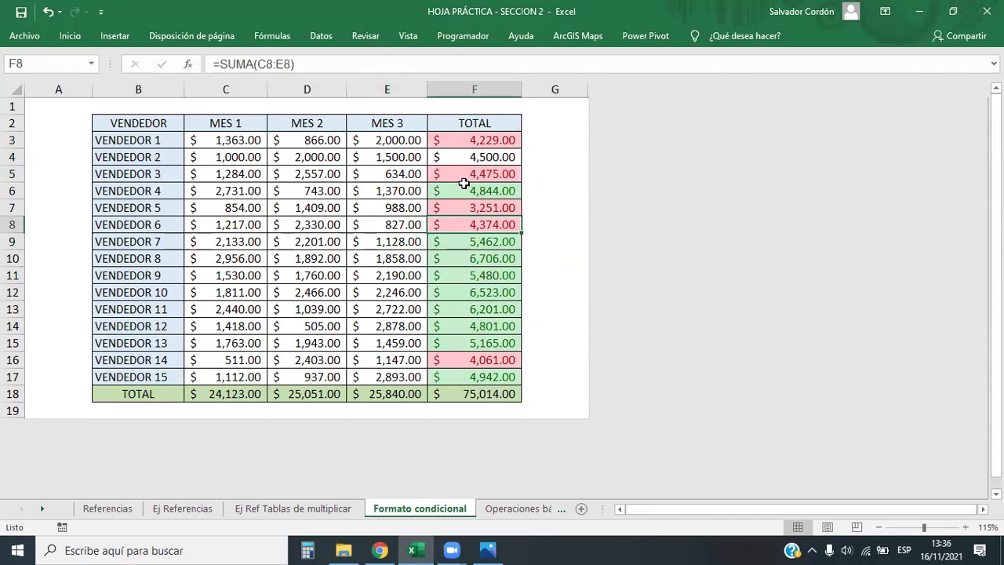
left_click(471, 161)
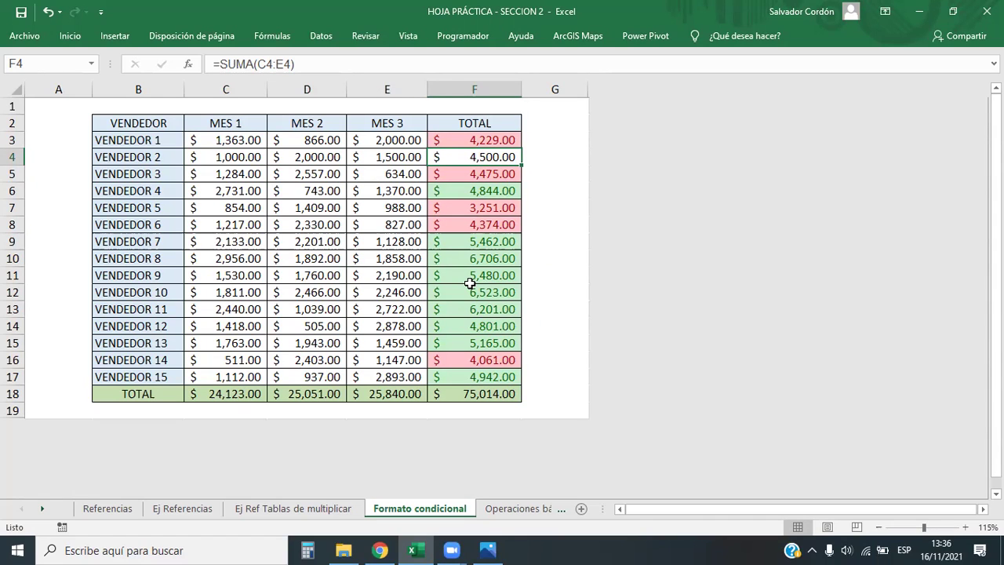
Open the conditional formatting rules manager for the vendor totals in F3:F17 and move its dialog over the table
left_click_drag(476, 140, 488, 372)
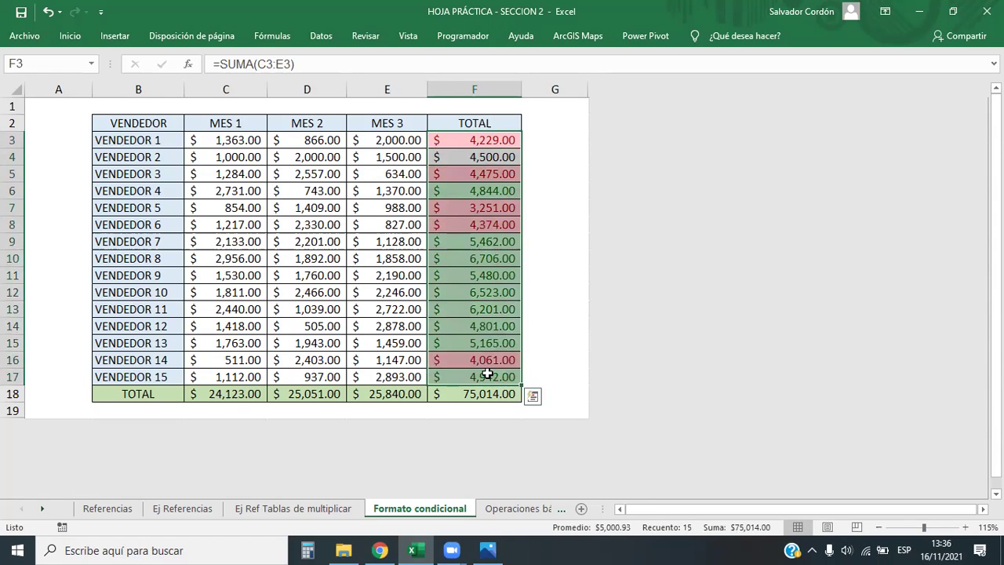
left_click(70, 35)
left_click(494, 93)
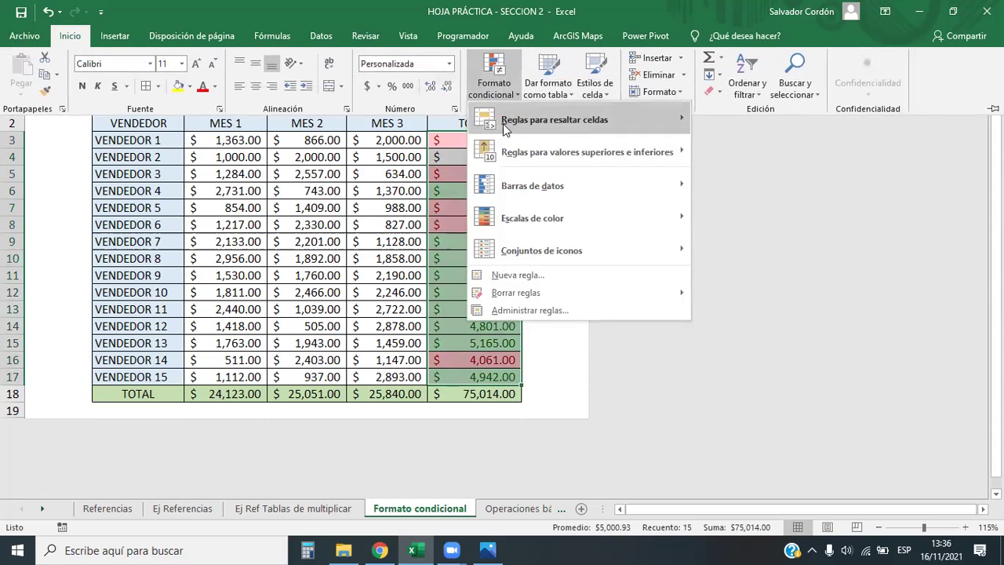
mouse_move(536, 295)
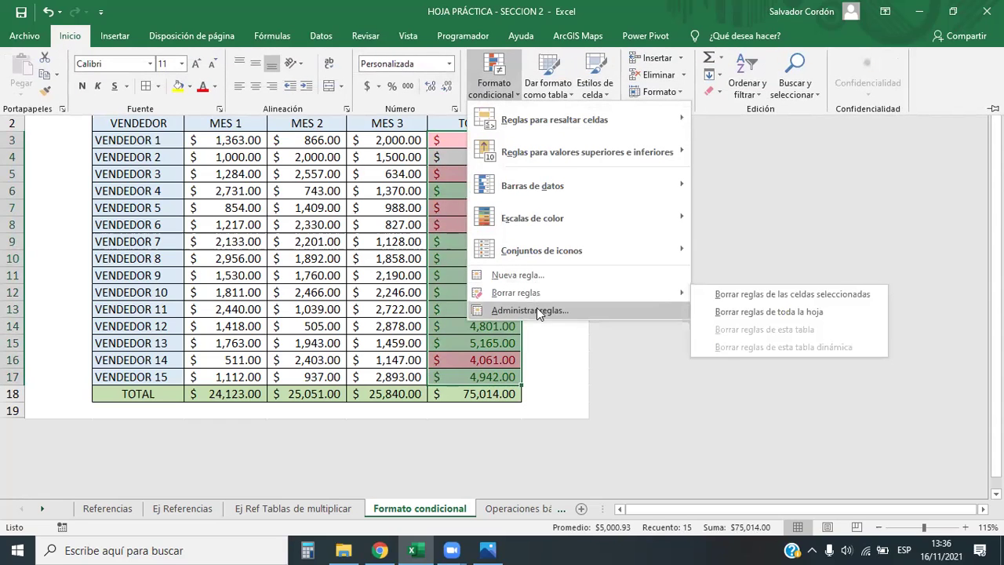
left_click(536, 309)
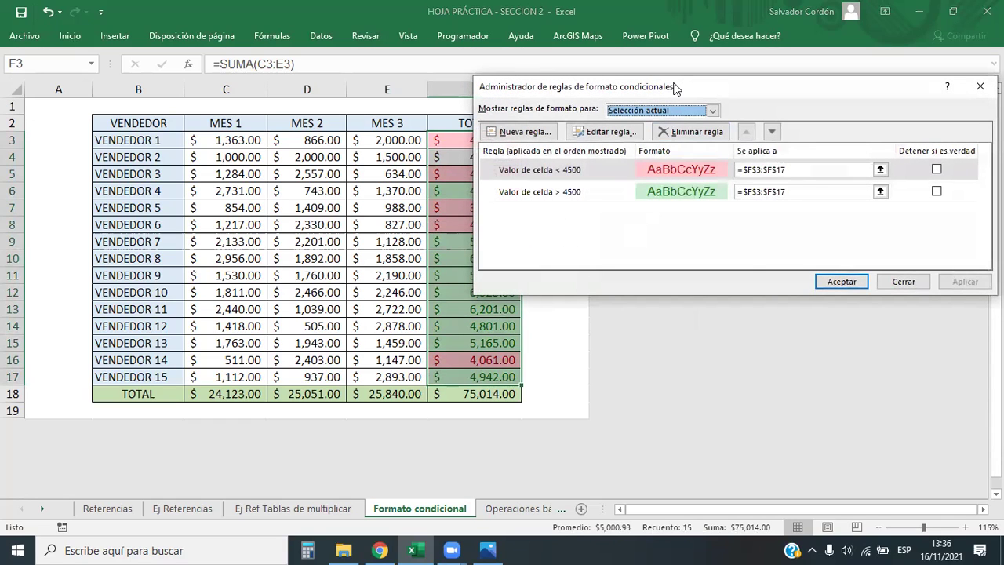
left_click_drag(673, 87, 504, 178)
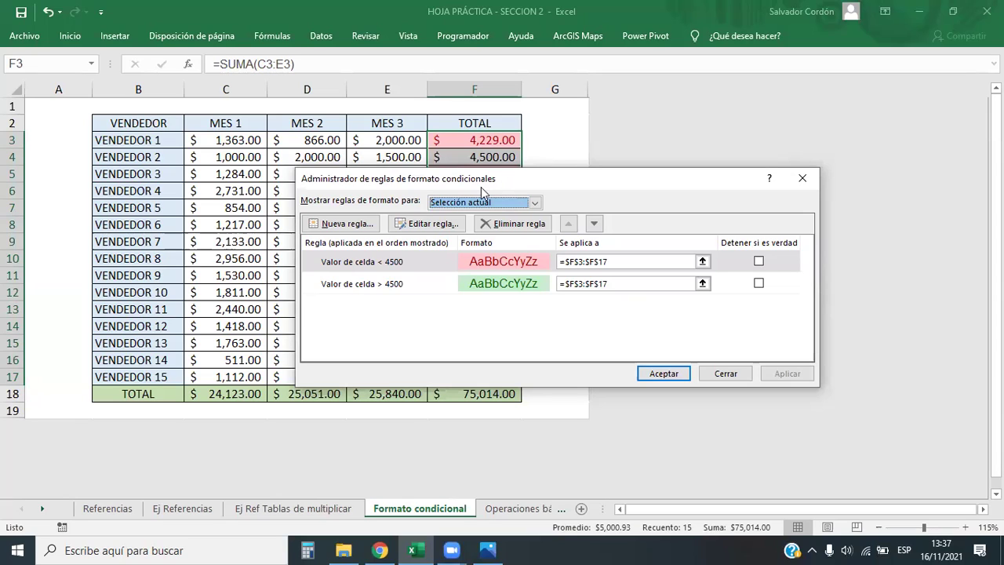
Edit the greater-than 4500 rule to use "mayor o igual que", apply it, and check VENDEDOR 2's total
left_click(362, 325)
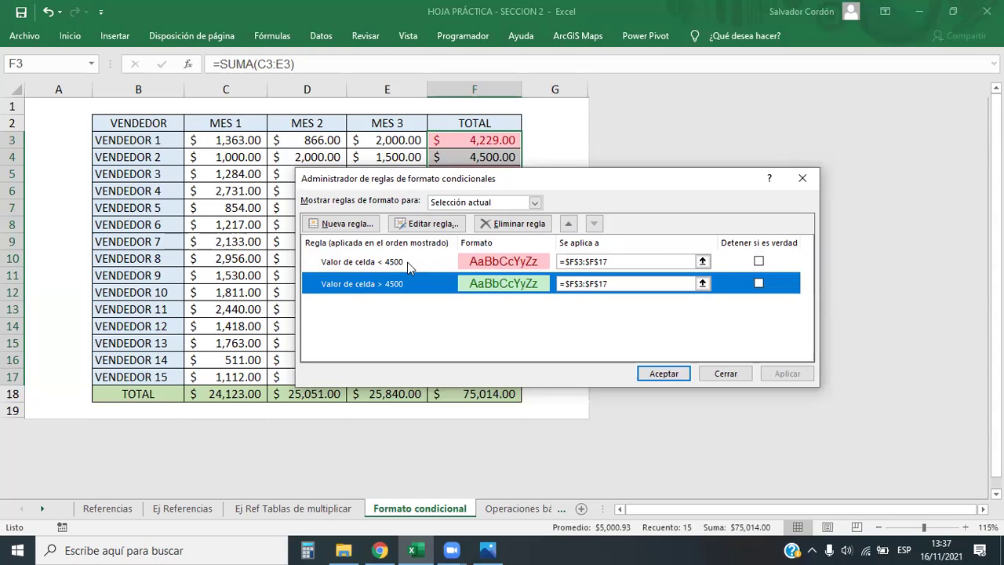
double_click(373, 292)
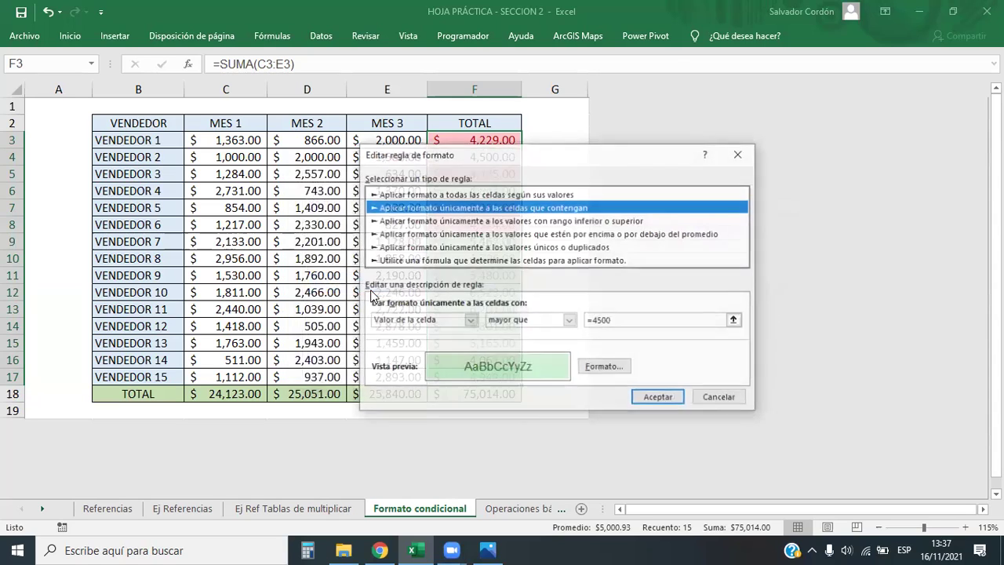
left_click_drag(560, 160, 571, 142)
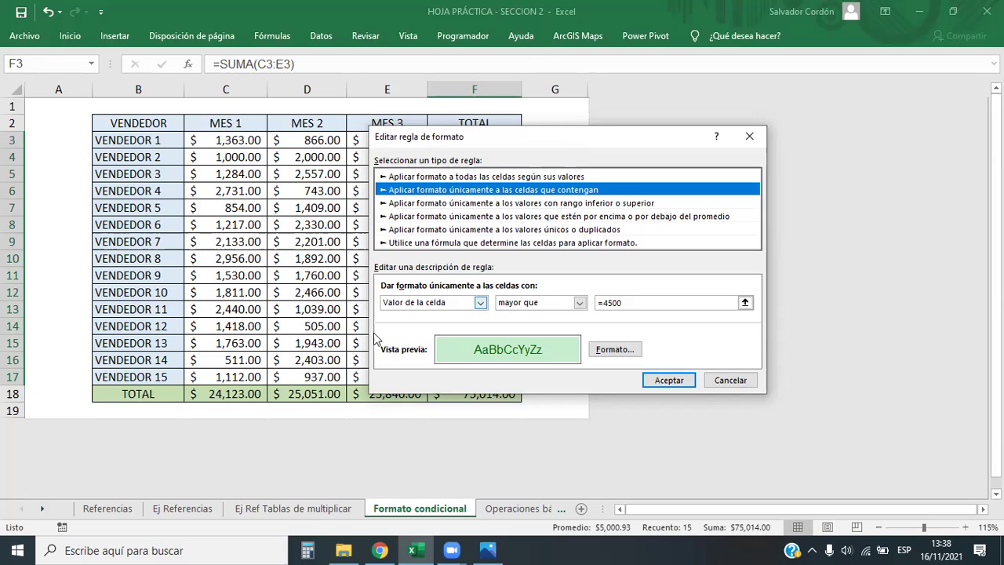
left_click(579, 303)
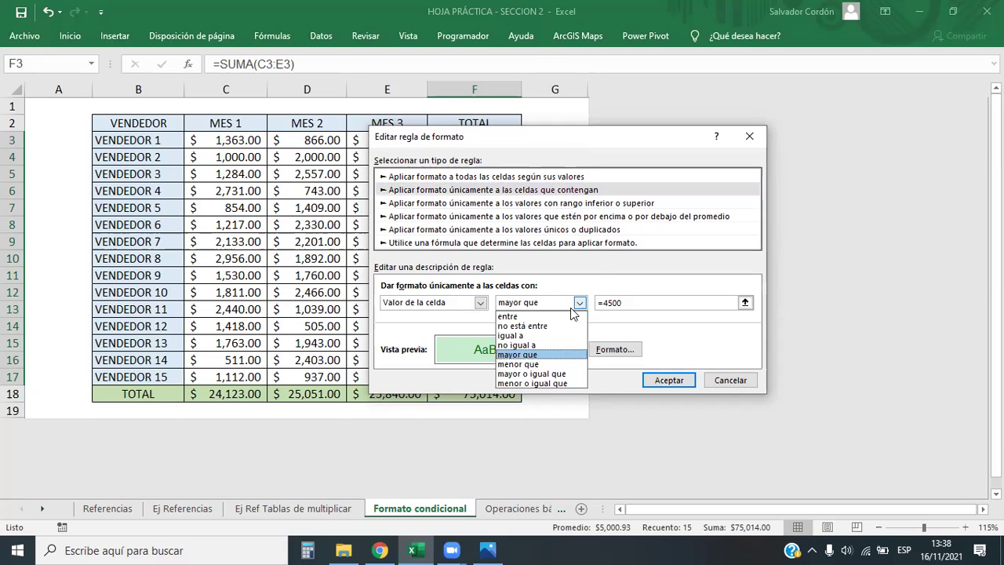
left_click(528, 375)
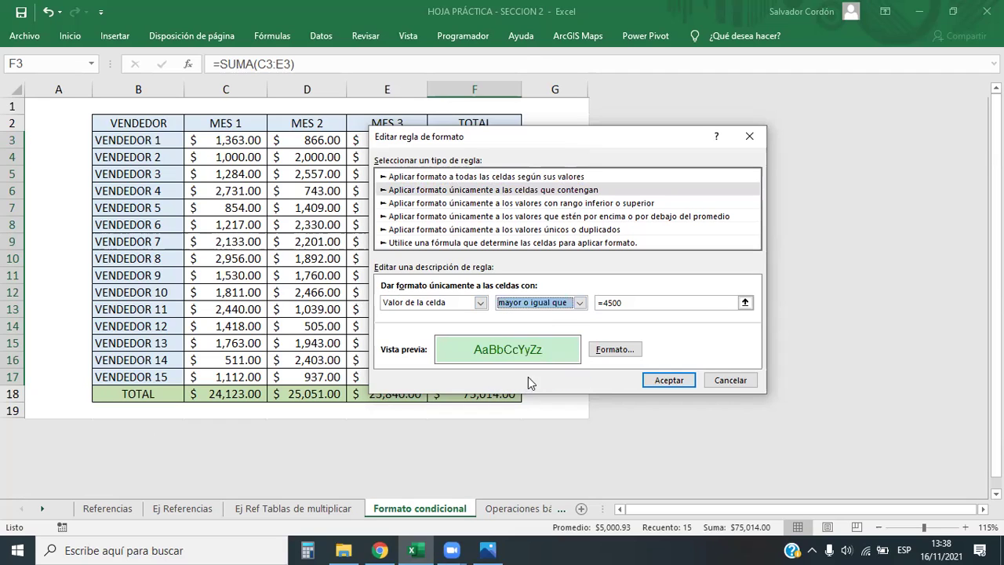
left_click(672, 380)
left_click(664, 373)
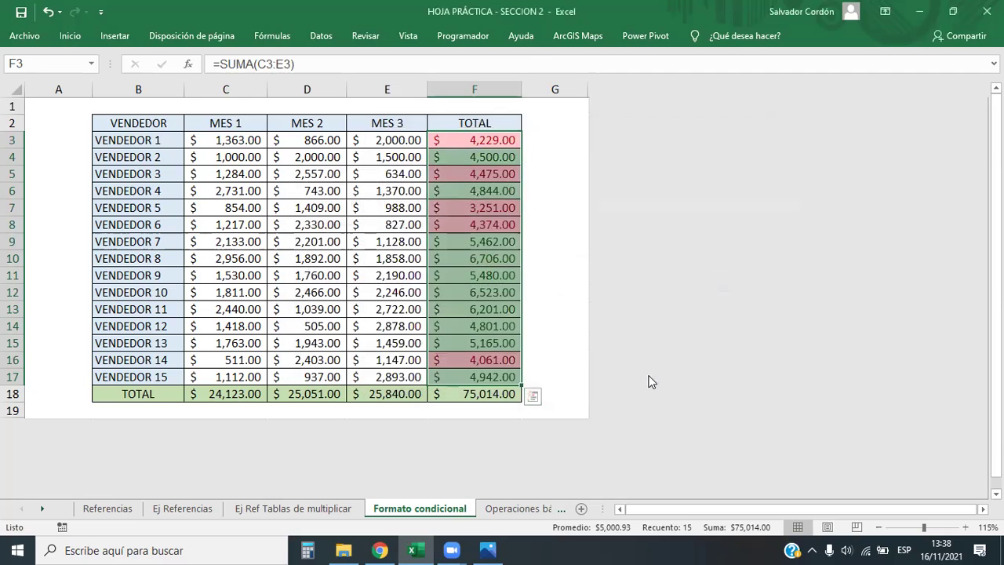
left_click(400, 341)
left_click_drag(449, 159, 478, 359)
left_click(453, 162)
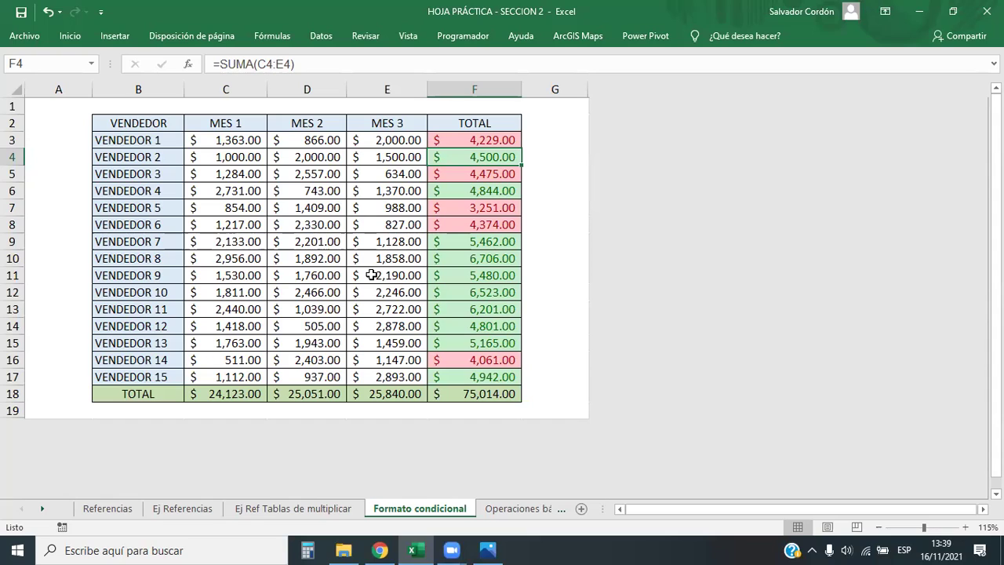
Set VENDEDOR 1's MES 1 sales to 2000
left_click(204, 145)
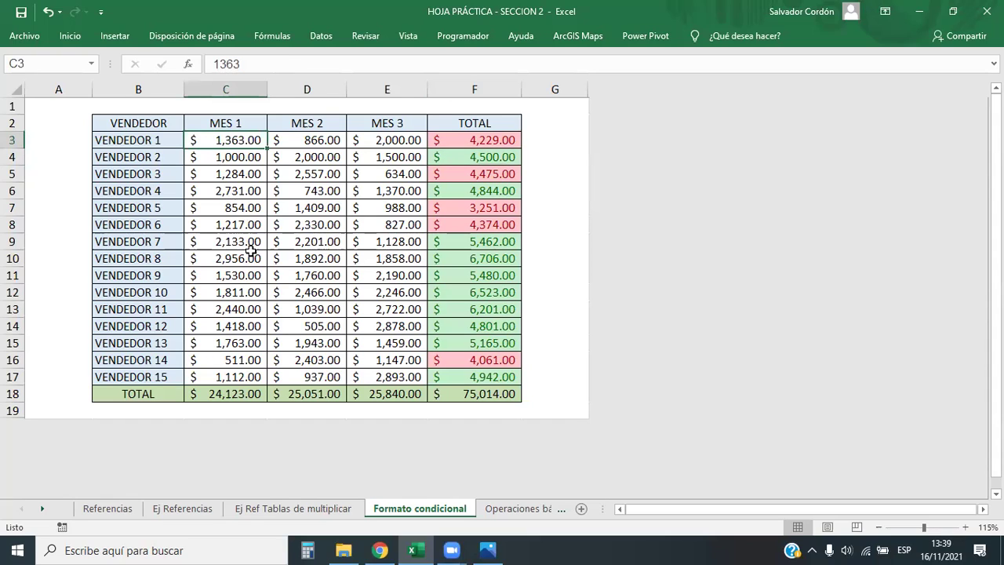
type("2000")
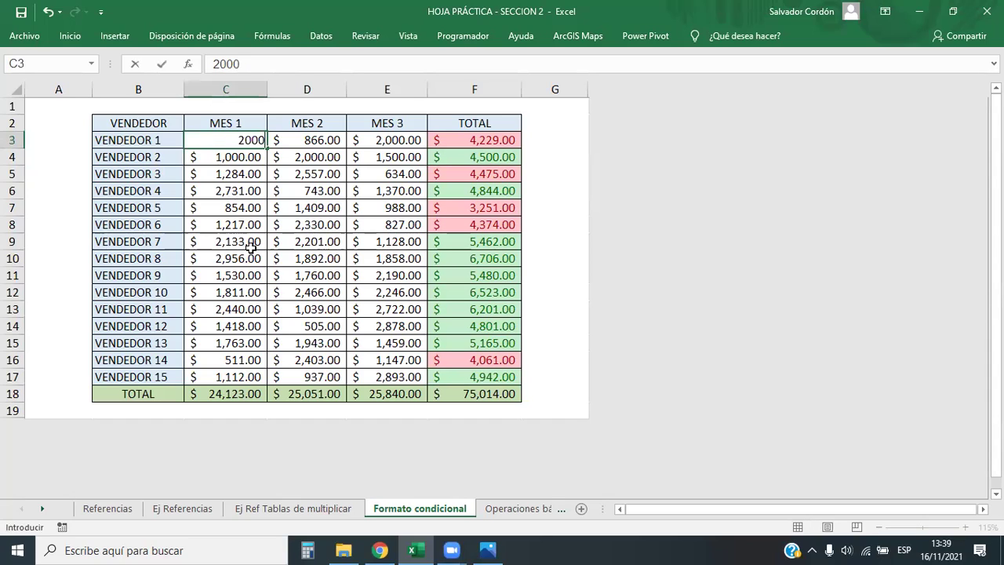
key("Return")
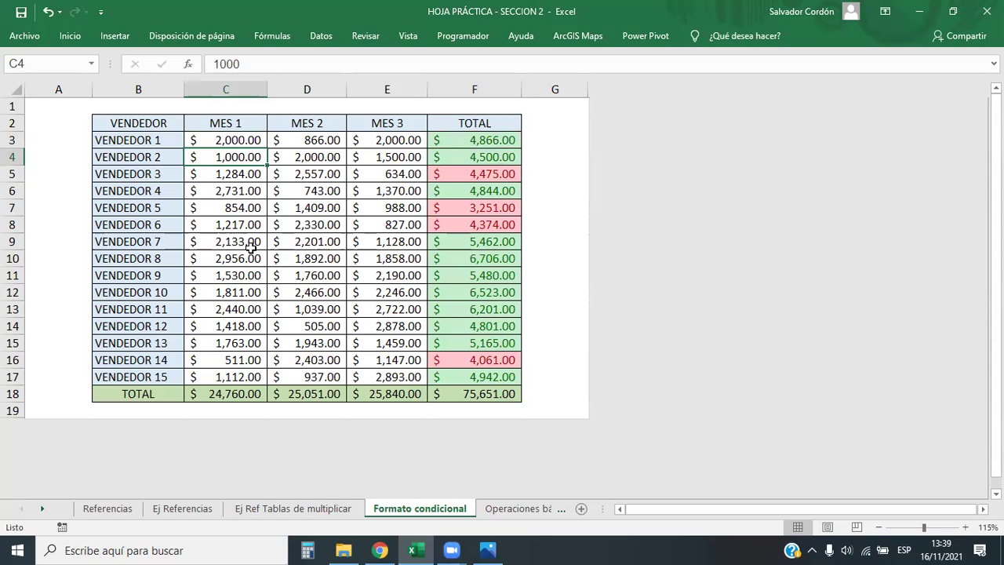
Examine VENDEDOR 1's total formula and its highlighting alongside the other vendor totals
left_click(508, 139)
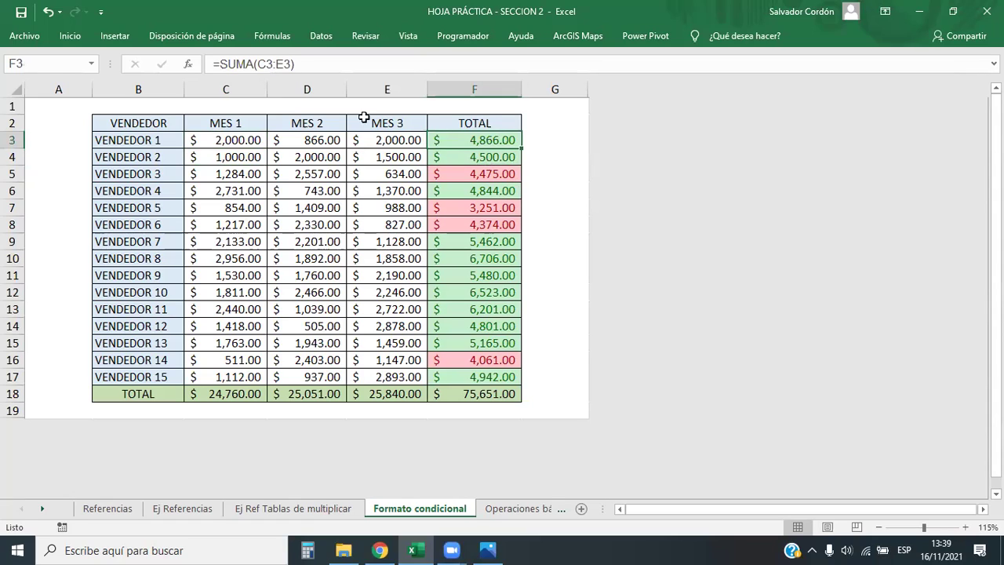
left_click(202, 67)
left_click_drag(202, 67, 184, 74)
key("Return")
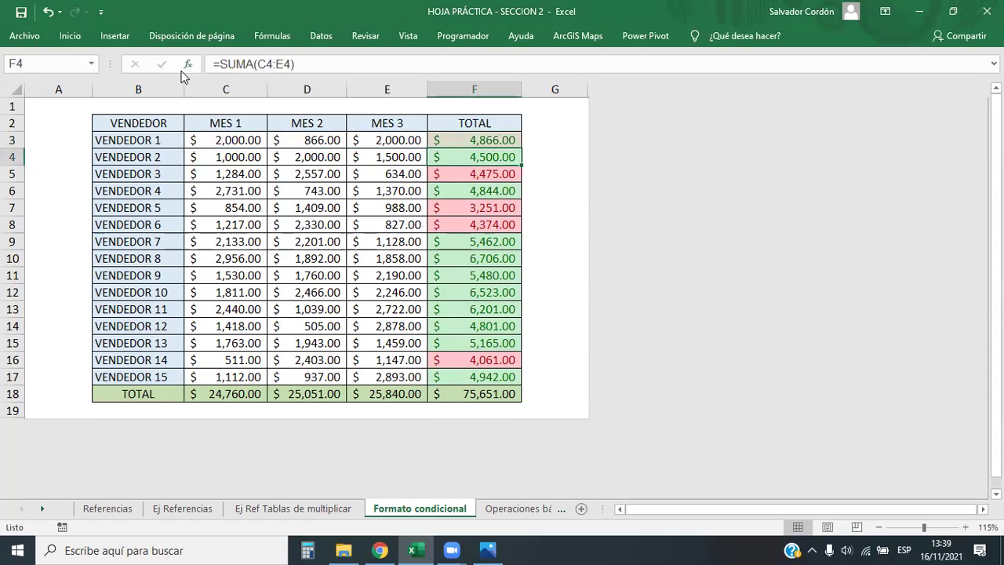
left_click(506, 140)
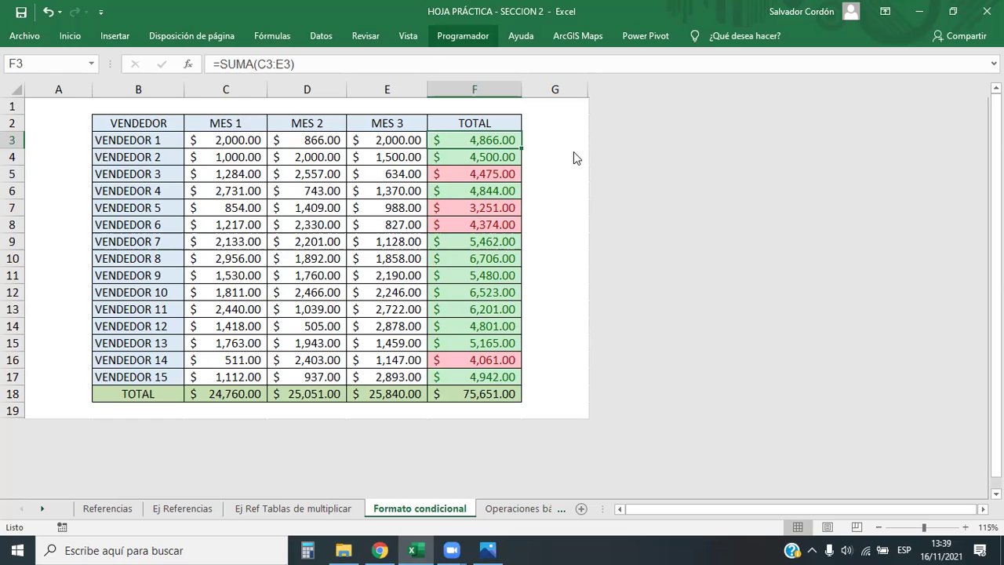
mouse_move(232, 142)
left_mouse_down()
mouse_move(485, 346)
mouse_move(486, 375)
left_mouse_up()
left_click(484, 259)
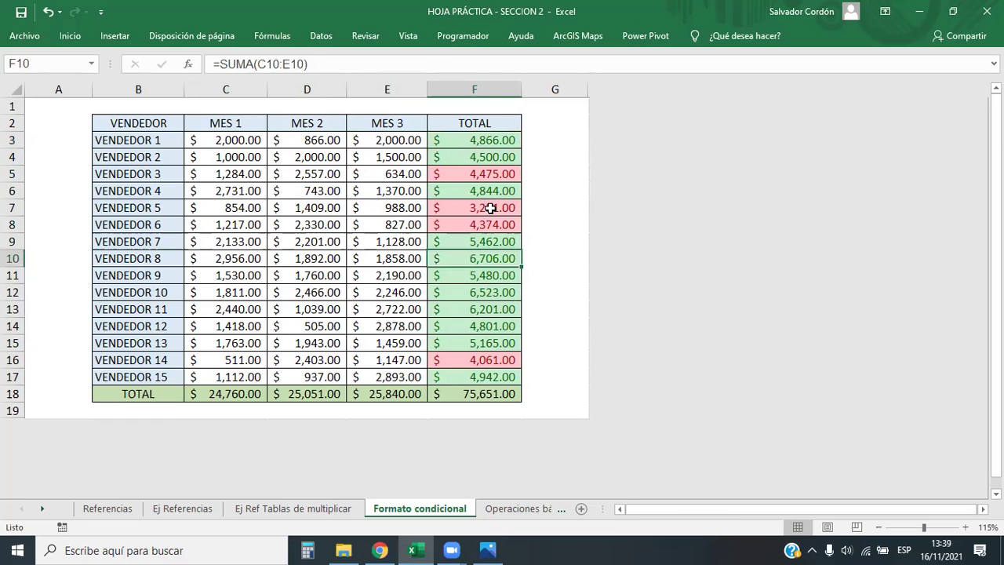
left_click(510, 238)
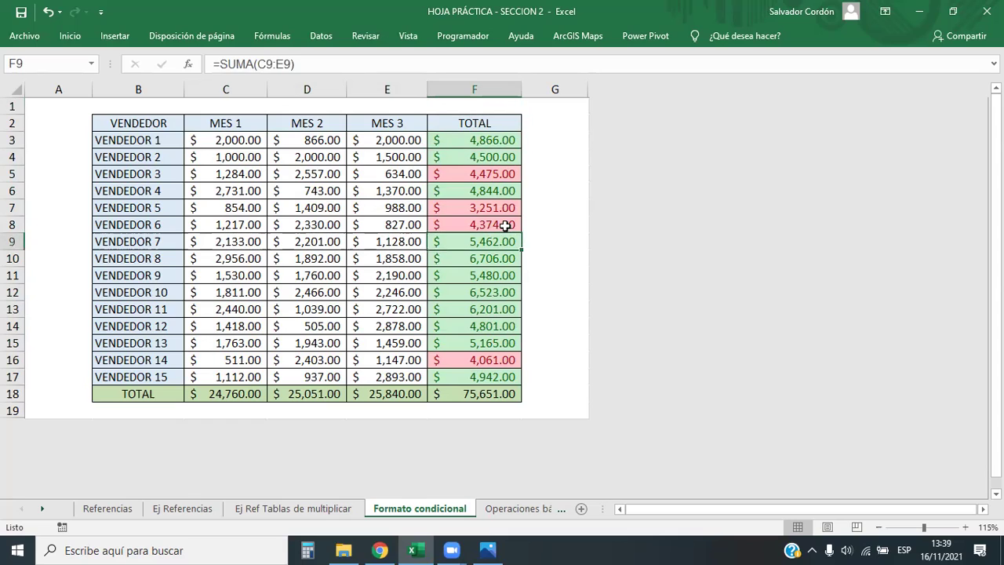
Clear VENDEDOR 1's MES 1 sales and enter 0 in the cell
left_click(235, 145)
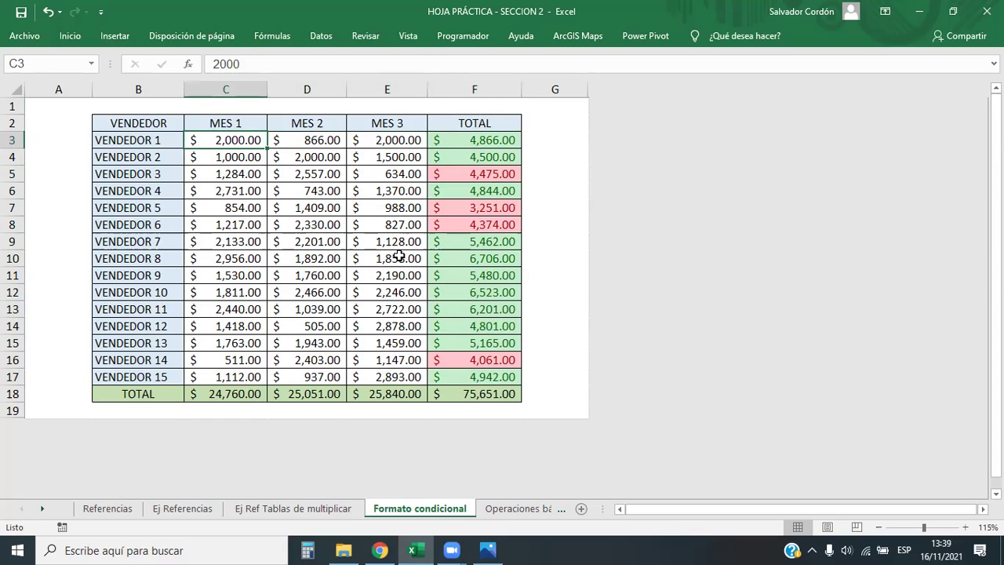
key("Delete")
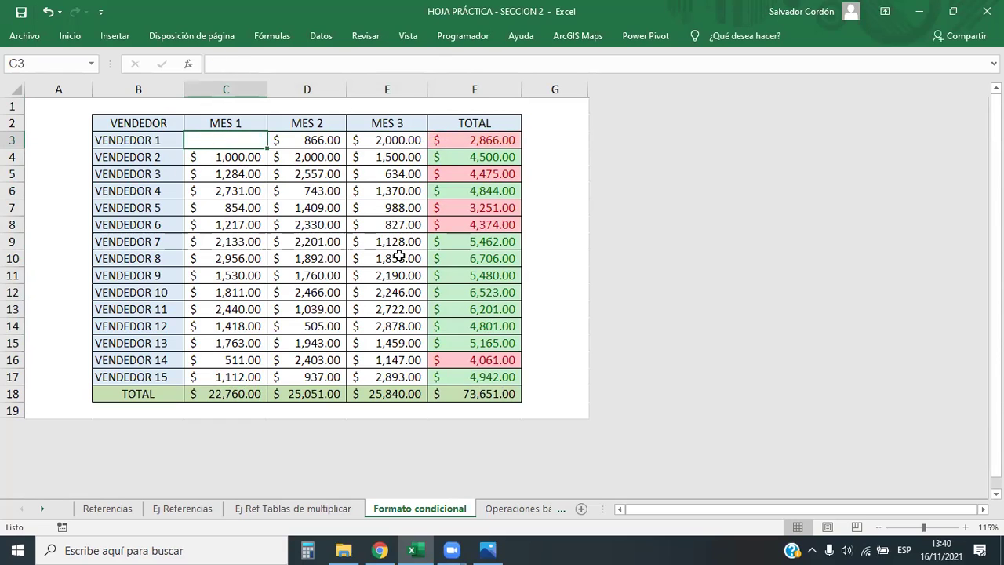
key("Down")
key("Up")
type("0")
key("Return")
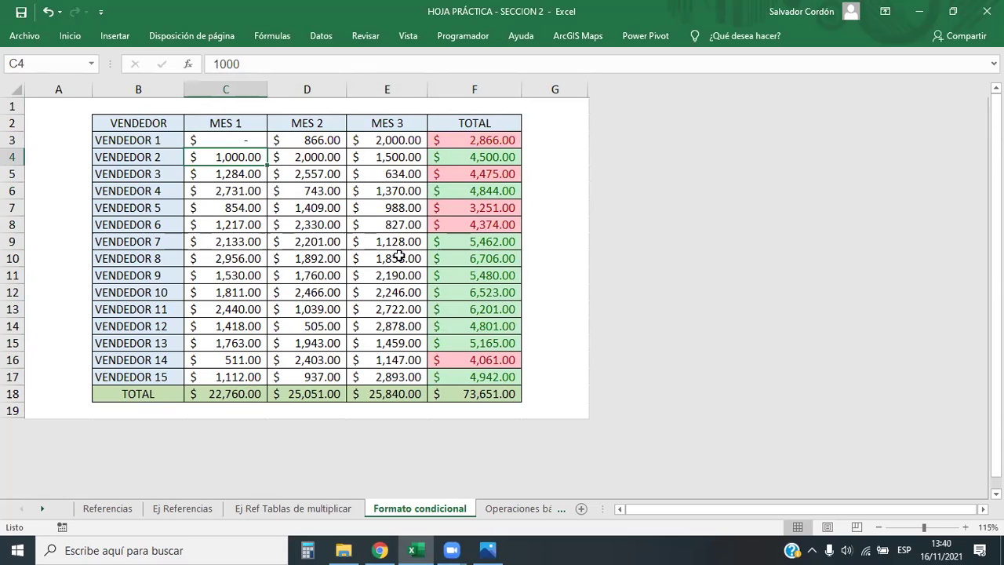
Check VENDEDOR 1's total and the grand total, and undo the last changes to VENDEDOR 1's MES 1 sales
left_click(480, 140)
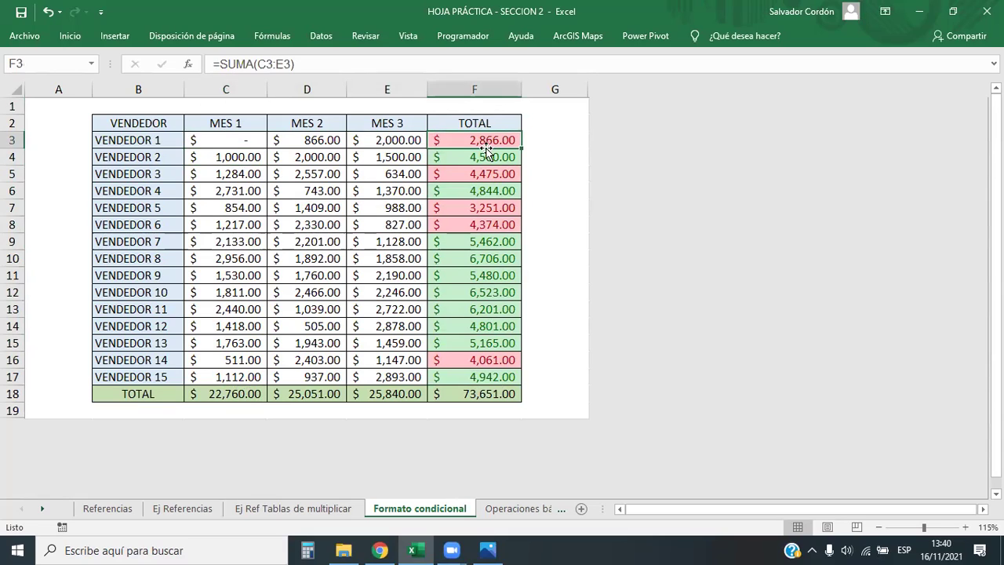
left_click(486, 393)
left_click(240, 143)
key("ctrl+z")
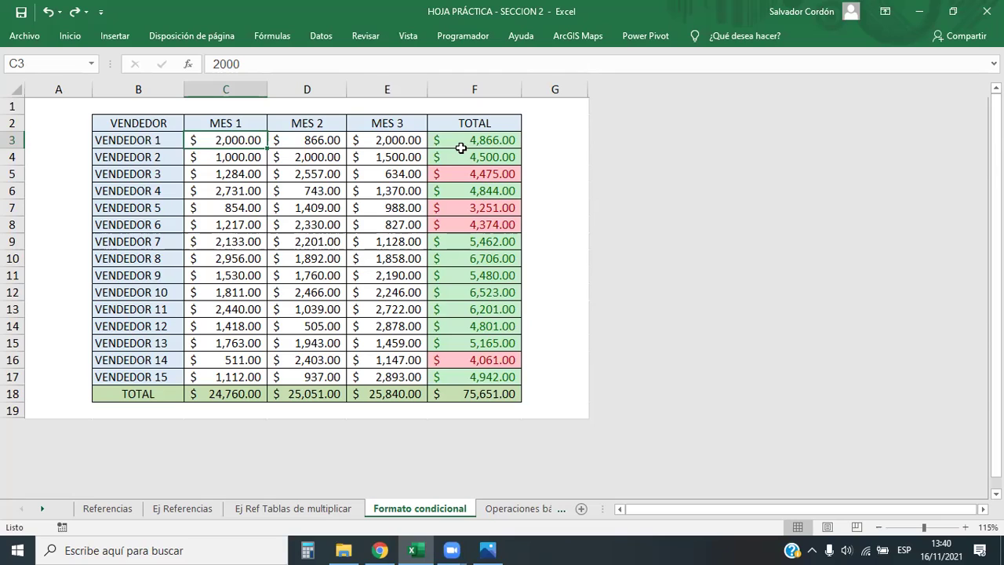
Review the monthly sales and compare them with the highlighted vendor totals in F3:F17
left_click_drag(463, 146, 489, 385)
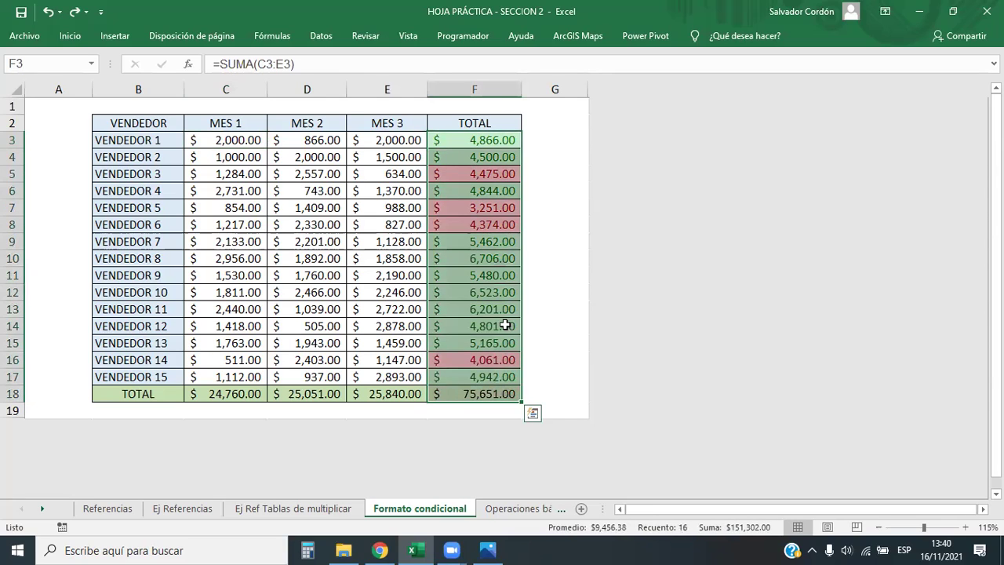
left_click_drag(235, 139, 412, 143)
left_click_drag(496, 140, 507, 377)
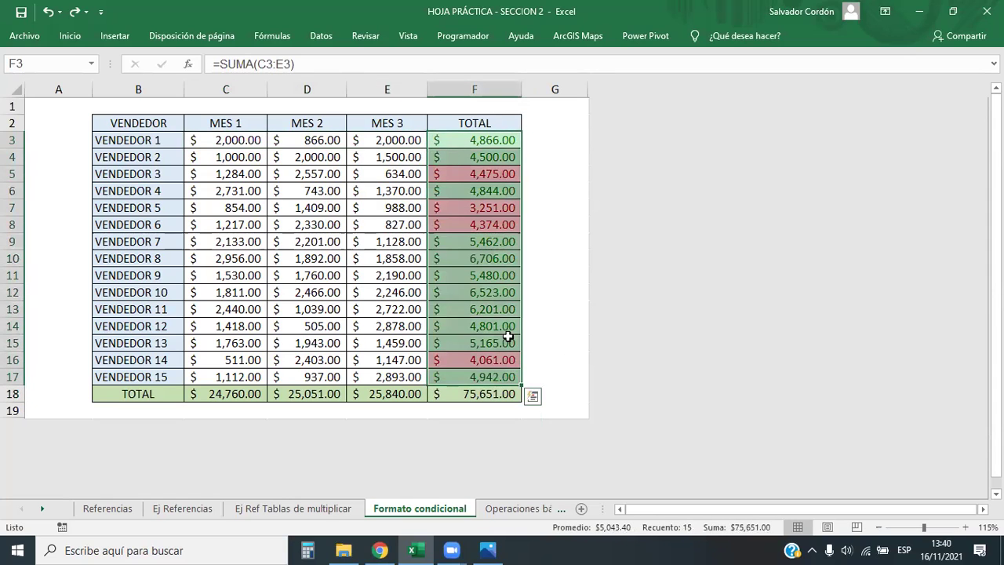
left_click(408, 157)
left_click_drag(483, 142, 449, 375)
left_click_drag(212, 190, 416, 309)
left_click_drag(469, 150, 516, 379)
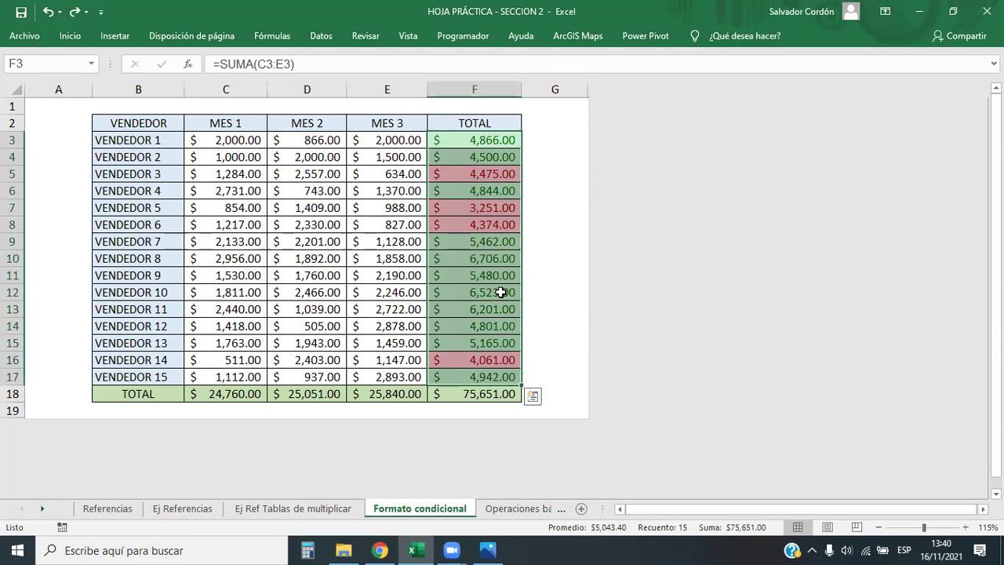
left_click(609, 176)
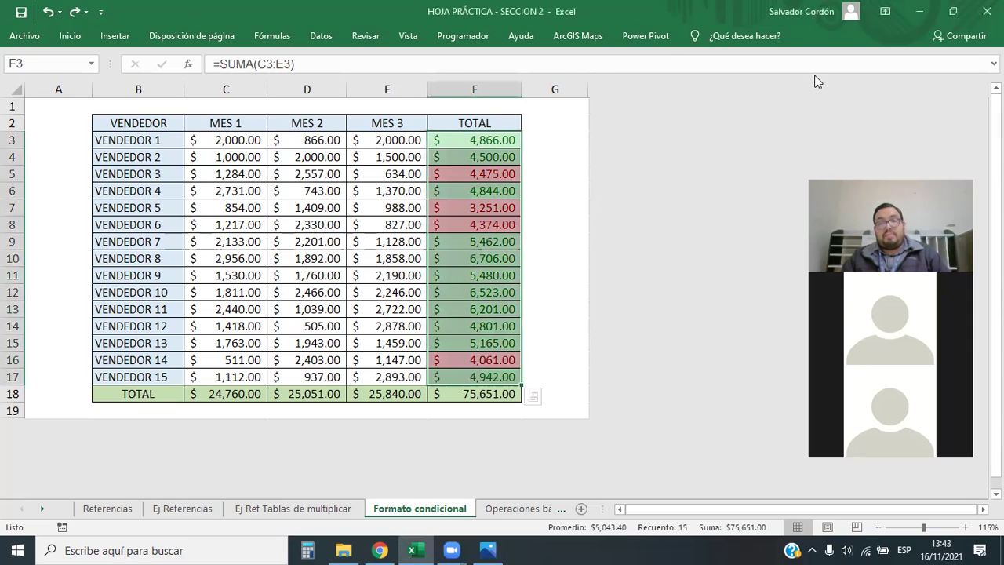
key("Down")
key("Down")
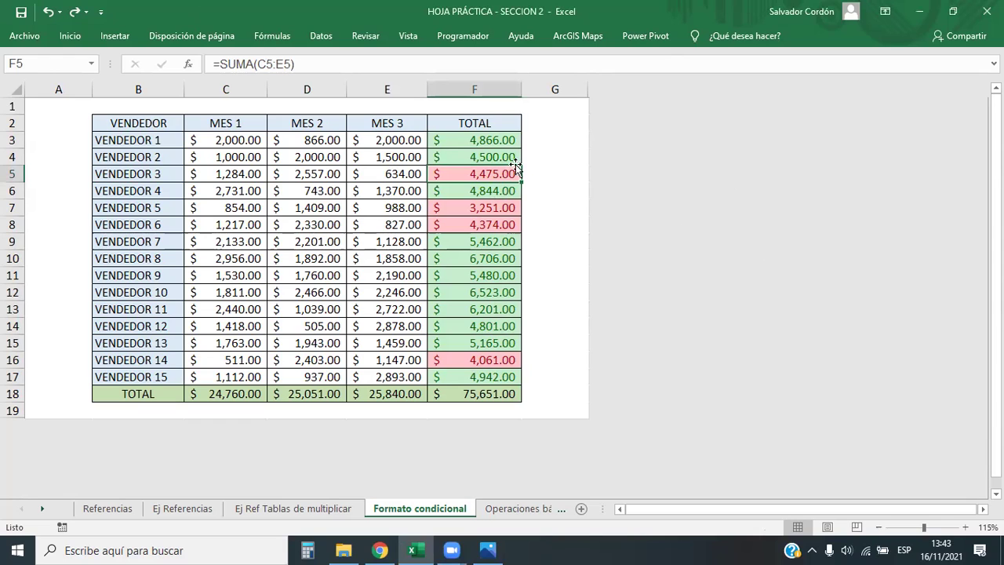
left_click_drag(484, 140, 491, 377)
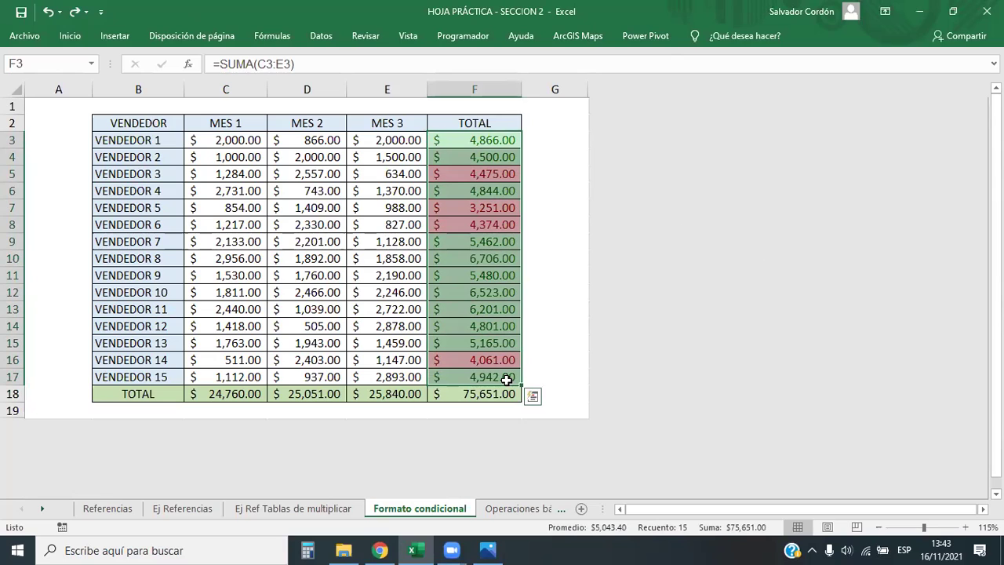
left_click_drag(489, 140, 478, 379)
Clear the conditional formatting rules from the vendor totals in F3:F17
left_click(226, 239)
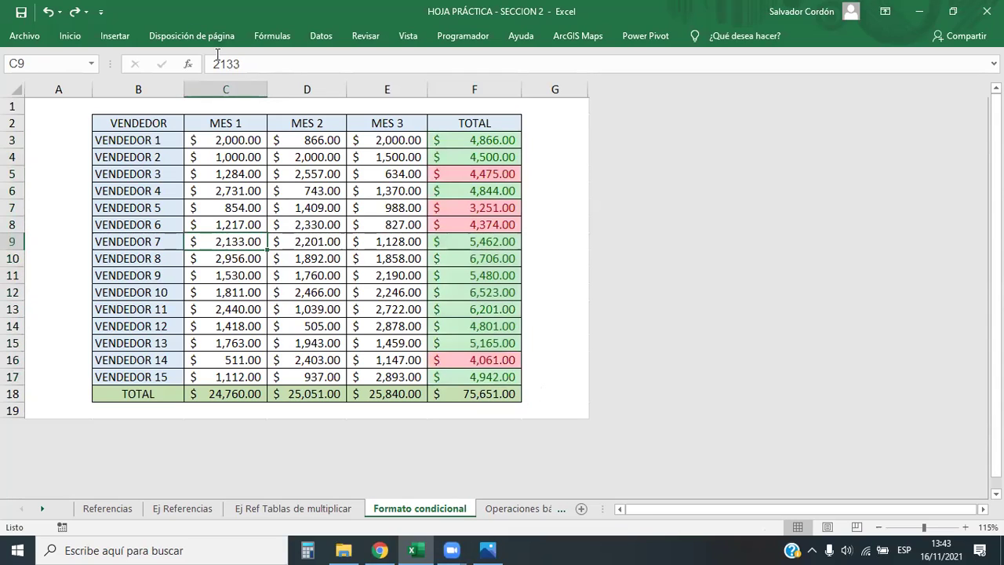
left_click(70, 35)
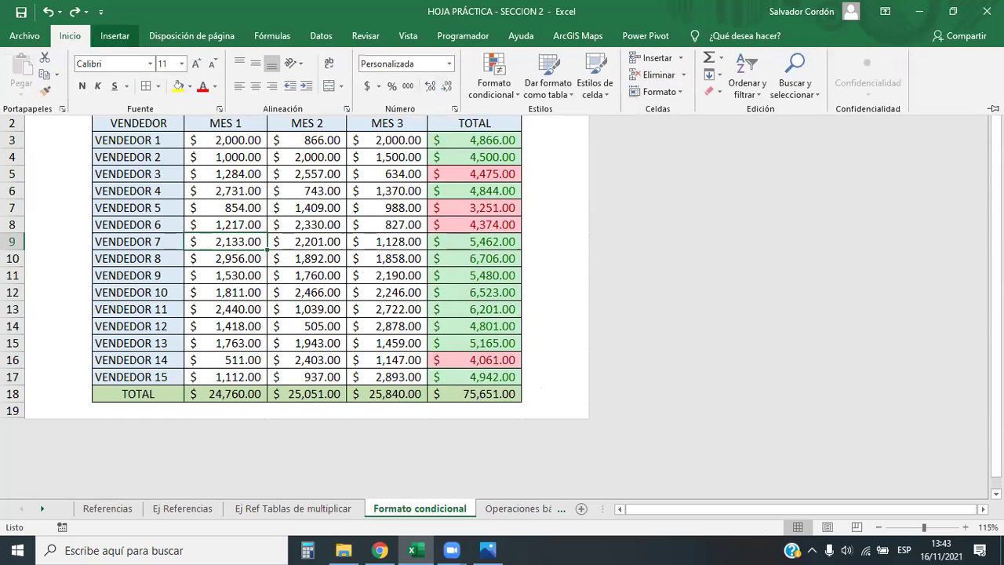
left_click(994, 109)
left_click_drag(506, 208, 497, 444)
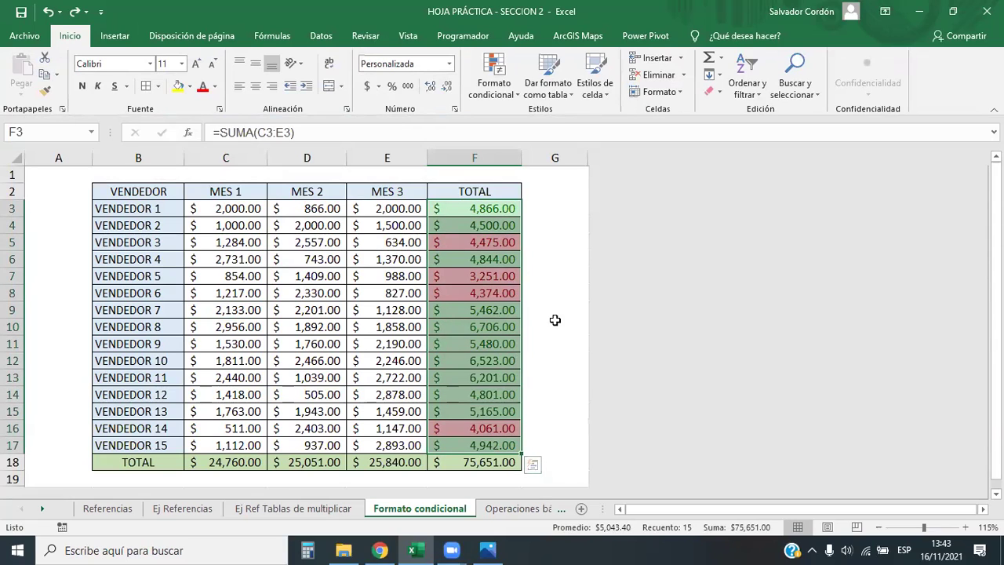
left_click(493, 92)
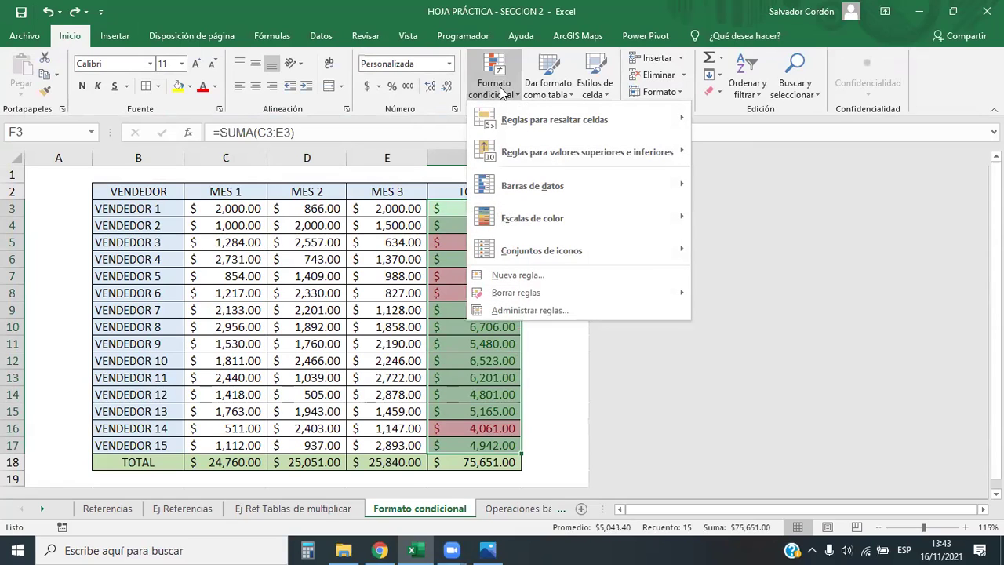
mouse_move(597, 291)
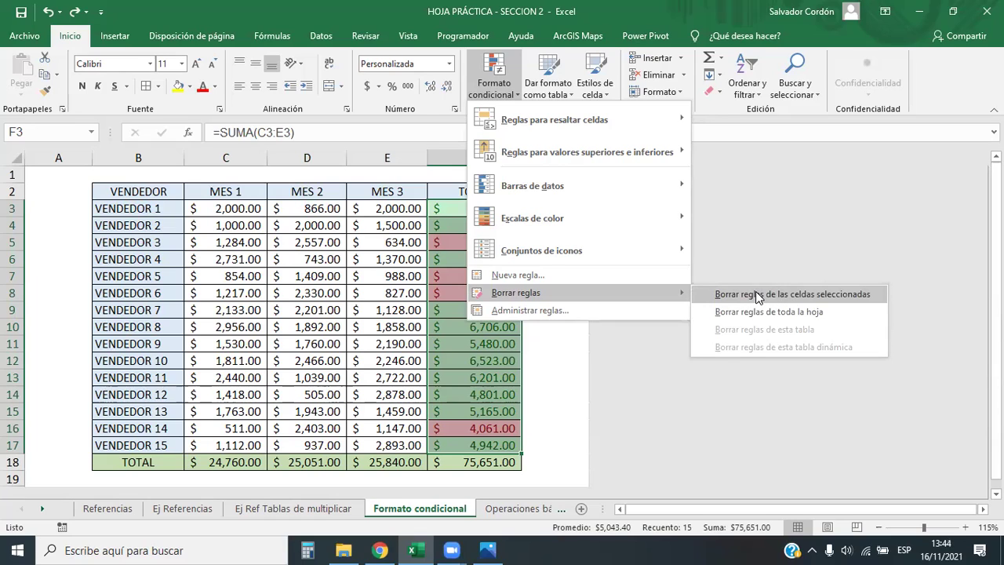
left_click(758, 295)
left_click(204, 321)
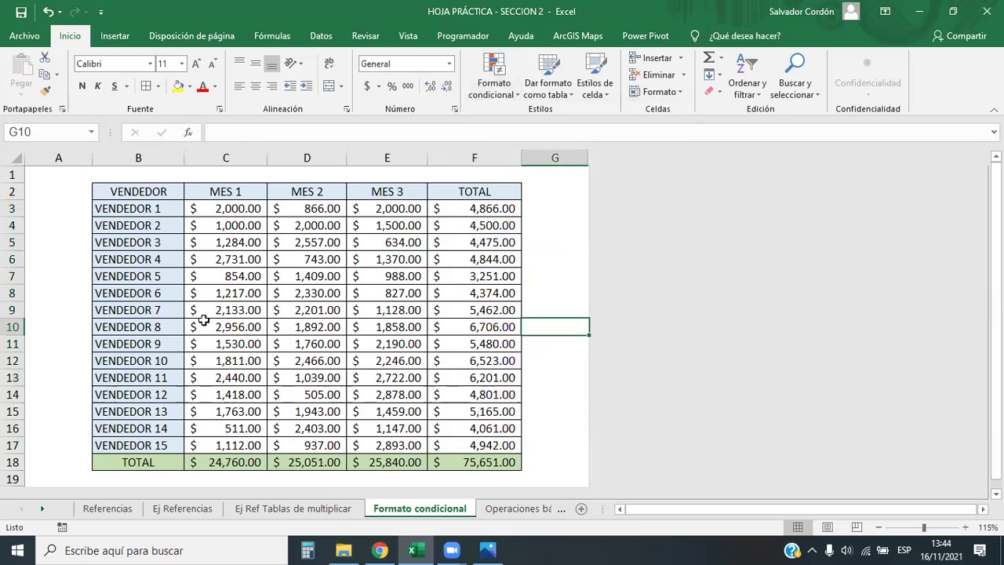
Undo and redo the rule clearing to compare the vendor totals with and without highlighting
key("ctrl+z")
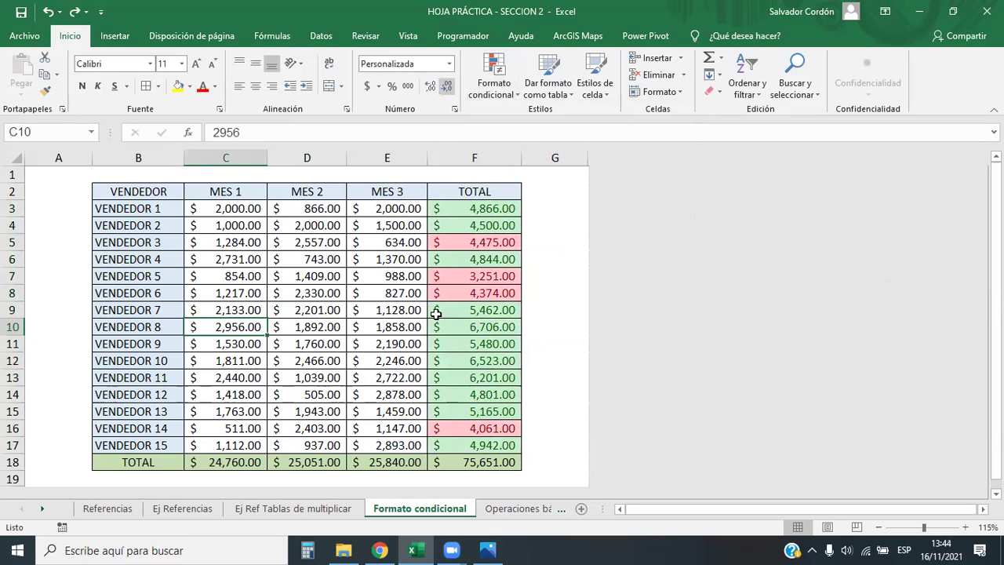
key("ctrl+y")
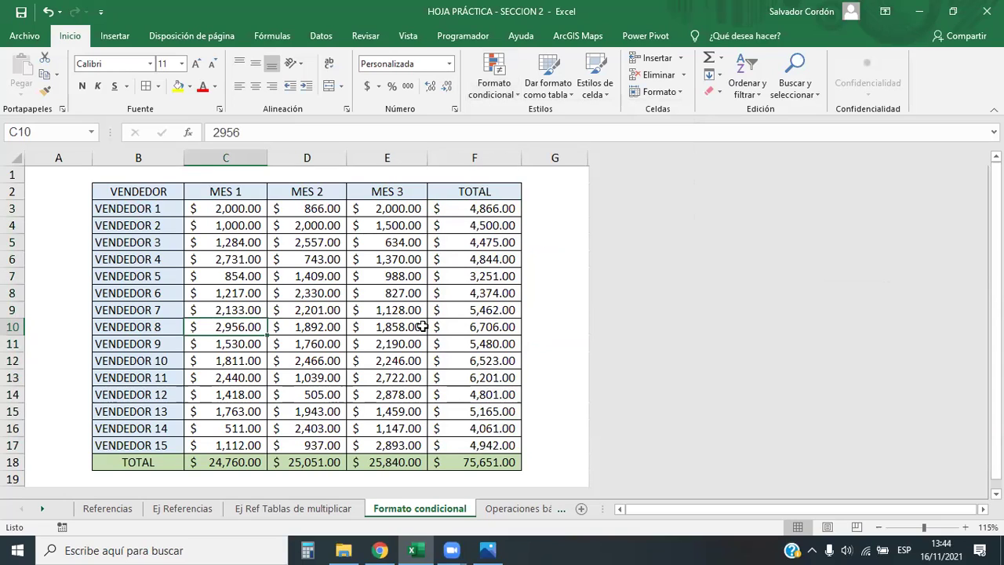
left_click_drag(482, 209, 481, 369)
left_click_drag(494, 433, 494, 444)
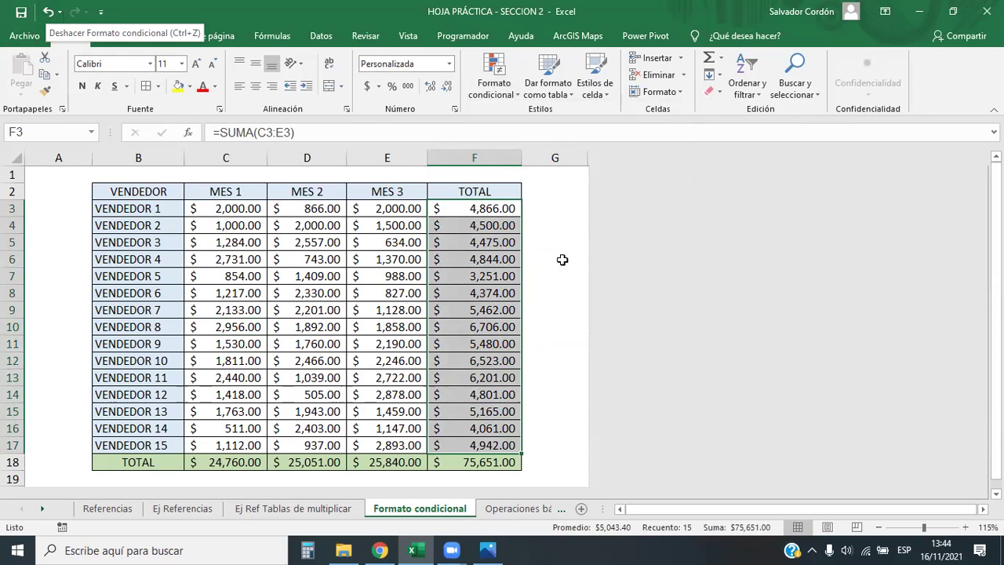
key("ctrl+z")
Review the monthly sales and totals of individual vendors, along with the unformatted totals in F3:F17
left_click(479, 288)
left_click(313, 293)
left_click(470, 261)
left_click(477, 309)
left_click(292, 314)
left_click_drag(490, 208, 493, 445)
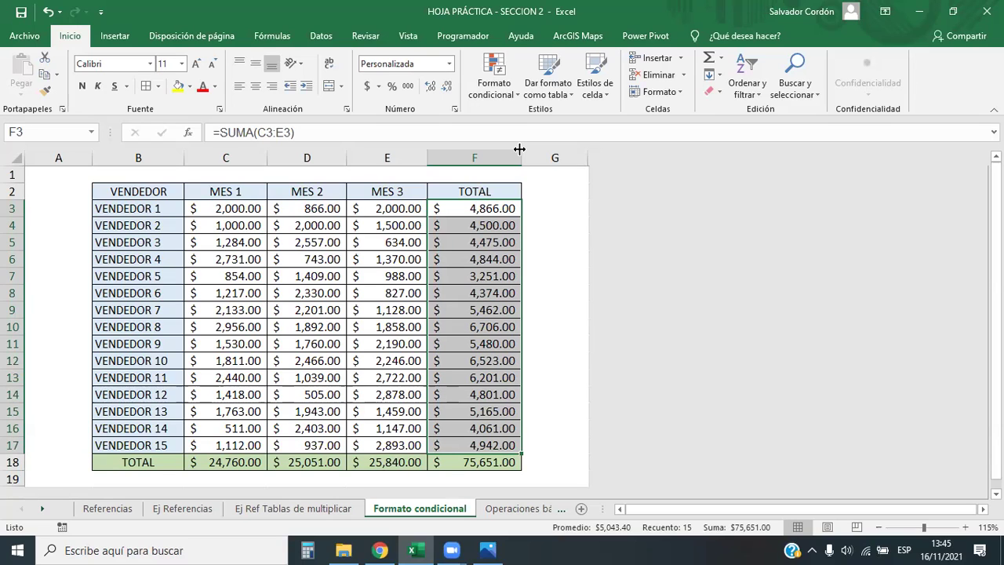
left_click(398, 210)
Set up a Greater Than highlighting rule for the vendor totals in F3:F17 with a threshold of 5500
left_click_drag(487, 208, 500, 441)
left_click(503, 92)
mouse_move(541, 121)
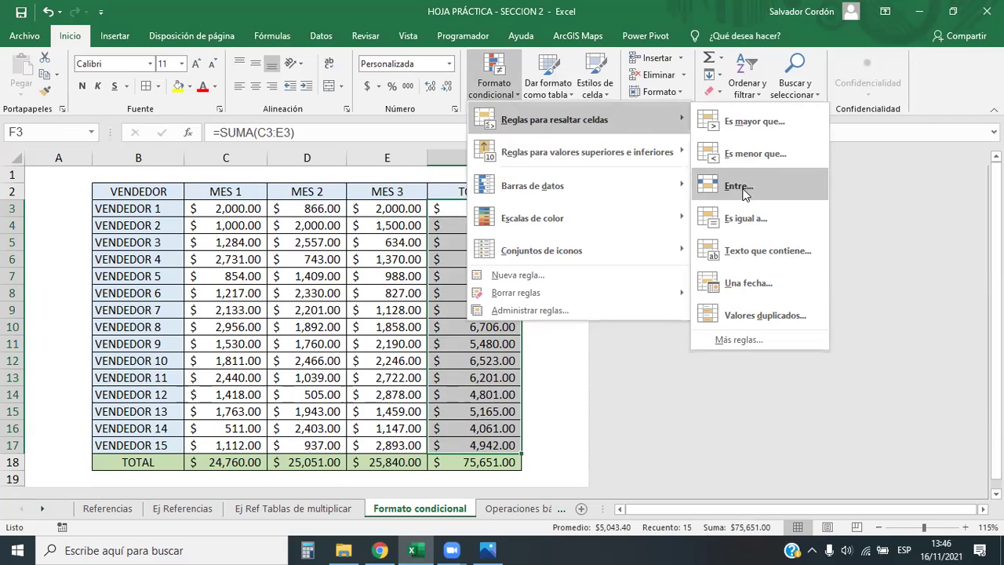
mouse_move(642, 119)
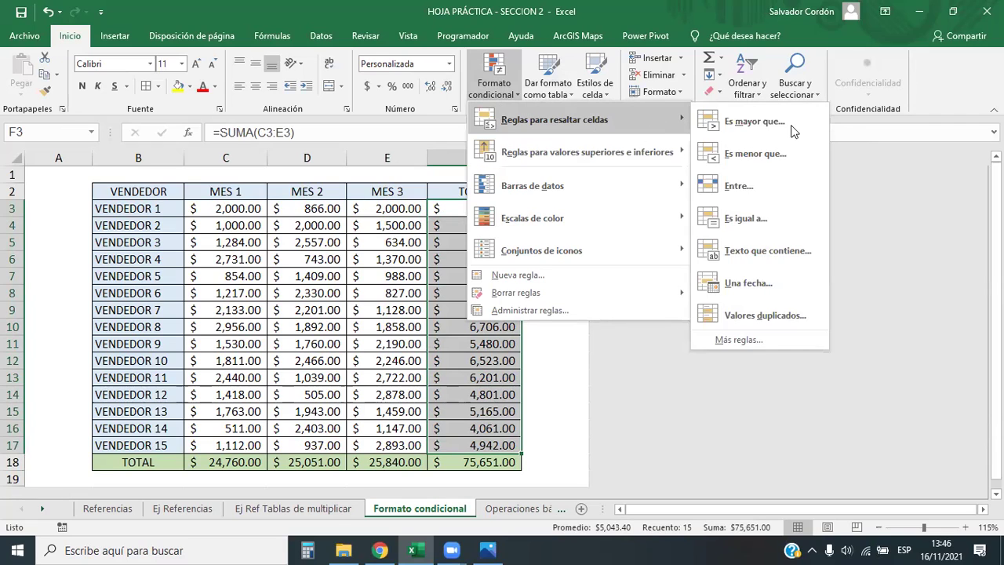
left_click(746, 128)
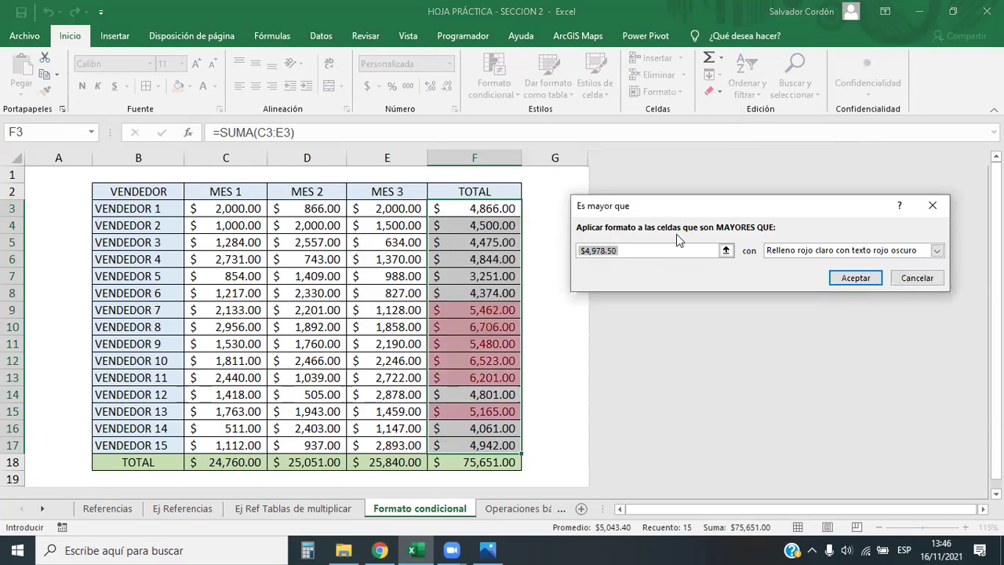
type("5000")
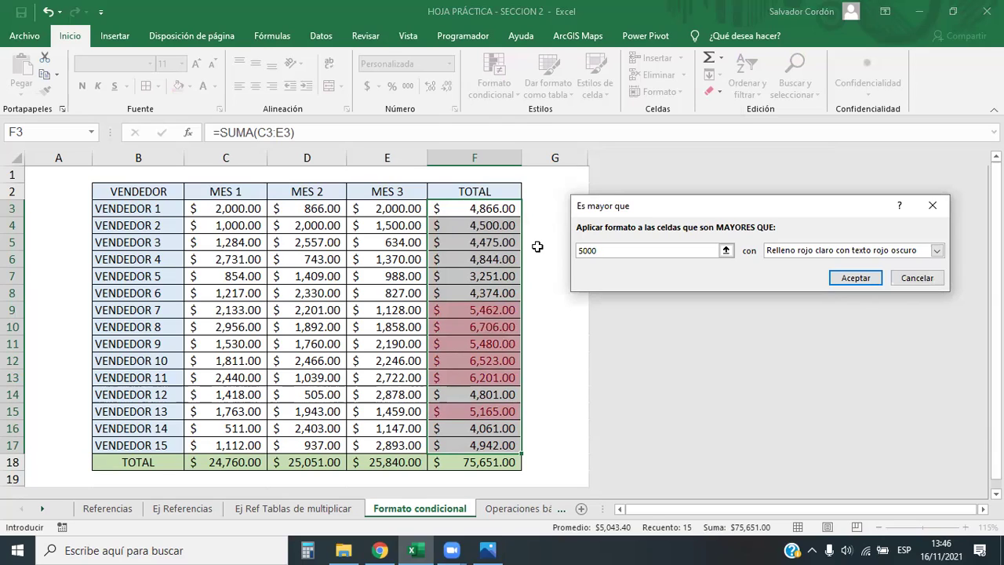
key("BackSpace")
key("BackSpace")
key("BackSpace")
key("BackSpace")
type("5")
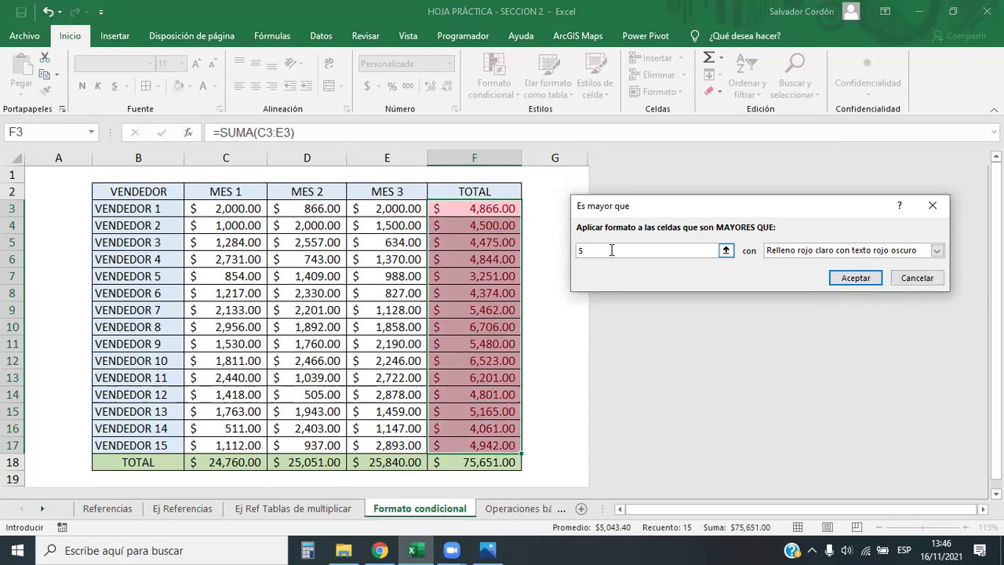
type("500")
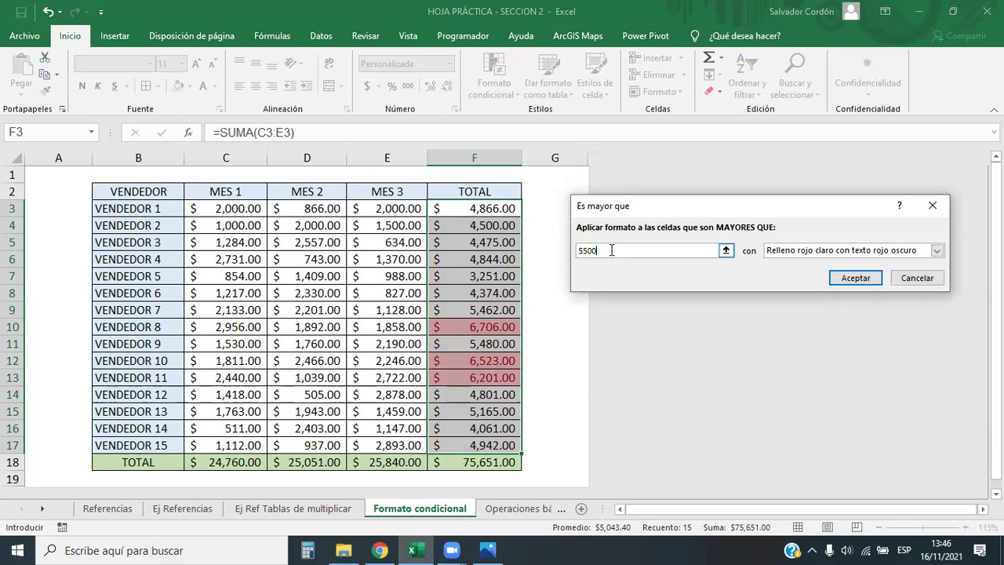
Give the Greater Than rule green fill with dark green text and apply it to the vendor totals
left_click(936, 250)
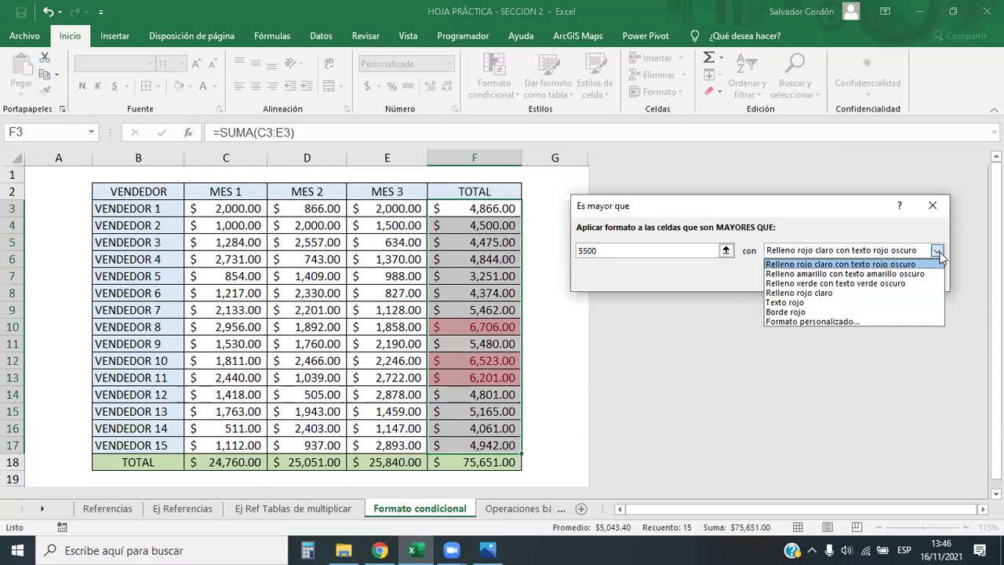
left_click(837, 284)
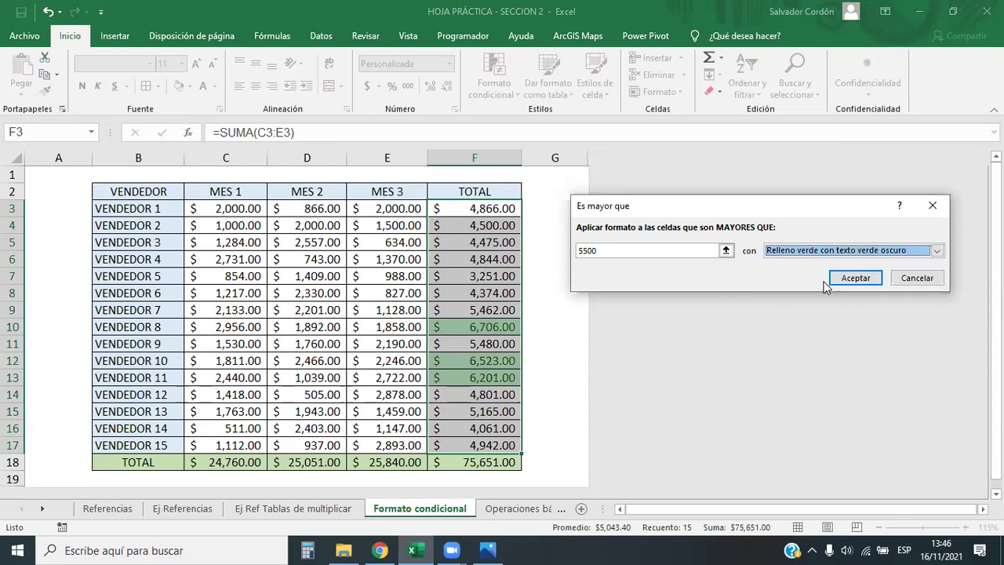
left_click(853, 277)
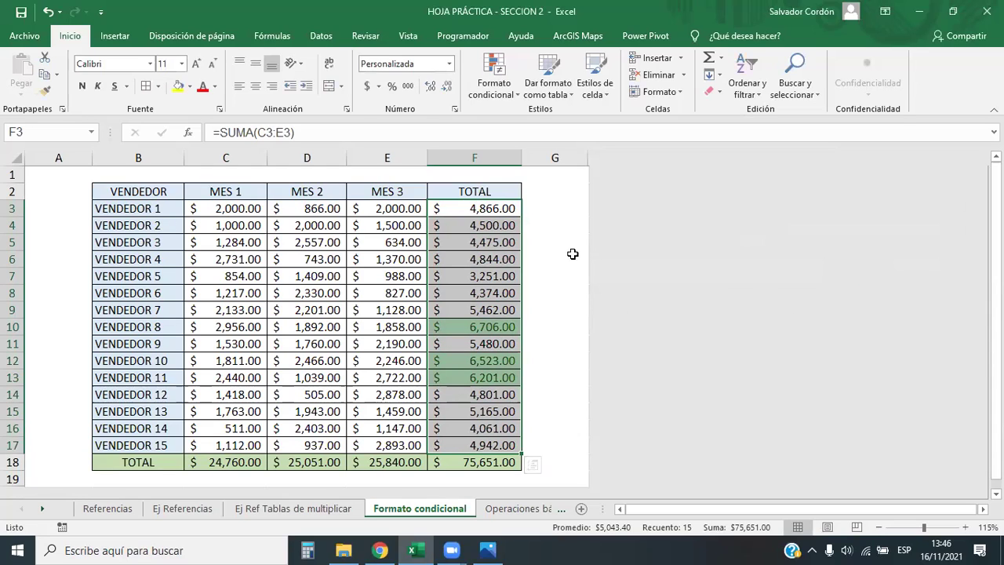
Add a Less Than rule highlighting vendor totals below $4,500 with light red fill and dark red text
left_click(493, 83)
mouse_move(654, 121)
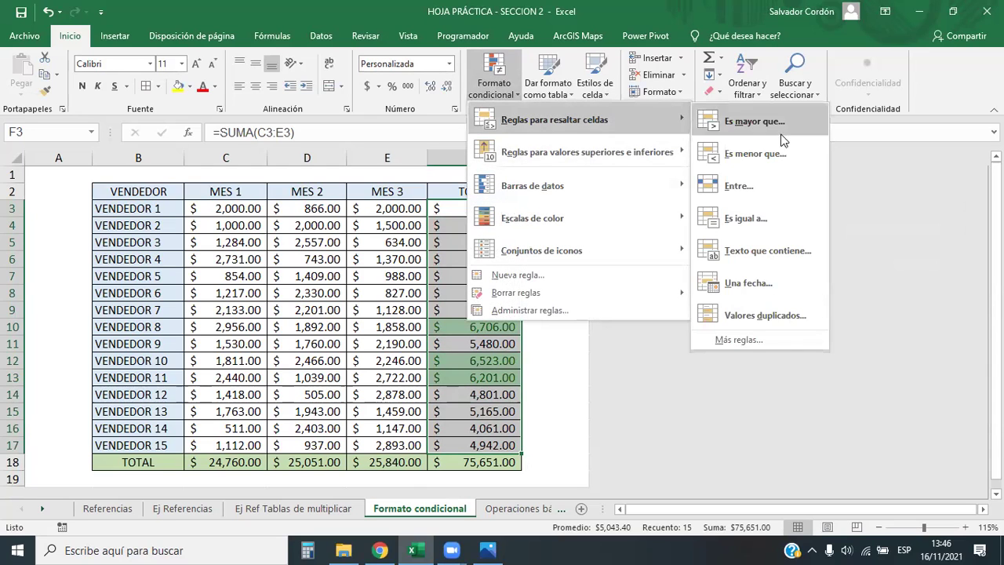
left_click(755, 154)
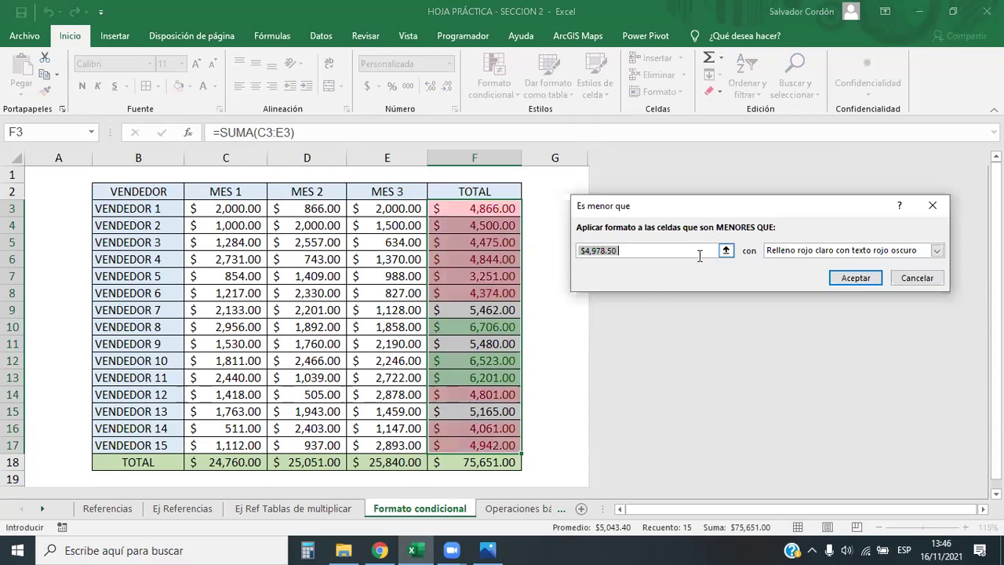
left_click(632, 250)
key("BackSpace")
key("BackSpace")
key("BackSpace")
key("BackSpace")
key("BackSpace")
key("BackSpace")
type("500")
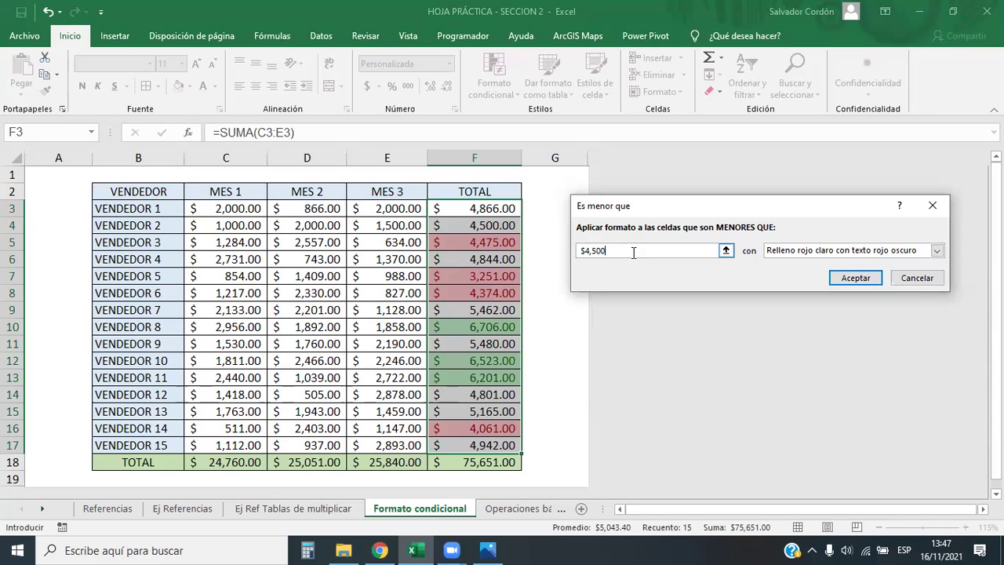
left_click(853, 277)
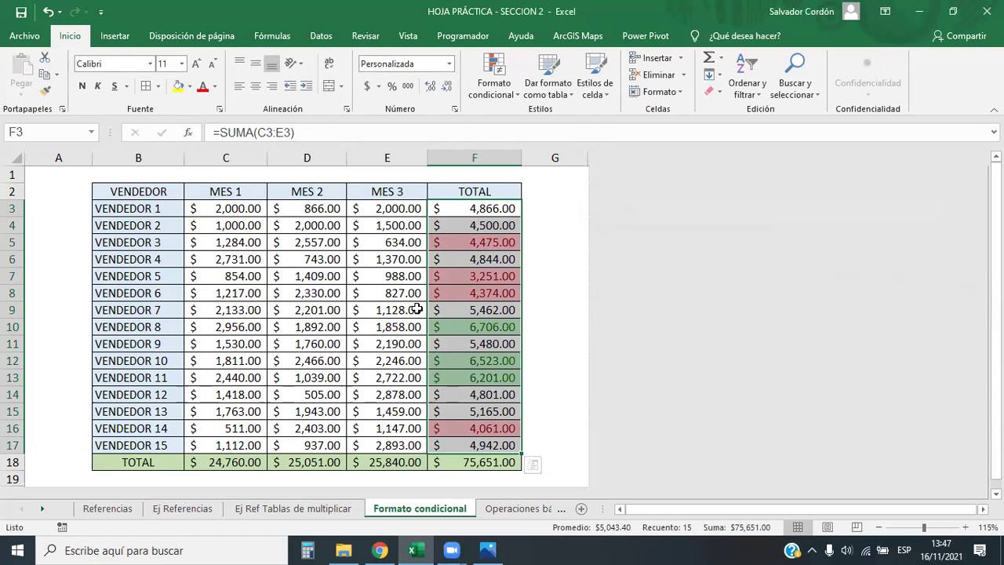
Add a Between rule highlighting vendor totals from 4500 to 5500 with yellow fill and dark yellow text
left_click(496, 82)
mouse_move(563, 116)
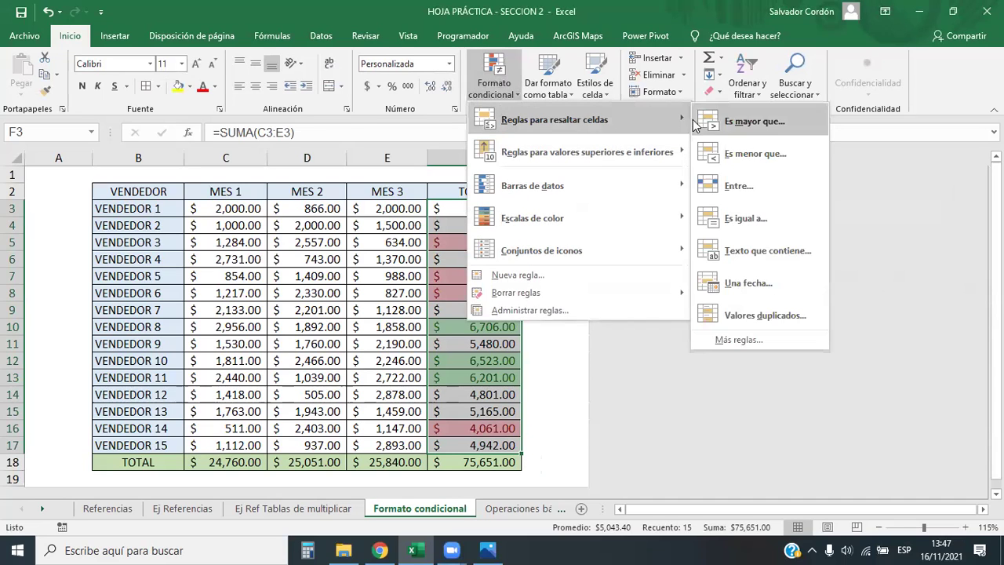
left_click(736, 189)
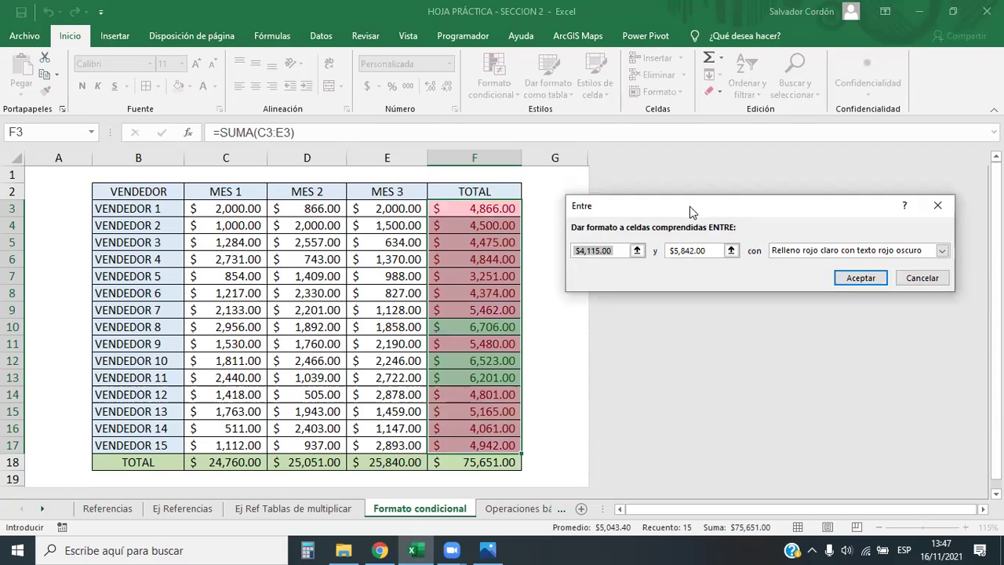
key("BackSpace")
type("4500")
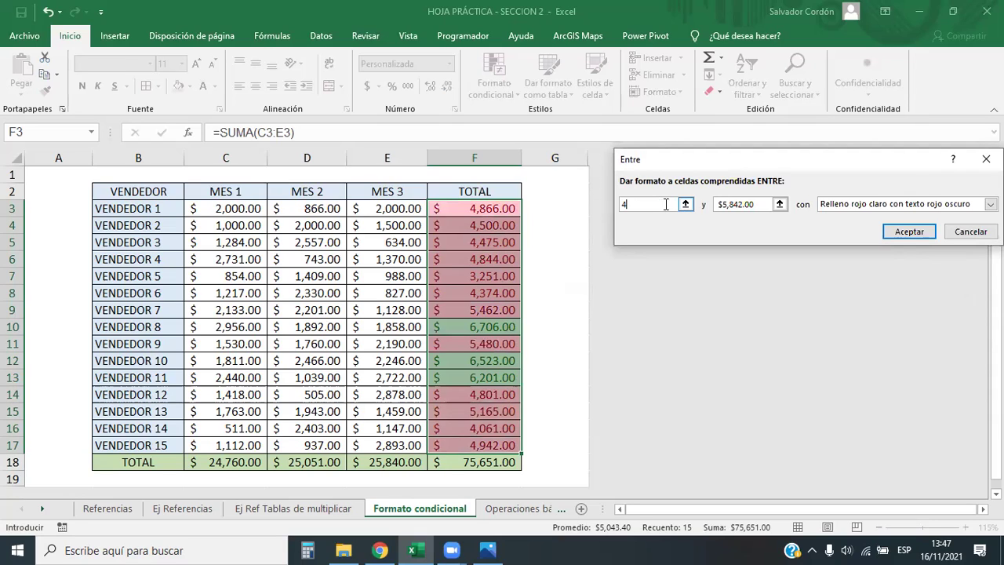
key("Tab")
key("BackSpace")
type("5500")
left_click(990, 204)
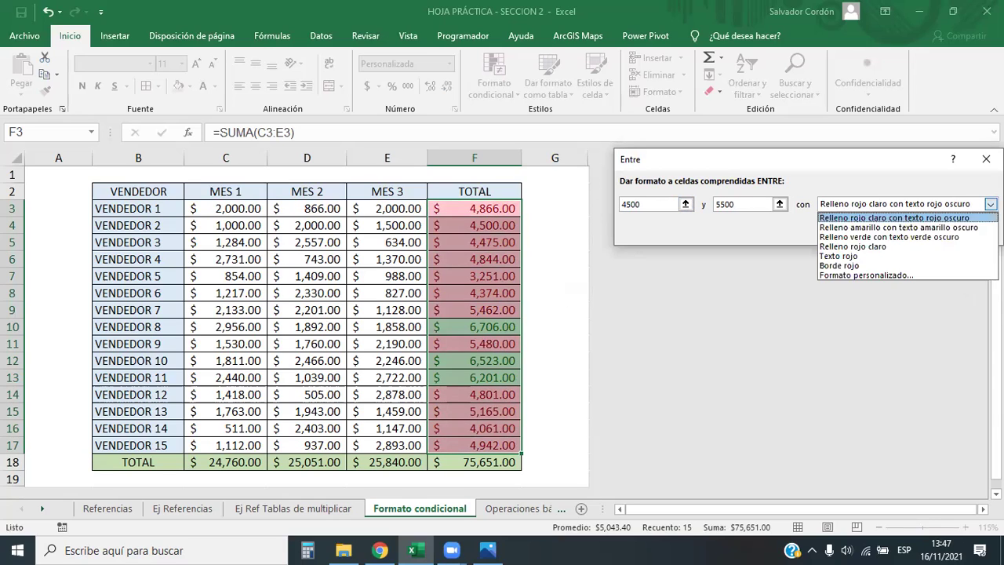
left_click(886, 227)
left_click(911, 232)
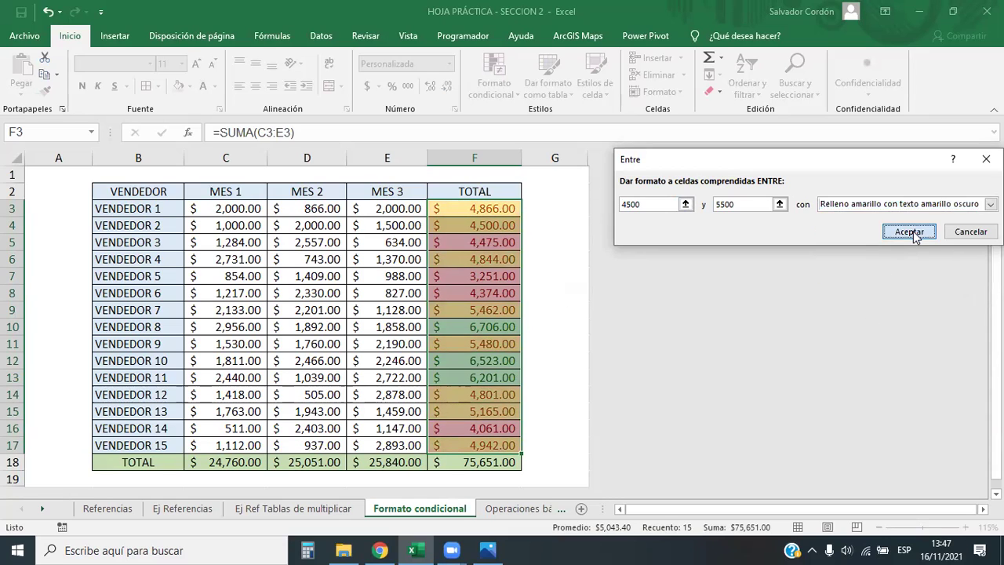
left_click(578, 361)
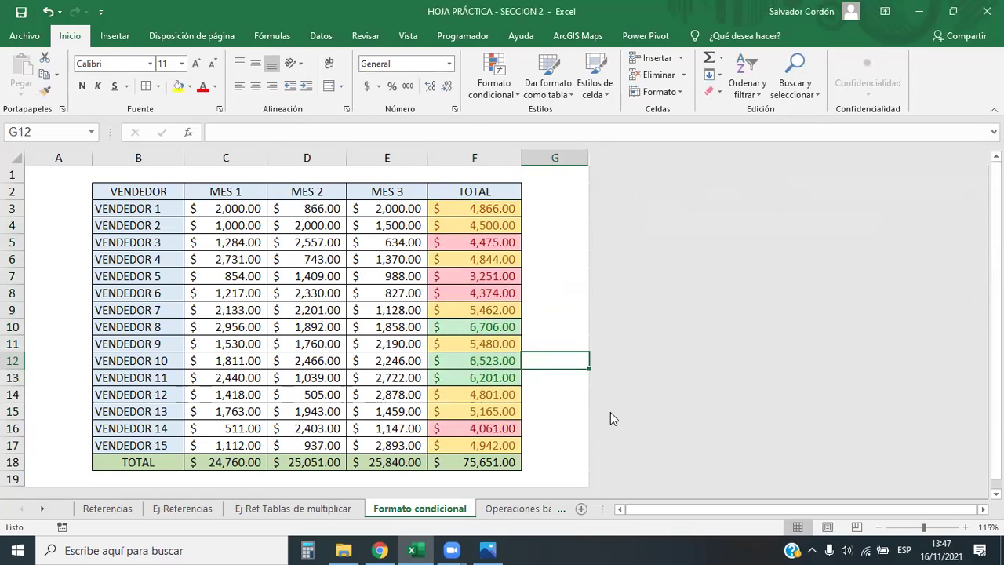
Examine the vendor rows by highlight colour, going through the green, yellow and red totals
left_click(13, 327)
left_click_drag(12, 360, 12, 378)
left_click_drag(11, 208, 11, 225)
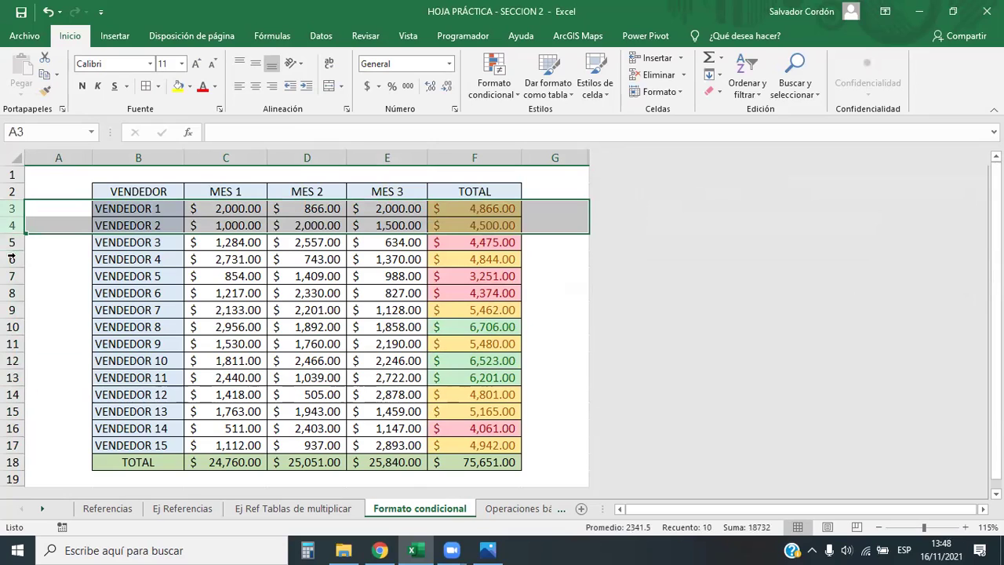
left_click(11, 259)
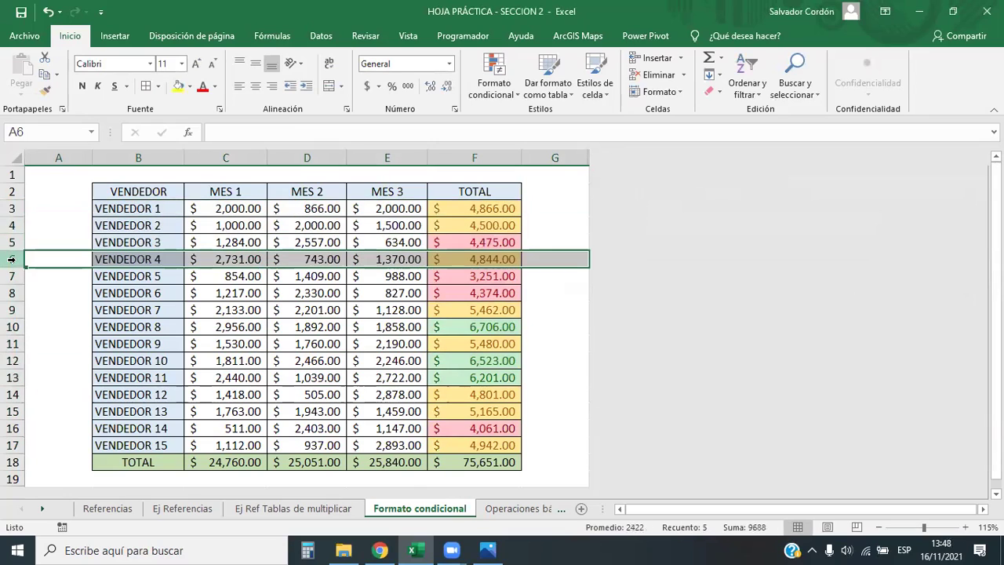
left_click(11, 312)
left_click(13, 345)
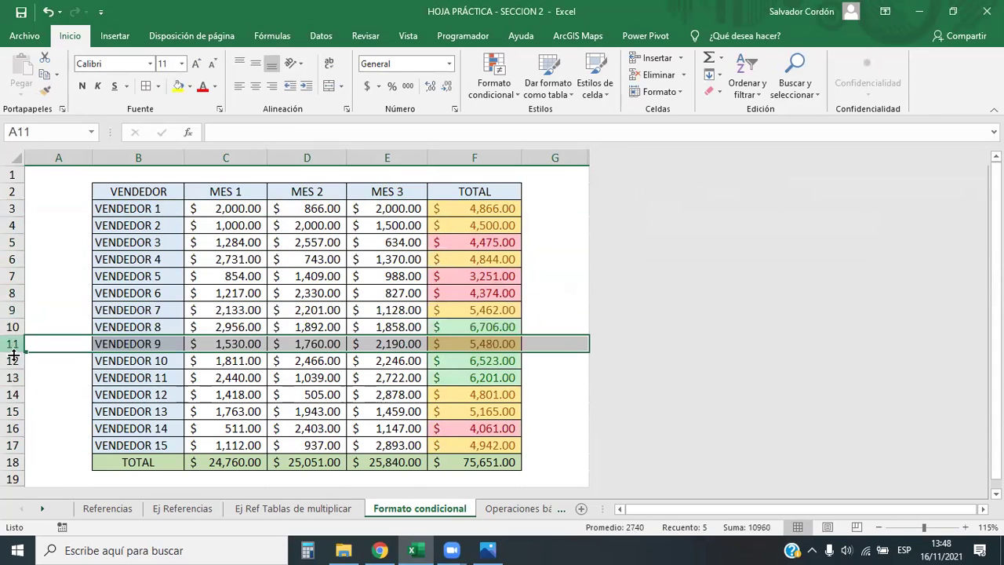
left_click(11, 377)
left_click_drag(11, 394, 10, 409)
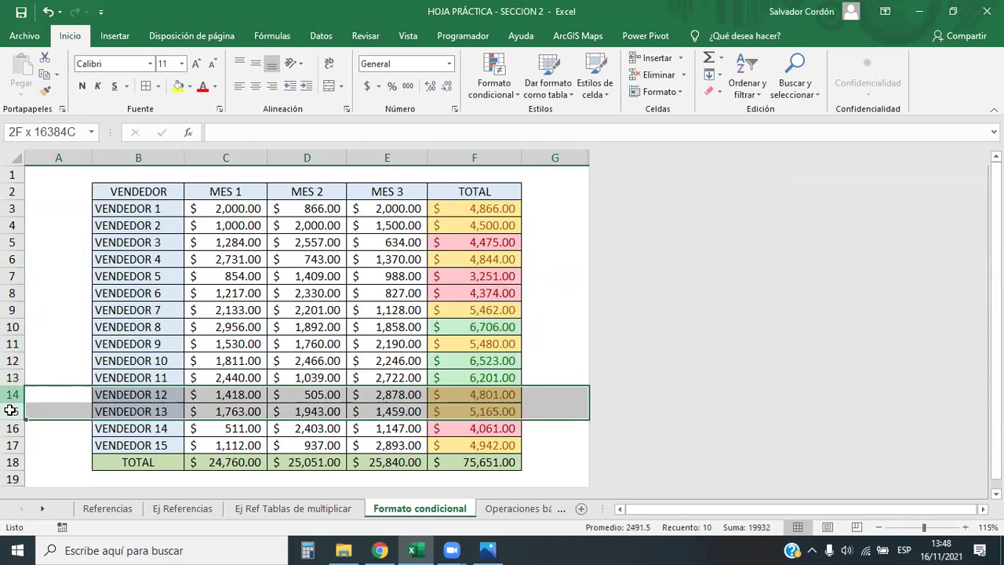
left_click(11, 445)
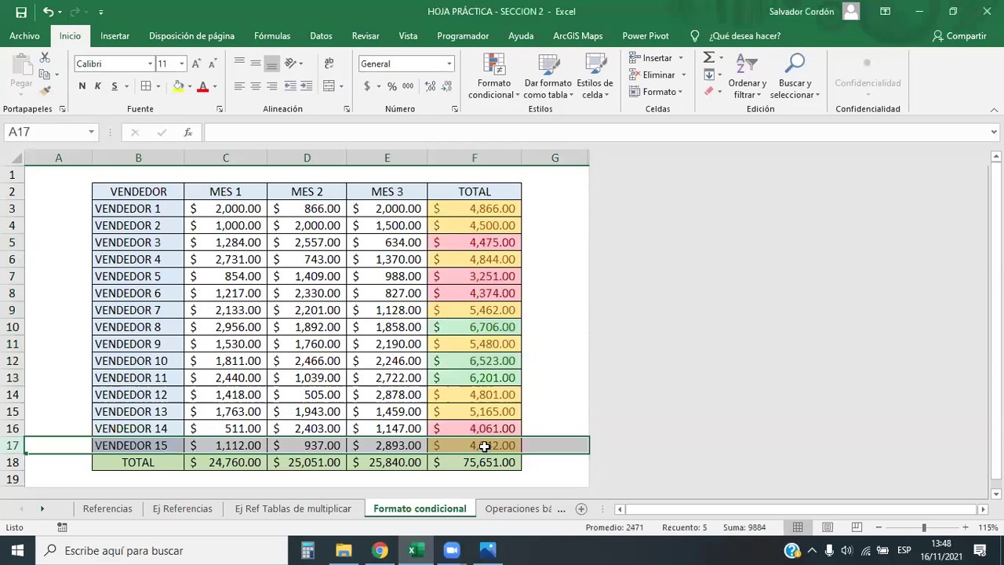
left_click_drag(494, 292, 31, 277)
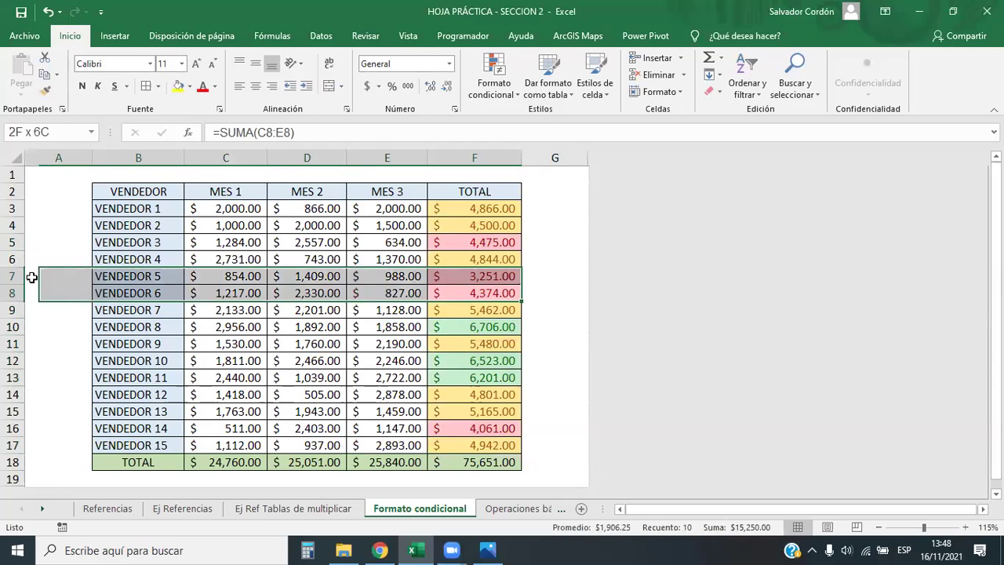
Examine the vendor rows with red and yellow totals, followed by the whole range of vendor totals F3:F17
left_click(12, 225)
left_click(12, 243)
left_click_drag(12, 276, 16, 298)
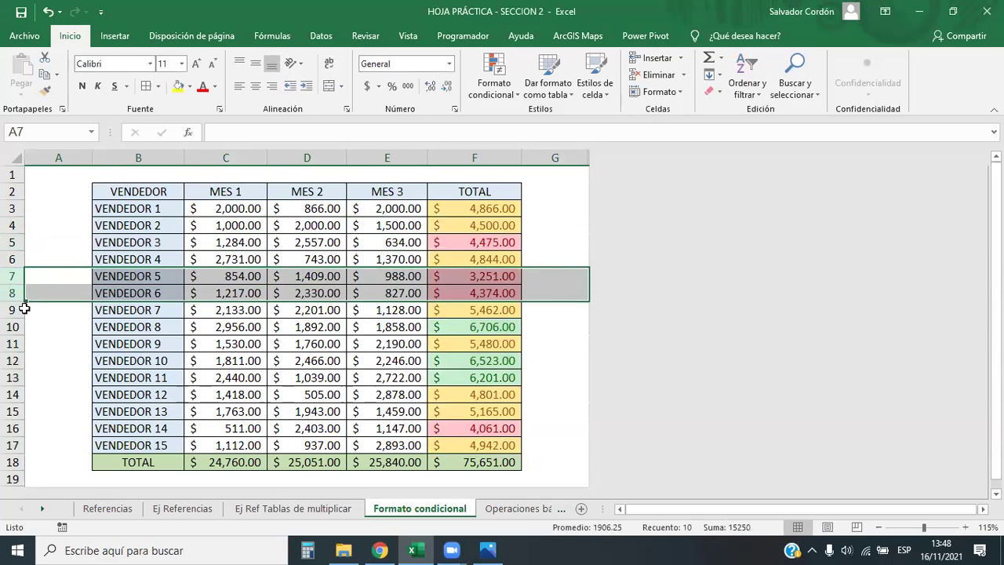
left_click(12, 444)
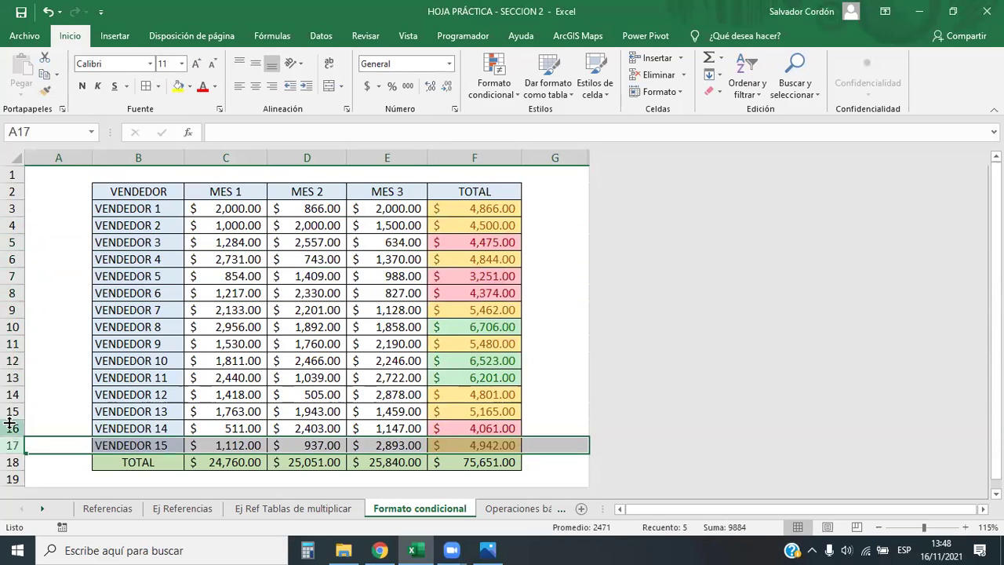
left_click(12, 427)
left_click_drag(485, 208, 499, 445)
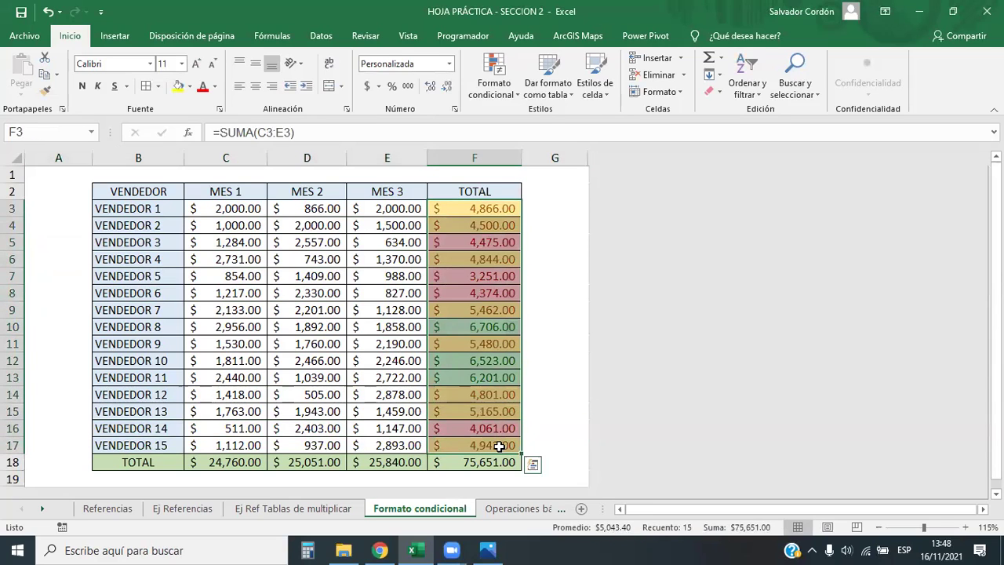
left_click(402, 279)
left_click_drag(498, 210, 487, 450)
left_click(419, 360)
left_click(477, 242)
left_click_drag(475, 208, 500, 443)
Try deleting the TOTAL row 18, undo it, and delete the row again
left_click(12, 462)
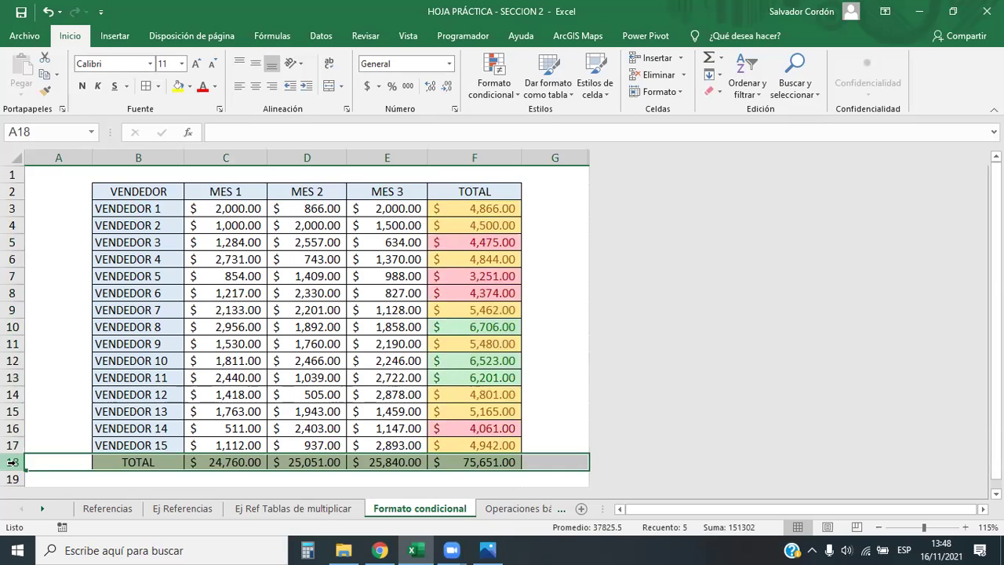
key("ctrl+minus")
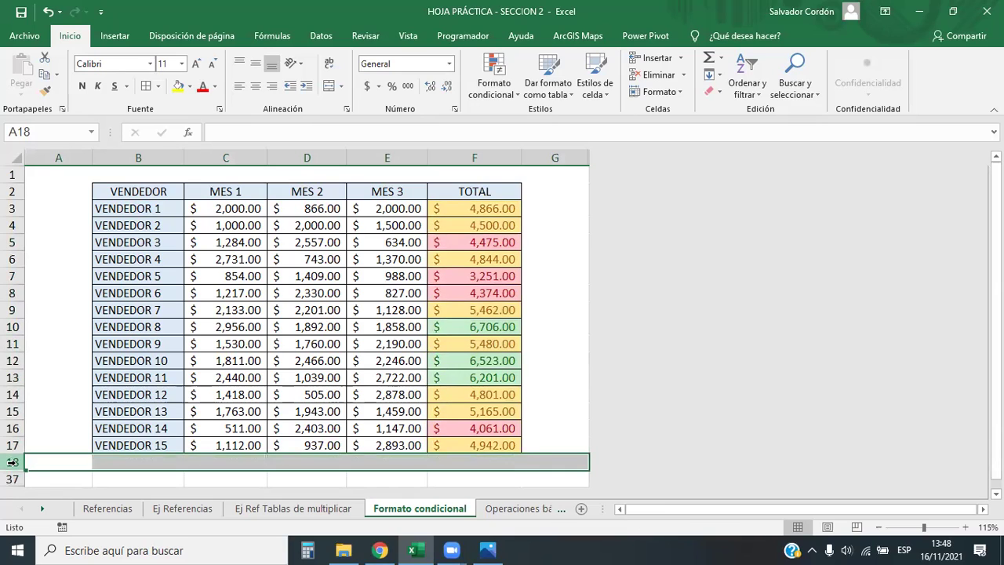
key("ctrl+z")
right_click(12, 462)
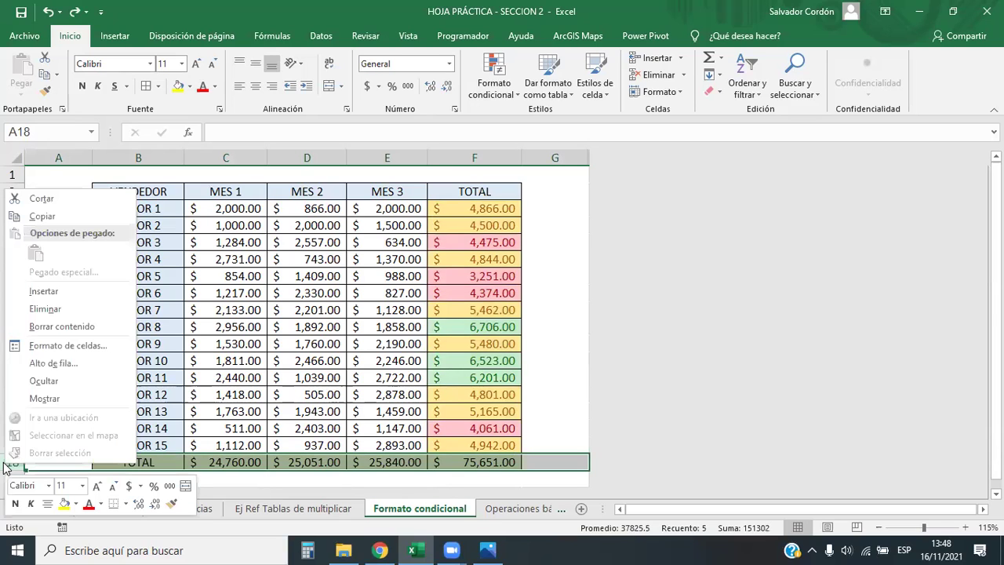
left_click(44, 309)
Examine the table without its grand total row, going over the header, the vendor totals and the emptied row 18
left_click_drag(463, 442, 453, 203)
left_click(357, 357)
left_click_drag(109, 195, 510, 440)
left_click_drag(79, 461, 470, 444)
left_click_drag(485, 193, 483, 445)
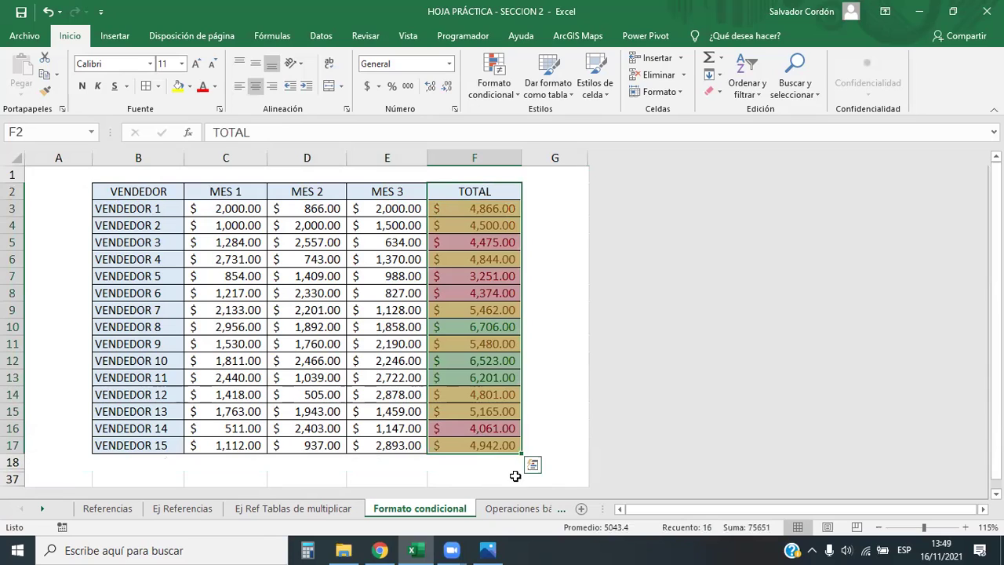
left_click(478, 462)
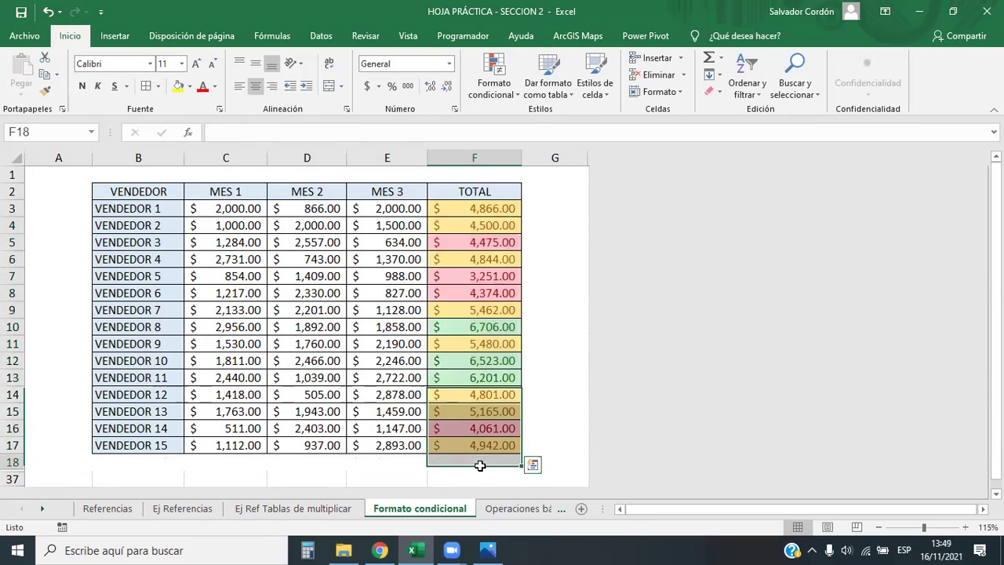
left_click(13, 462)
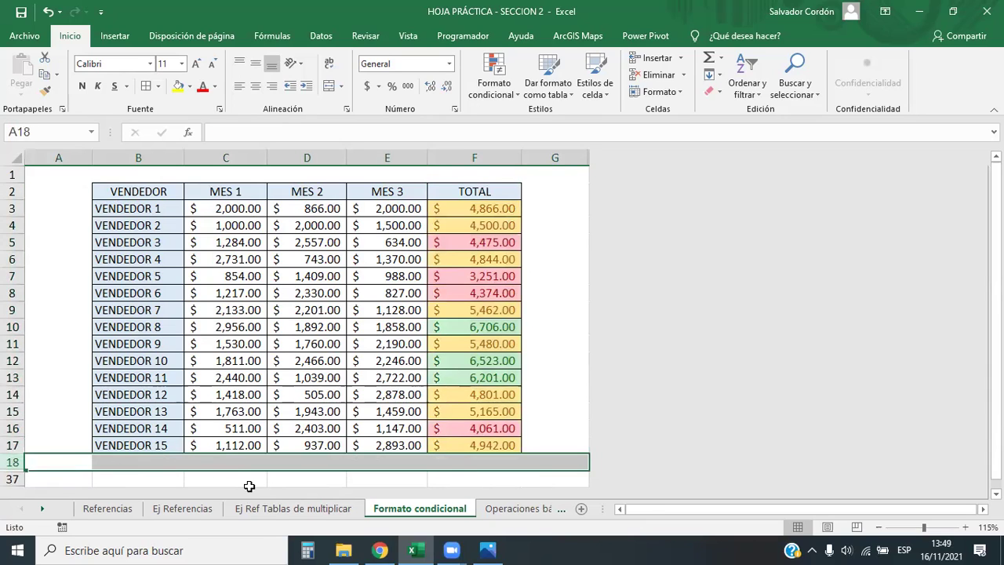
left_click_drag(119, 467, 469, 456)
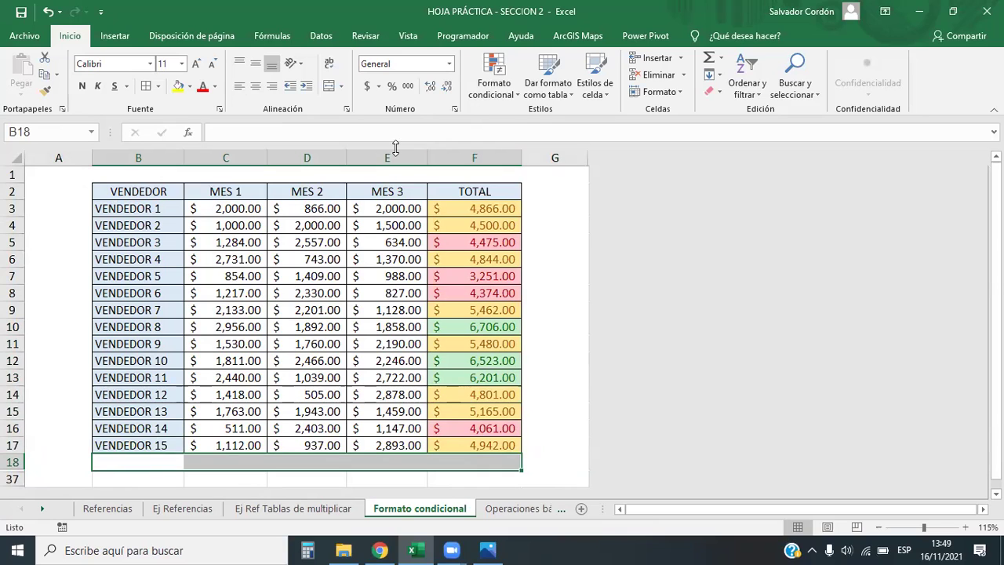
left_click(293, 278)
left_click_drag(478, 210, 434, 445)
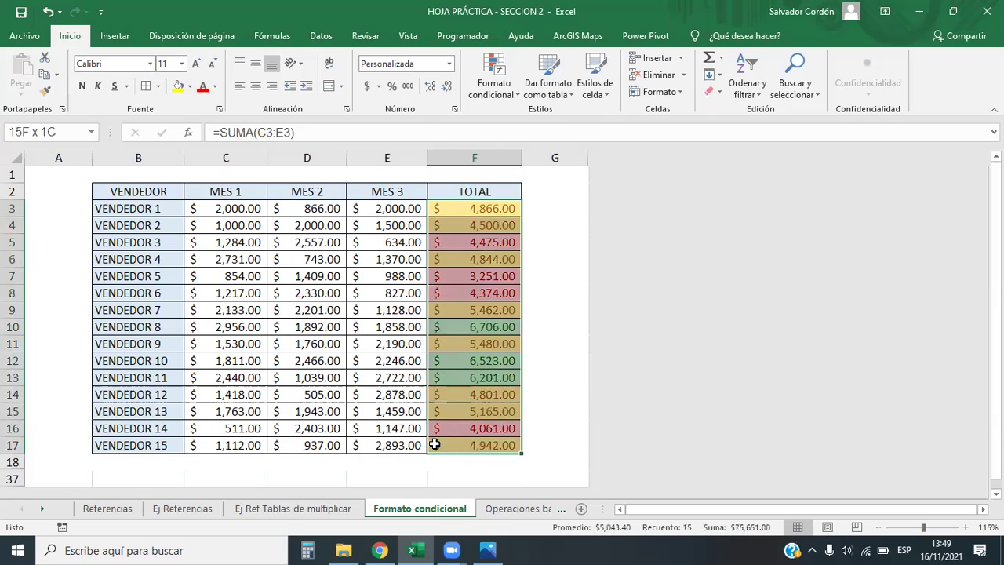
left_click(496, 292)
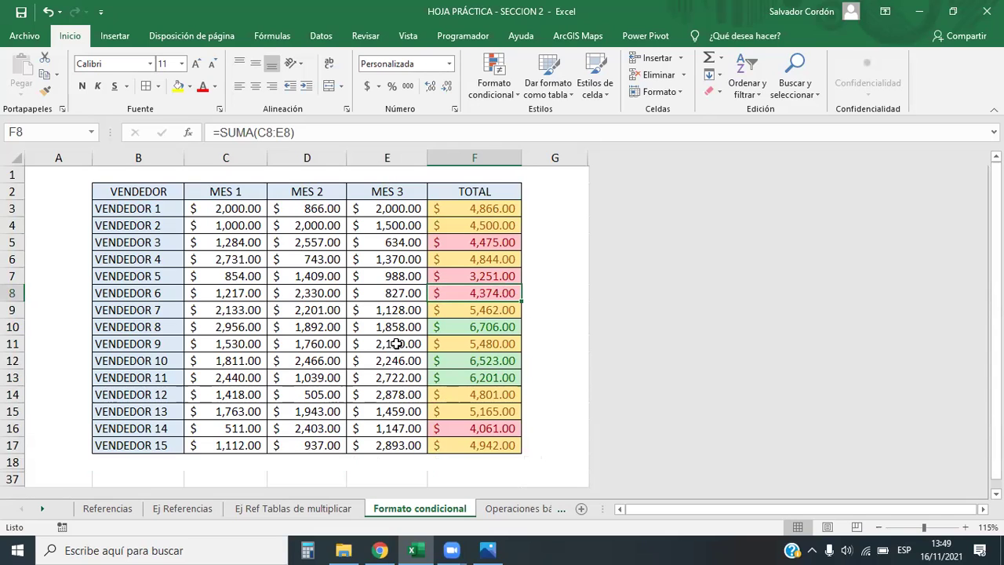
Restore the deleted TOTAL row, demonstrate deleting row 18 once more, and undo that deletion
key("ctrl+z")
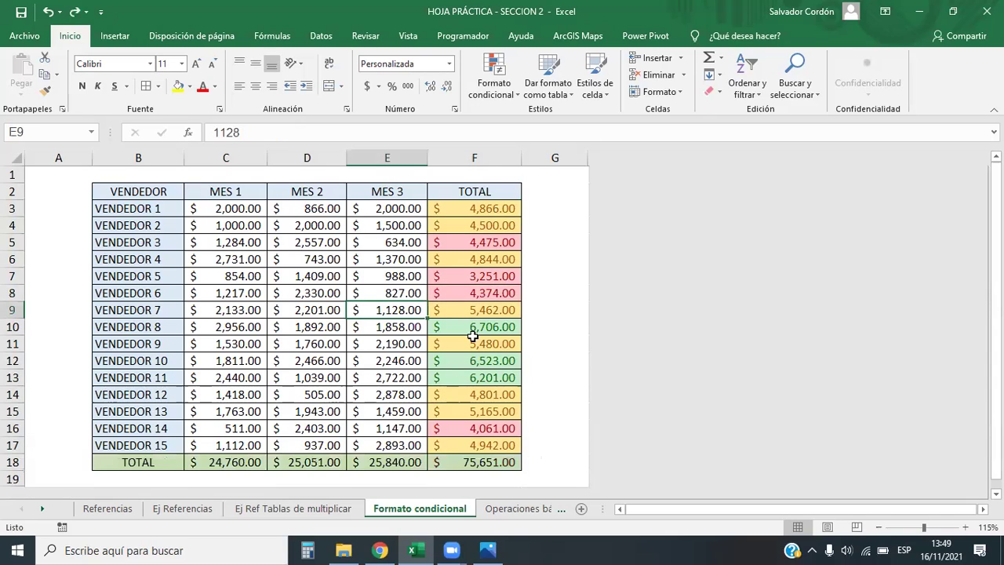
left_click(13, 462)
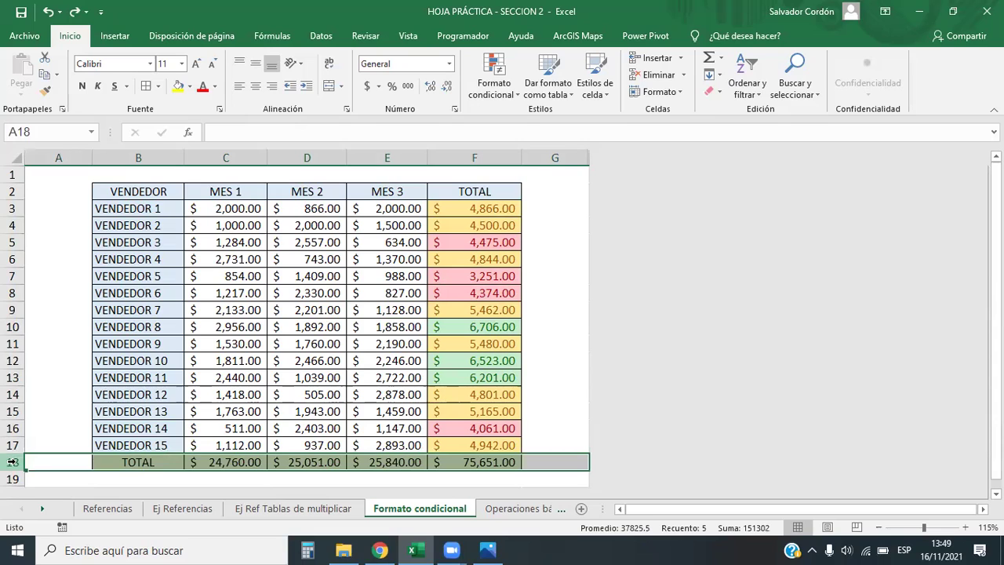
left_click_drag(13, 462, 12, 462)
right_click(12, 462)
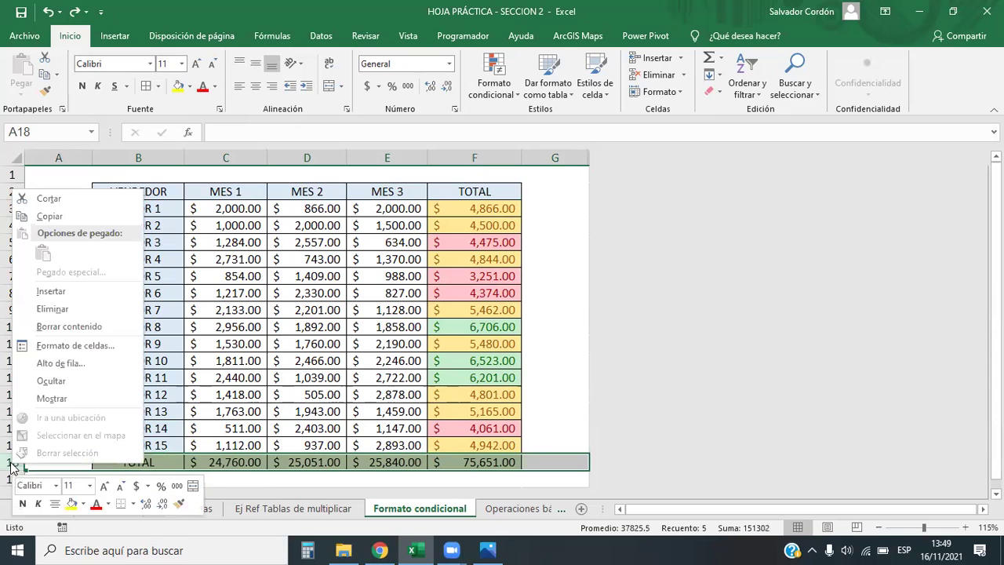
left_click(63, 313)
left_click(179, 414)
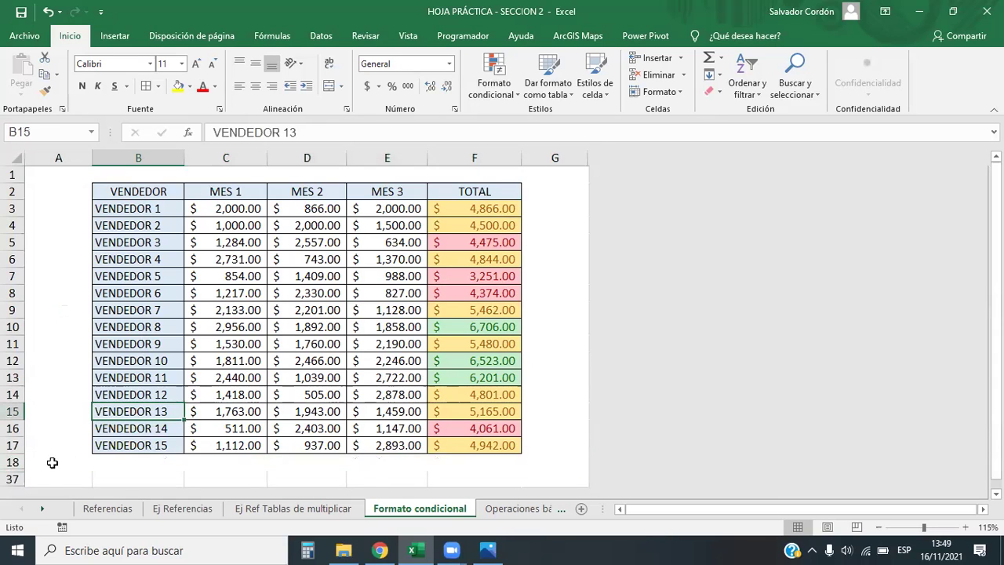
key("ctrl+z")
scroll(47, 471, "down", 1)
scroll(15, 463, "up", 1)
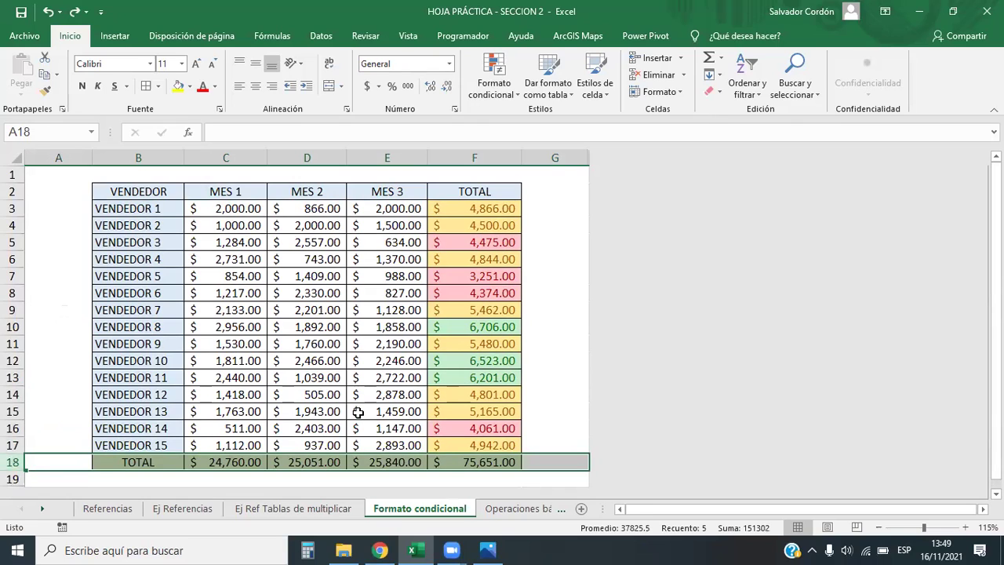
Delete the TOTAL row 18 beneath the vendor table, leaving only the vendor records
key("ctrl+minus")
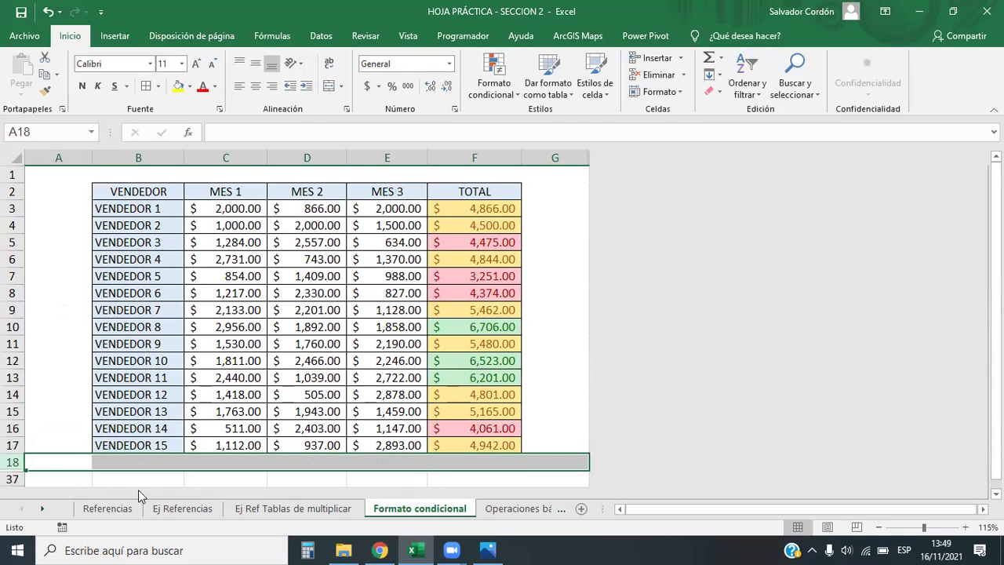
key("ctrl+z")
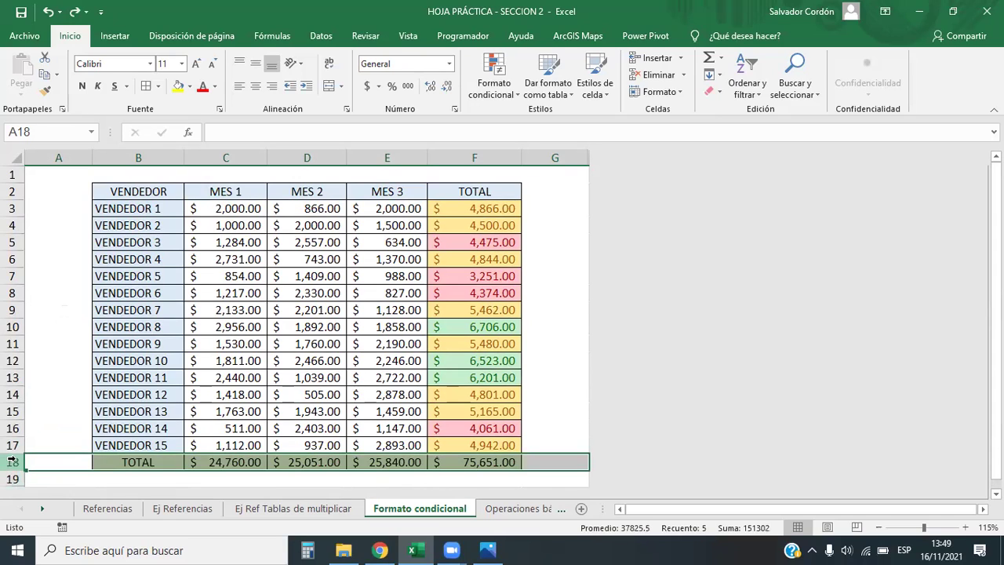
key("ctrl+y")
left_click(250, 343)
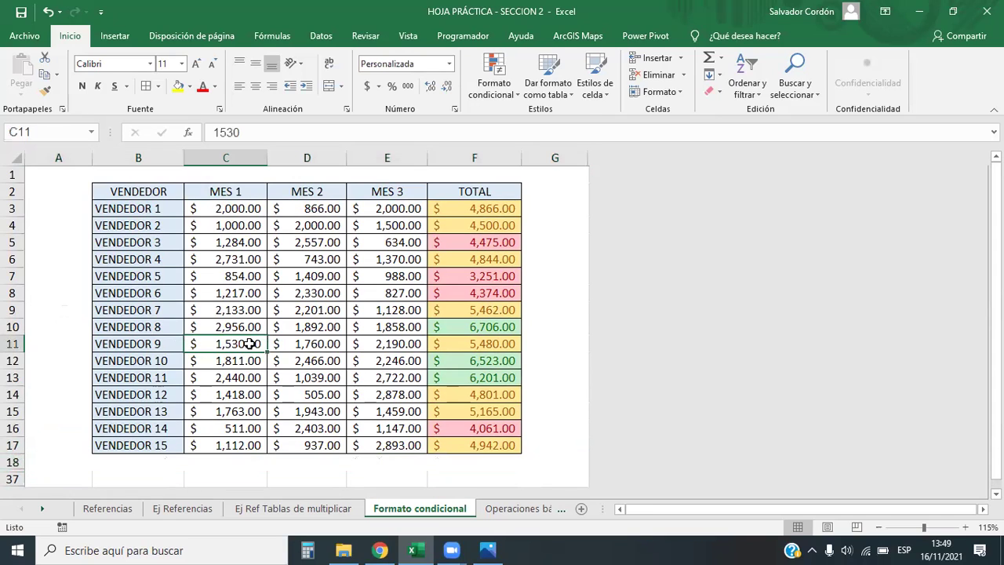
left_click(468, 340)
left_click(477, 196)
left_click(477, 208)
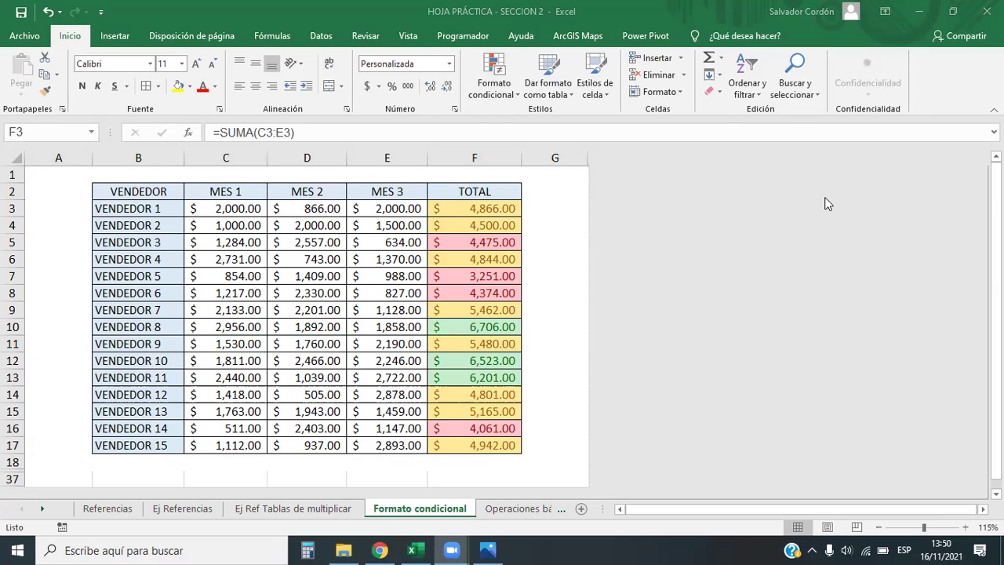
Sort the vendor totals F3:F17 from largest to smallest, expanding the selection to include the adjacent vendor data
left_click(410, 227)
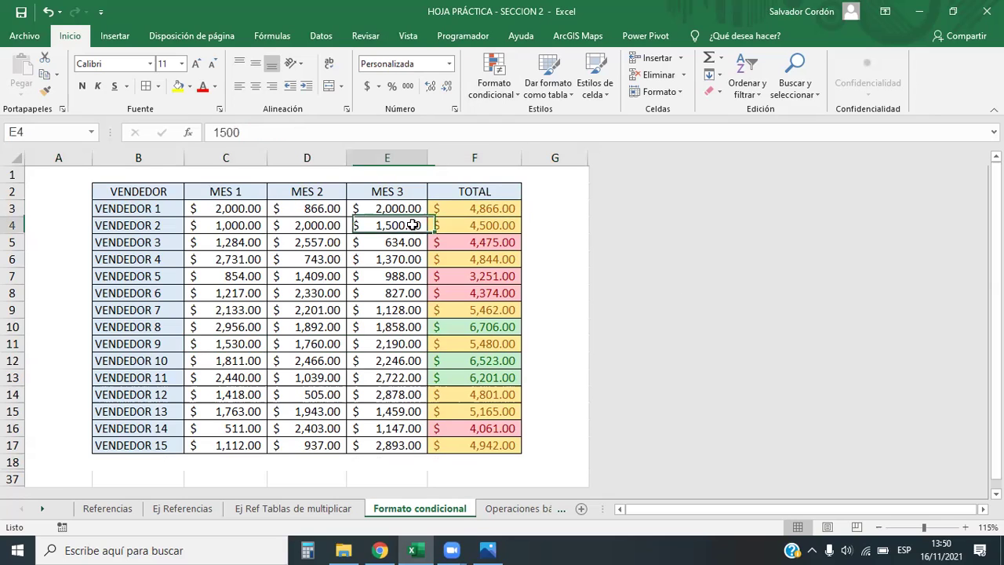
left_click(479, 208)
left_click_drag(474, 209, 508, 444)
left_click(392, 293)
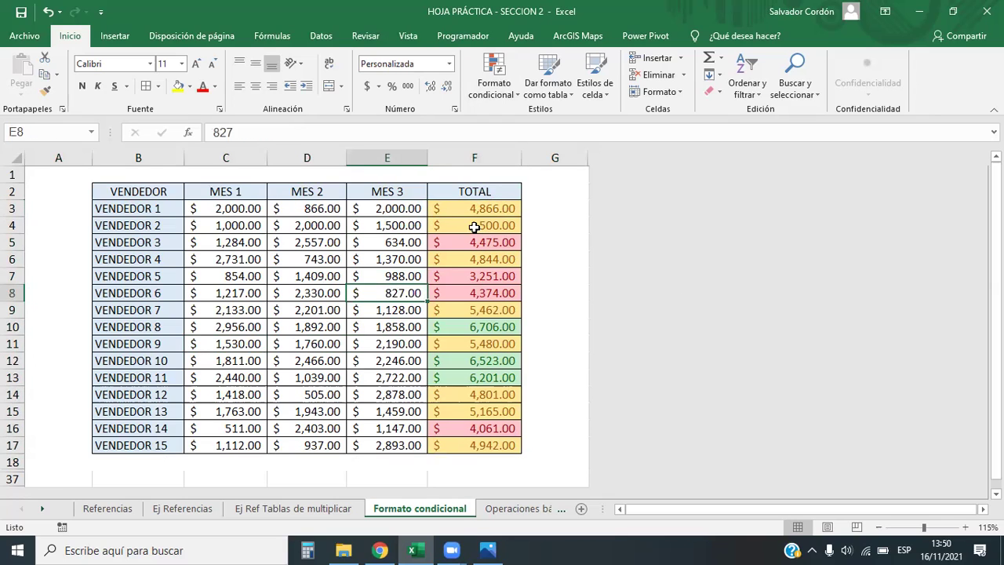
left_click_drag(485, 204, 487, 445)
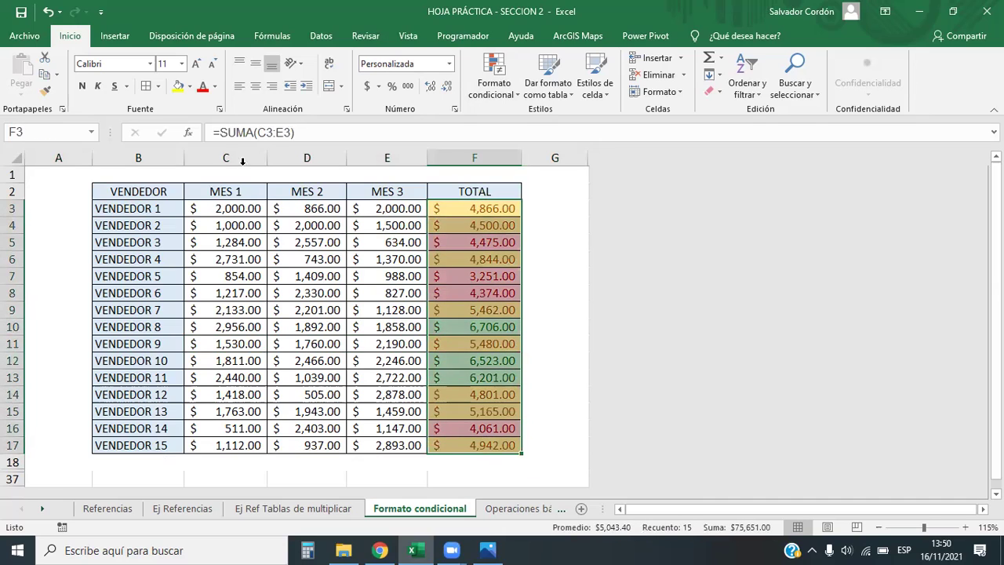
left_click(753, 92)
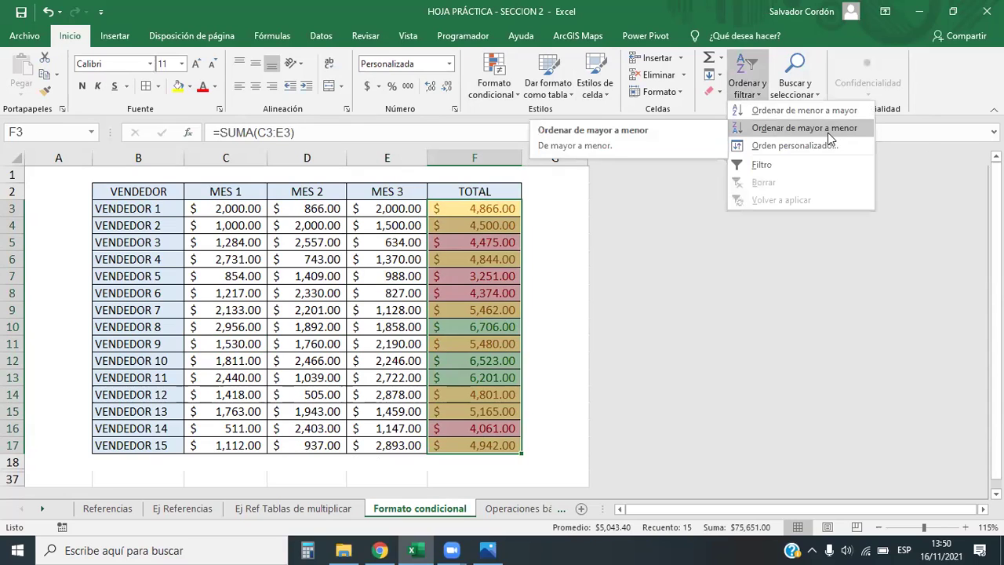
left_click(822, 131)
left_click_drag(731, 123, 633, 292)
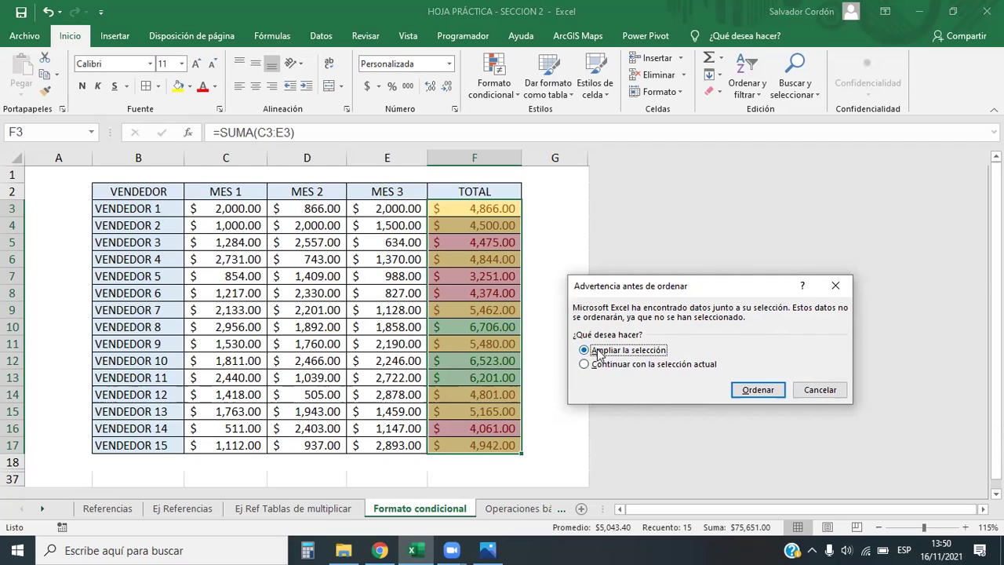
left_click(751, 394)
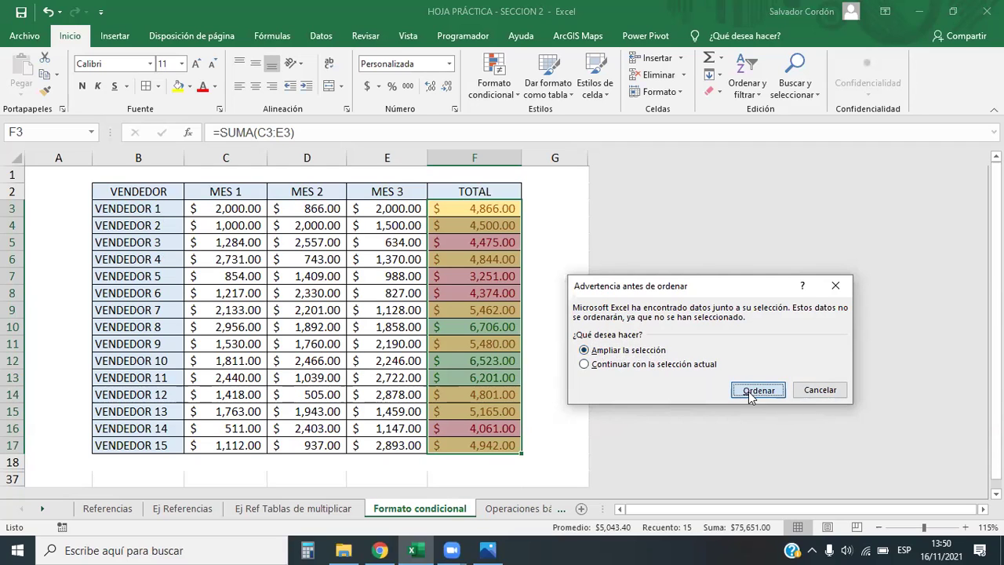
Check the sorted table, looking over the top three vendor rows and the VENDEDOR and TOTAL columns
left_click(502, 310)
left_click(510, 293)
left_click(235, 236)
left_click_drag(157, 209, 517, 244)
left_click(510, 276)
left_click(473, 157)
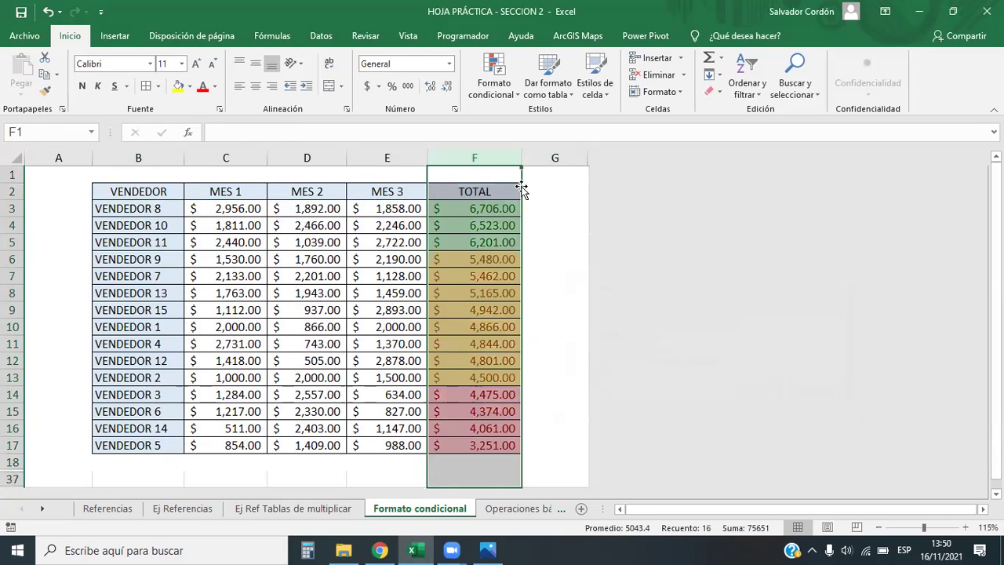
left_click(138, 158)
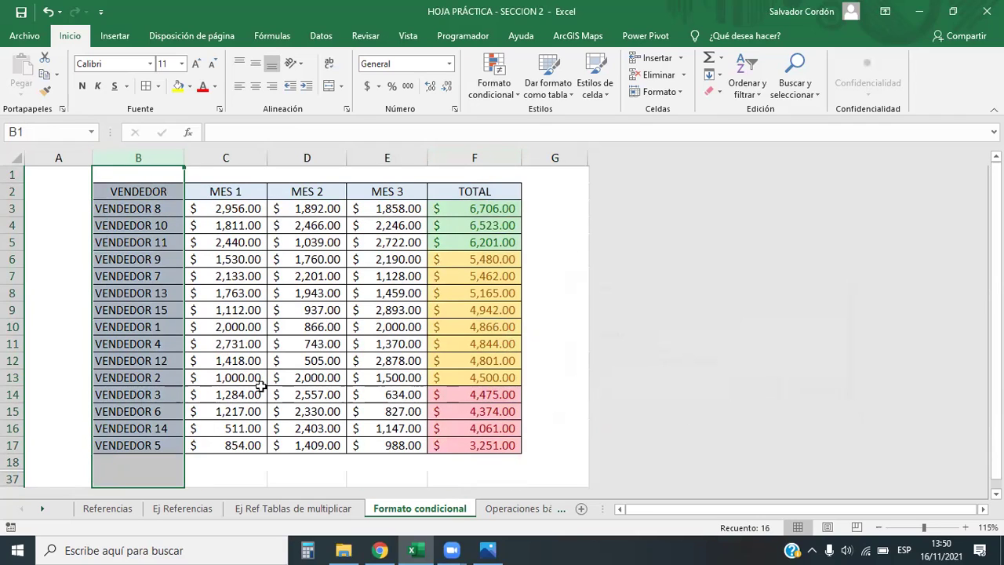
left_click(485, 158)
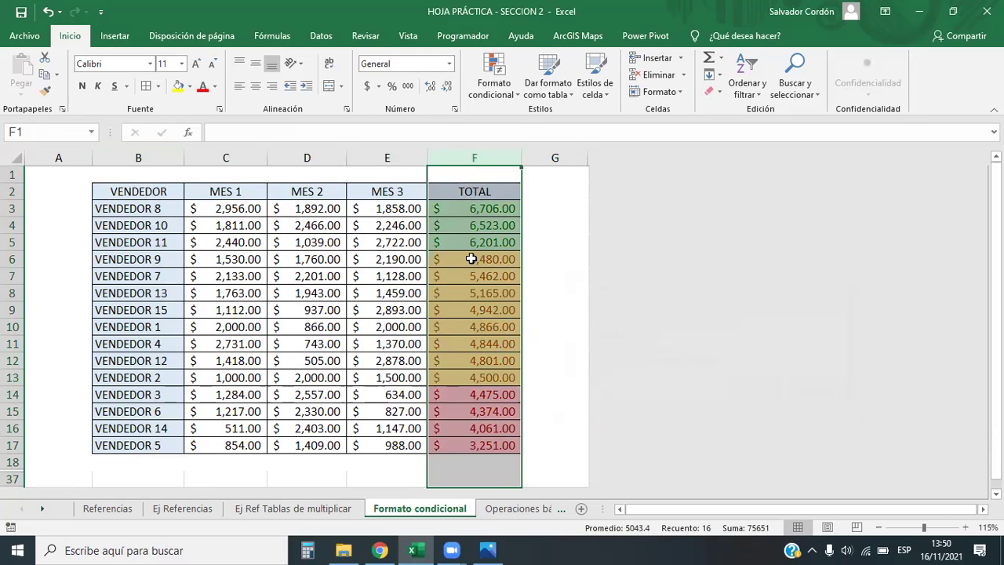
Examine the sorted totals by colour group and go over the vendor rows with green and yellow totals
left_click_drag(483, 210, 506, 440)
left_click(528, 276)
left_click_drag(491, 208, 491, 435)
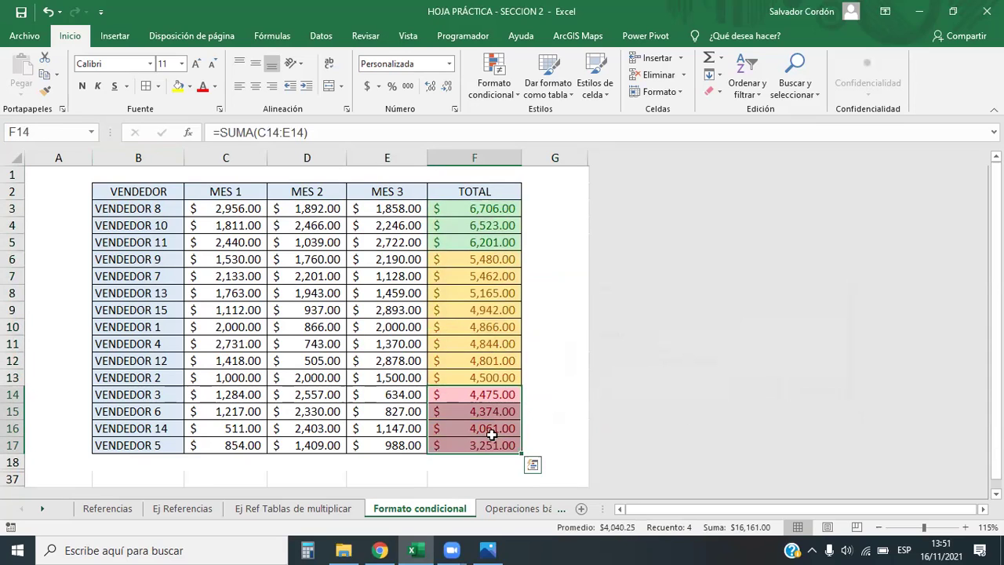
left_click(542, 278)
left_click(504, 281)
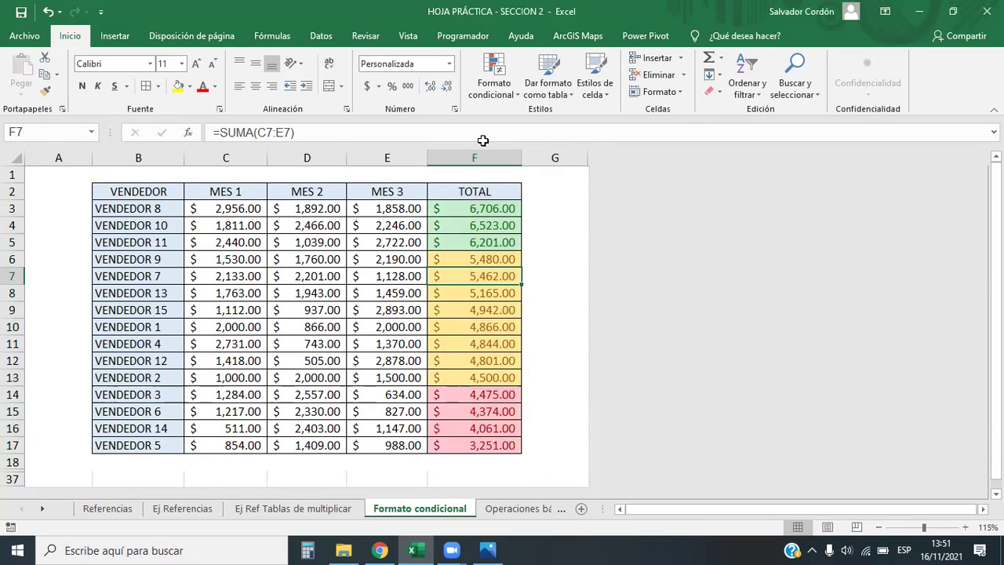
left_click(444, 322)
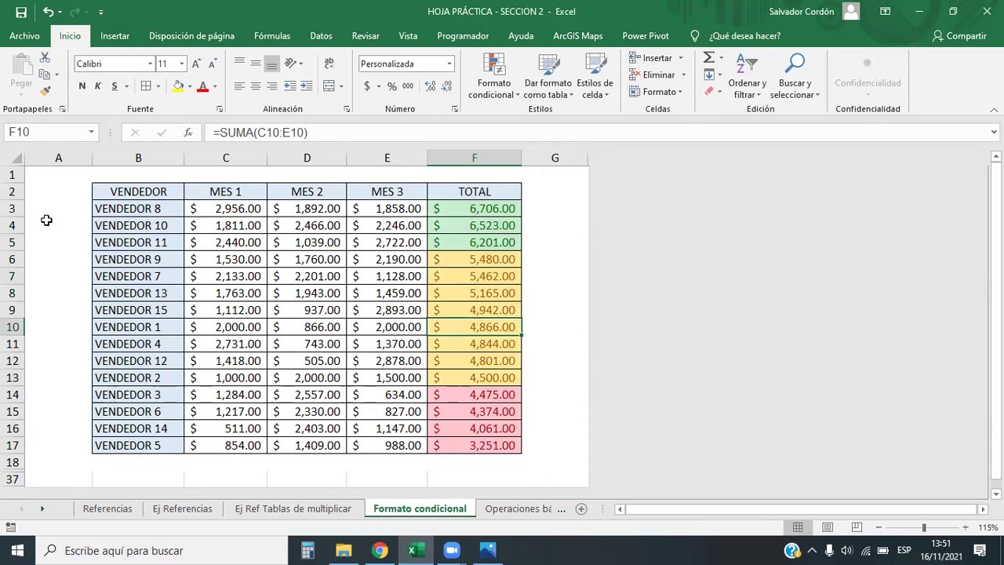
left_click_drag(12, 242, 6, 202)
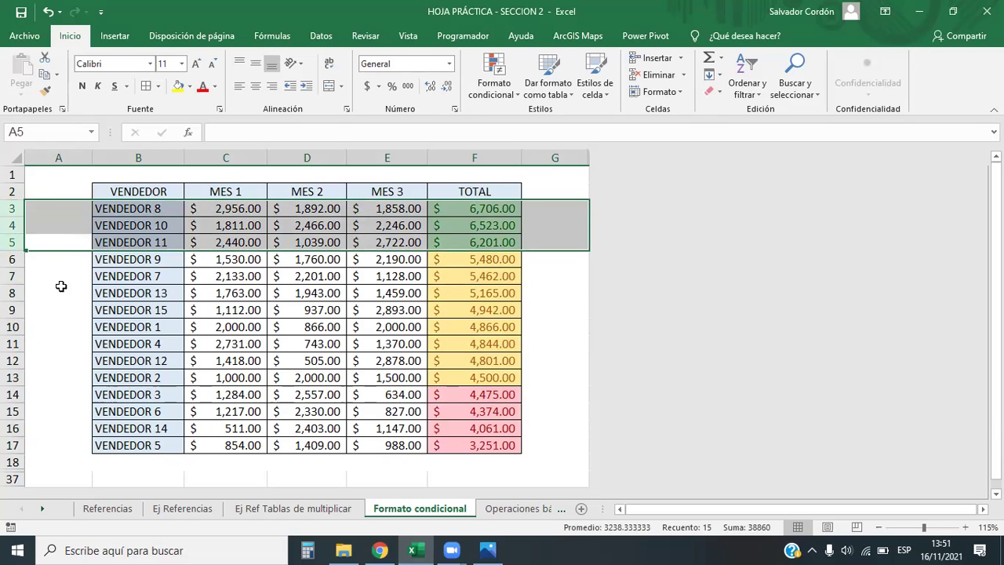
left_click_drag(168, 260, 168, 381)
left_click_drag(12, 259, 48, 372)
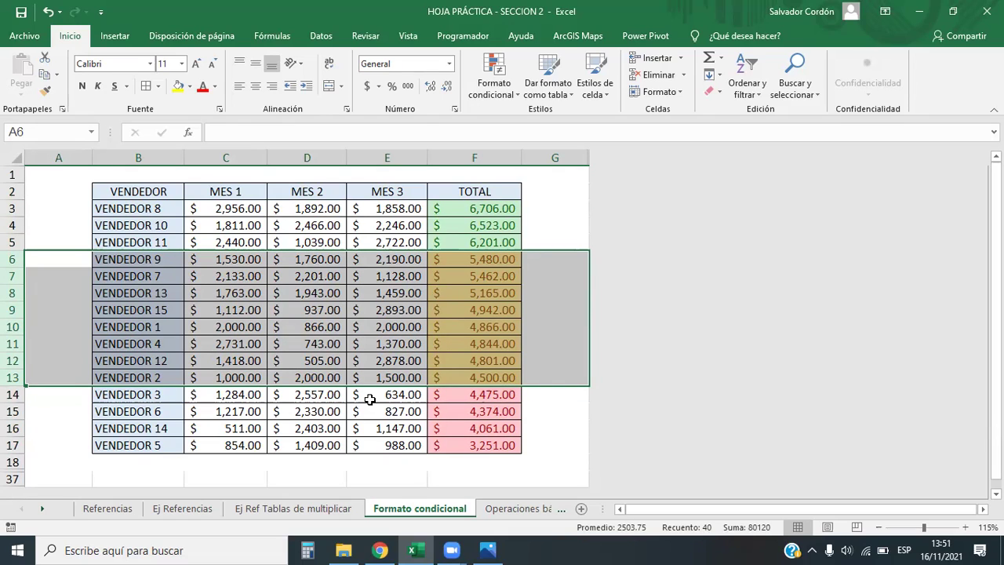
Go over the vendor rows with red totals, rows 14 to 17, and the green totals in F3:F5
left_click_drag(14, 392, 12, 445)
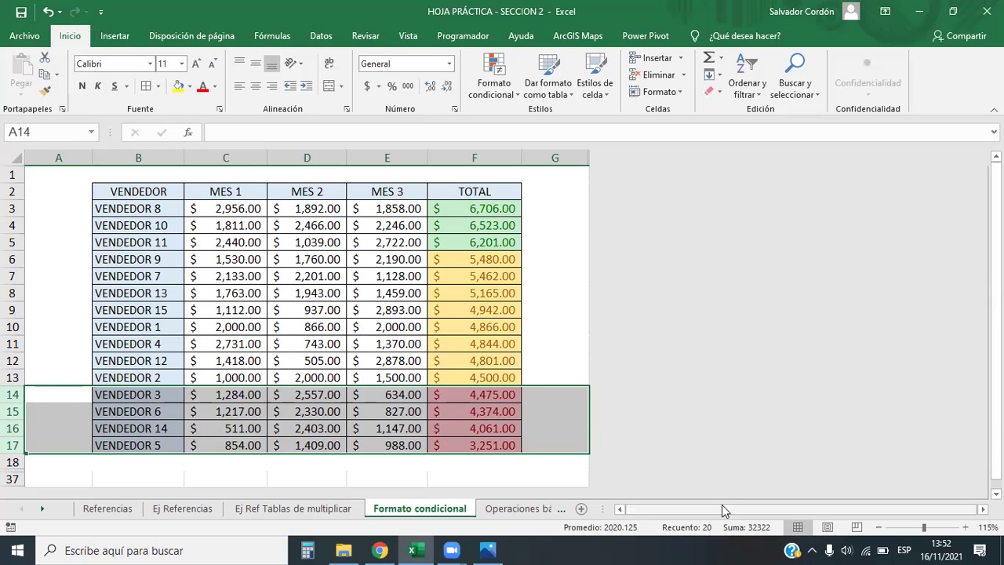
left_click_drag(463, 207, 466, 249)
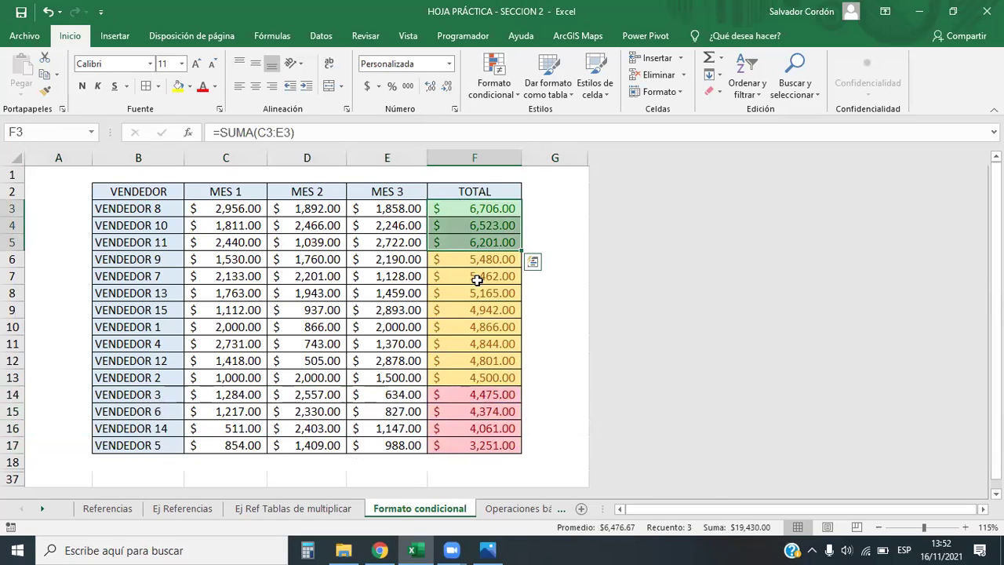
left_click(497, 225)
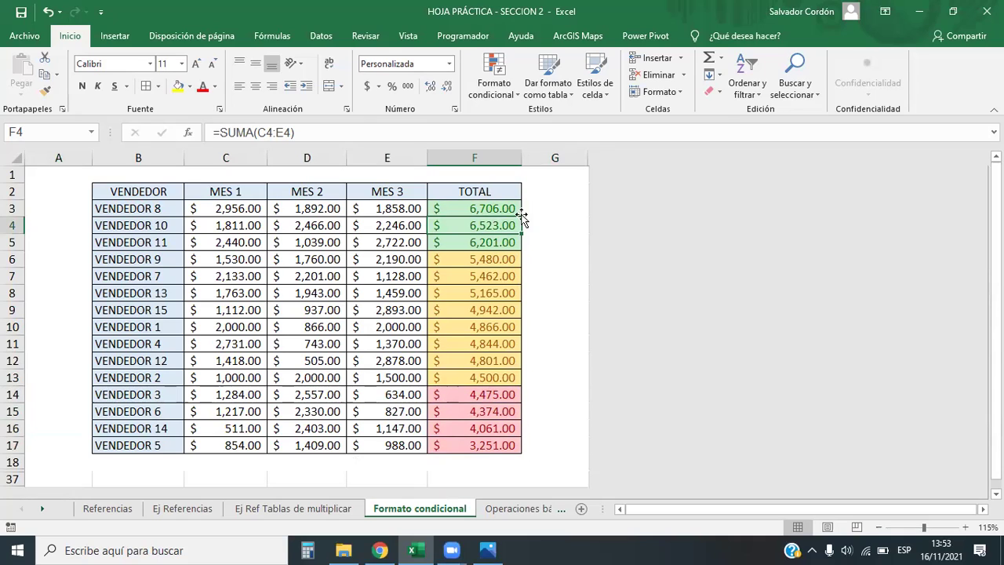
left_click_drag(502, 205, 494, 444)
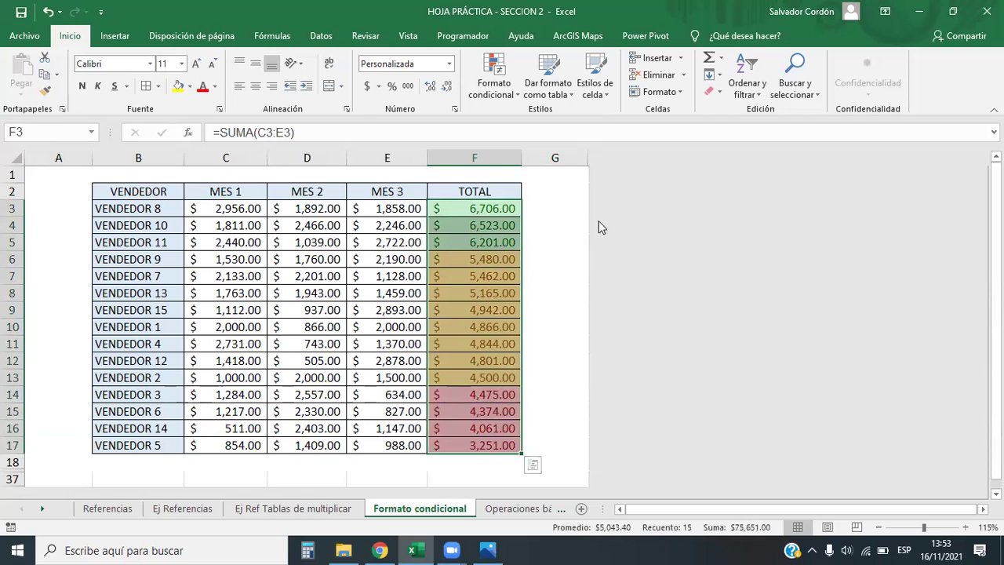
left_click(502, 93)
mouse_move(607, 125)
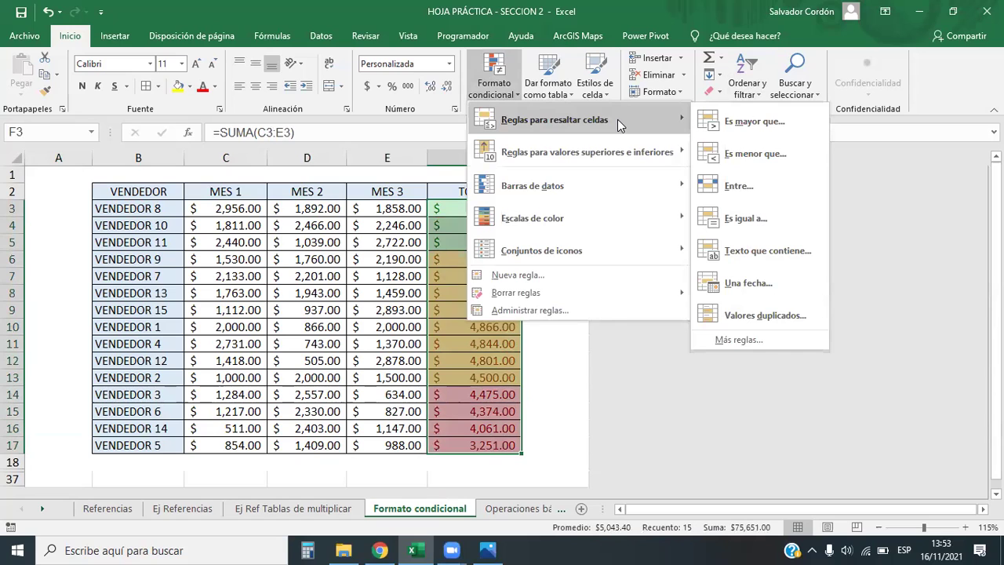
left_click(449, 225)
Edit the green conditional formatting rule on the vendor totals so it highlights cell values greater than 6500
left_click_drag(494, 207, 495, 242)
left_click(505, 74)
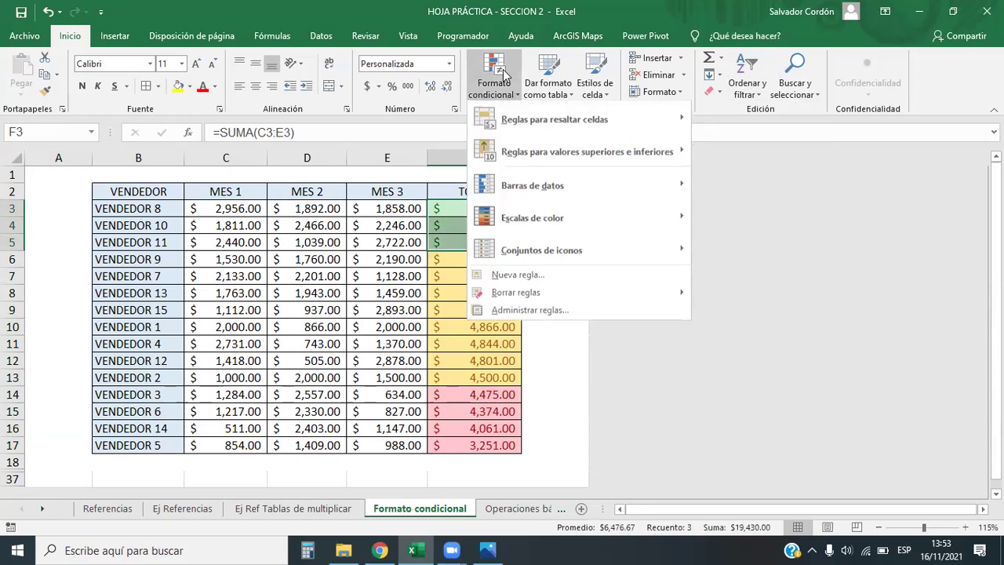
left_click(520, 311)
left_click_drag(583, 273, 214, 34)
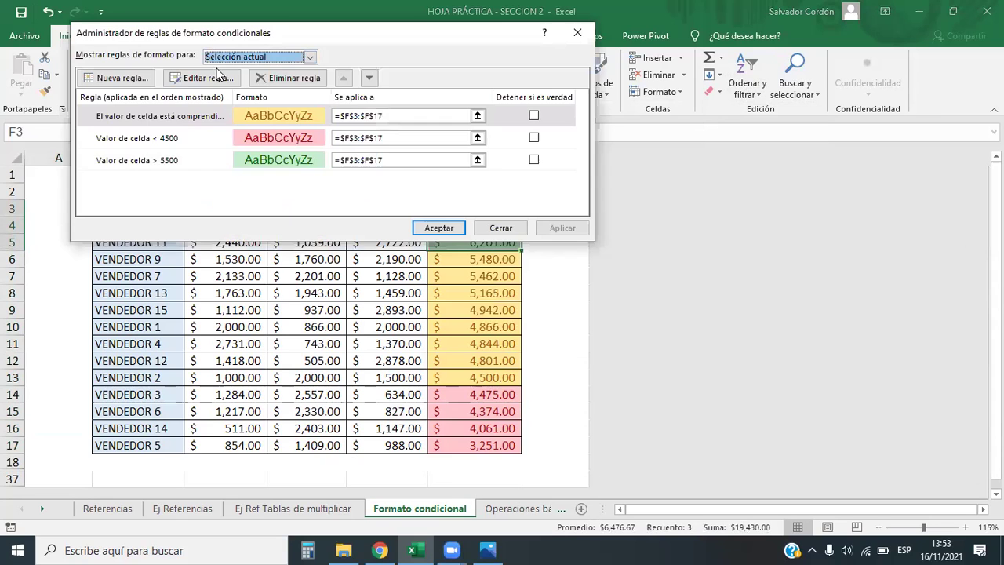
left_click(139, 162)
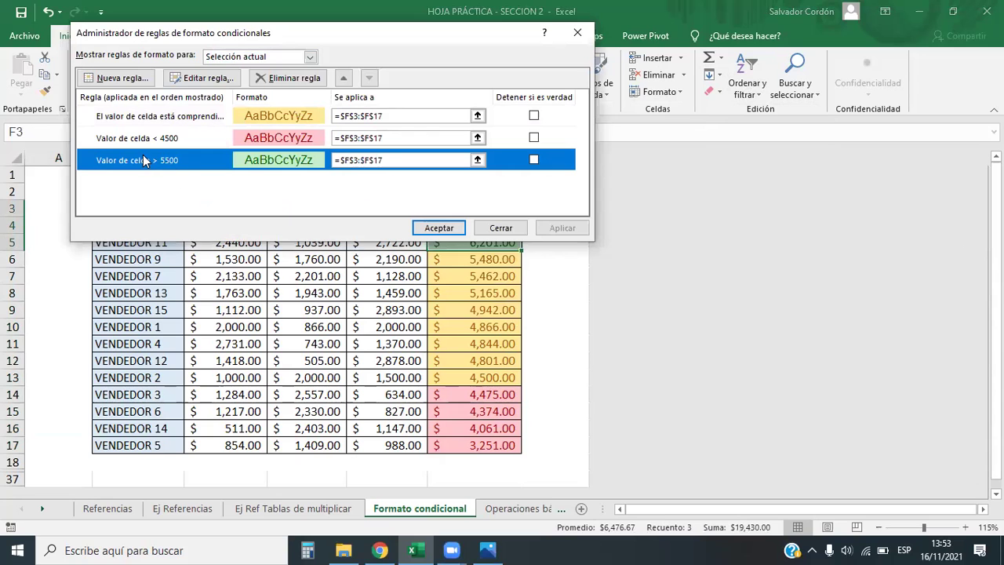
double_click(144, 160)
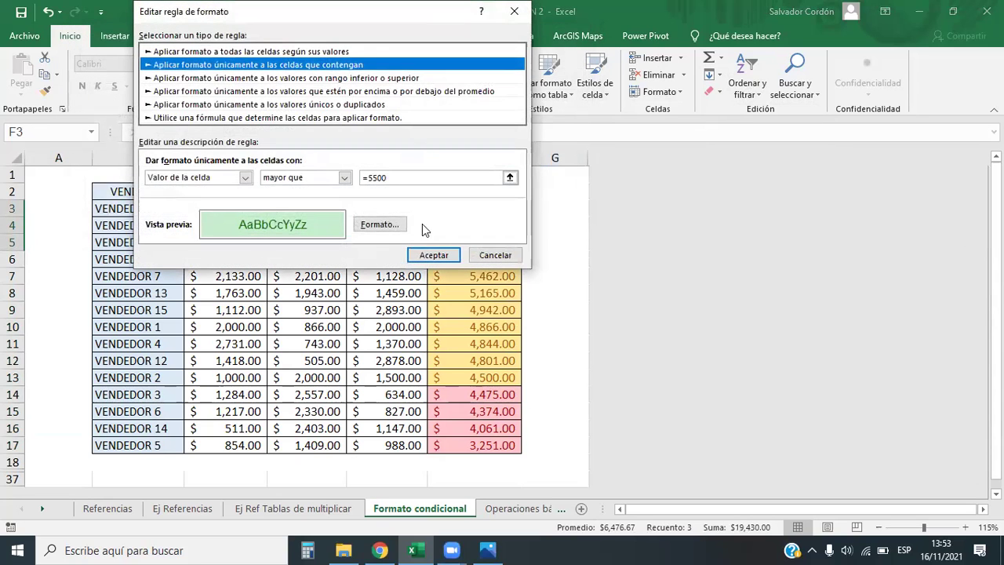
left_click_drag(334, 33, 766, 218)
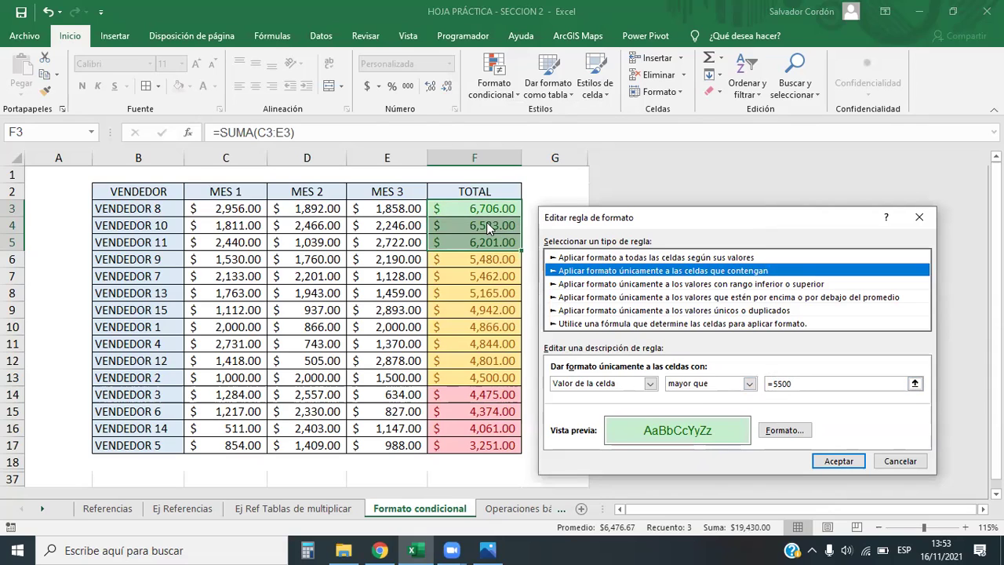
left_click(782, 383)
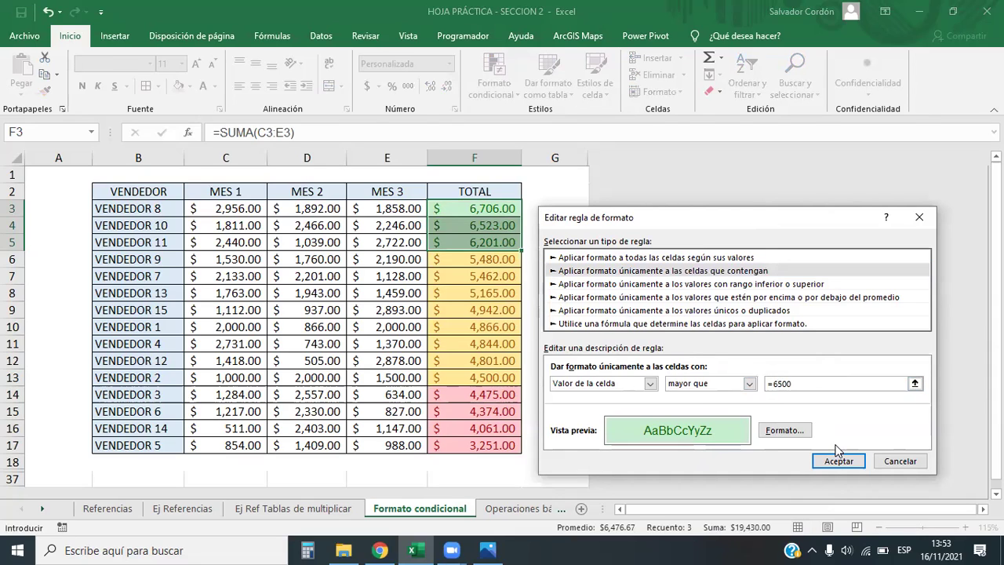
left_click(837, 455)
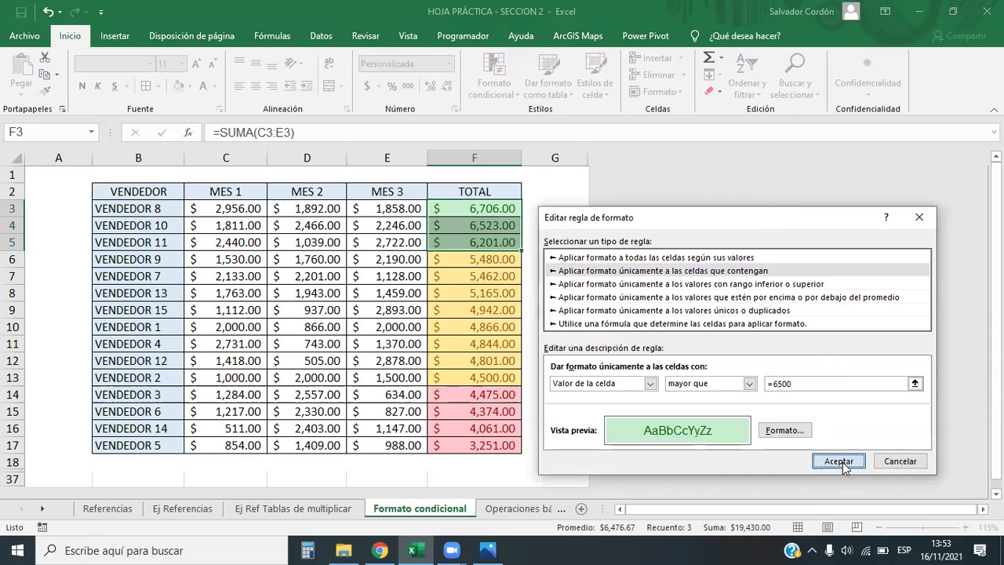
left_click(437, 228)
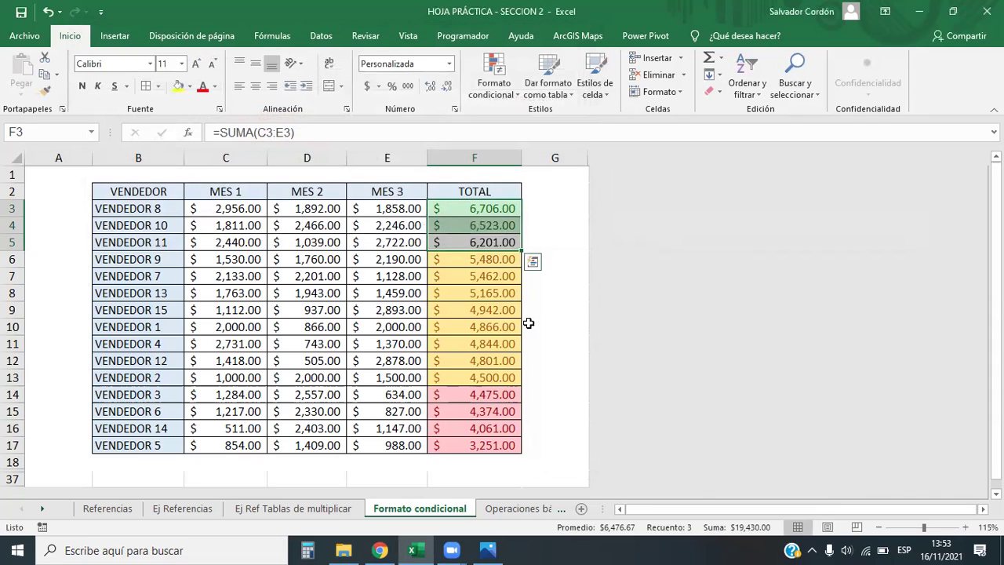
Examine the VENDEDOR 11 row and compare the formatting of its total with the other totals in F3:F17
left_click(555, 327)
left_click(12, 242)
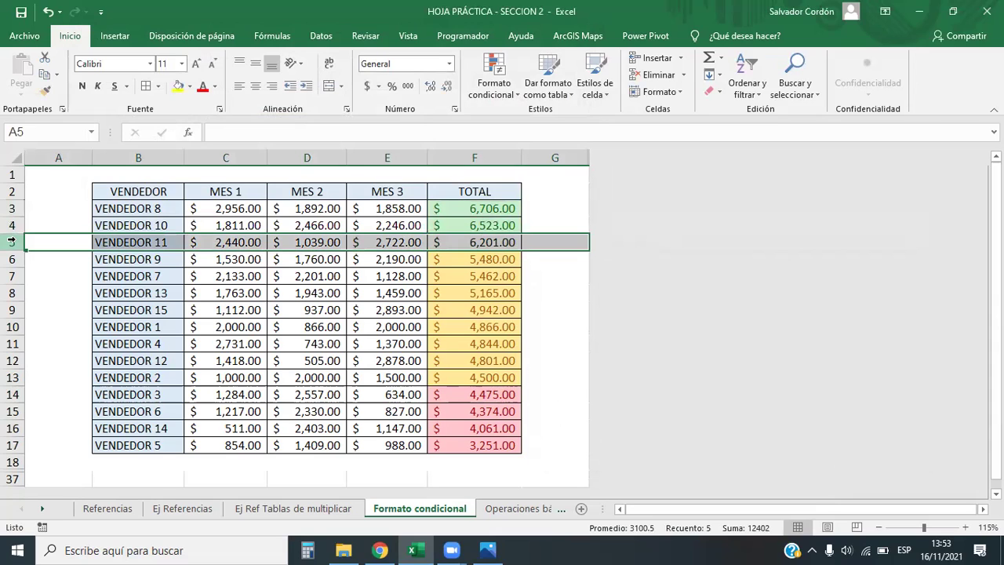
left_click_drag(490, 259, 494, 361)
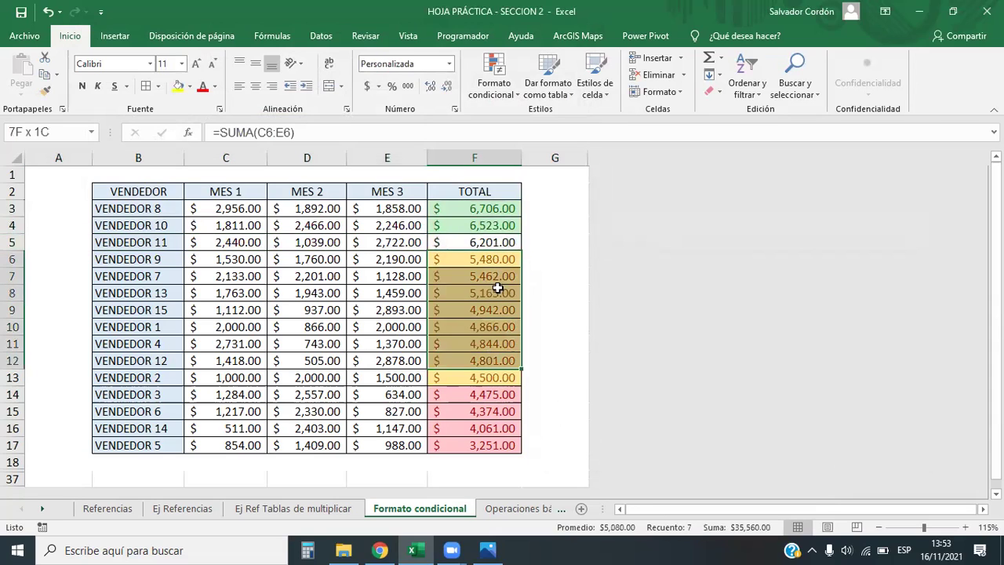
left_click(489, 225)
left_click(571, 276)
left_click(474, 240)
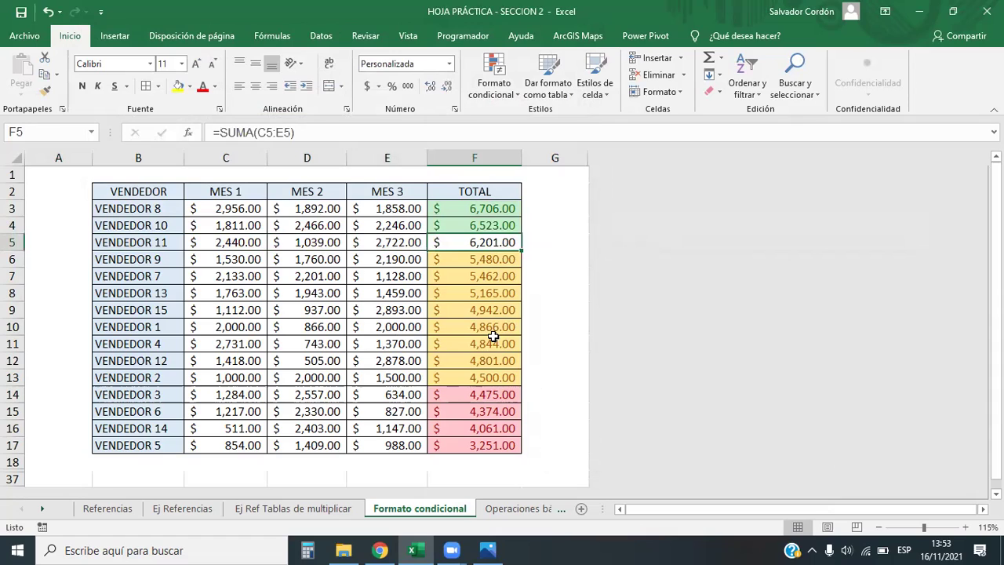
left_click(11, 241)
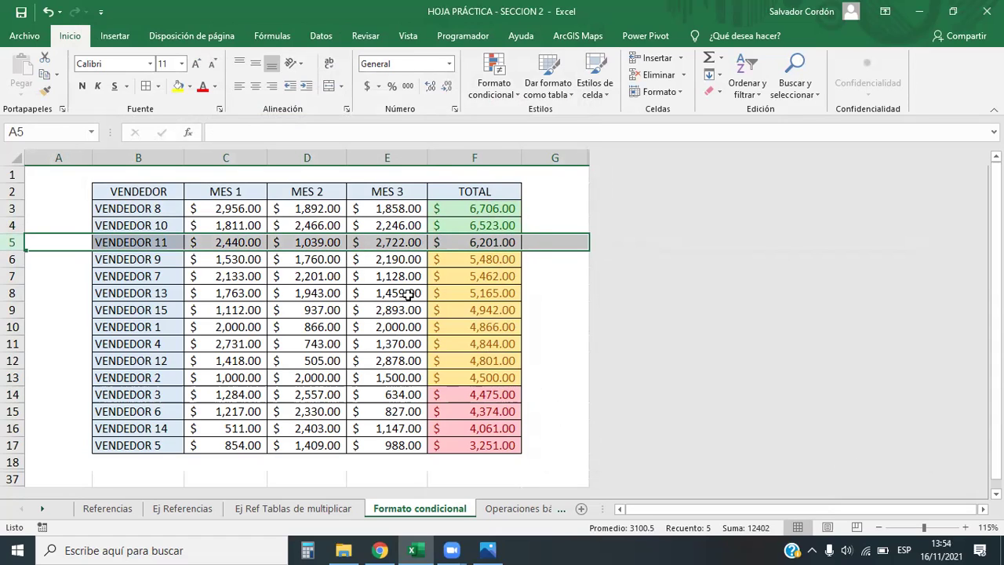
left_click_drag(502, 241, 496, 445)
left_click(307, 259)
left_click_drag(480, 208, 480, 443)
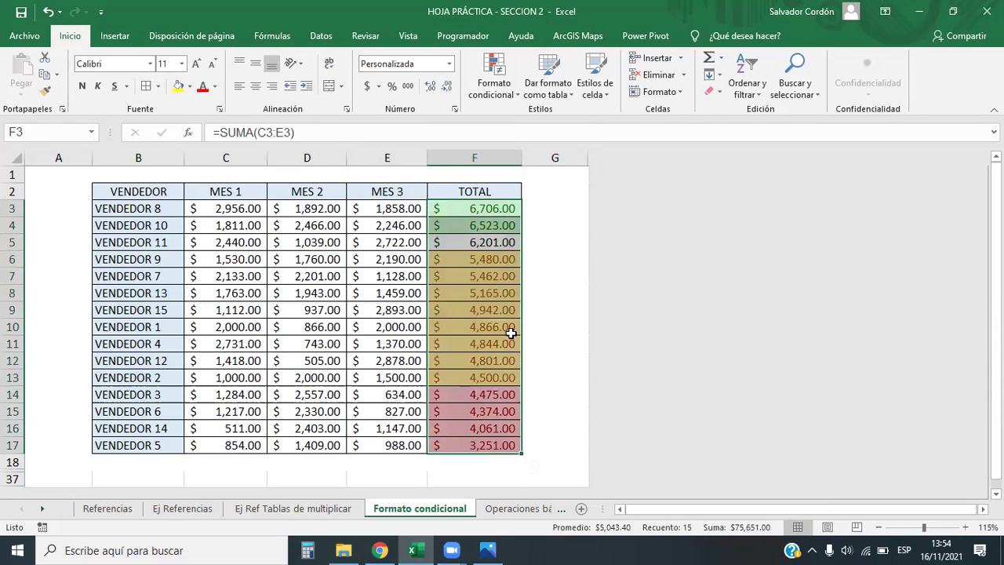
left_click(474, 249)
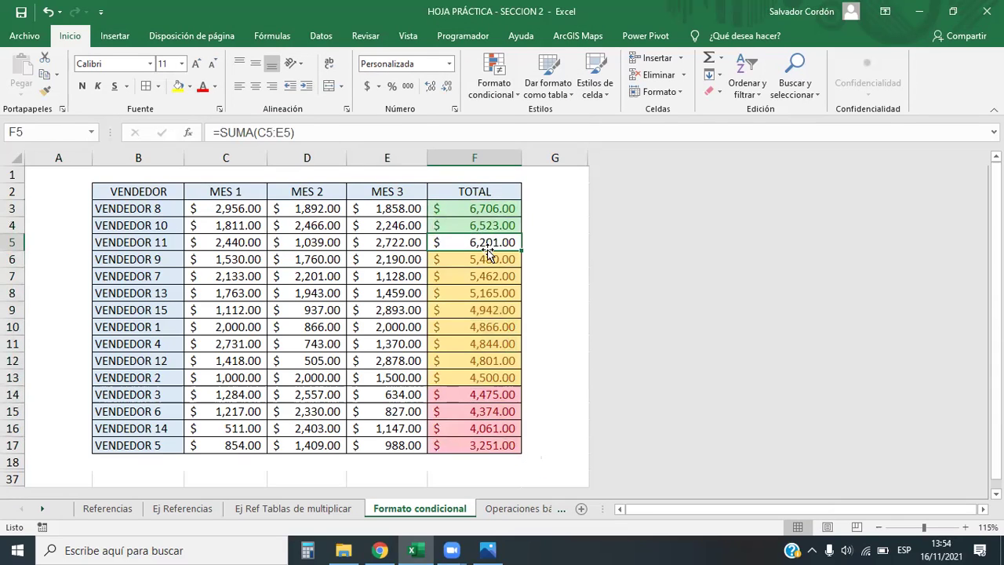
Try clearing the monthly amounts in C3:E17 to test the TOTAL column's formatting, and undo the deletion
left_click_drag(235, 211, 390, 441)
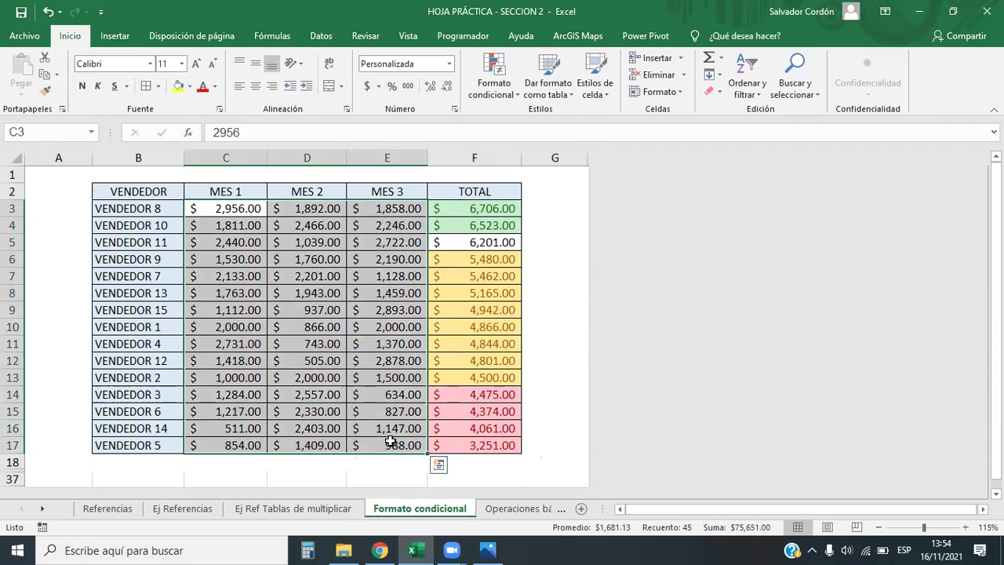
key("Delete")
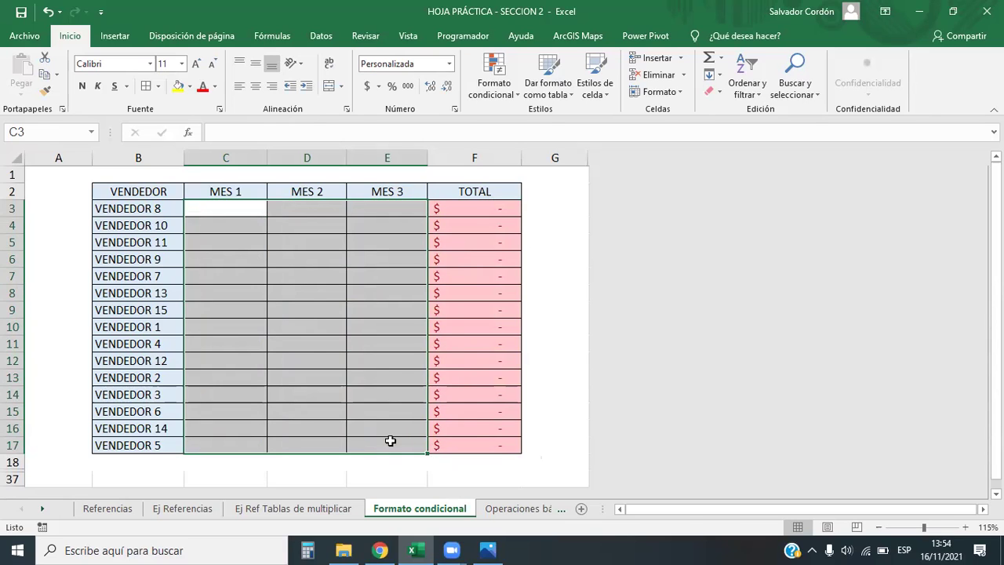
key("ctrl+z")
Start a Between highlight rule on the totals F3:F17 with limits 5500 and 6500
left_click_drag(469, 209, 480, 445)
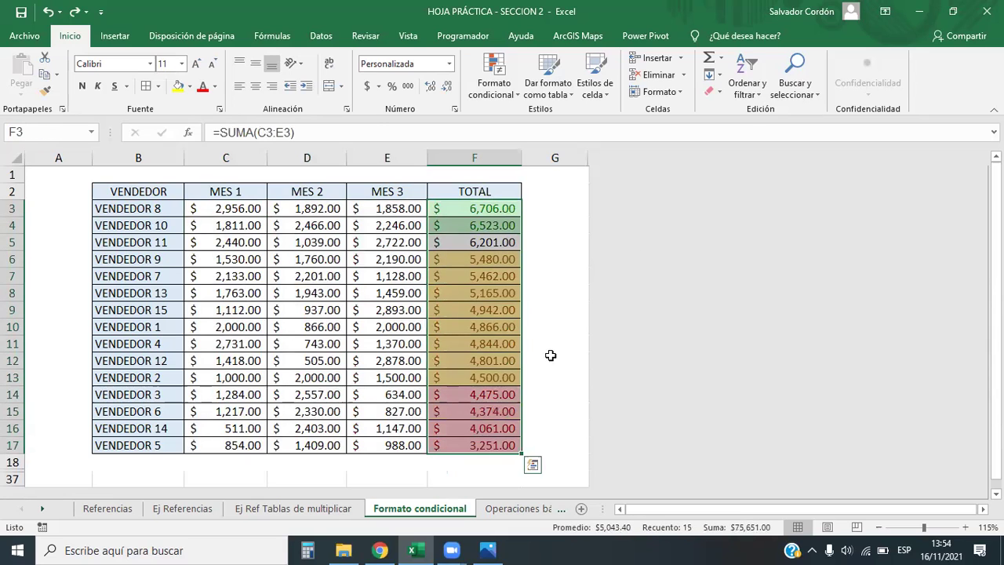
left_click(502, 78)
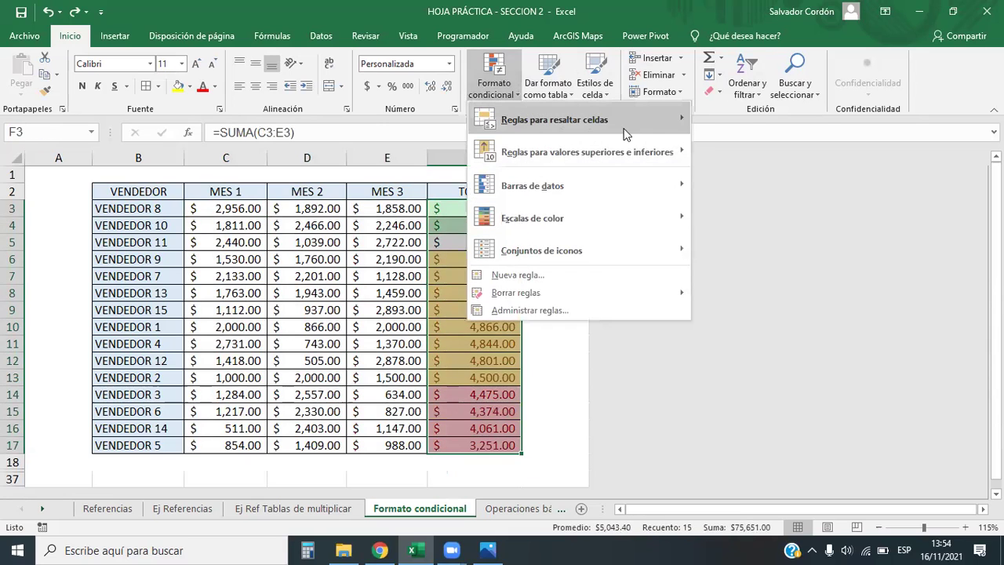
mouse_move(596, 119)
left_click(735, 188)
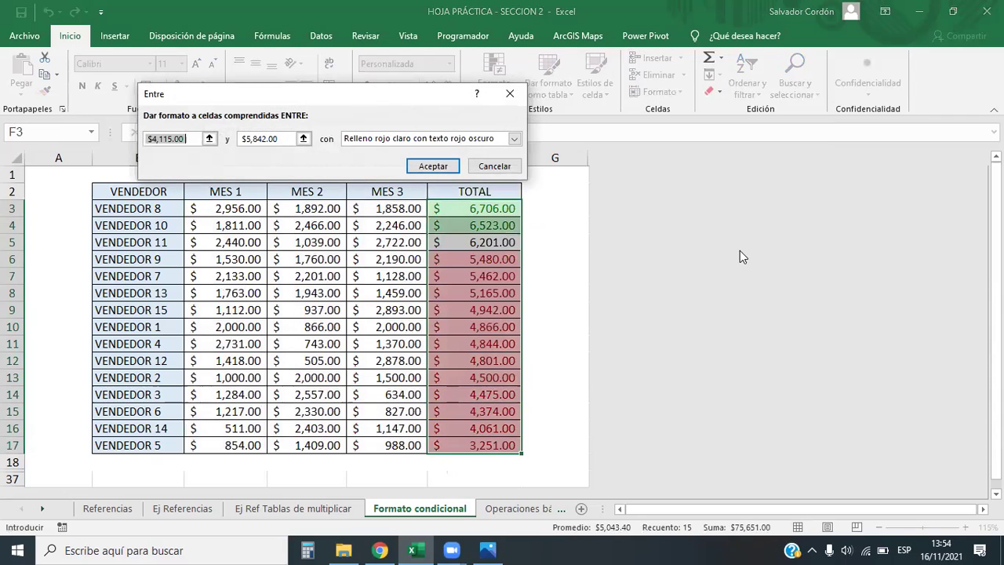
left_click_drag(326, 100, 766, 276)
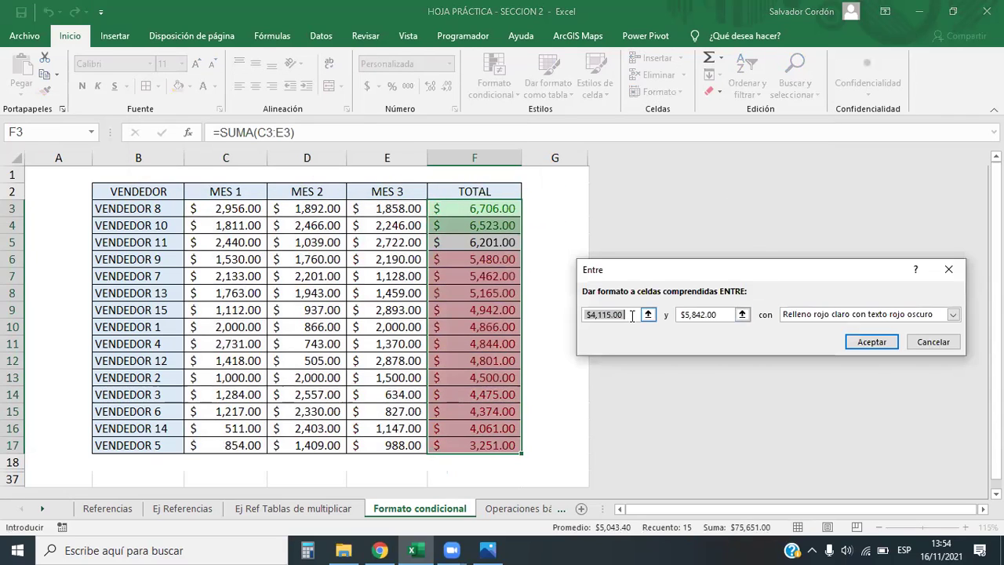
type("5500")
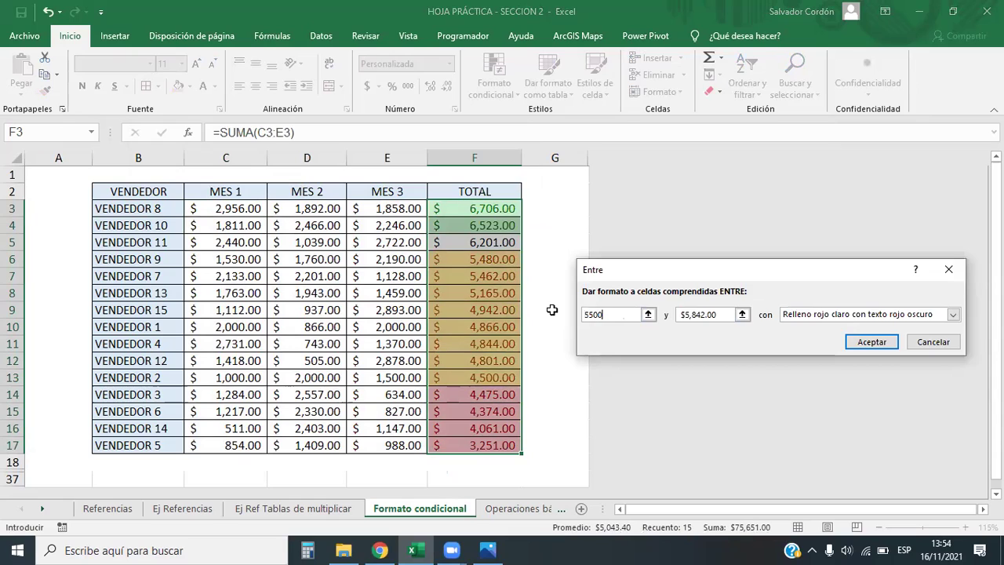
key("Tab")
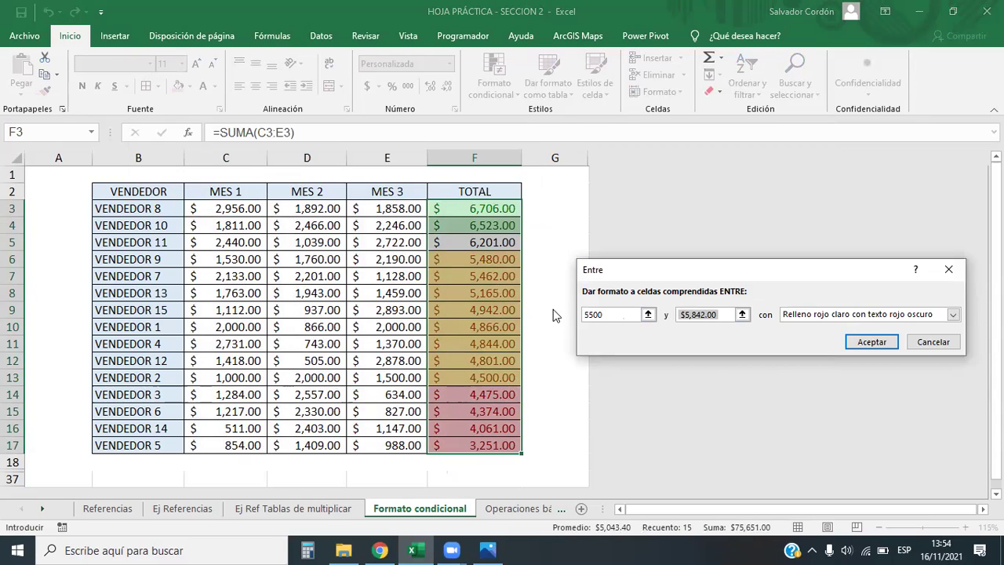
type("6500")
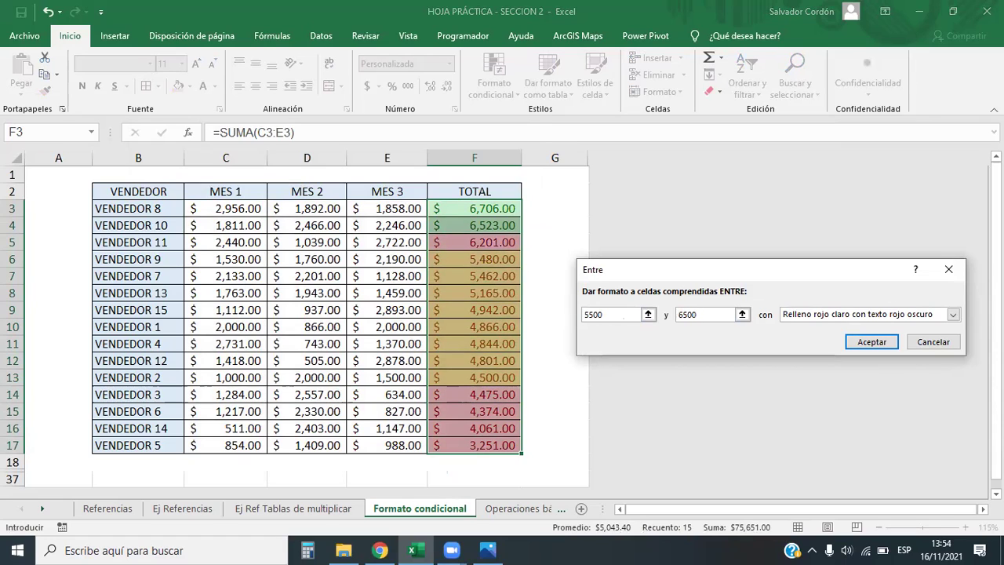
Choose a custom format for the 5500 to 6500 rule and give it a standard light blue fill
left_click(953, 314)
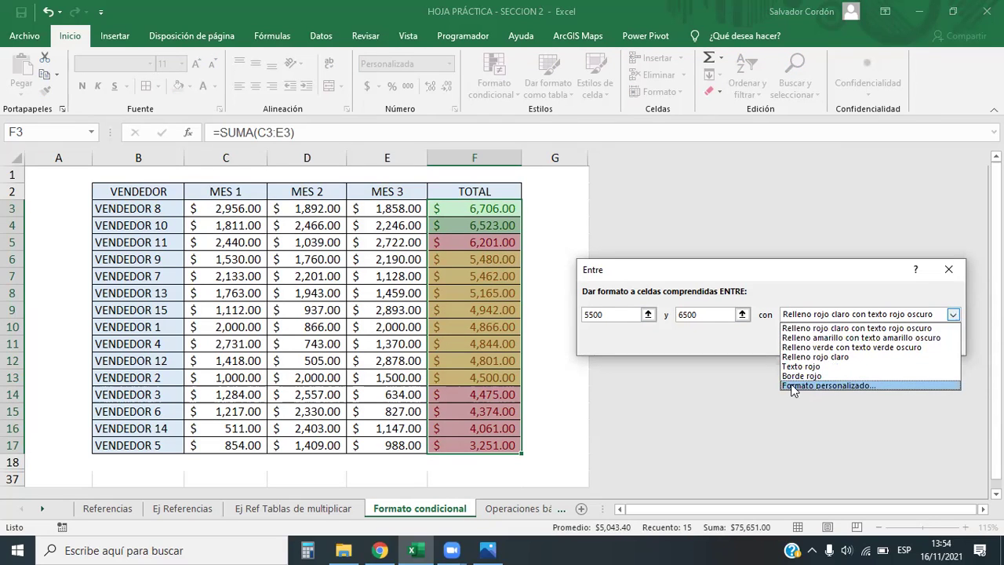
left_click(833, 385)
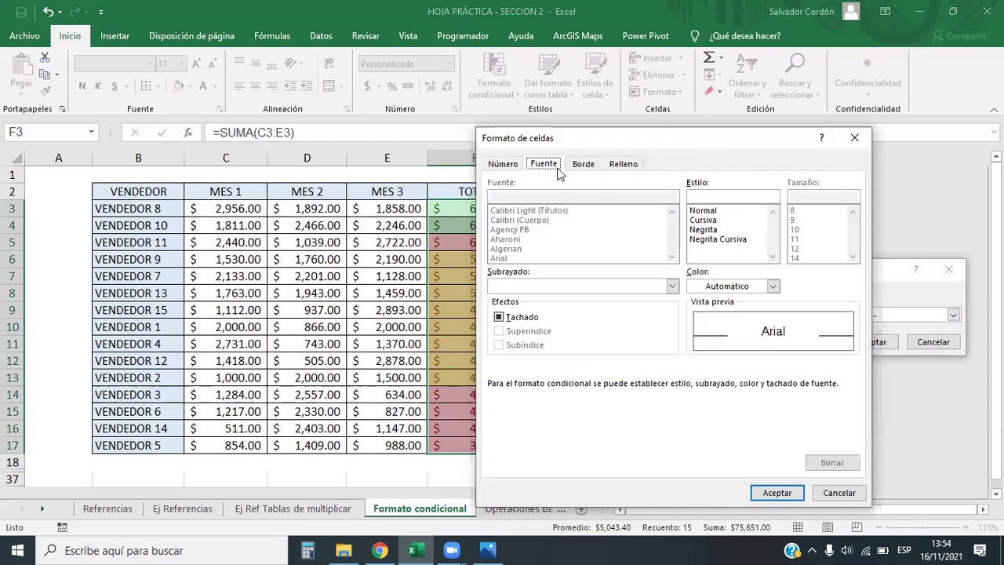
left_click(623, 164)
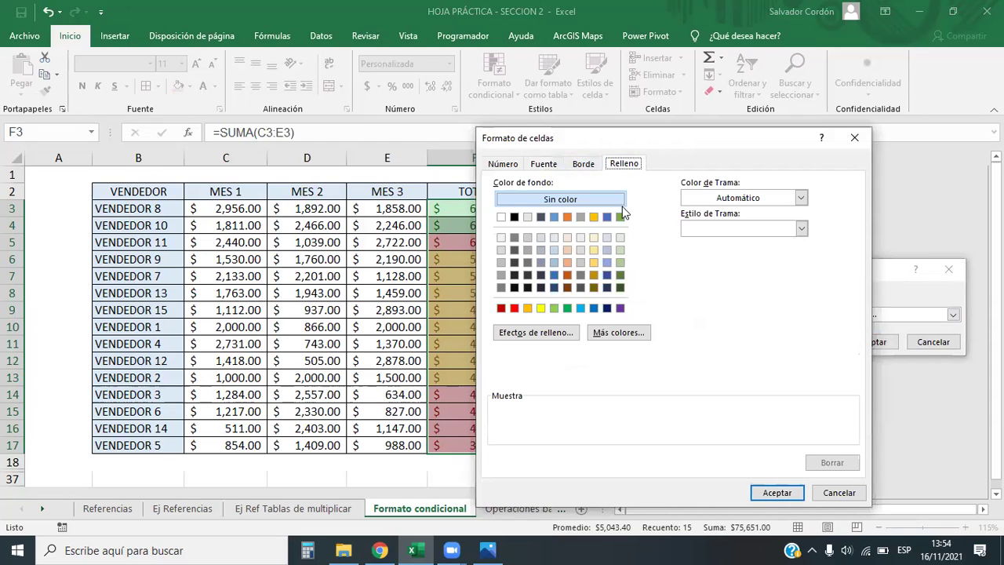
left_click(579, 308)
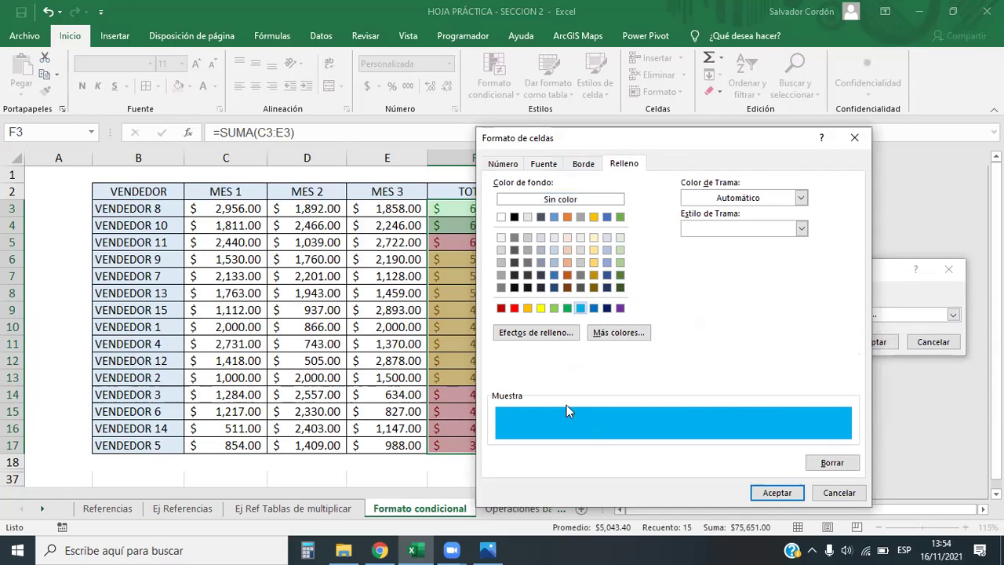
left_click(554, 307)
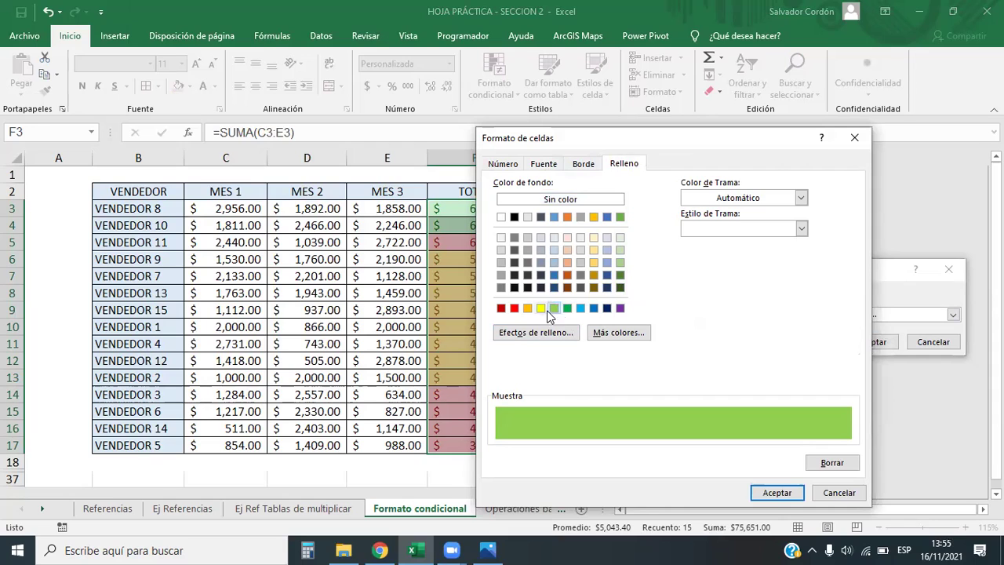
left_click(580, 308)
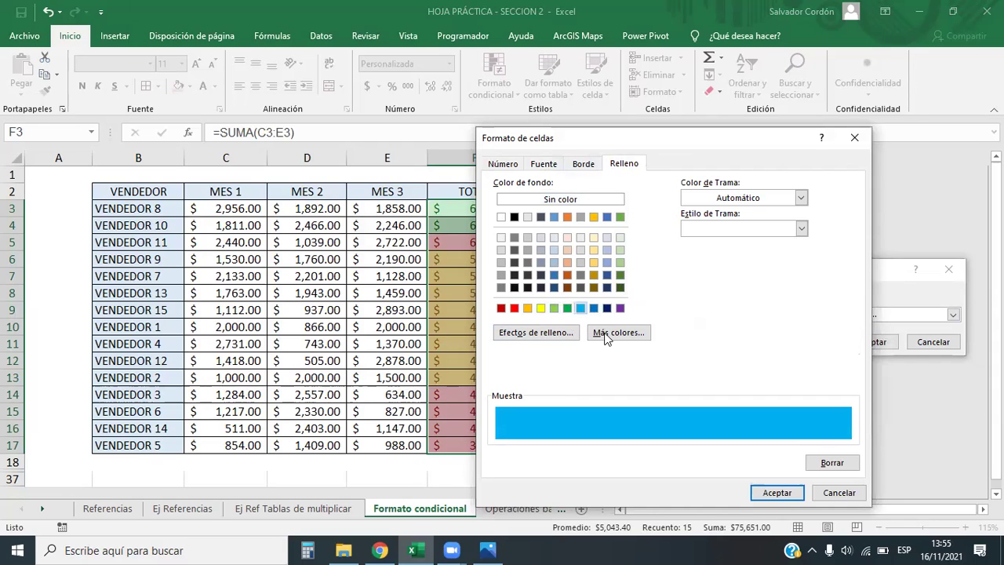
Set the custom format's font color to standard dark blue and apply the Between rule to the totals
left_click(544, 163)
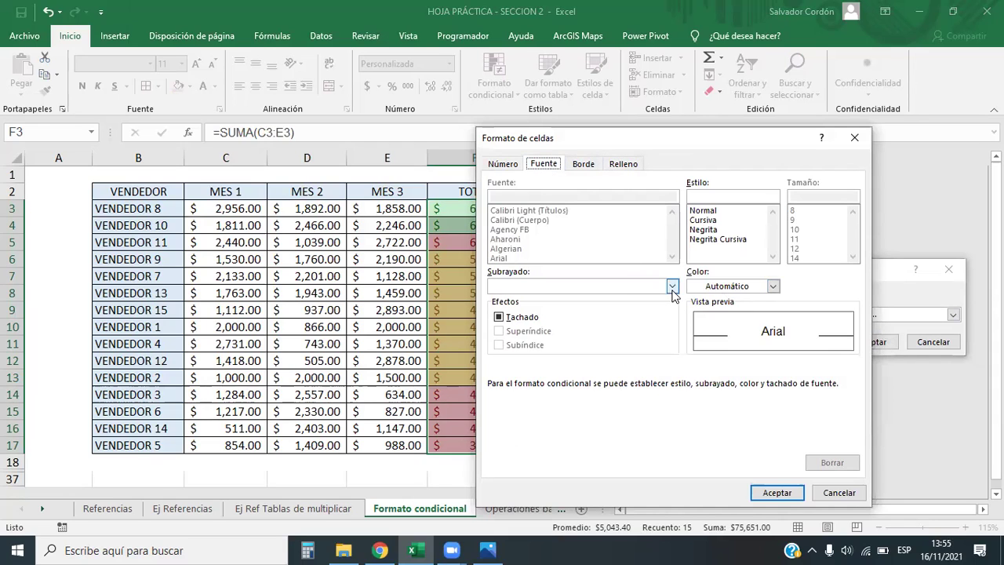
left_click(772, 287)
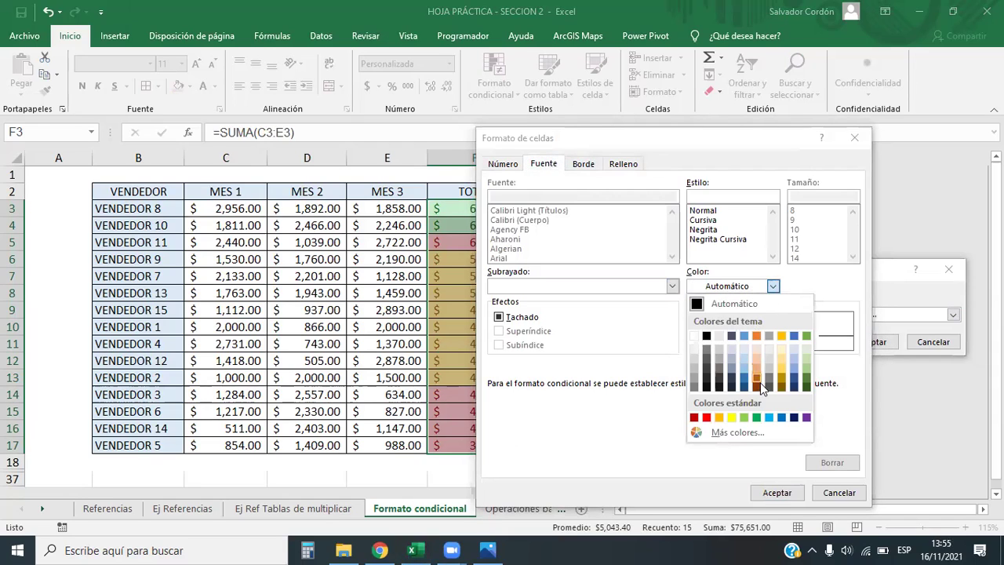
left_click(793, 417)
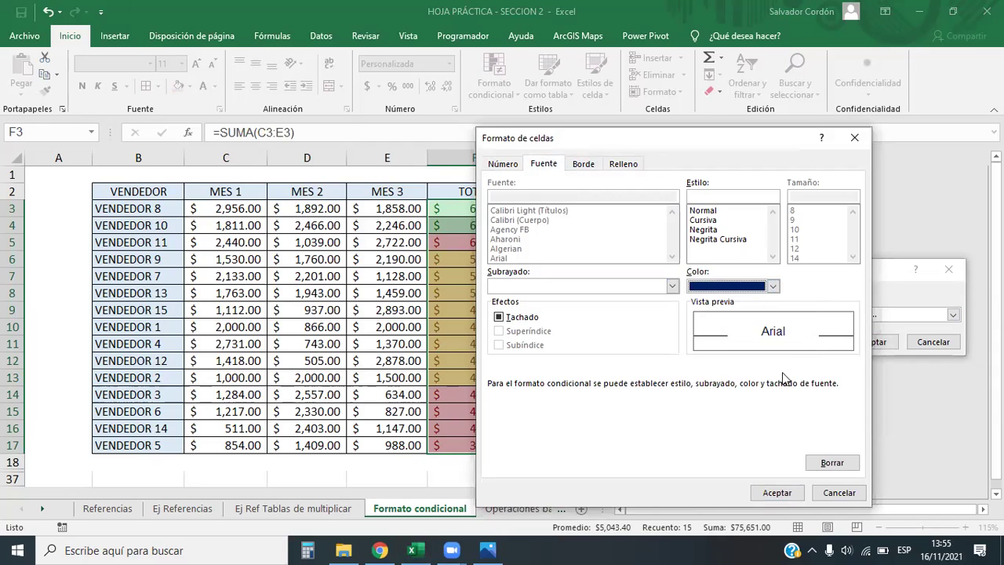
left_click(777, 492)
left_click(870, 342)
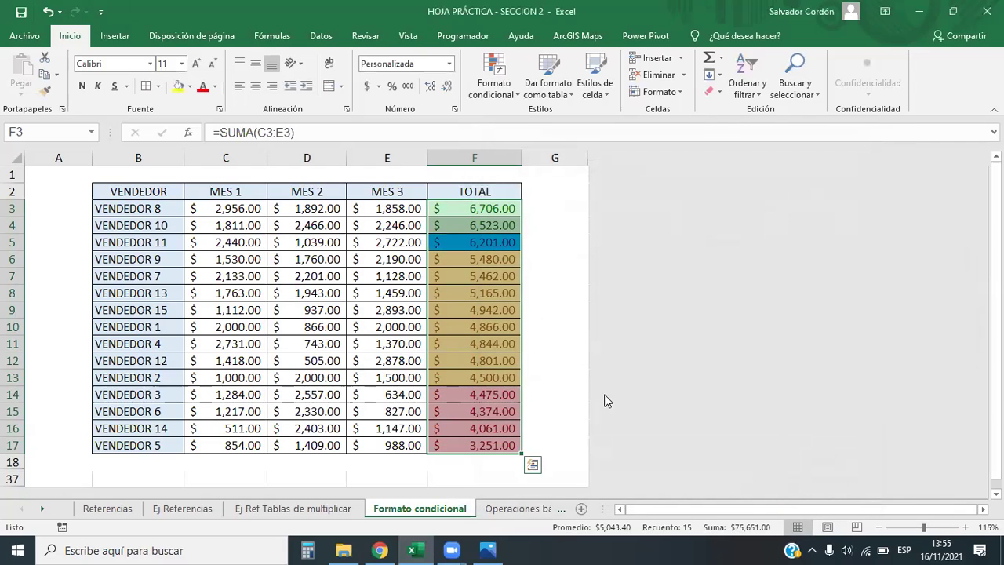
Examine the blue VENDEDOR 11 total against the green totals above it and the yellow and red totals below it
left_click(423, 312)
left_click(313, 273)
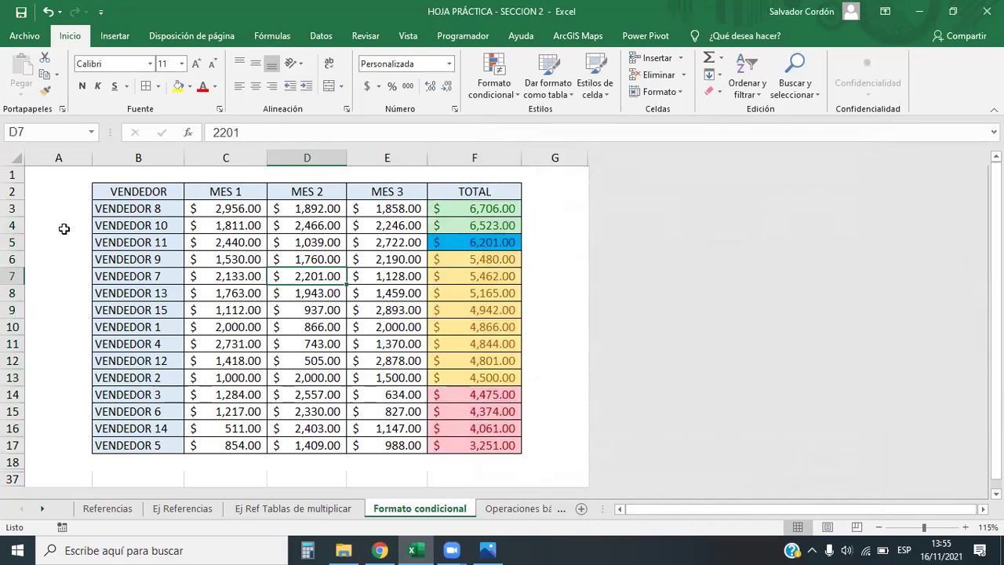
left_click_drag(11, 243, 11, 209)
left_click(486, 237)
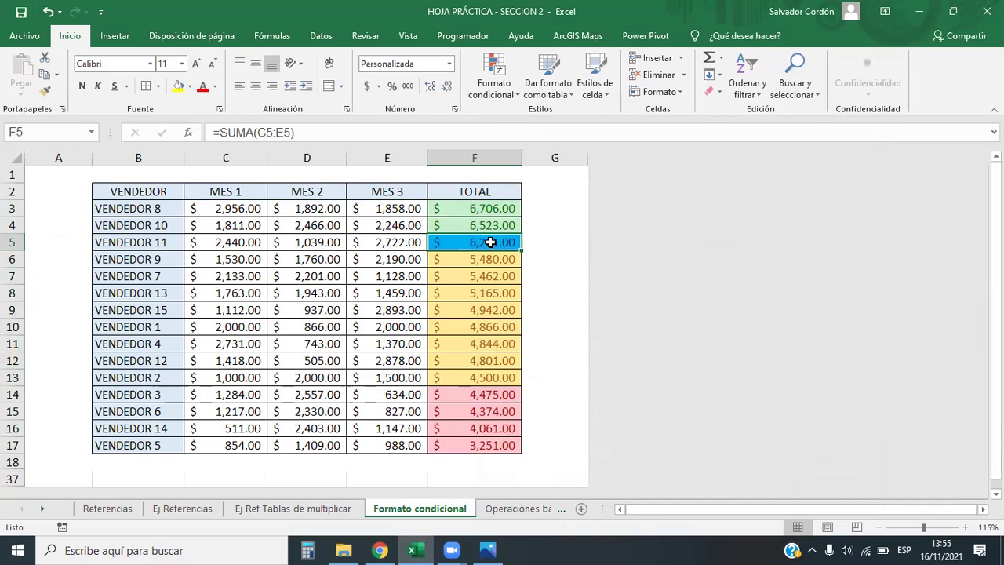
left_click(534, 239)
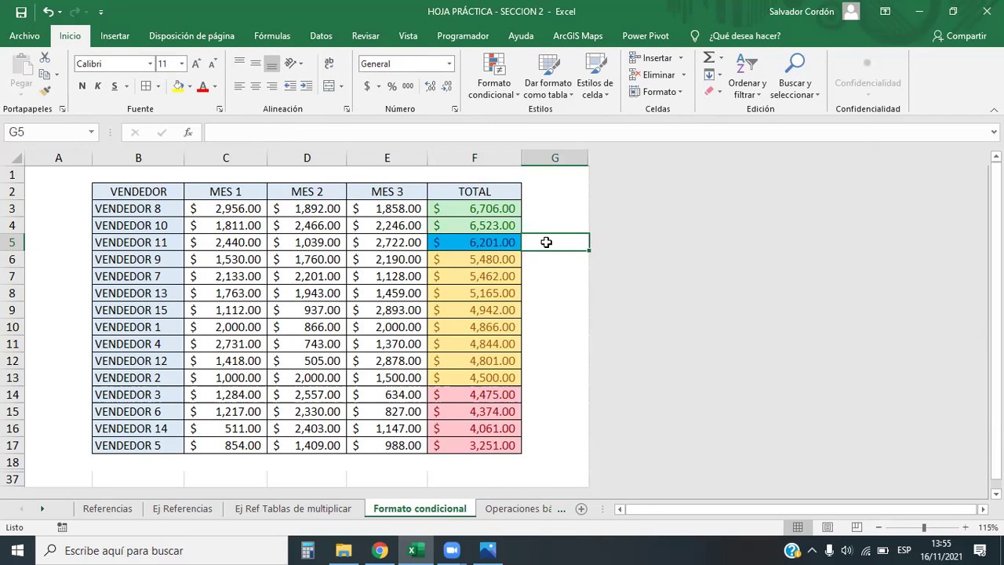
mouse_move(475, 223)
left_mouse_down()
mouse_move(456, 201)
mouse_move(467, 209)
left_mouse_up()
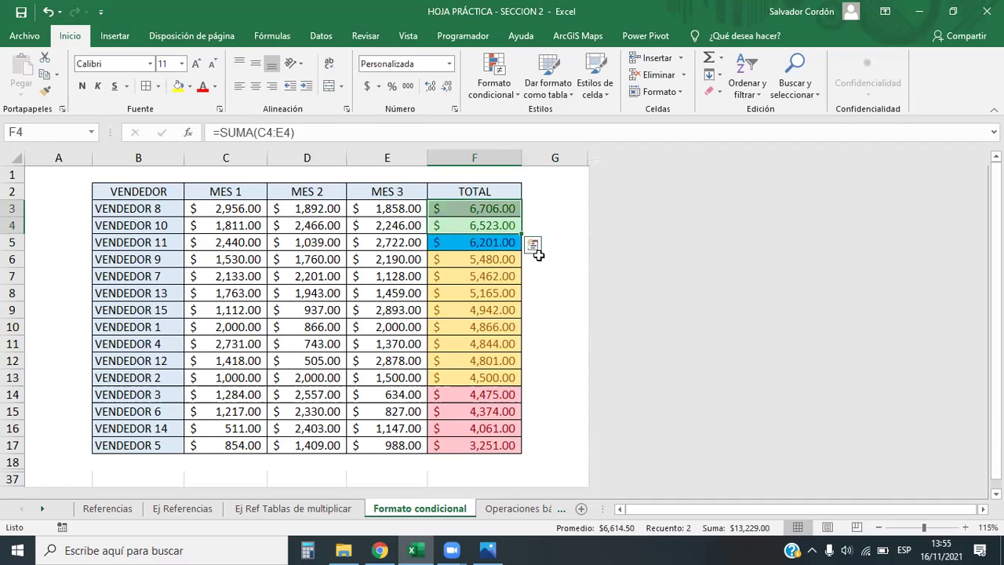
mouse_move(544, 229)
left_mouse_down()
mouse_move(544, 213)
mouse_move(534, 215)
mouse_move(551, 208)
mouse_move(557, 229)
left_mouse_up()
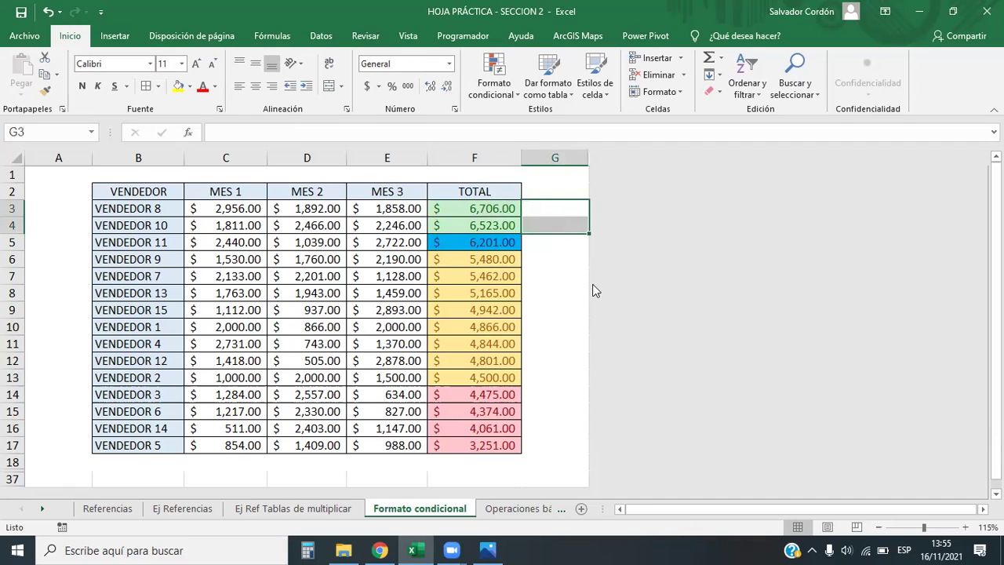
left_click_drag(484, 262, 494, 445)
left_click(460, 244)
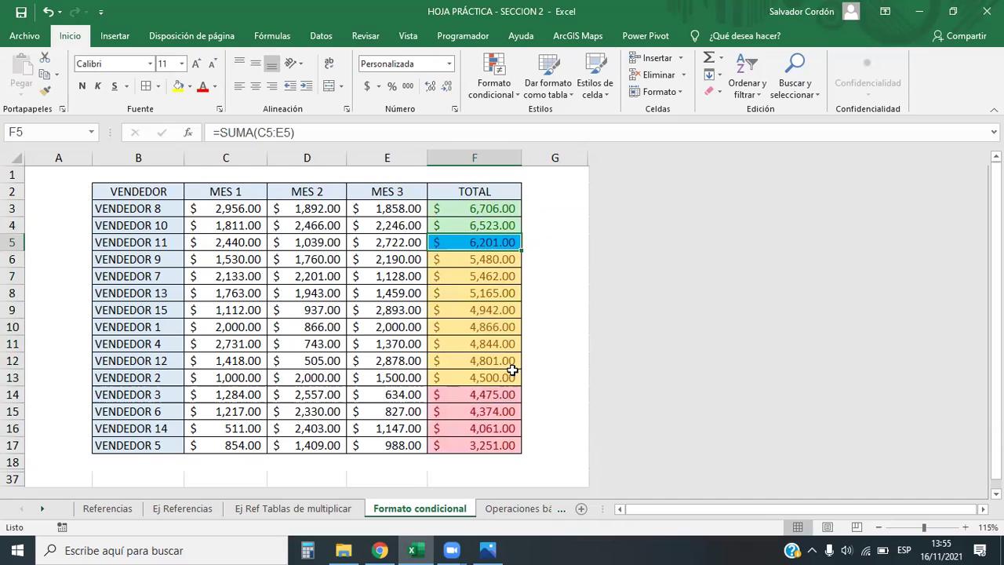
Review the list of conditional formatting rules applied to the totals in F3:F17
left_click_drag(487, 207, 479, 445)
left_click(483, 59)
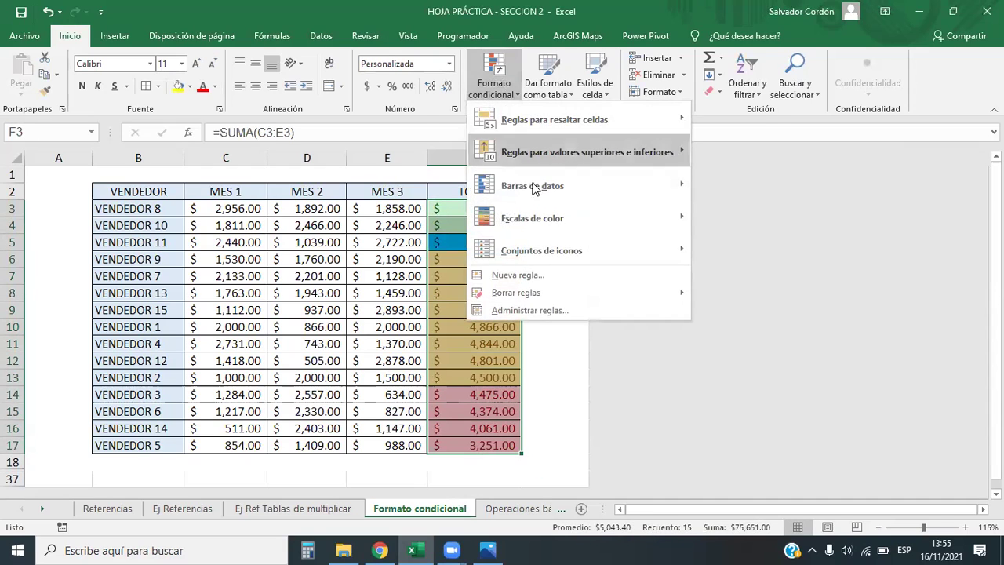
left_click(534, 312)
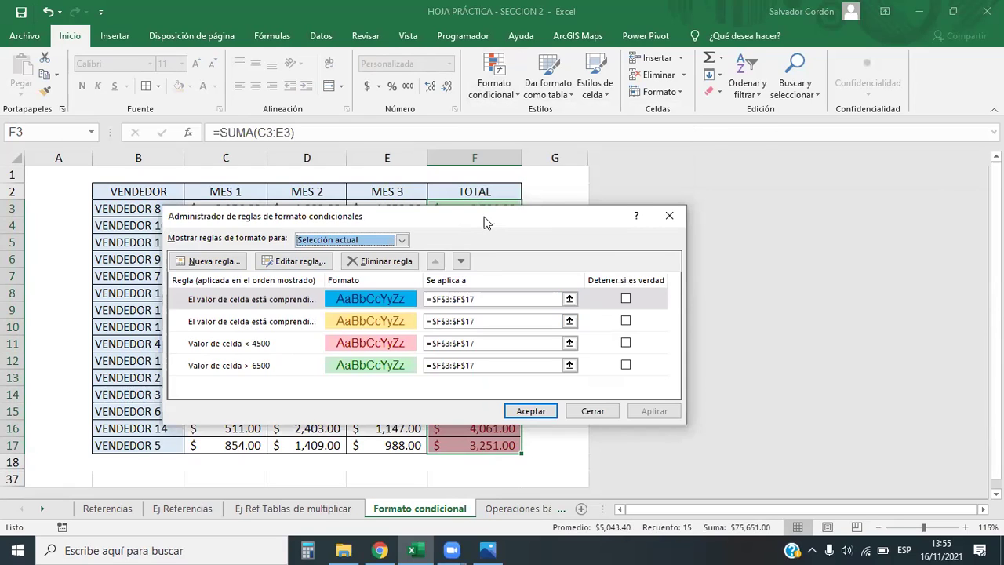
left_click_drag(484, 217, 396, 99)
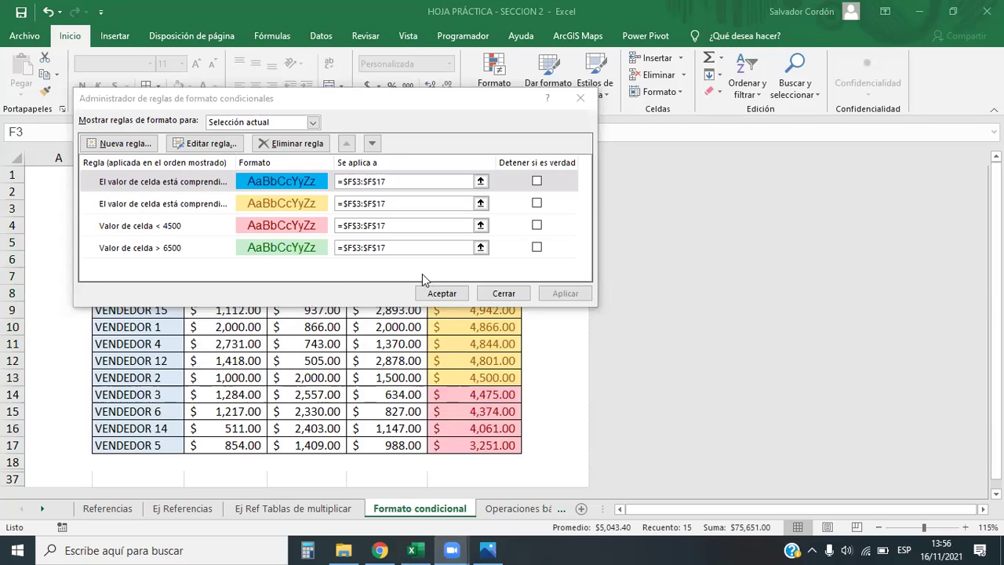
left_click_drag(353, 95, 476, 150)
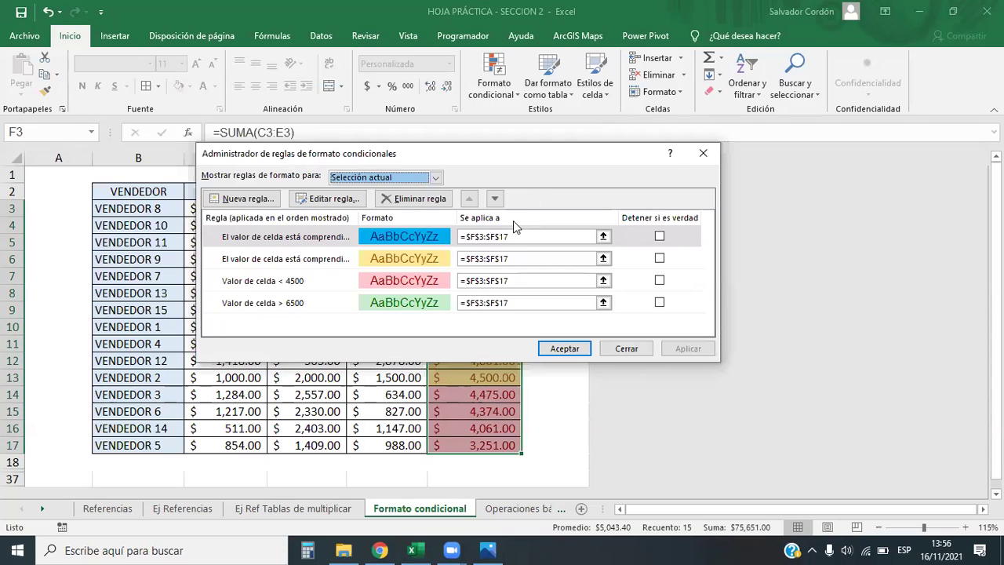
left_click(705, 154)
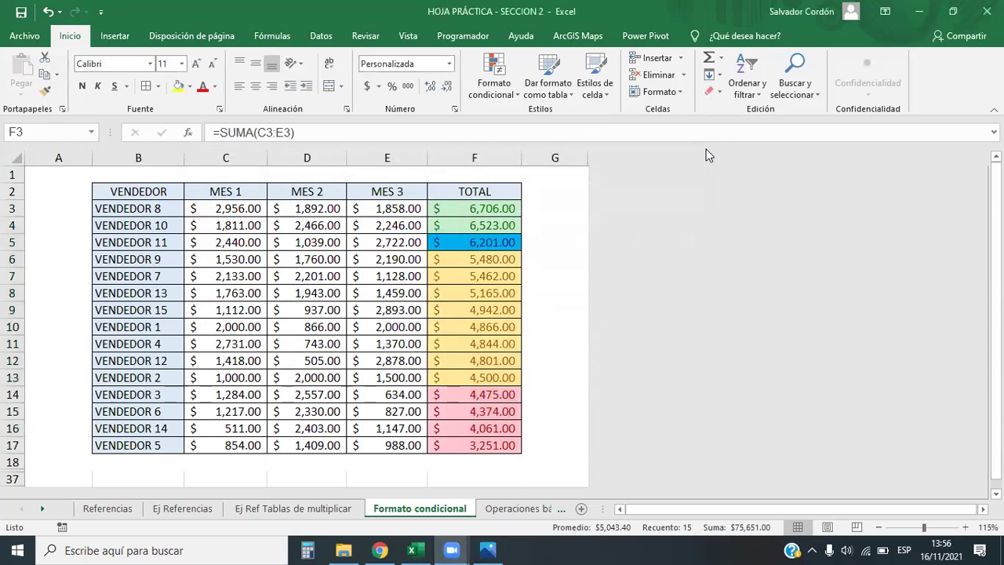
Clear all conditional formatting rules from the totals in F3:F17
left_click_drag(464, 215, 489, 445)
left_click(494, 83)
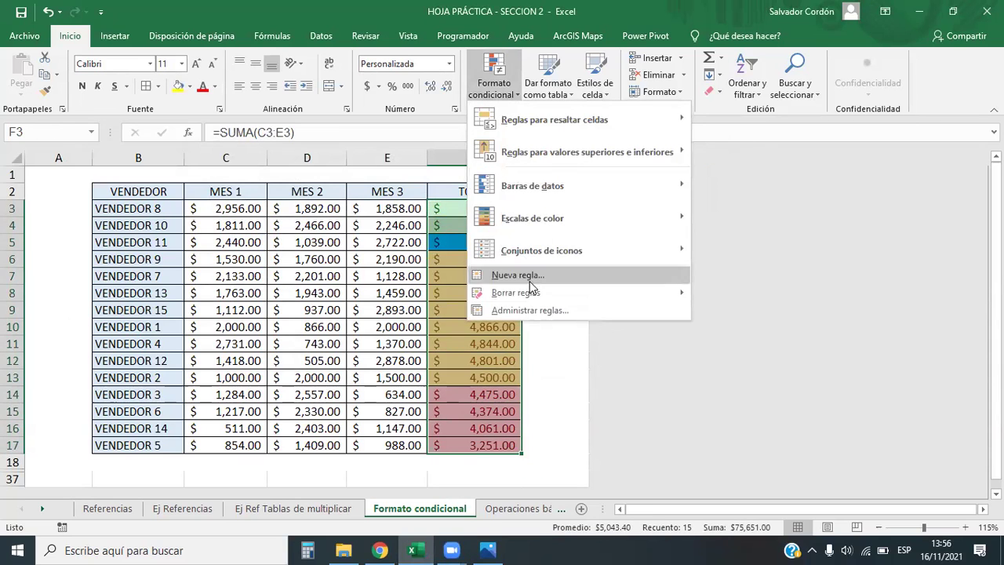
mouse_move(536, 291)
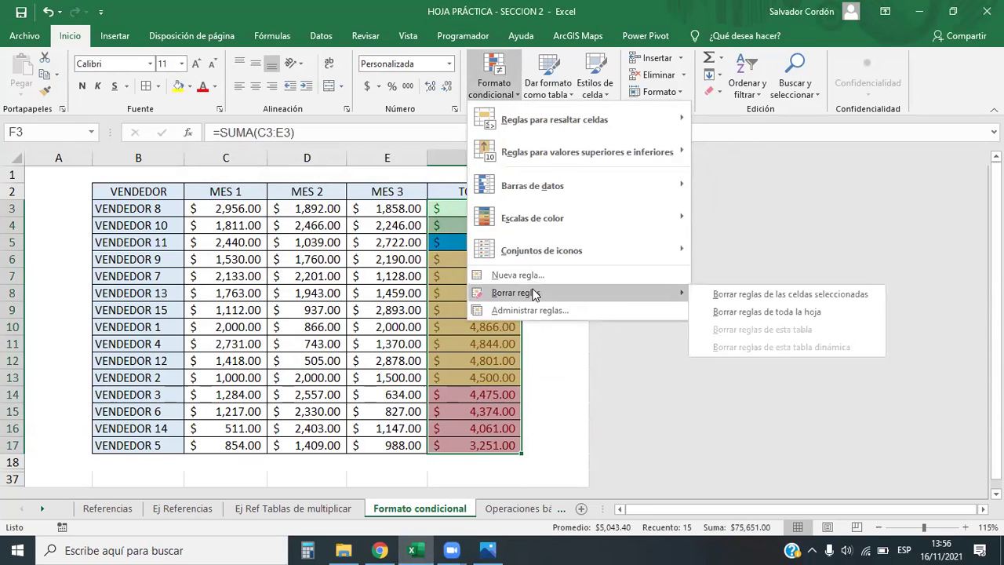
left_click(801, 302)
left_click(290, 306)
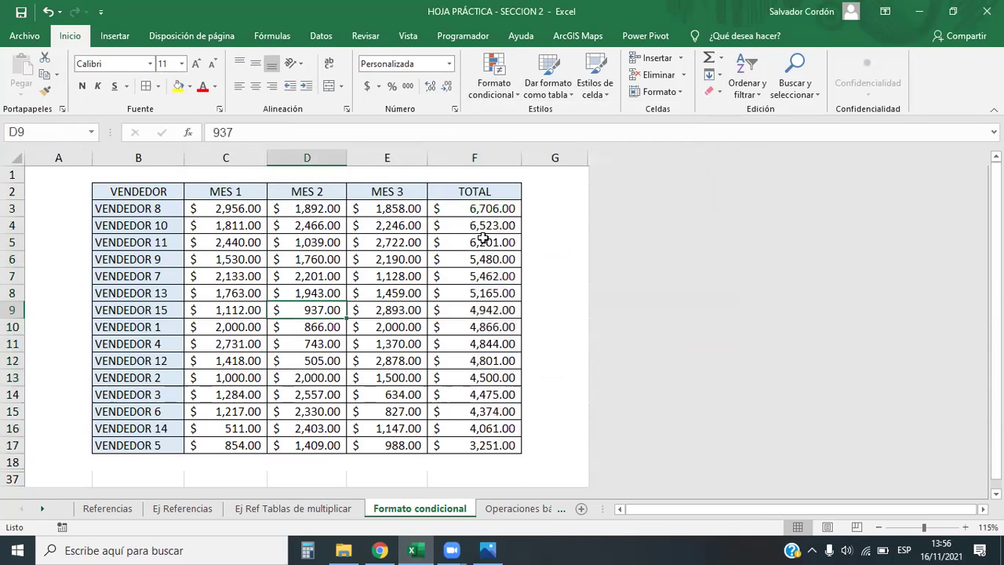
Apply the green-yellow-red color scale to the totals in F3:F17
left_click_drag(499, 207, 489, 445)
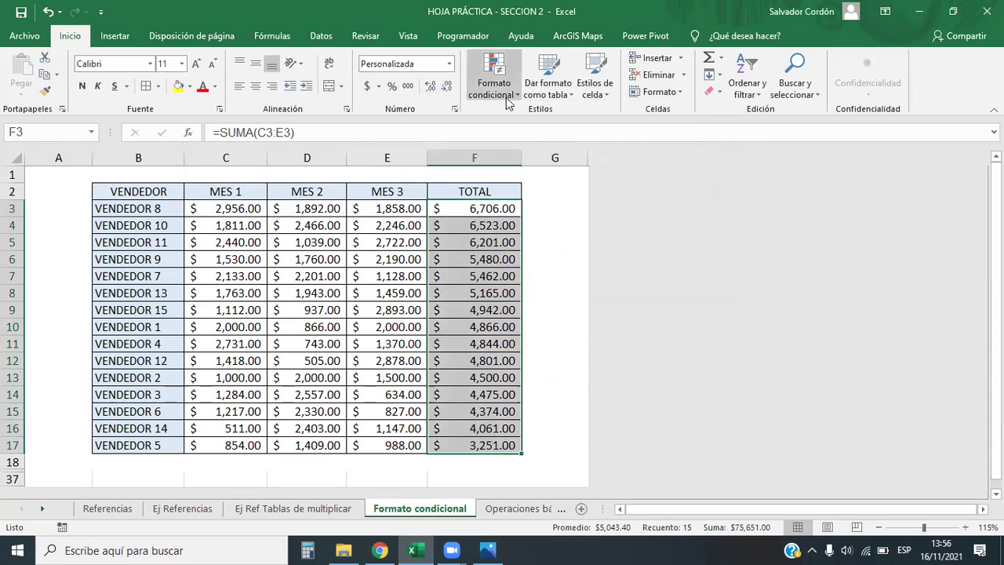
left_click(496, 88)
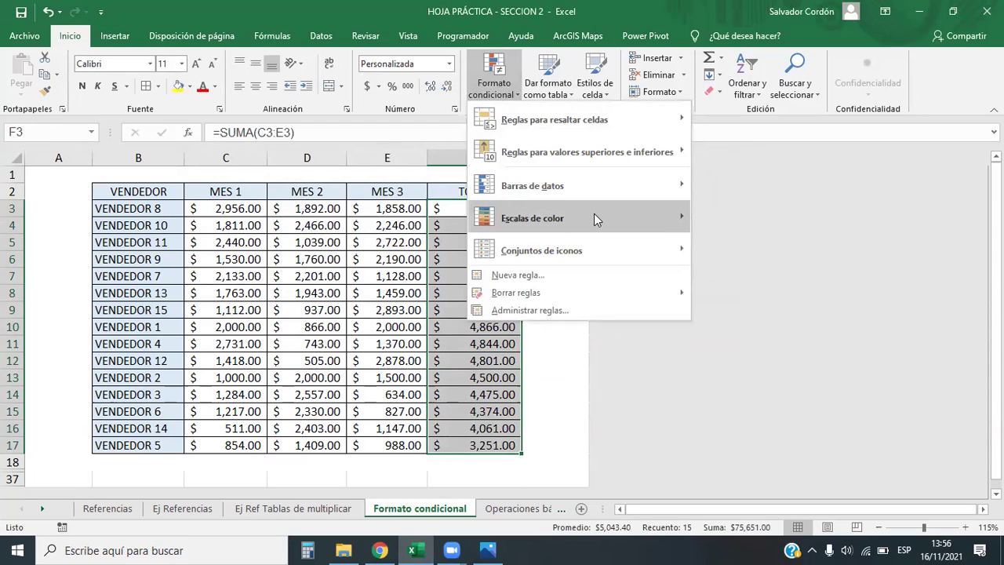
mouse_move(552, 226)
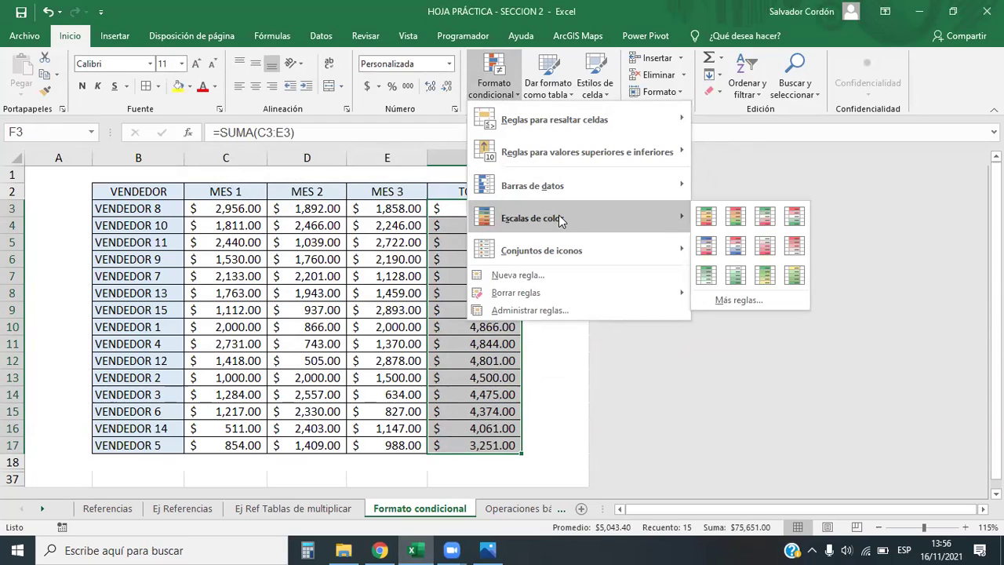
left_click(705, 218)
left_click(563, 293)
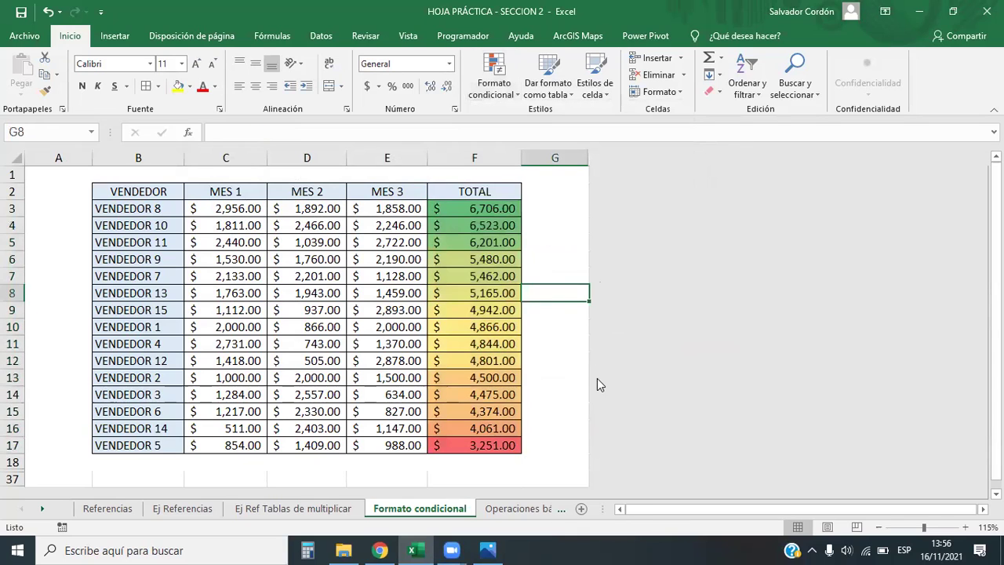
Open the color scale rule for the totals in F3:F17 for editing and review the midpoint type options
left_click_drag(470, 207, 468, 444)
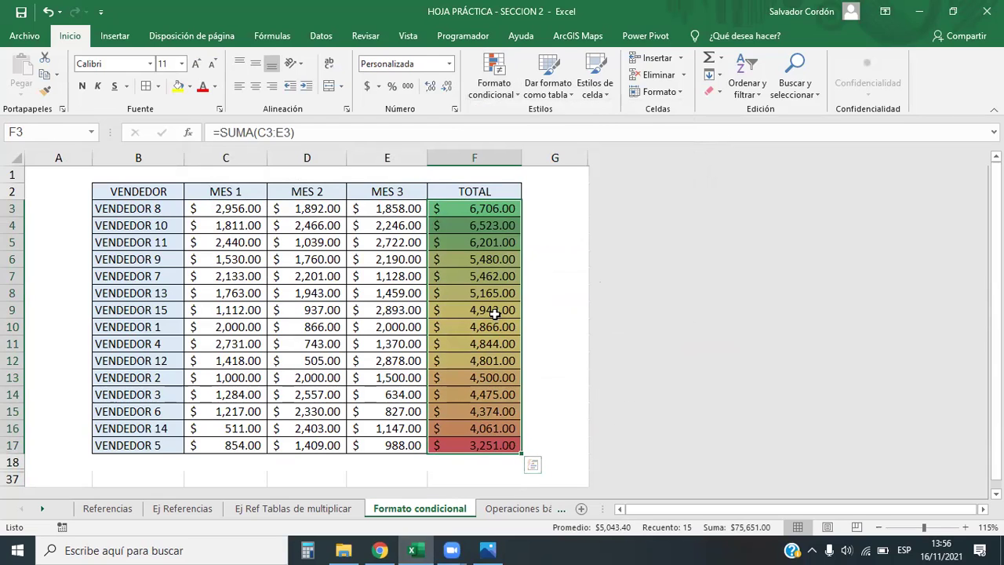
left_click(476, 257)
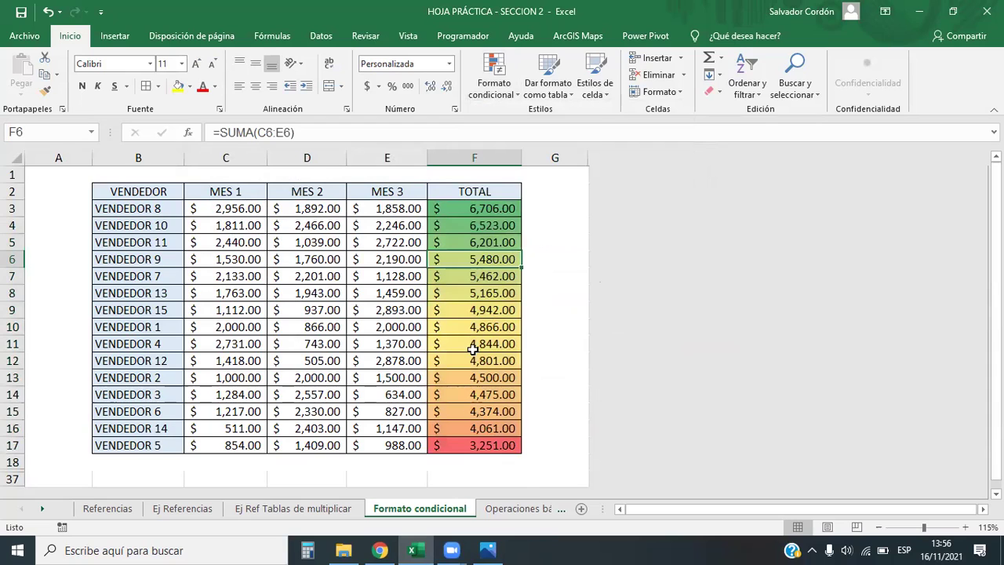
left_click_drag(479, 241, 499, 435)
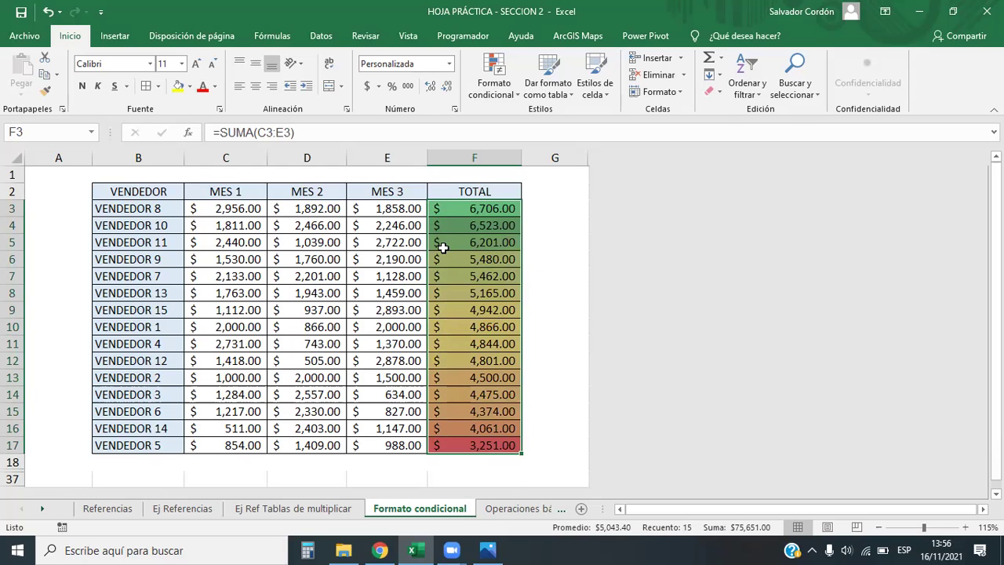
left_click(510, 102)
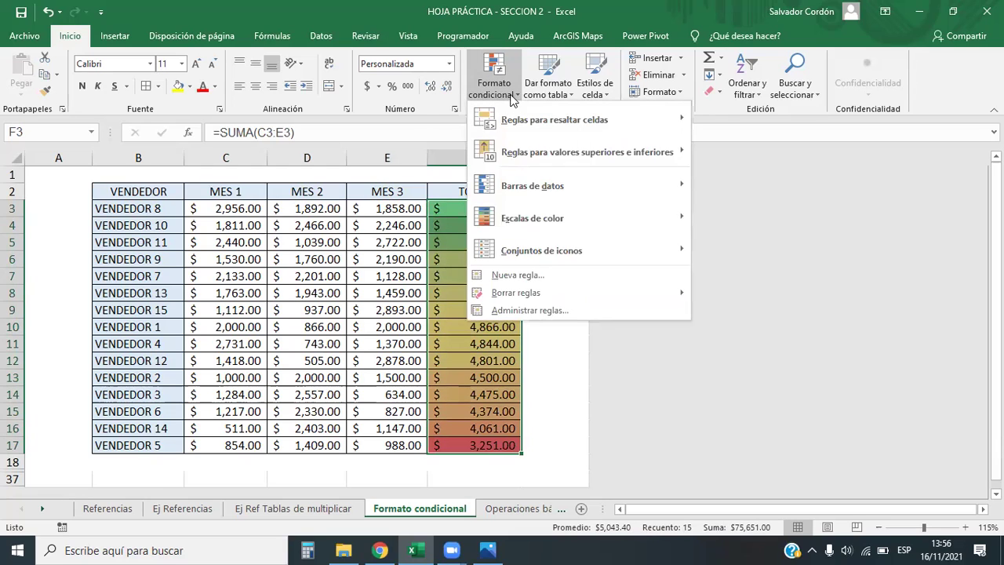
left_click(516, 310)
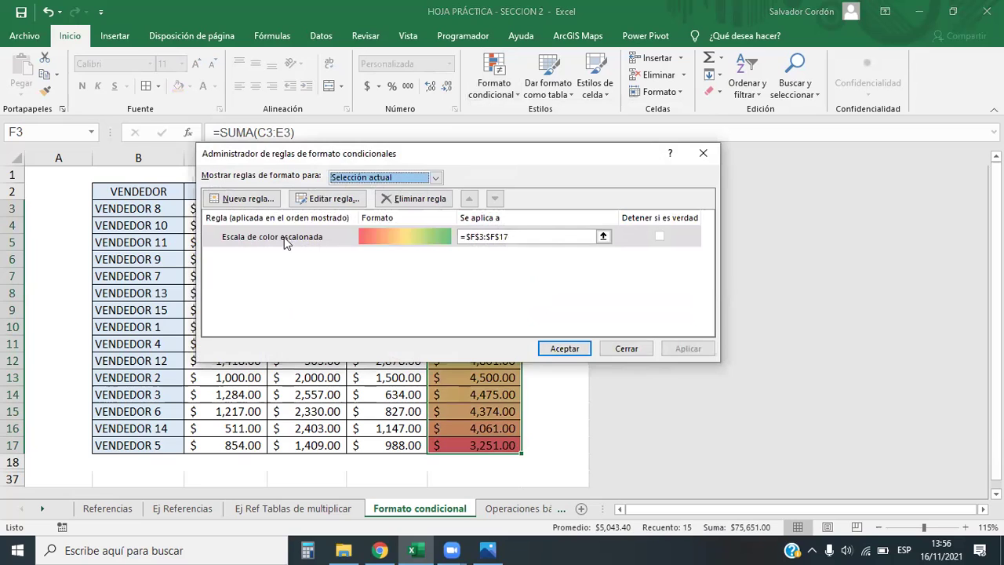
double_click(284, 237)
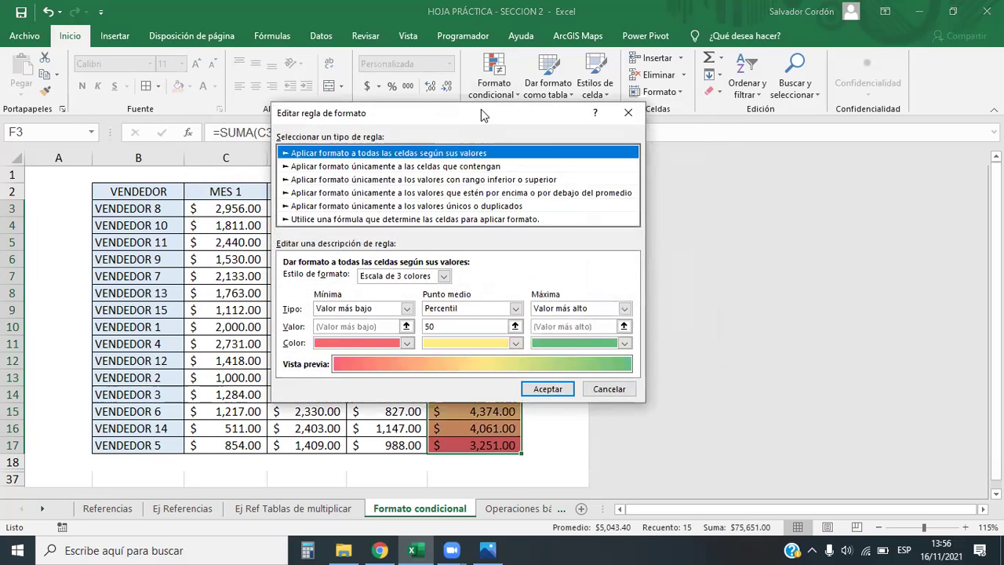
left_click_drag(481, 110, 801, 94)
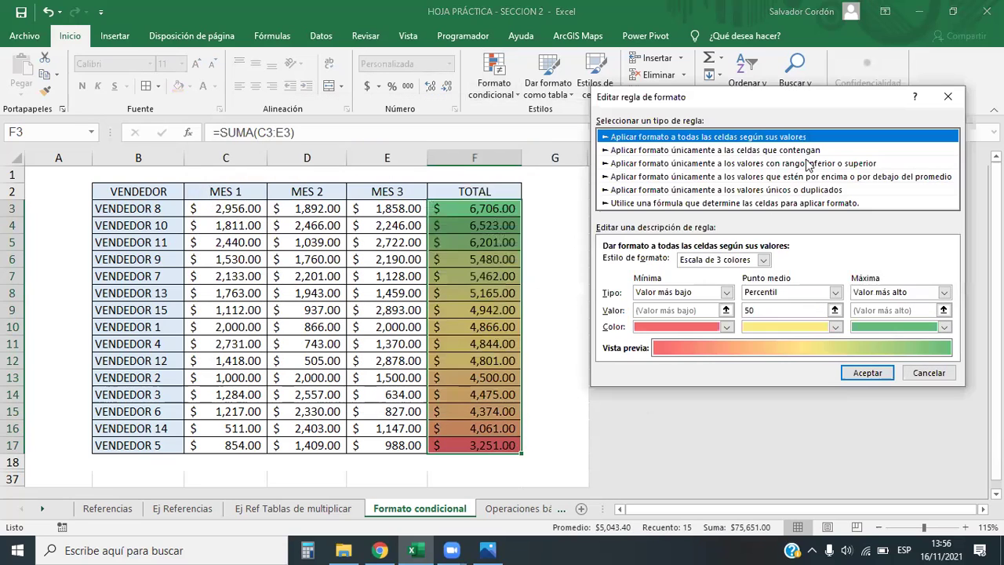
left_click(836, 293)
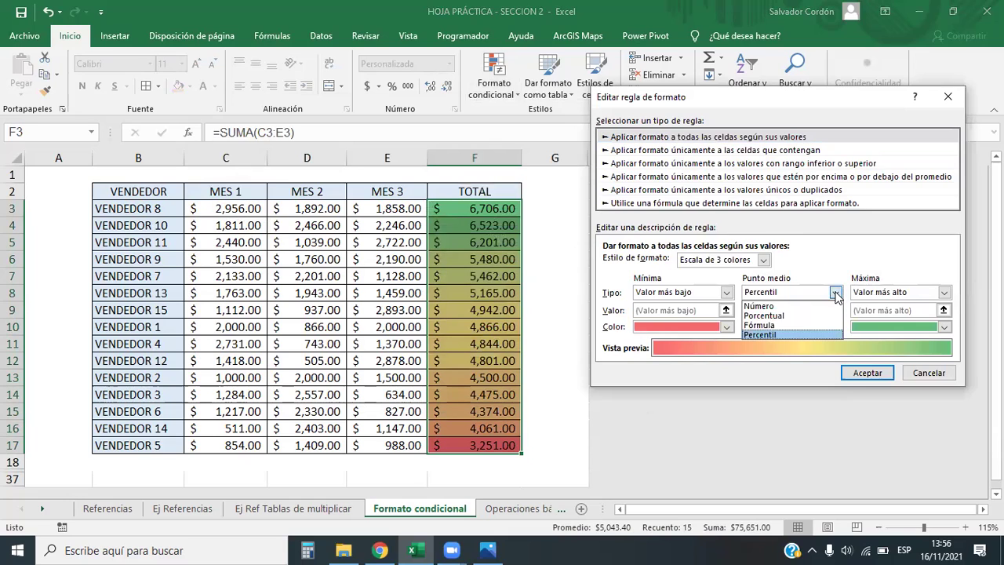
left_click(836, 293)
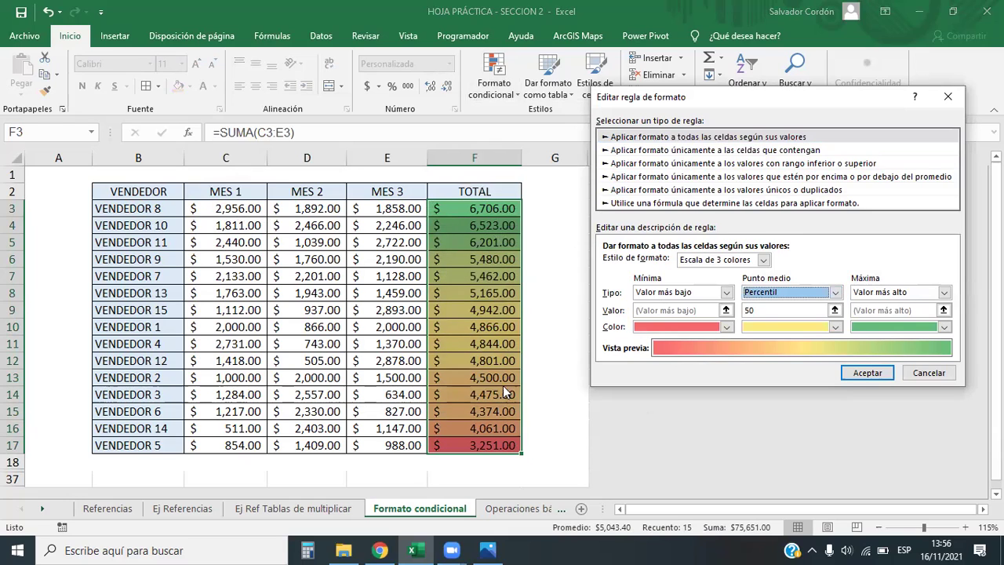
Set the color scale's midpoint percentile to 25 and apply the edited rule to the totals
left_click(779, 312)
left_click_drag(761, 311, 715, 306)
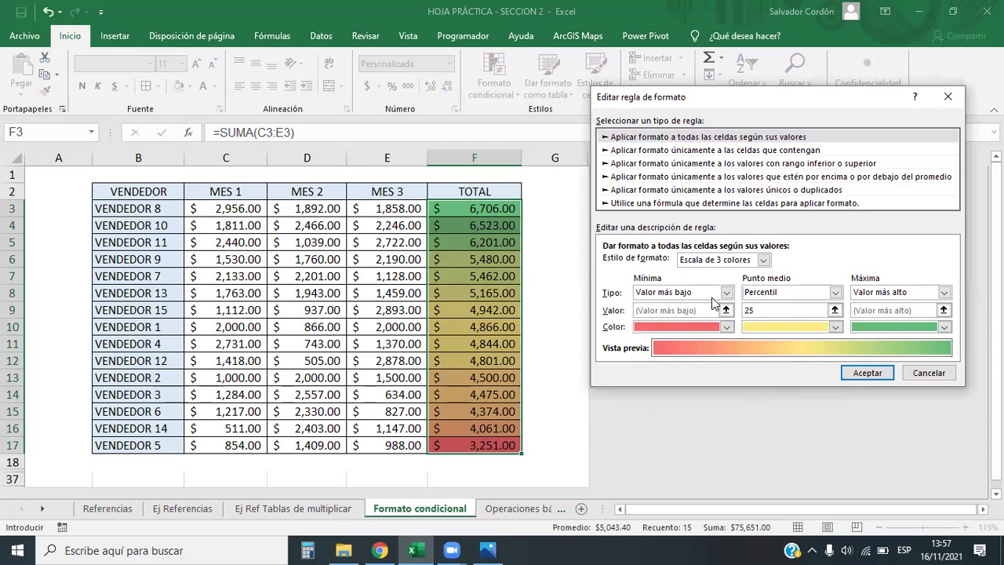
left_click(864, 372)
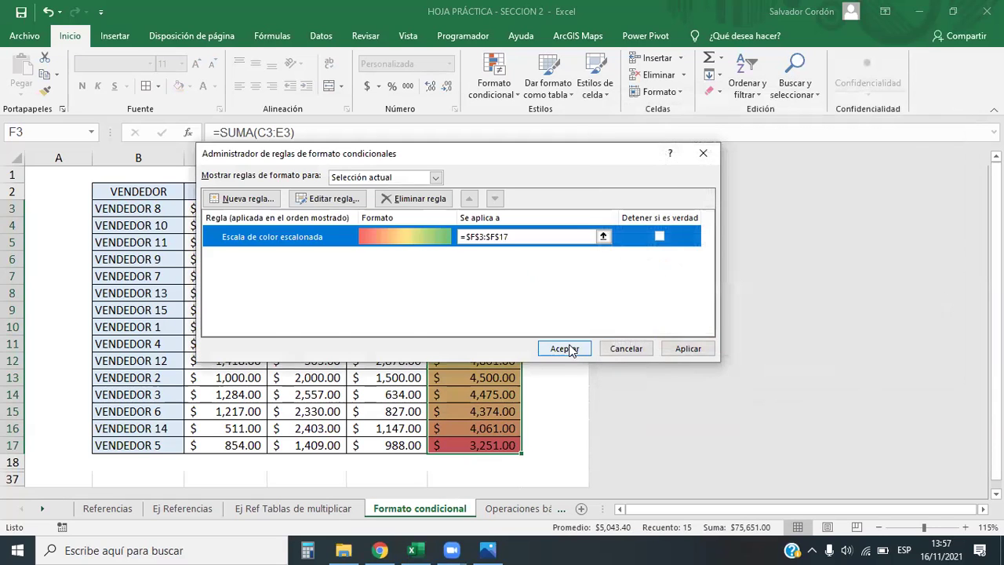
left_click(564, 348)
Clear the conditional formatting rules from the entire sheet
left_click_drag(499, 209, 502, 295)
left_click_drag(477, 444, 477, 395)
left_click_drag(480, 276, 477, 411)
left_click_drag(481, 208, 470, 444)
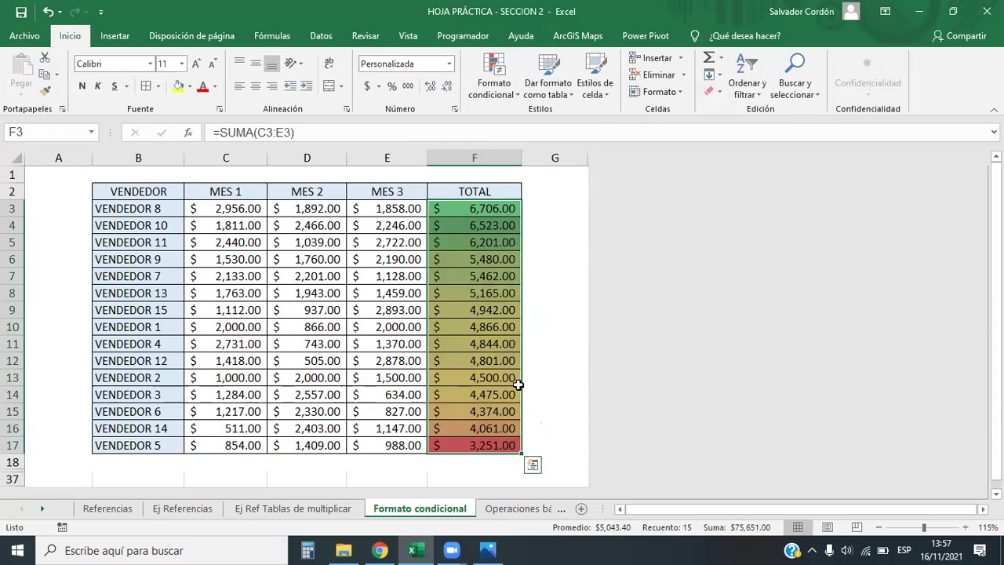
left_click(518, 95)
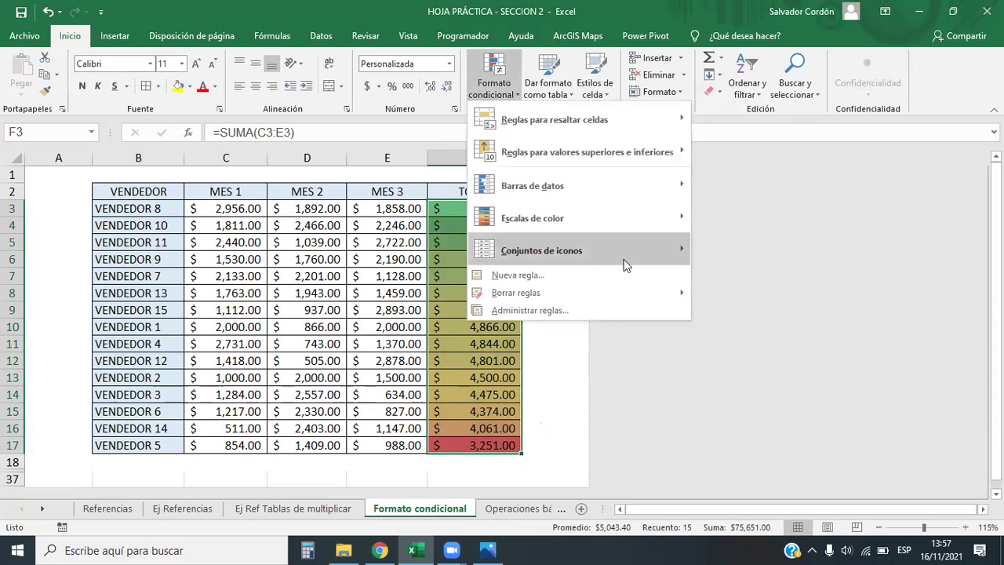
mouse_move(667, 295)
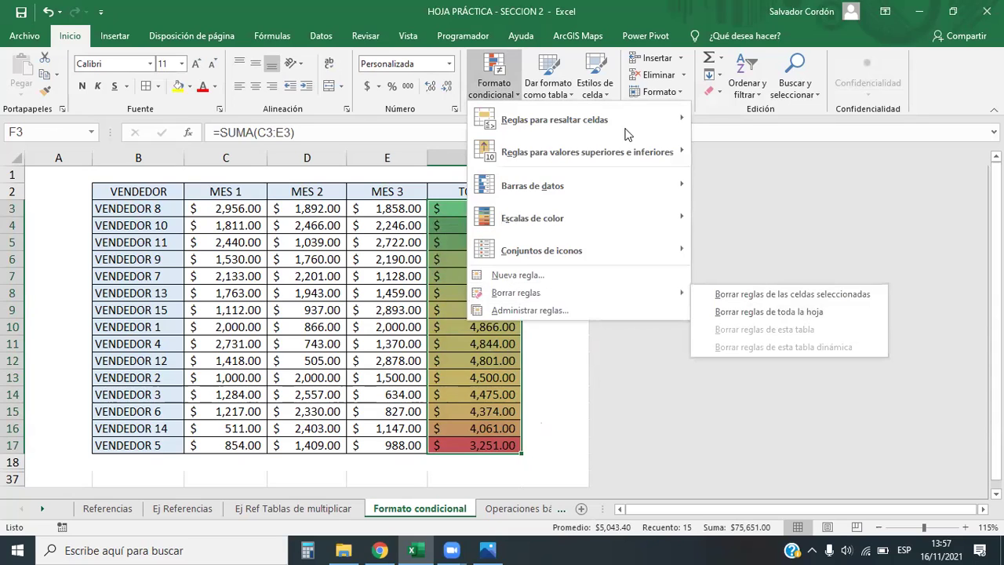
left_click(773, 312)
Apply blue gradient-fill data bars to the totals in F3:F17 and widen the TOTAL column
left_click(506, 73)
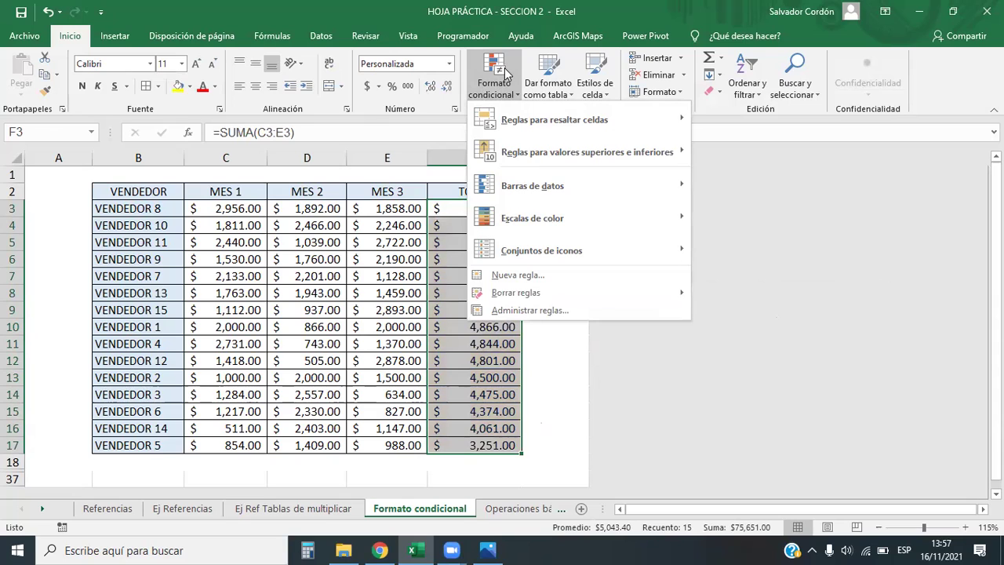
mouse_move(560, 192)
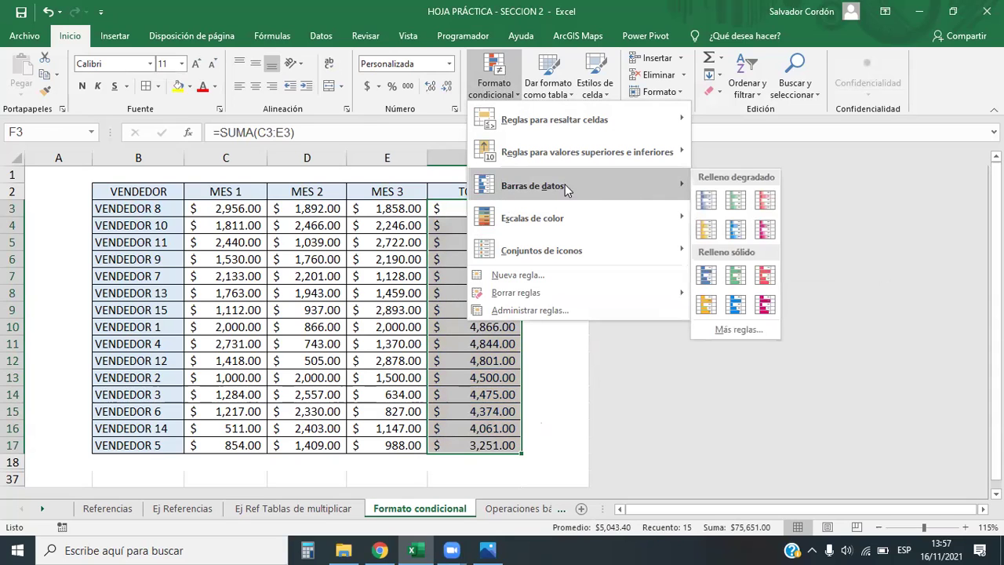
left_click(706, 205)
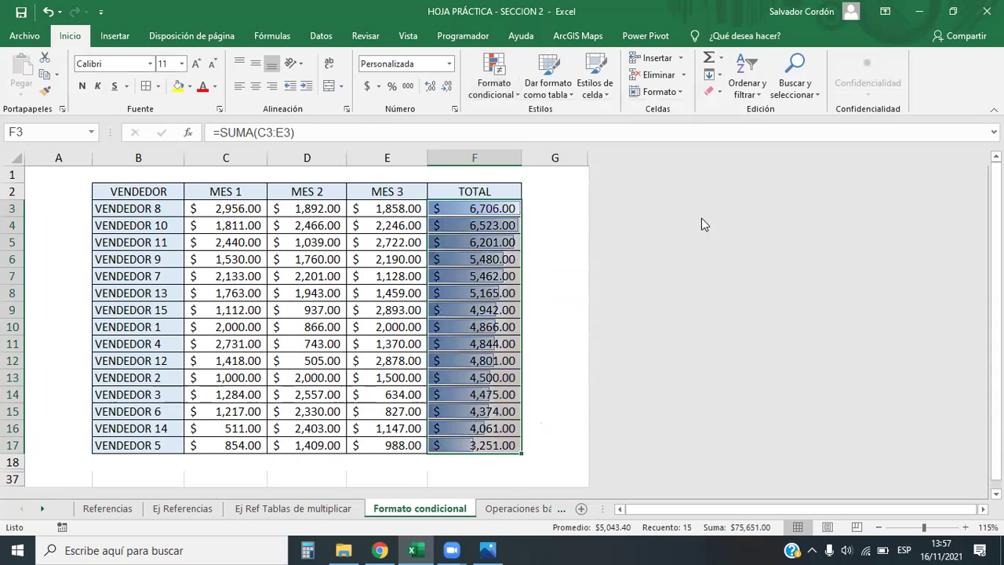
left_click(276, 342)
left_click_drag(522, 158, 602, 161)
left_click_drag(572, 210, 580, 444)
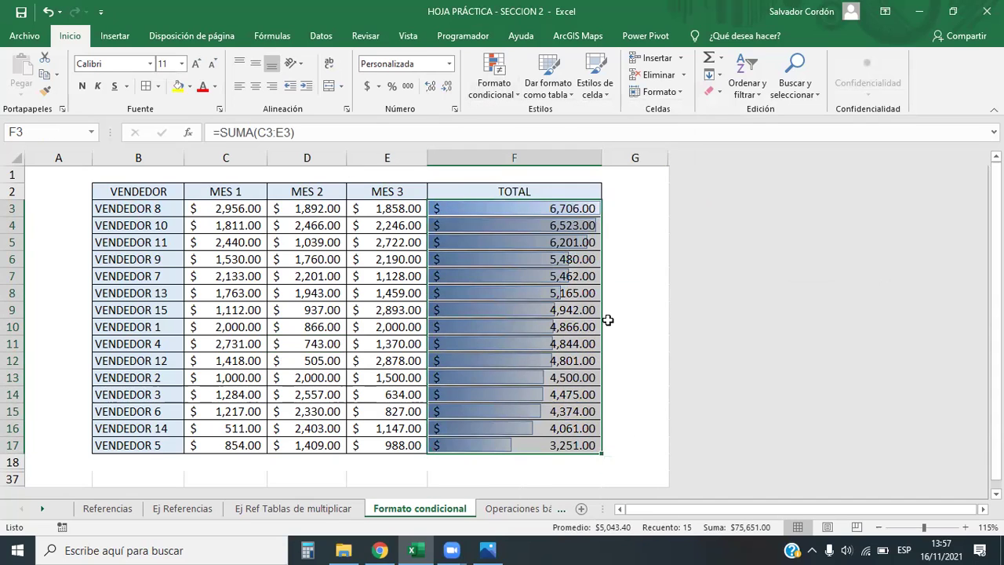
Replace the VENDEDOR 15 total in F9 with 50000 to test the data bars
left_click(590, 258)
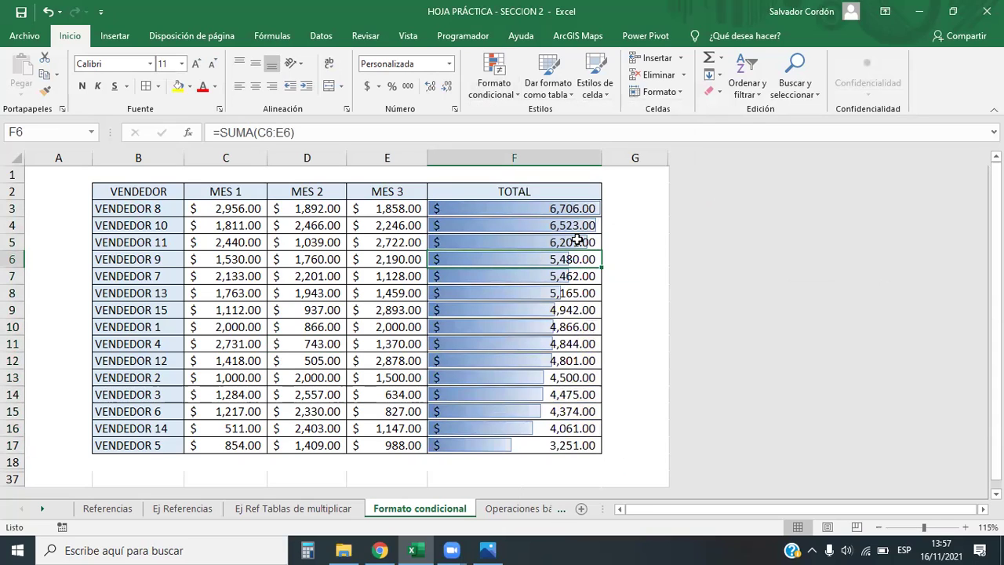
left_click(538, 308)
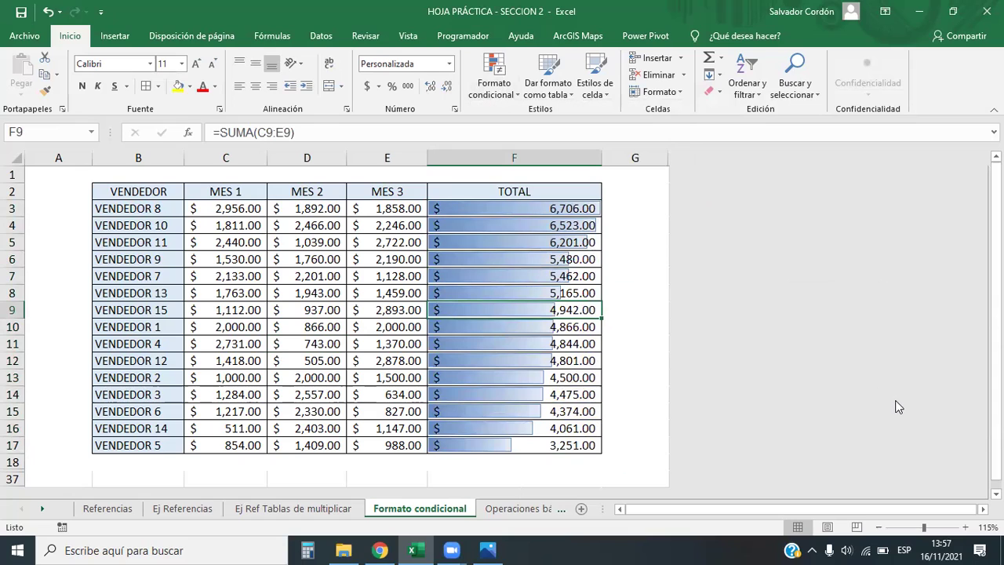
type("50000")
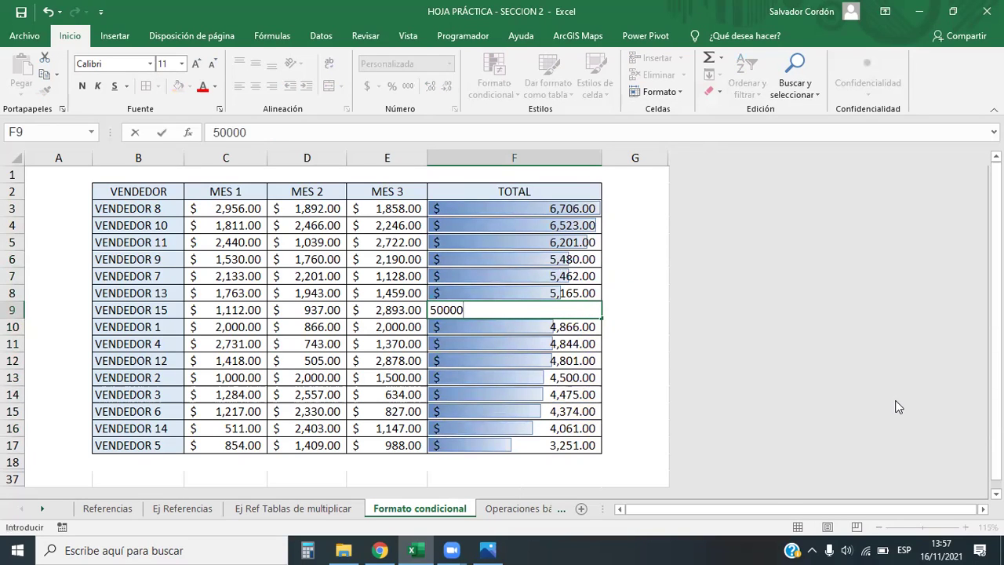
key("Return")
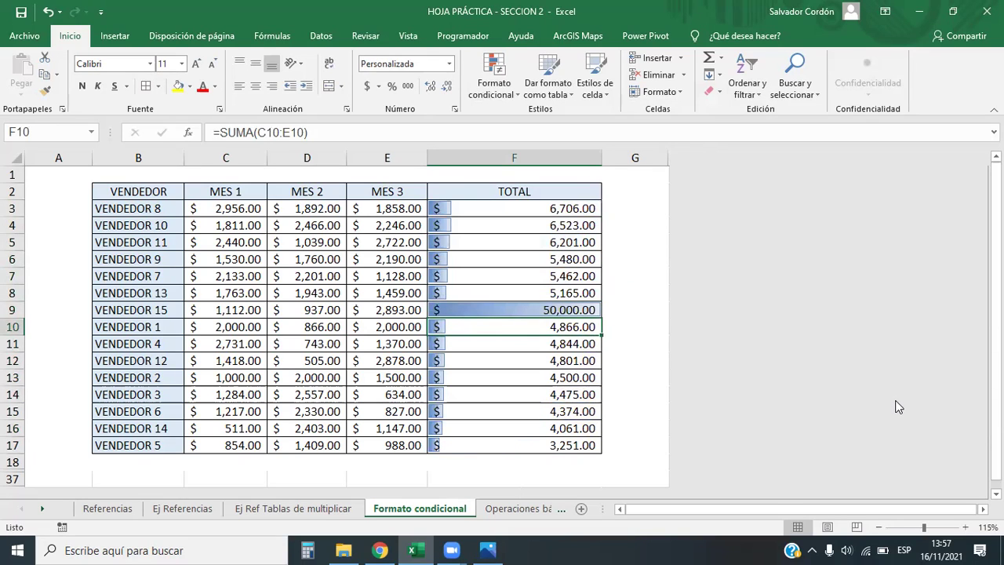
Replace the VENDEDOR 10 total in F4 with 25000 to compare its bar with the VENDEDOR 15 bar
left_click_drag(480, 209, 497, 444)
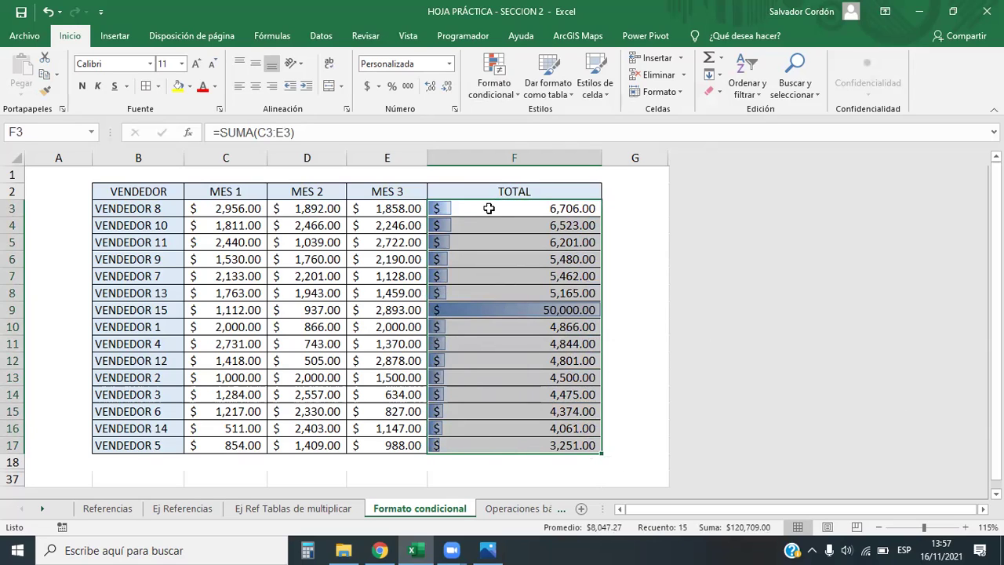
left_click(568, 311)
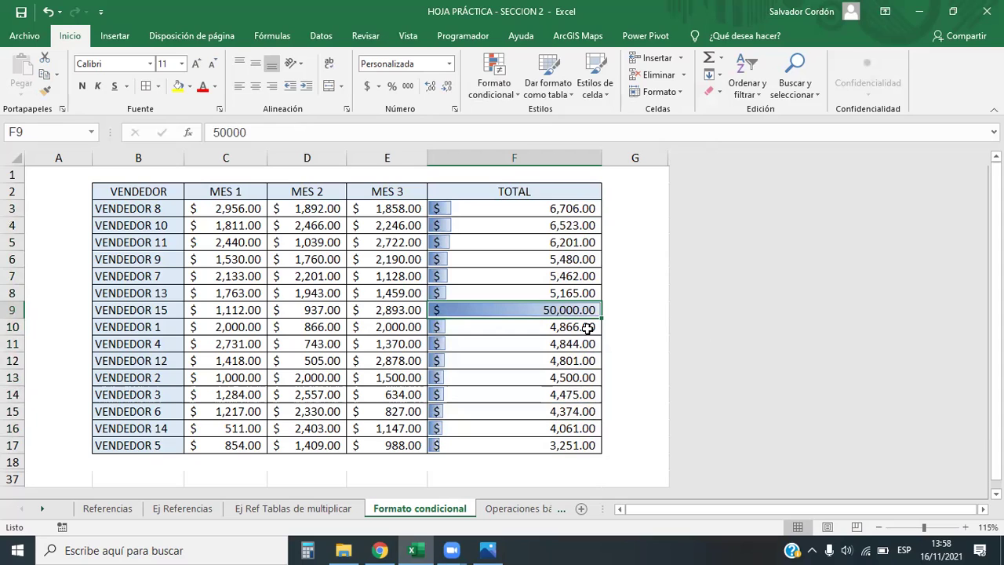
left_click(486, 231)
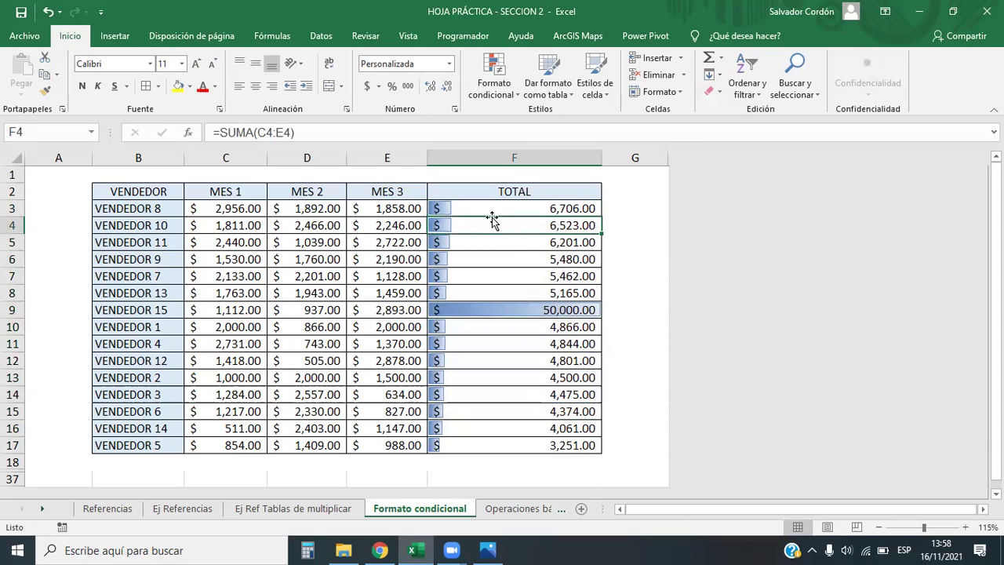
type("25000")
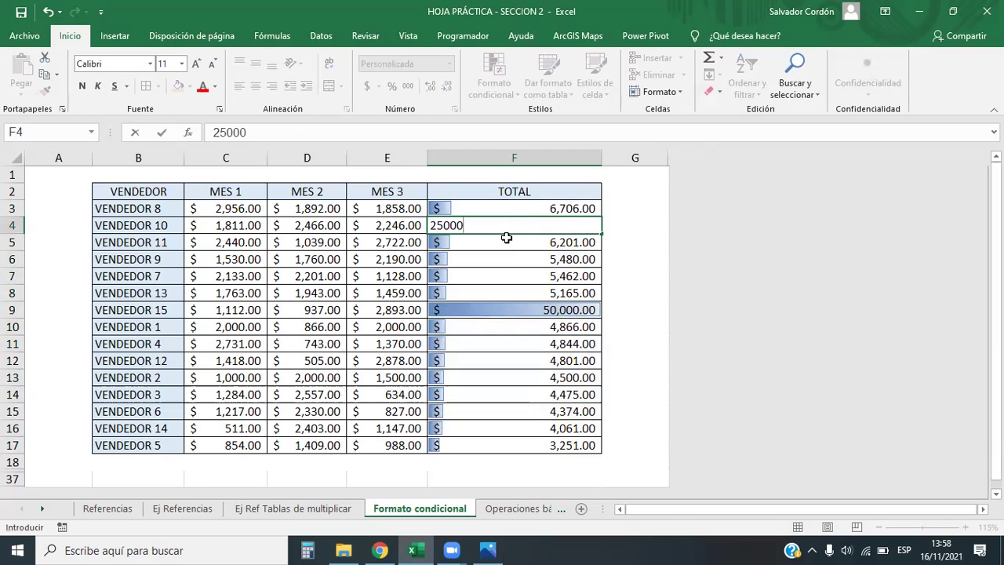
key("Return")
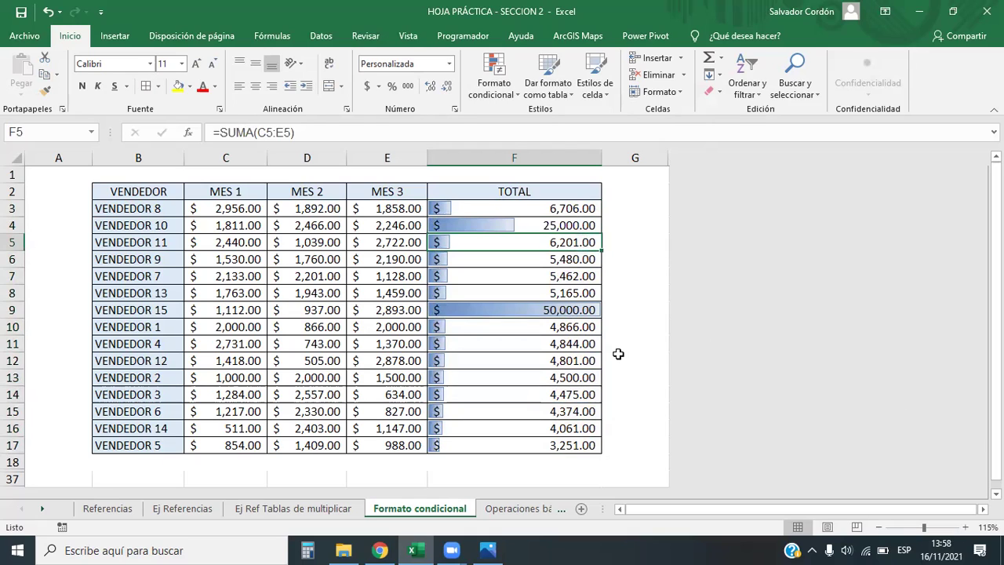
Replace the VENDEDOR 8 total in F3 with 60000 to rescale the data bars
left_click(518, 211)
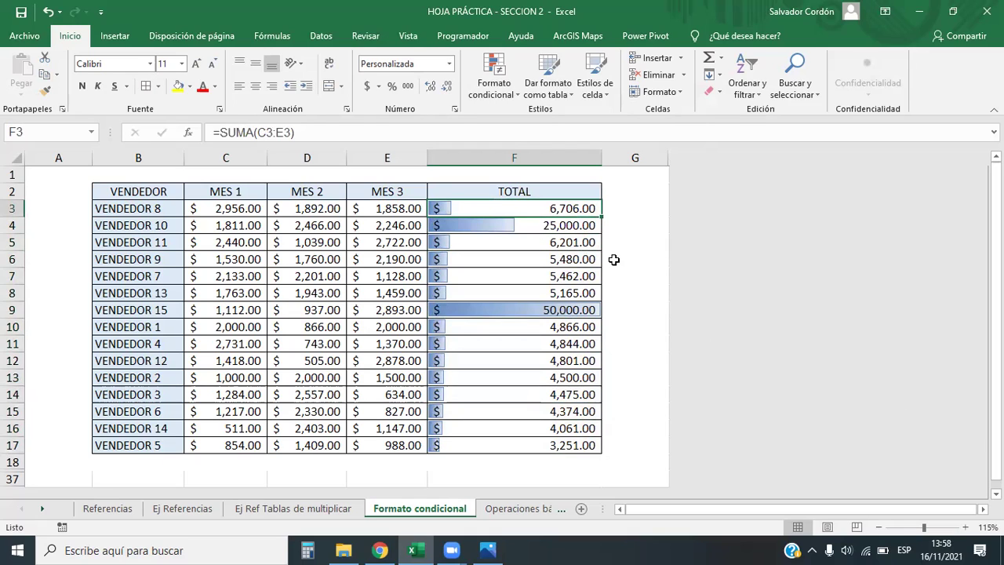
type("60000")
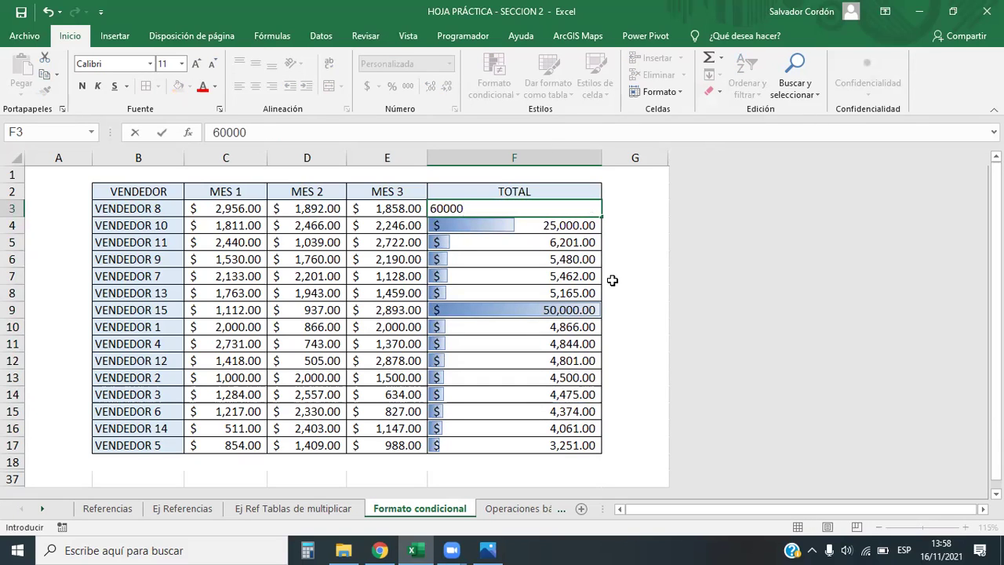
key("Return")
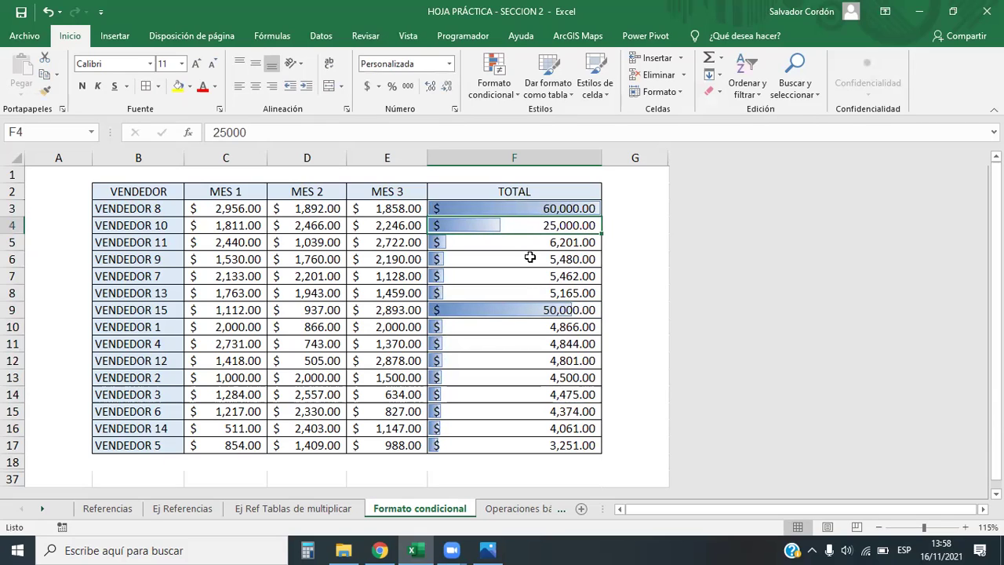
Undo the three test values entered in F3, F4 and F9 to restore the total formulas
left_click_drag(543, 210, 552, 445)
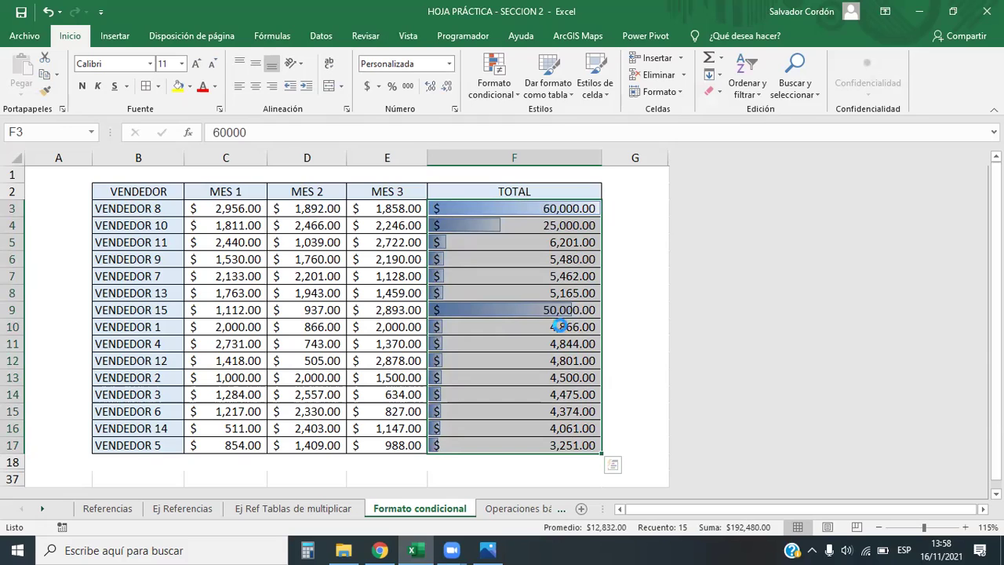
key("ctrl+z")
key("ctrl+z")
key("ctrl+z")
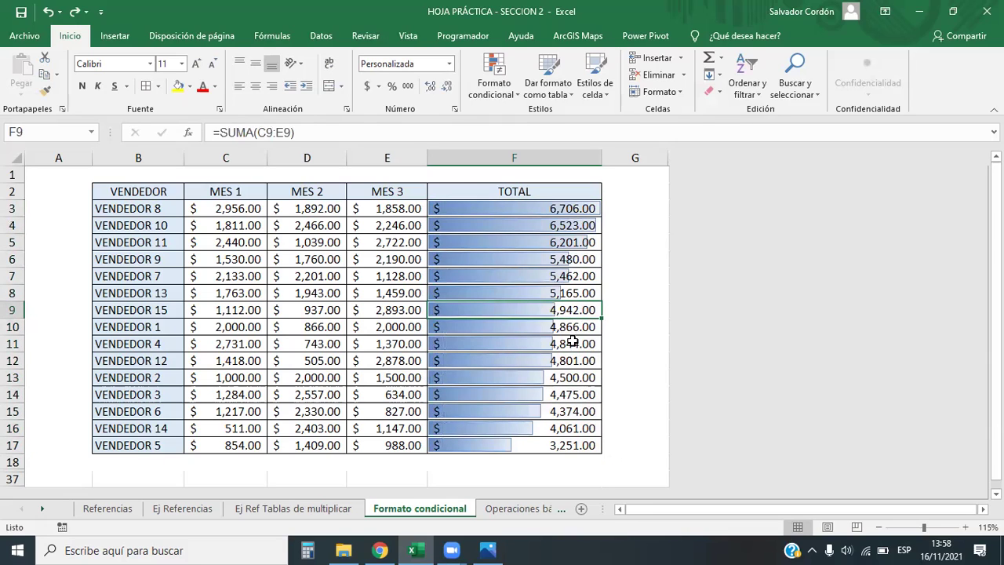
left_click_drag(527, 440, 492, 208)
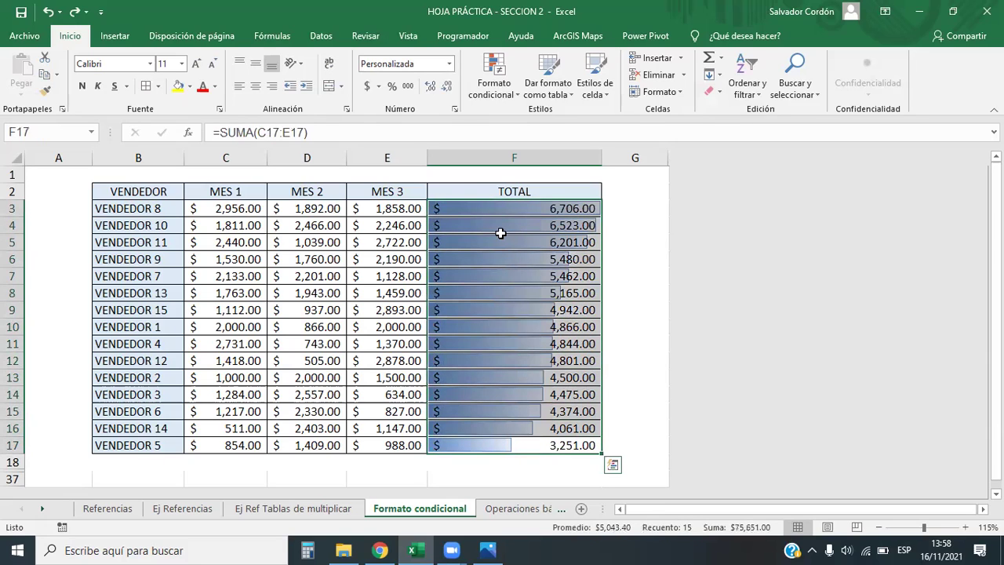
left_click(508, 97)
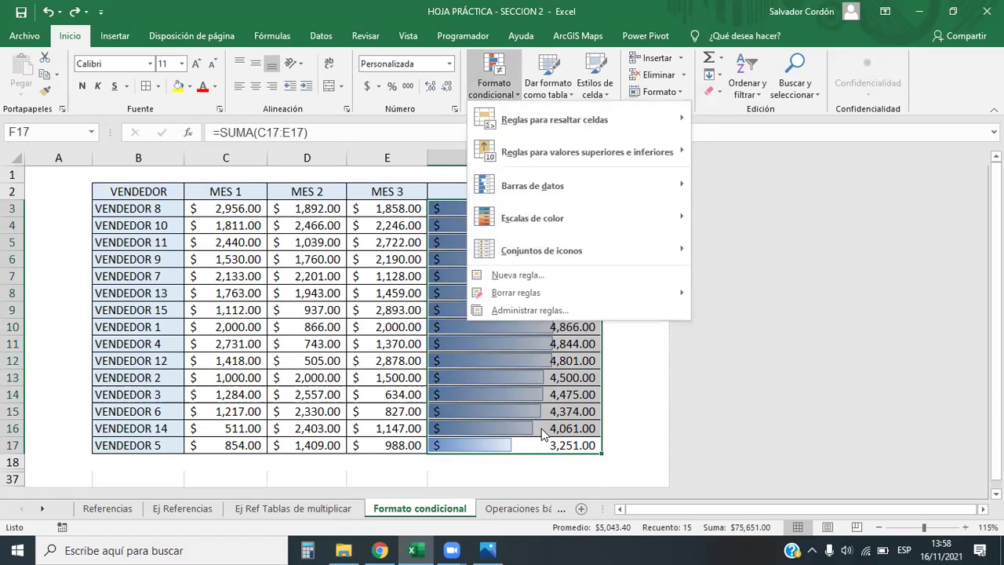
left_click(542, 369)
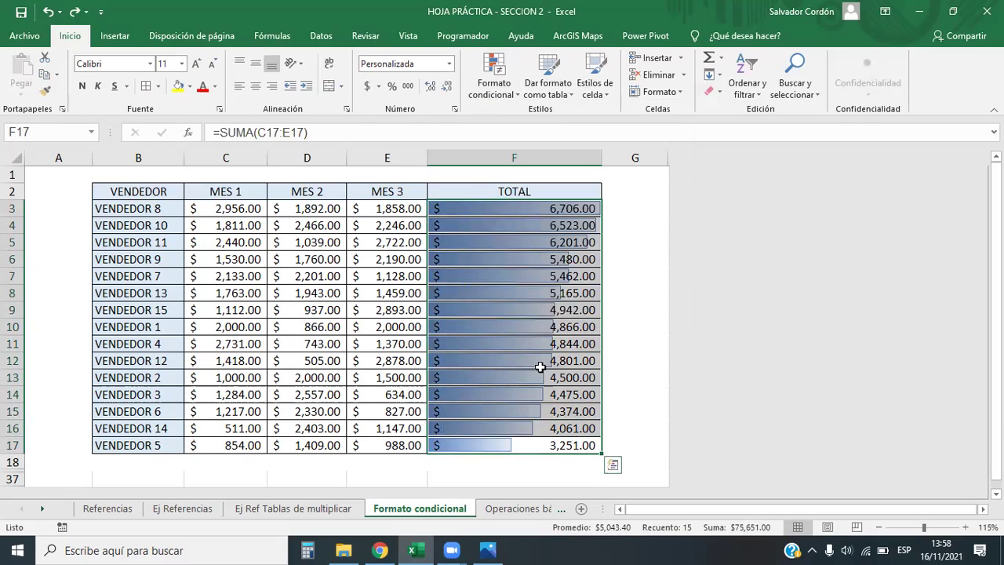
Clear the conditional formatting rules from the totals in F3:F17
left_click(488, 83)
left_click(491, 217)
left_click_drag(491, 217, 502, 446)
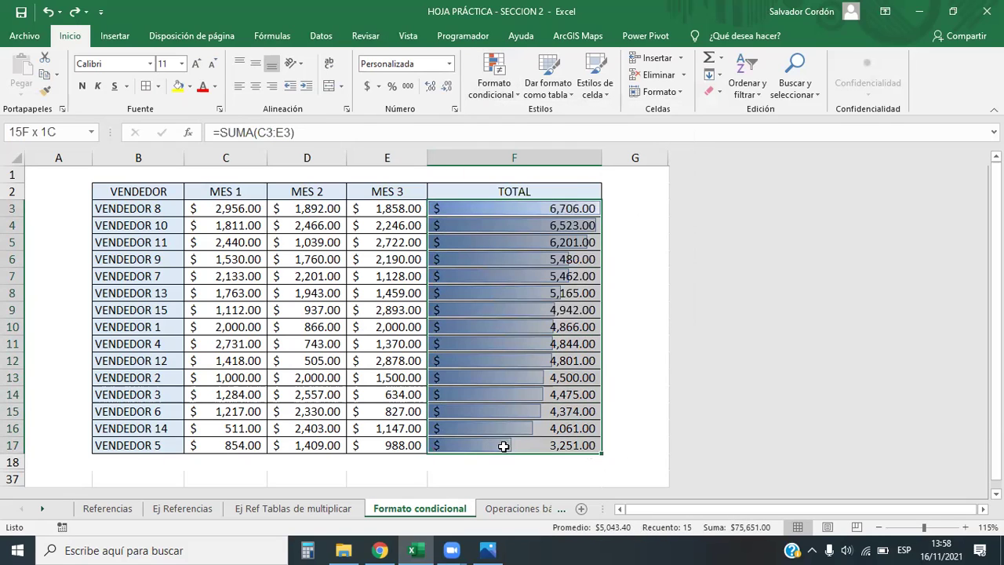
left_click(495, 78)
mouse_move(524, 292)
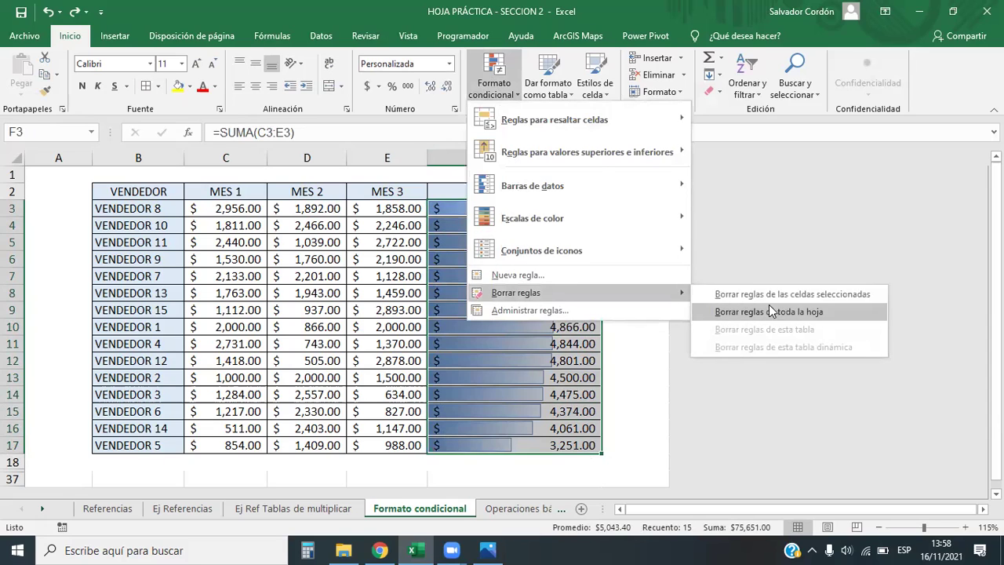
left_click(784, 300)
left_click_drag(571, 208, 568, 445)
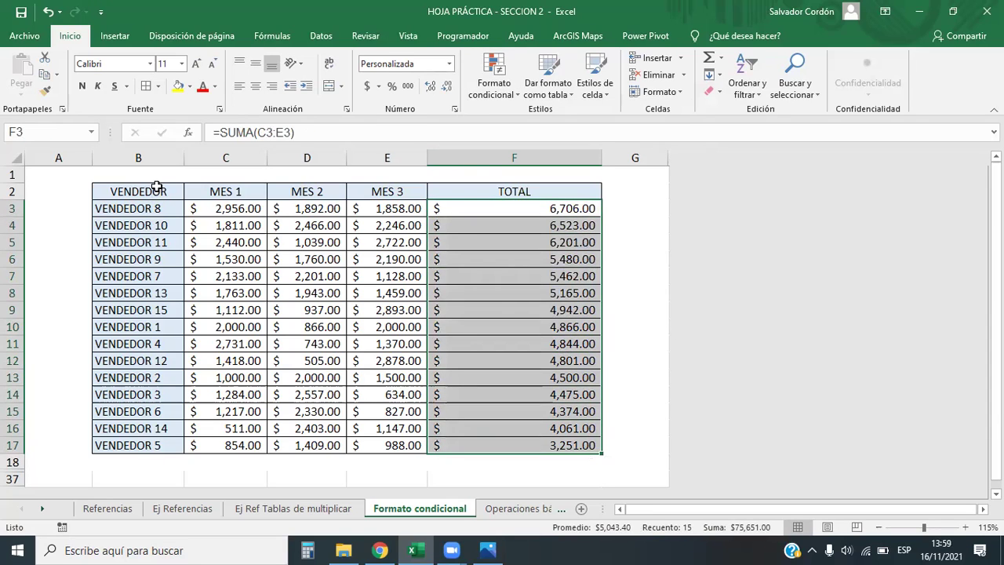
left_click(333, 298)
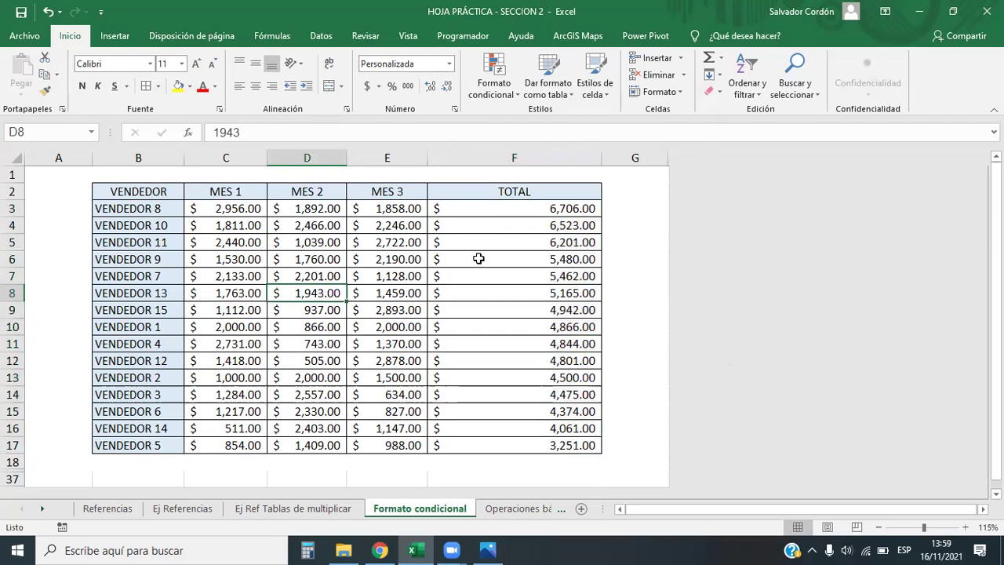
Undo the rule clearing, the data bars and the sorting of the vendor table
key("ctrl+z")
key("ctrl+z")
key("ctrl+z")
key("ctrl+z")
key("ctrl+z")
key("ctrl+z")
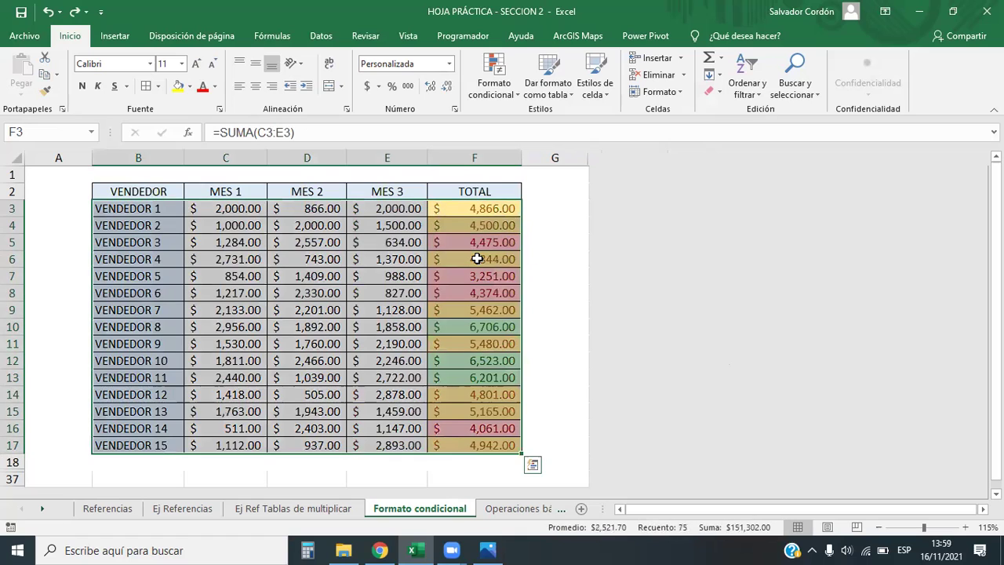
left_click(335, 265)
Clear the conditional formatting rules from only the total cells F3:F17
left_click_drag(128, 209, 177, 440)
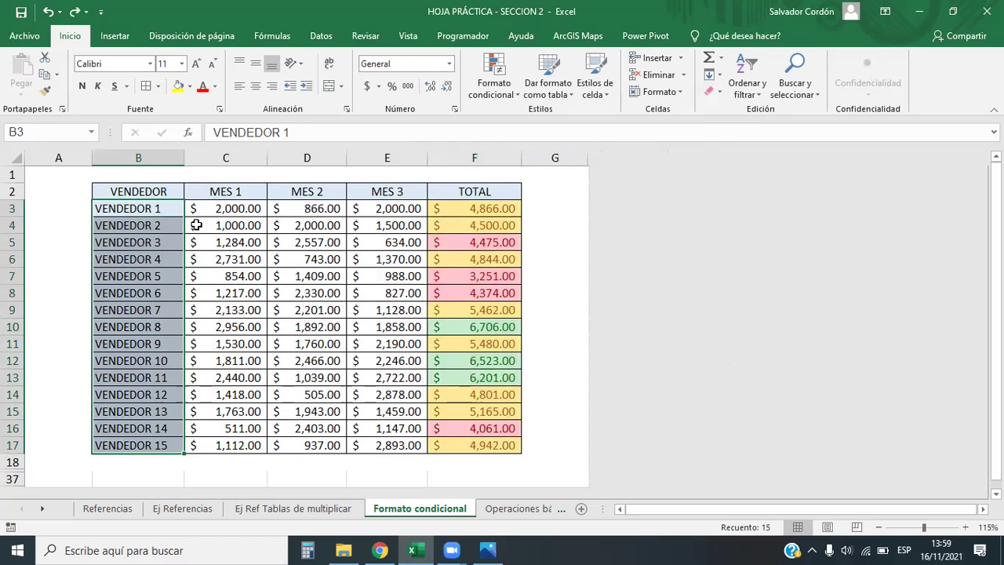
left_click_drag(498, 208, 505, 446)
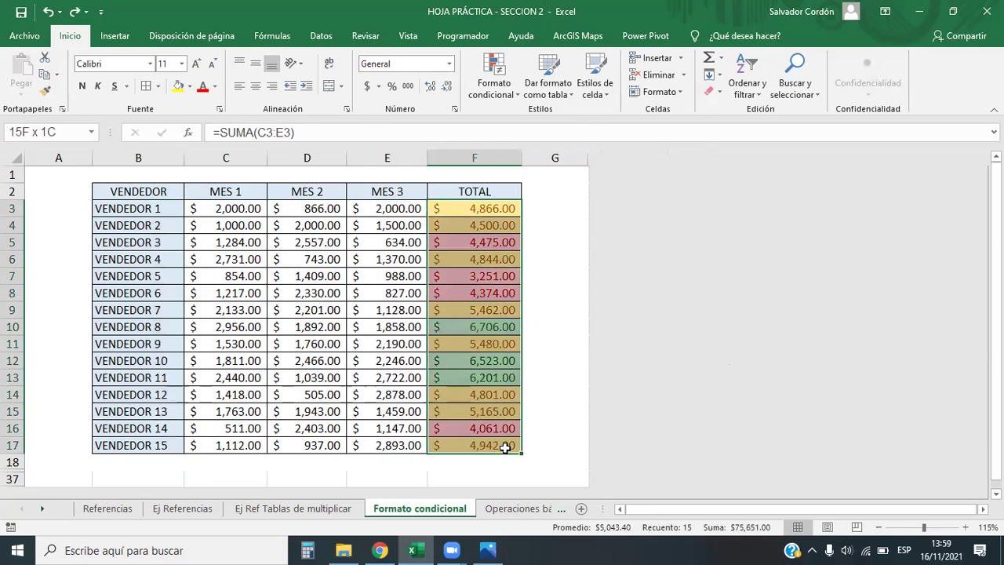
left_click(494, 79)
mouse_move(589, 291)
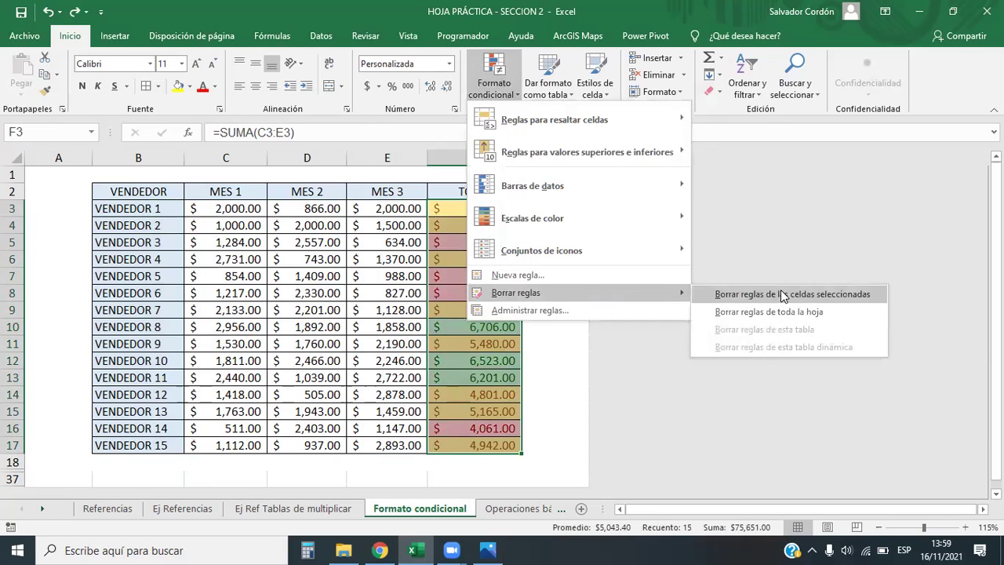
left_click(781, 293)
left_click(410, 309)
Start a top 10 items rule on the totals in F3:F17 using green fill with dark green text
left_click_drag(475, 206, 478, 444)
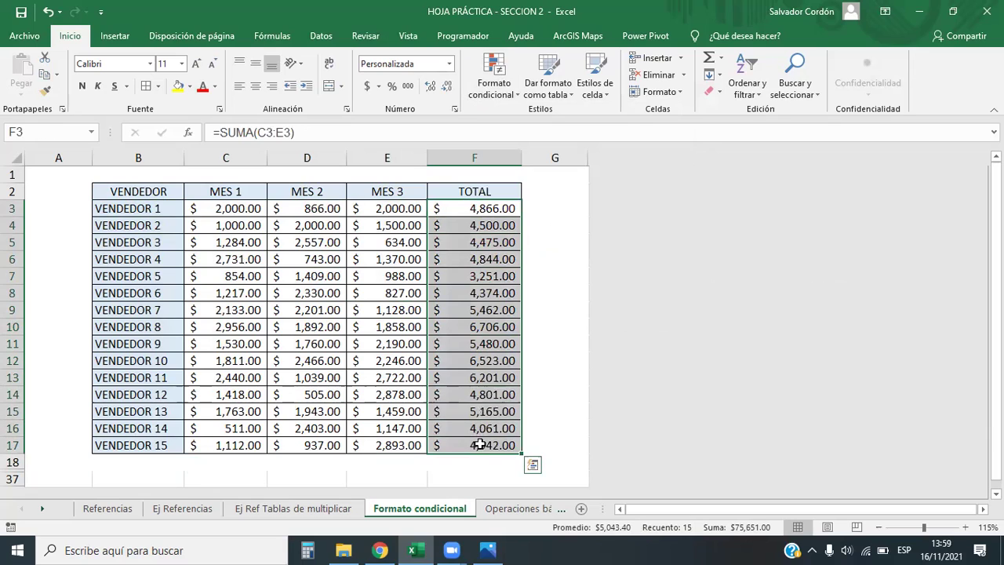
left_click(496, 78)
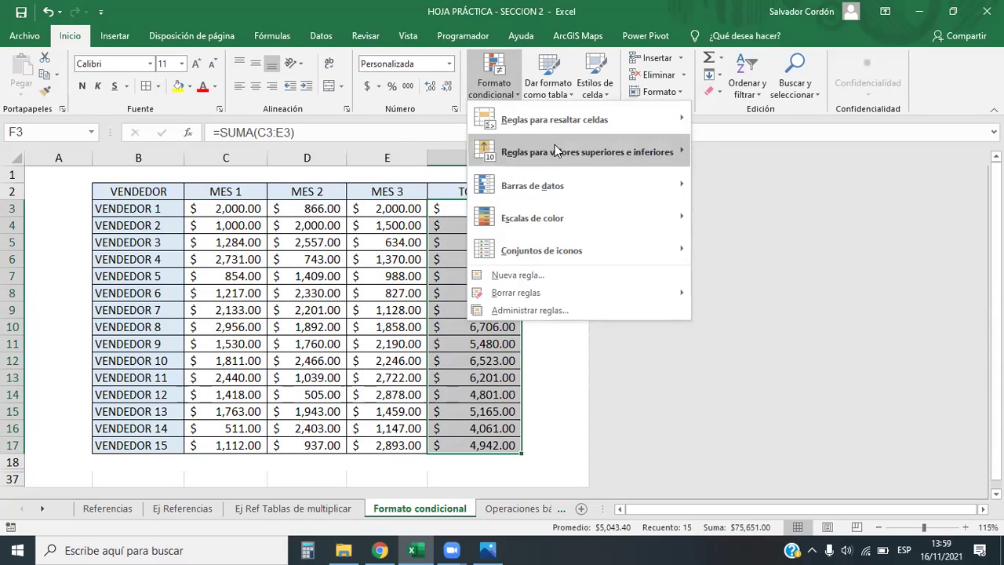
mouse_move(577, 165)
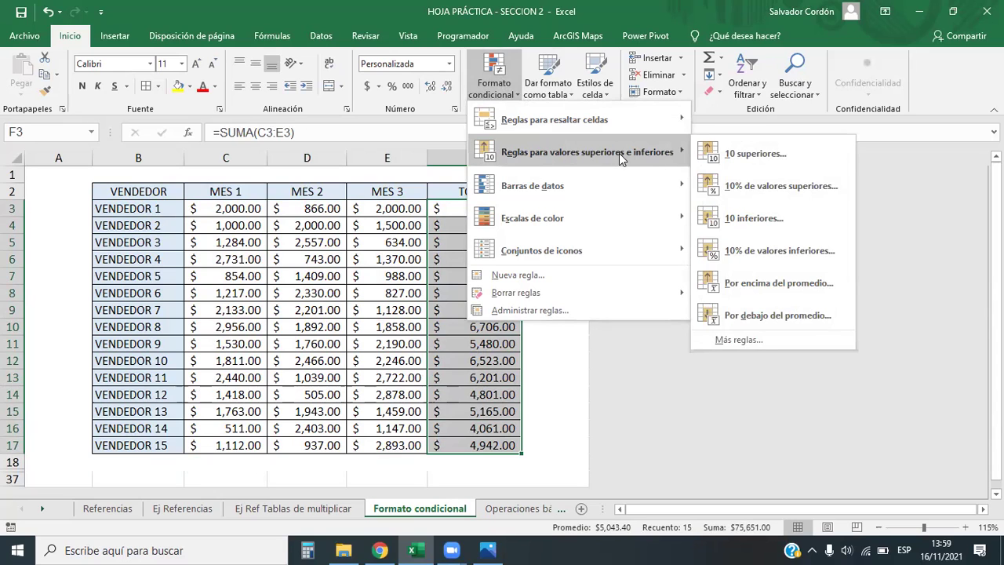
left_click(760, 155)
left_click_drag(517, 200, 846, 227)
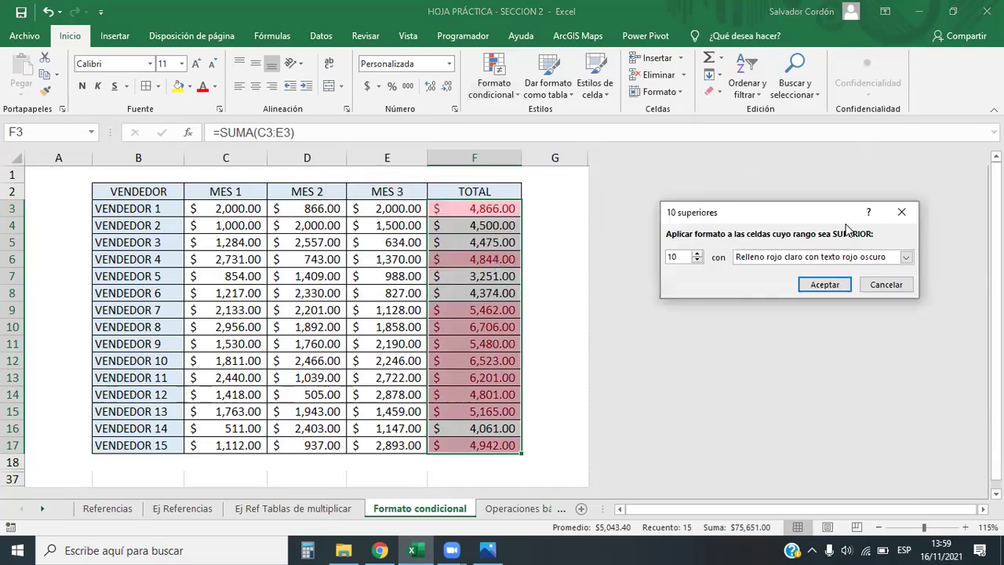
left_click(868, 212)
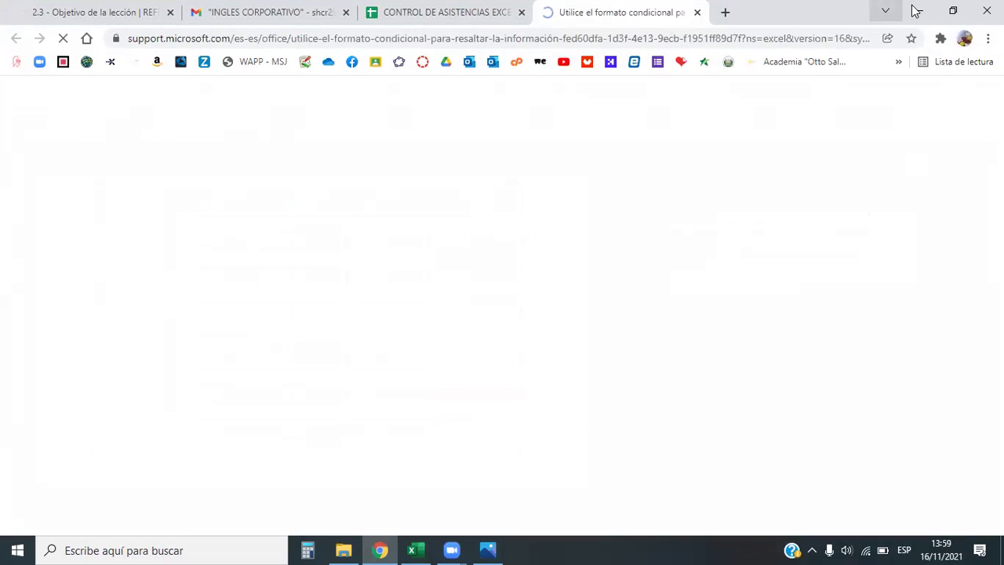
left_click(916, 10)
left_click(792, 257)
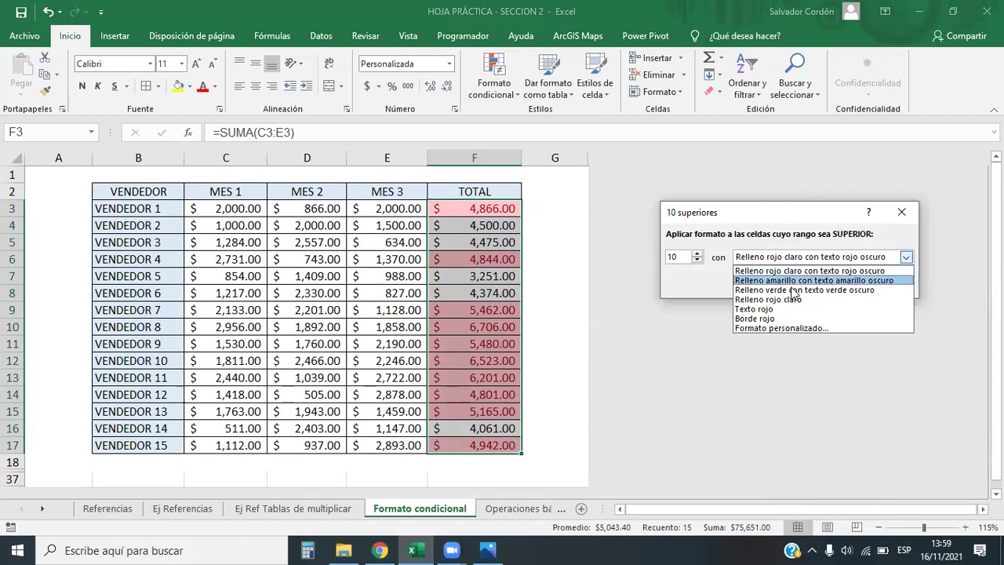
left_click(794, 290)
Set the top items rule to 3 values and apply it to the totals
left_click(696, 255)
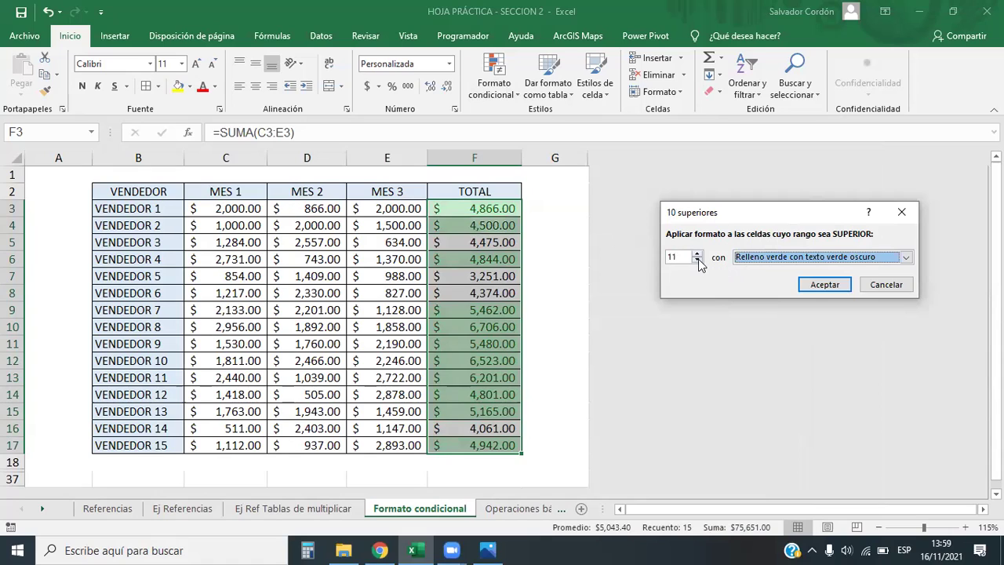
left_click(697, 260)
left_click(697, 260)
left_click(697, 260)
left_click(697, 261)
left_click(697, 261)
left_click(697, 261)
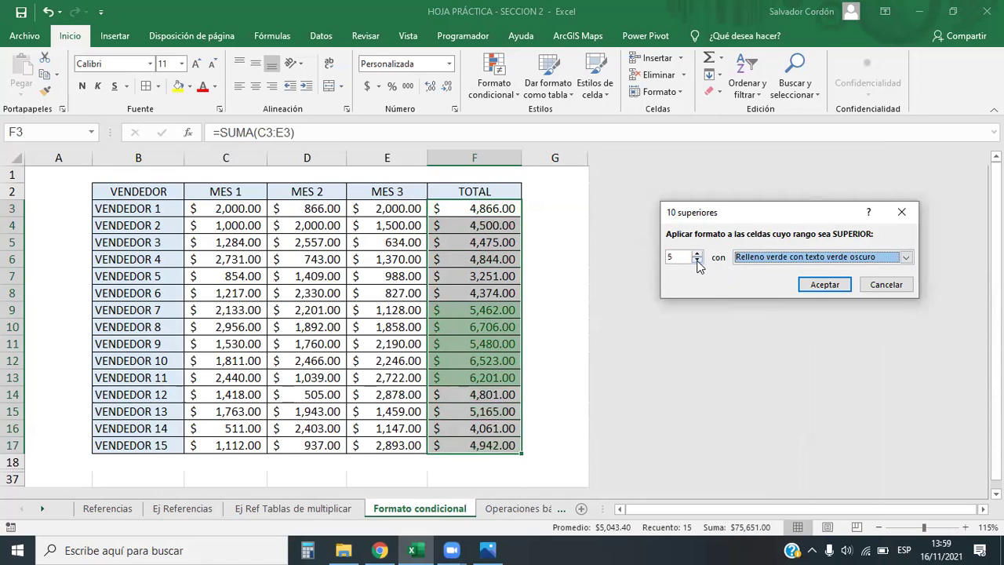
left_click(697, 261)
left_click(697, 261)
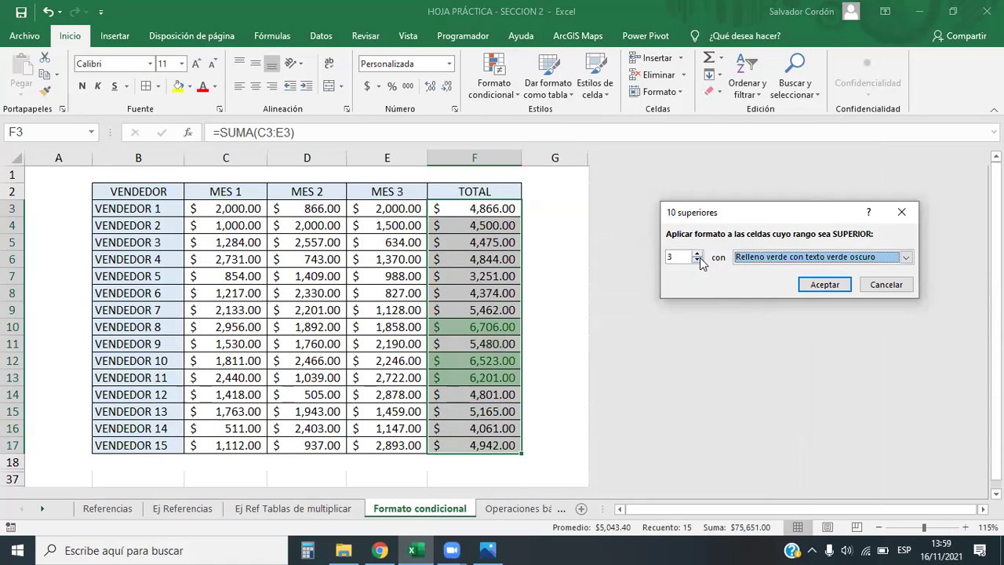
left_click(823, 284)
Examine which vendor totals the top three rule highlights
left_click(474, 259)
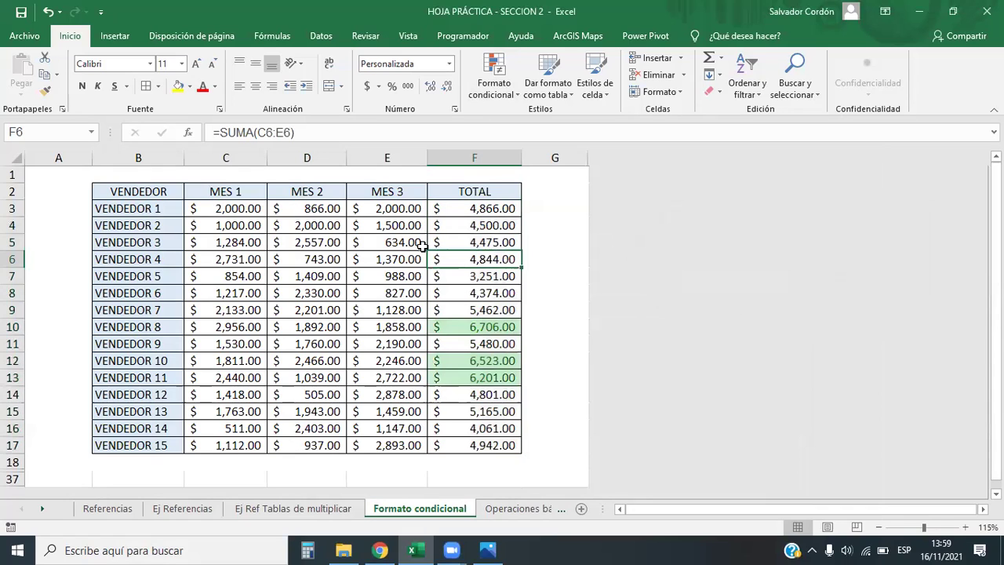
left_click_drag(151, 214, 157, 446)
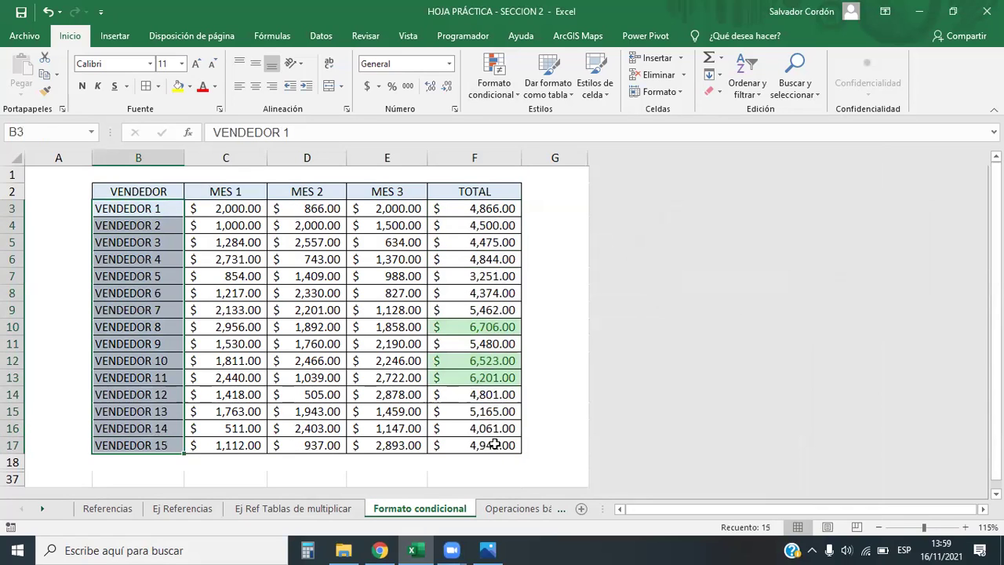
left_click(494, 445)
left_click(488, 378)
left_click_drag(487, 360, 488, 378)
key("Up")
key("Up")
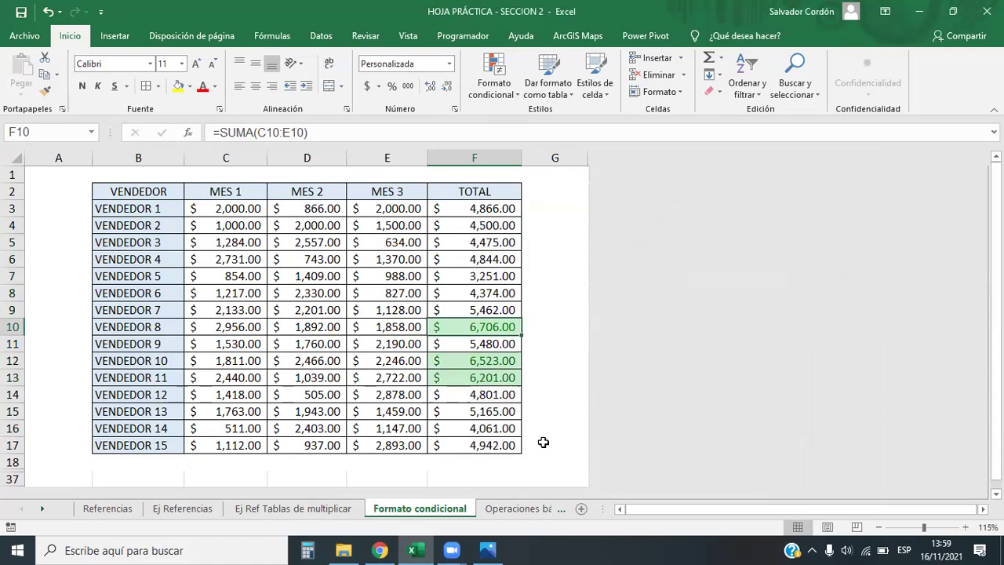
Replace the VENDEDOR 1 total in F3 with 10000 to test the top three rule
left_click(483, 209)
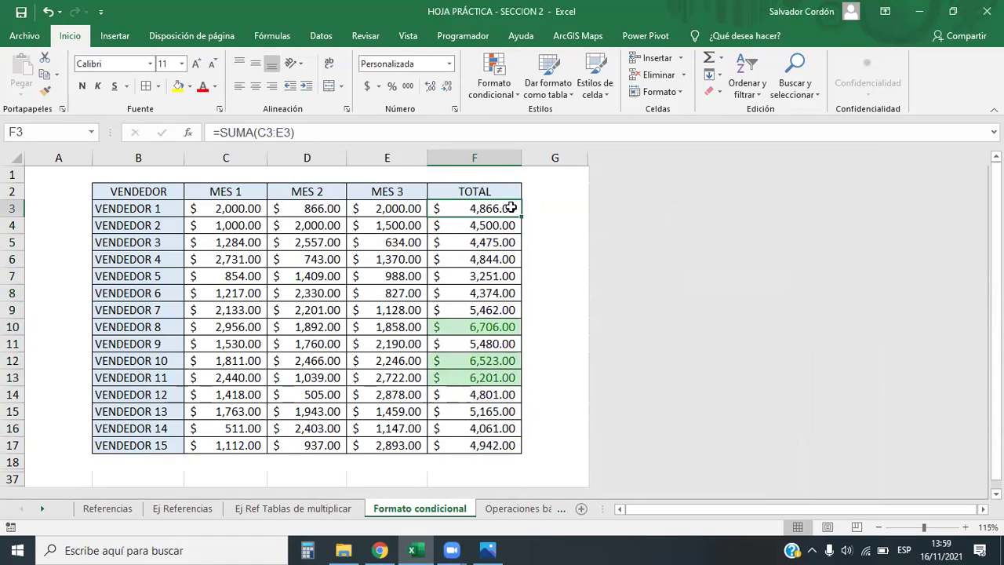
type("10000")
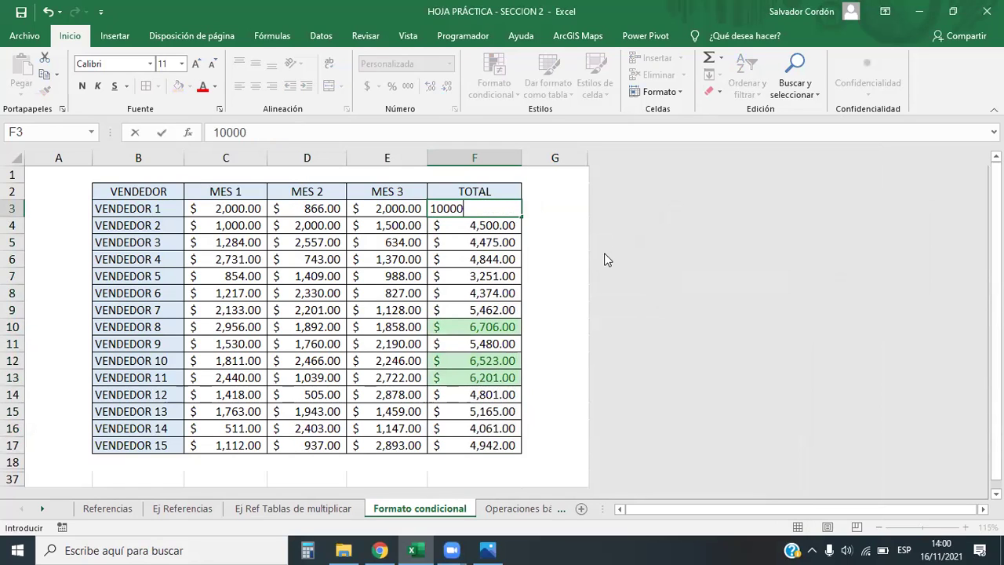
key("Return")
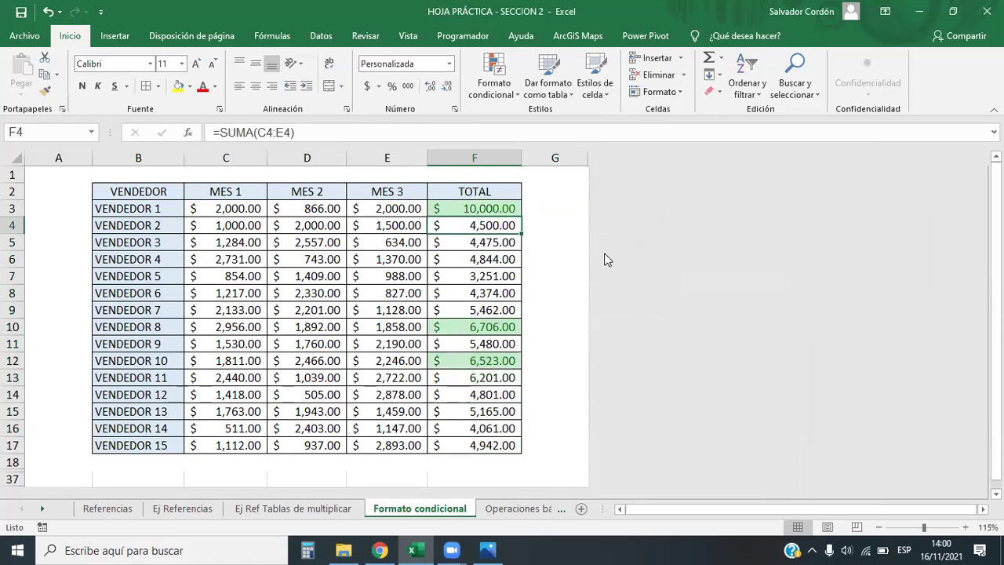
left_click(475, 392)
left_click(488, 376)
left_click(477, 209)
left_click(492, 261)
Review the top and bottom rules and data bar options available for the totals in F3:F17
left_click(491, 210)
left_click_drag(490, 227, 482, 445)
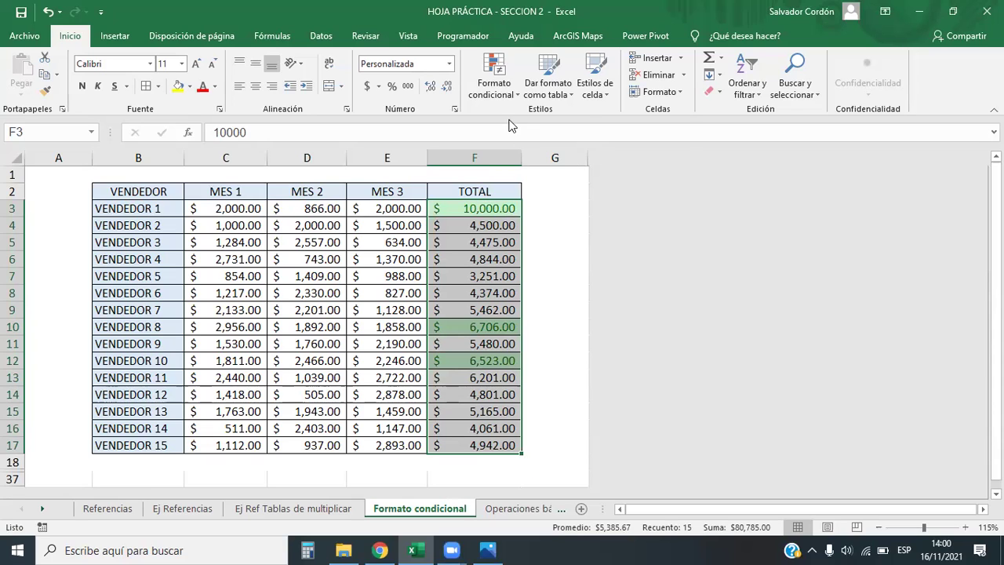
left_click(517, 91)
mouse_move(523, 127)
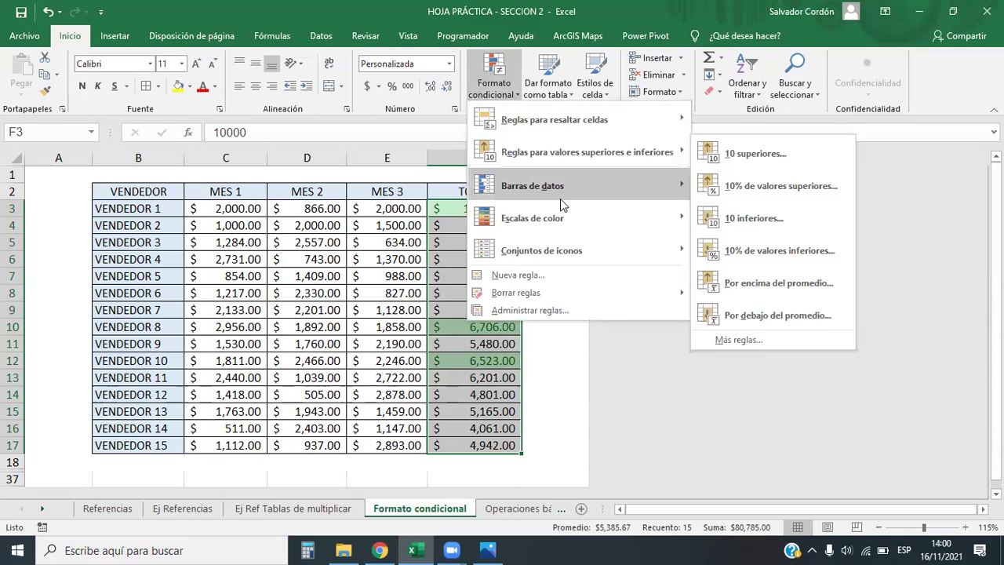
mouse_move(560, 199)
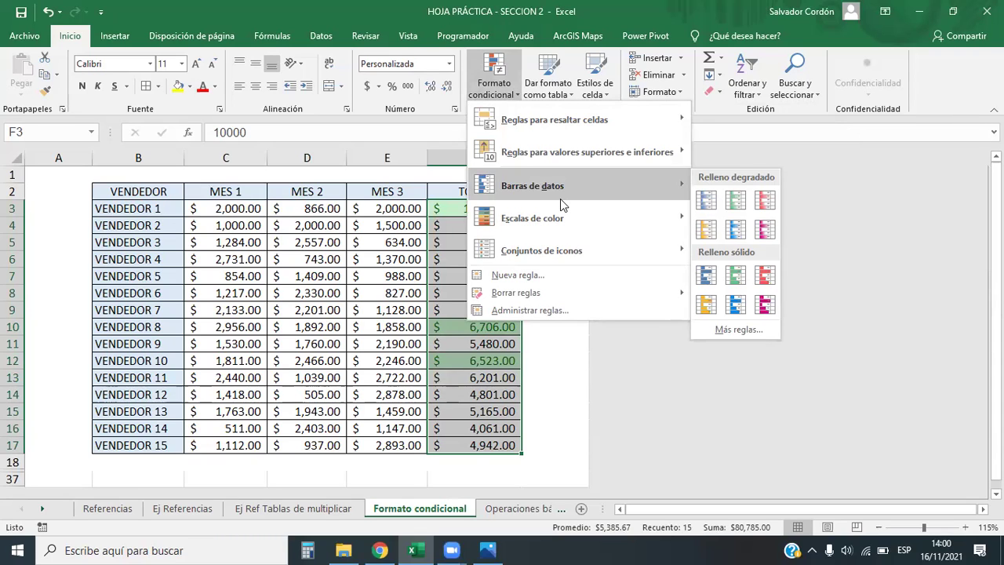
mouse_move(605, 152)
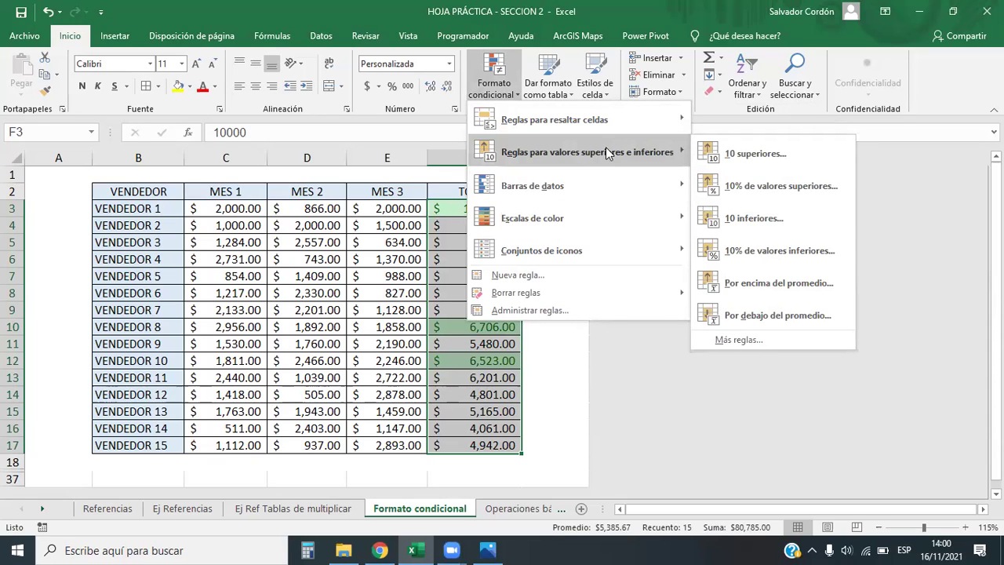
left_click(408, 374)
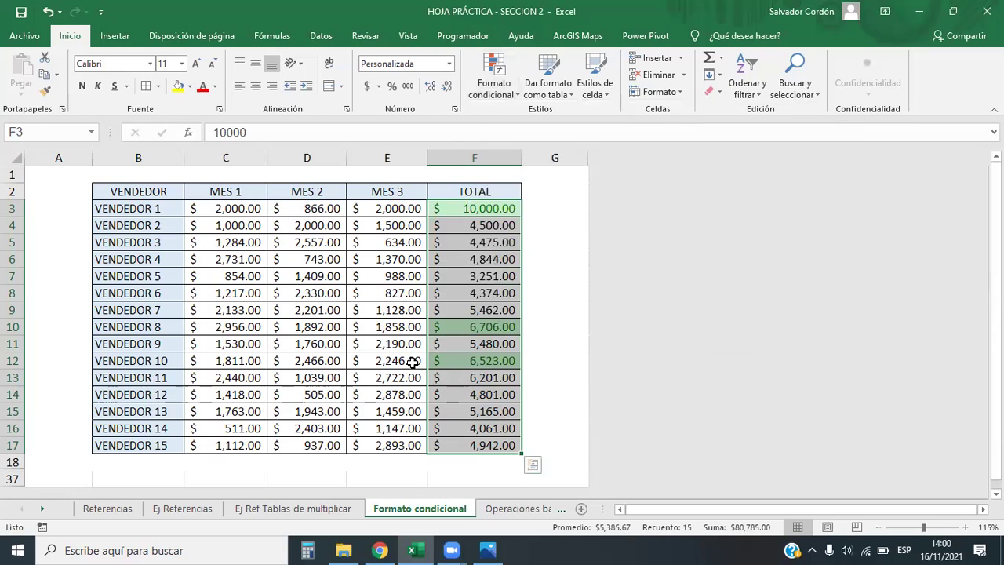